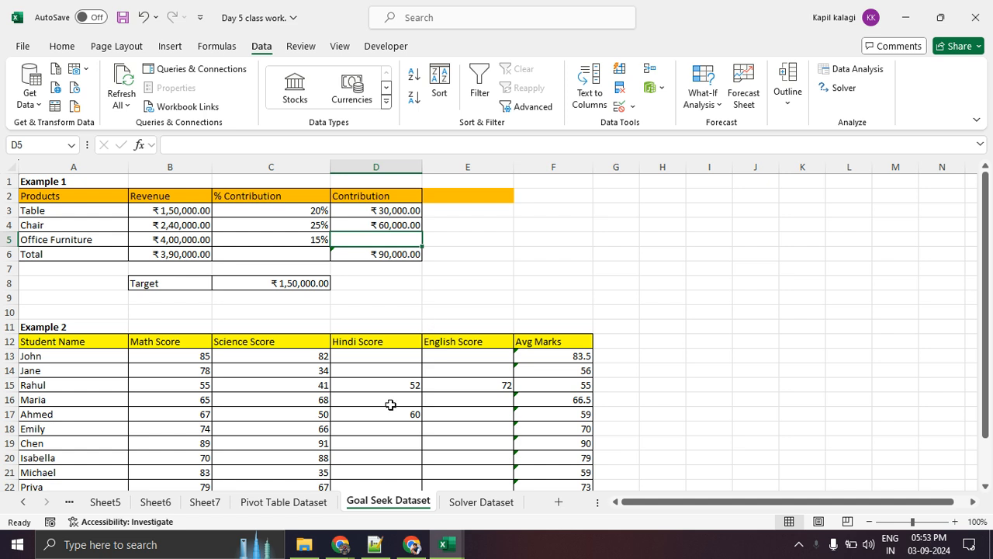
Check the Google Meet call window, and return to the Day 5 class work workbook in Excel.
{"action": "mouse_move", "coordinate": [336, 552]}
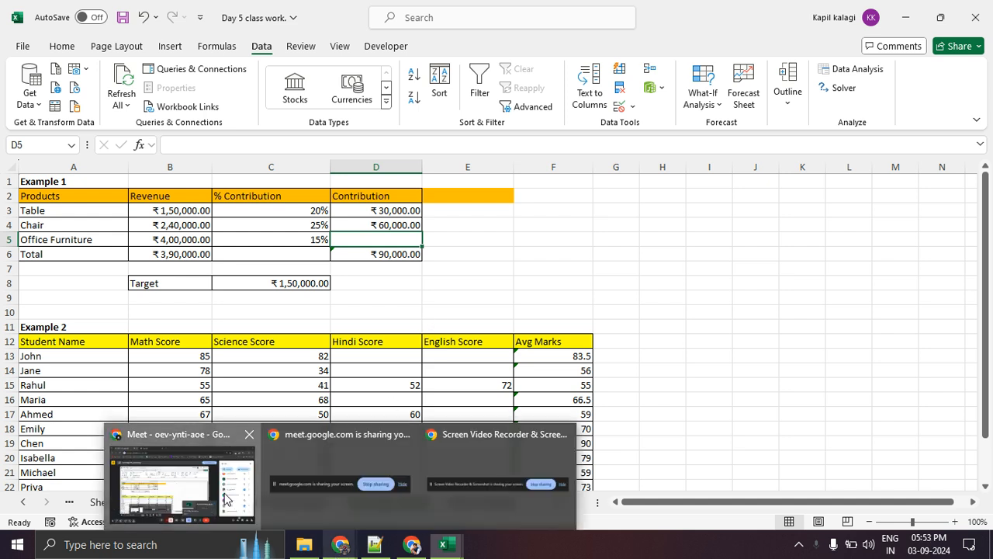
{"action": "left_click", "coordinate": [182, 477]}
{"action": "mouse_move", "coordinate": [445, 545]}
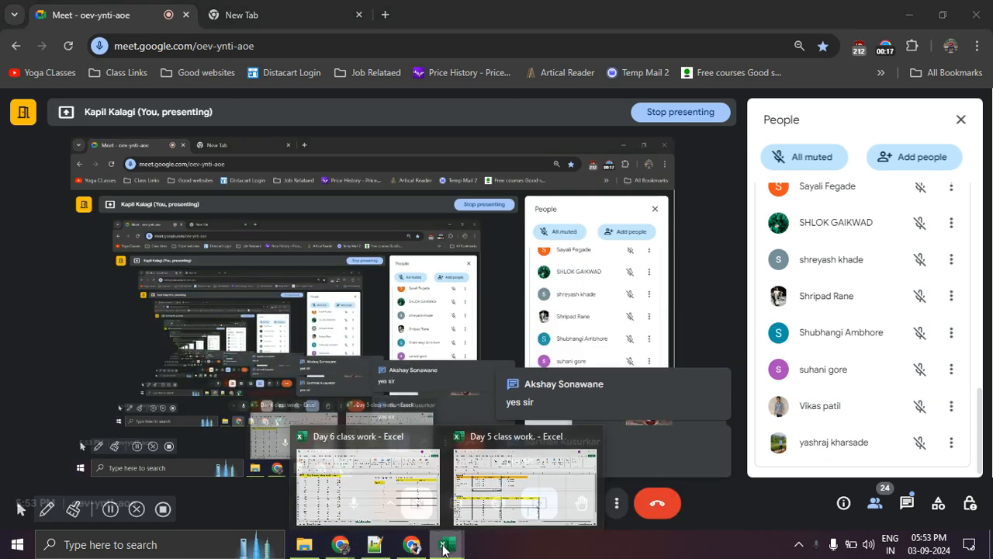
{"action": "left_click", "coordinate": [464, 484]}
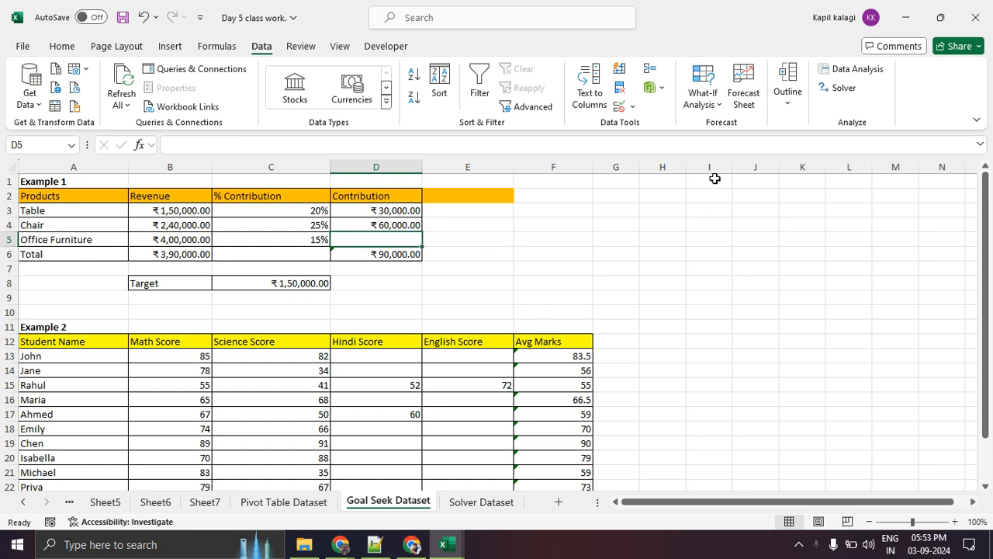
{"action": "left_click", "coordinate": [706, 105]}
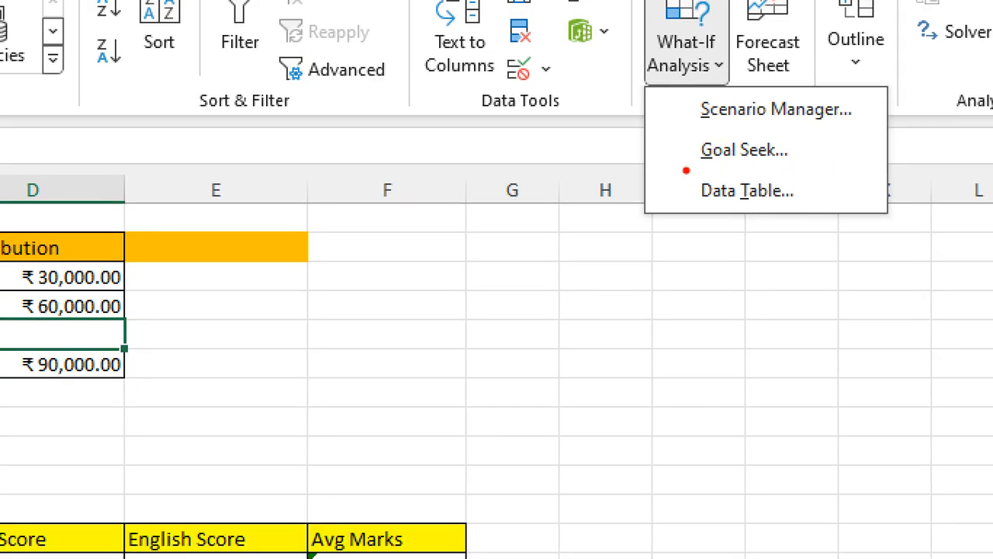
{"action": "left_click_drag", "start_coordinate": [700, 157], "coordinate": [772, 164]}
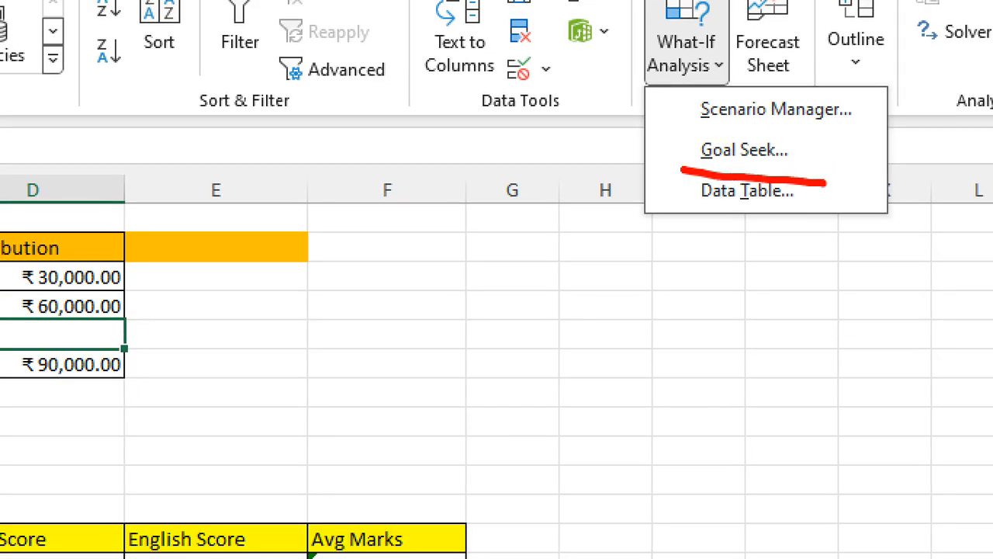
{"action": "mouse_move", "coordinate": [880, 101]}
{"action": "left_mouse_down"}
{"action": "mouse_move", "coordinate": [639, 88]}
{"action": "mouse_move", "coordinate": [807, 64]}
{"action": "left_mouse_up"}
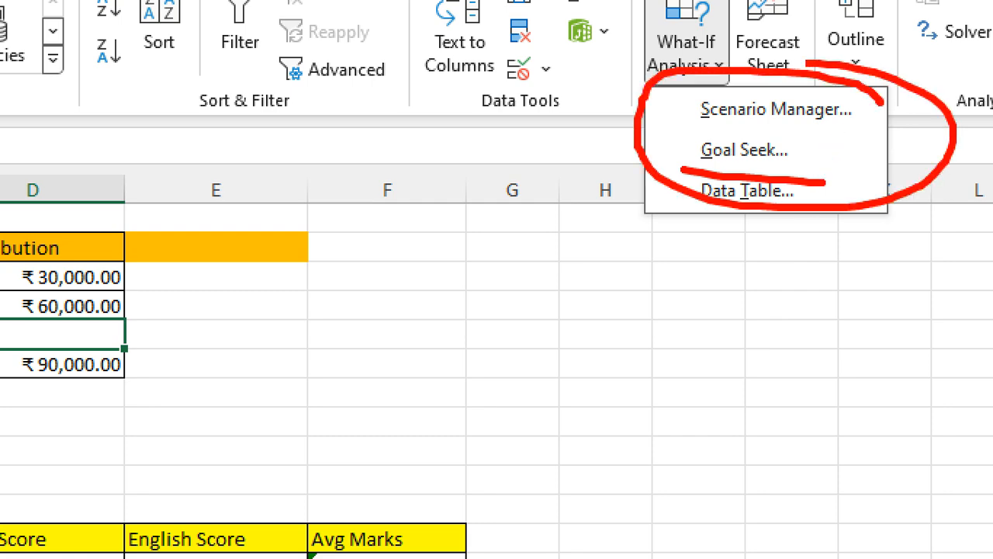
{"action": "key", "text": "Escape"}
{"action": "left_click", "coordinate": [789, 170]}
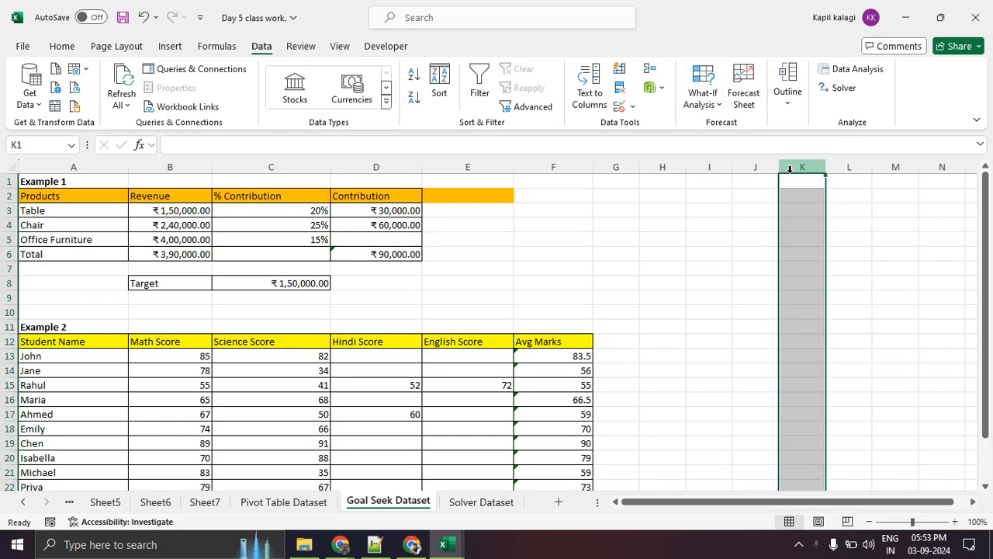
{"action": "left_click", "coordinate": [702, 93]}
{"action": "key", "text": "Escape"}
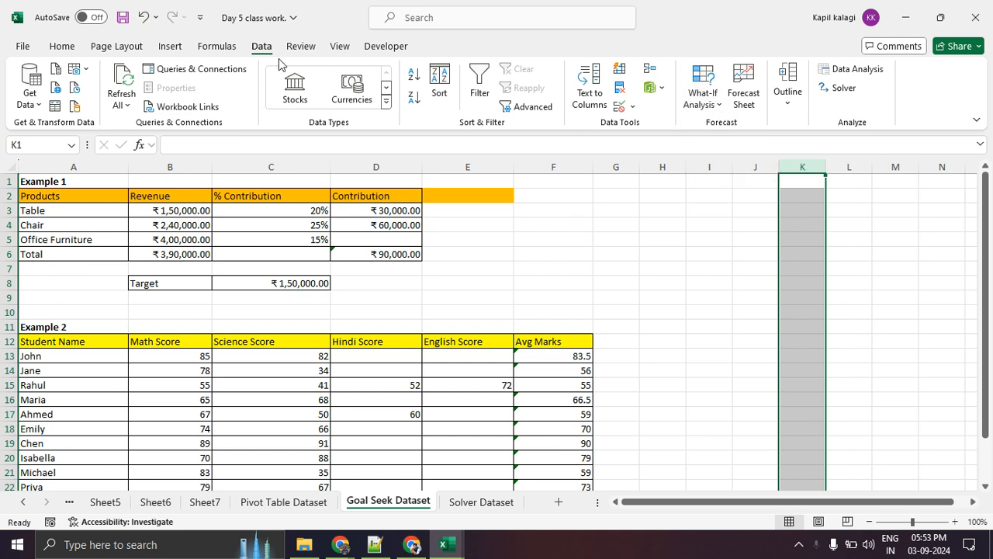
Start a Goal Seek with the total contribution cell D6 as the set cell.
{"action": "left_click", "coordinate": [702, 97]}
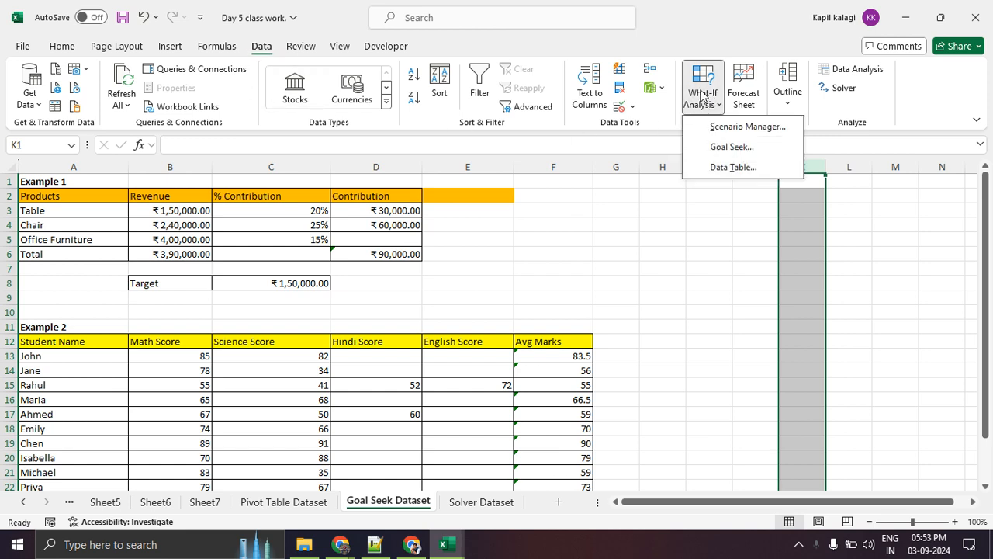
{"action": "left_click", "coordinate": [713, 146]}
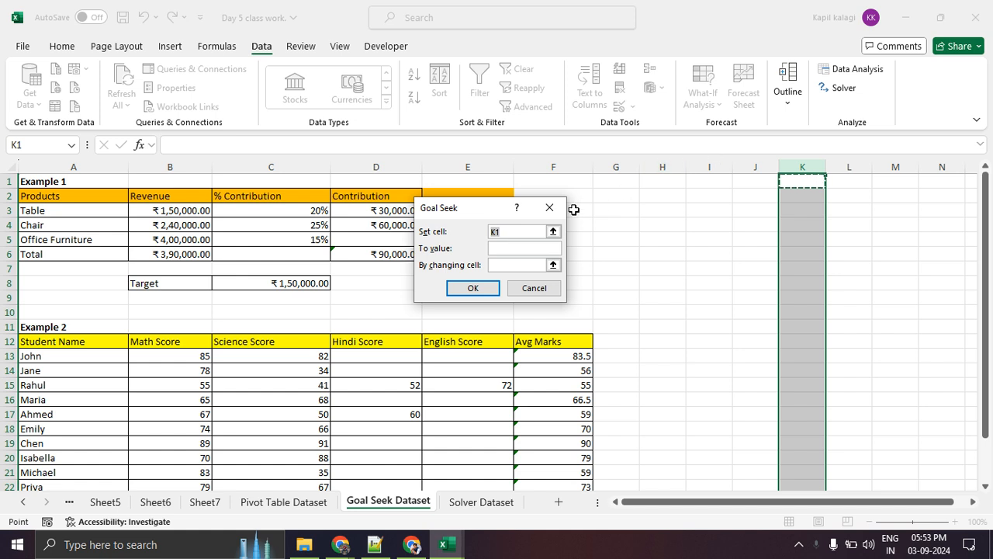
{"action": "left_click", "coordinate": [510, 231]}
{"action": "key", "text": "BackSpace"}
{"action": "key", "text": "BackSpace"}
{"action": "left_click_drag", "start_coordinate": [456, 208], "coordinate": [535, 180]}
{"action": "left_click", "coordinate": [381, 253]}
Run the Goal Seek to the value 150000 by changing the Office Furniture contribution in D5, and keep the solution.
{"action": "left_click", "coordinate": [591, 223]}
{"action": "type", "text": "15"}
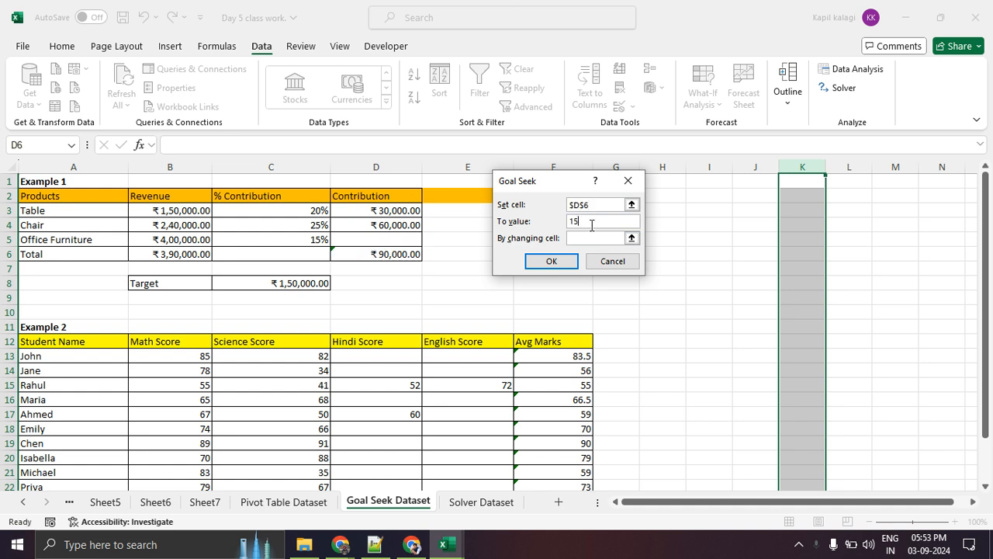
{"action": "type", "text": "0000"}
{"action": "left_click", "coordinate": [591, 239]}
{"action": "left_click", "coordinate": [397, 240]}
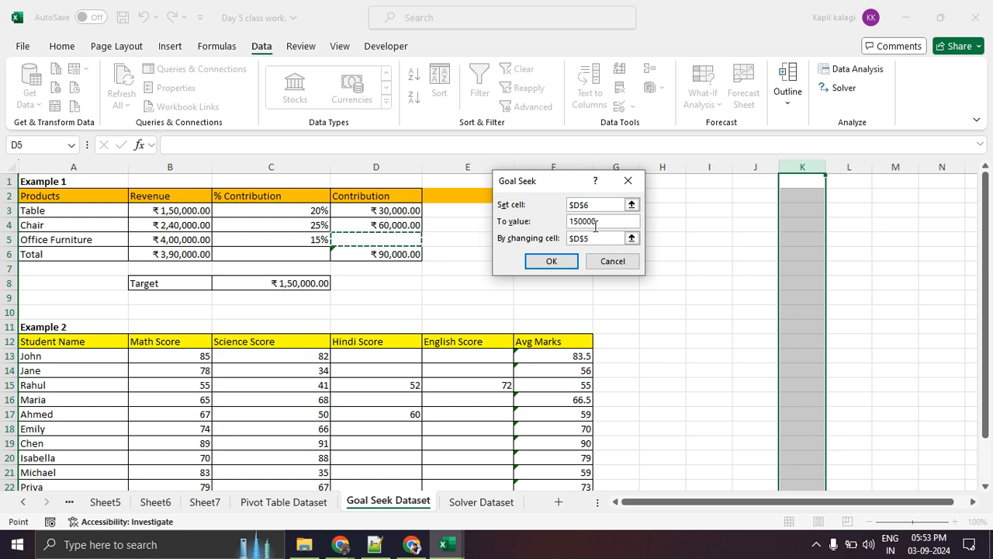
{"action": "left_click", "coordinate": [553, 262]}
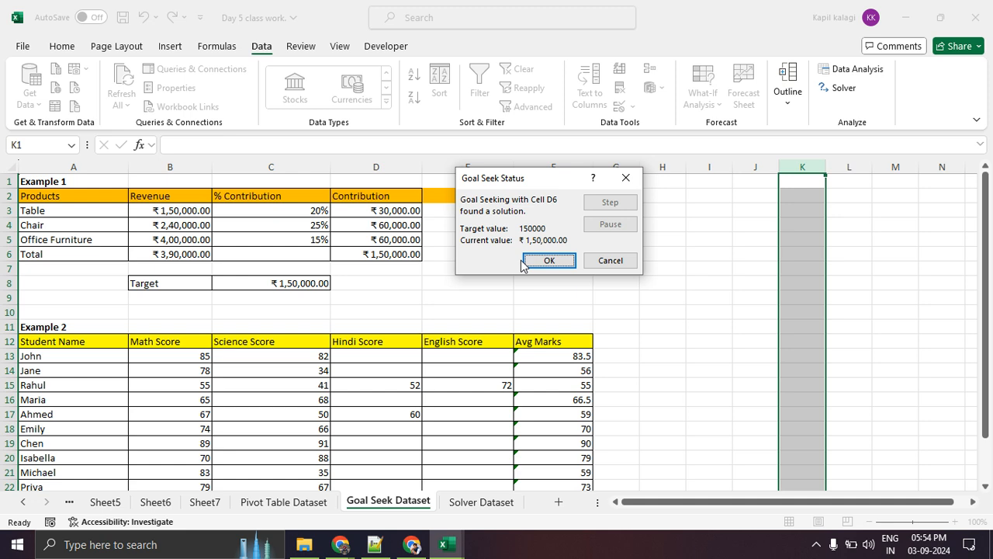
{"action": "left_click", "coordinate": [551, 262]}
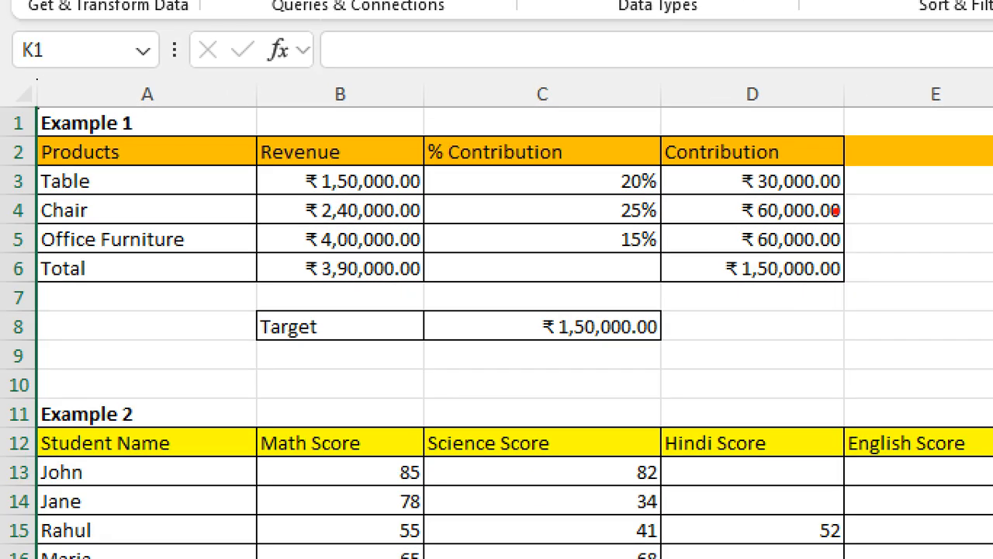
{"action": "mouse_move", "coordinate": [747, 260]}
{"action": "left_mouse_down"}
{"action": "mouse_move", "coordinate": [835, 259]}
{"action": "mouse_move", "coordinate": [854, 222]}
{"action": "mouse_move", "coordinate": [743, 231]}
{"action": "mouse_move", "coordinate": [776, 249]}
{"action": "left_mouse_up"}
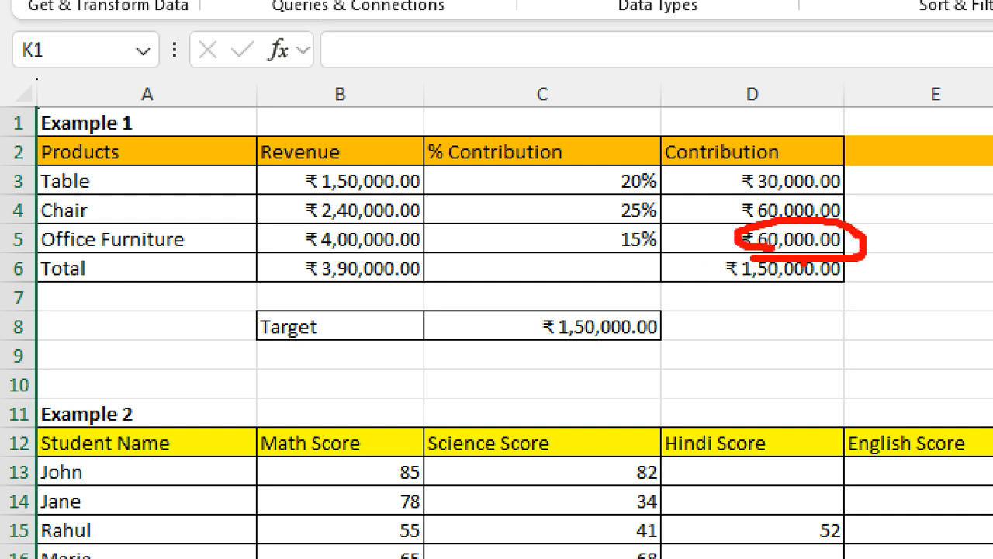
{"action": "mouse_move", "coordinate": [715, 292]}
{"action": "left_mouse_down"}
{"action": "mouse_move", "coordinate": [825, 248]}
{"action": "mouse_move", "coordinate": [773, 297]}
{"action": "mouse_move", "coordinate": [782, 297]}
{"action": "left_mouse_up"}
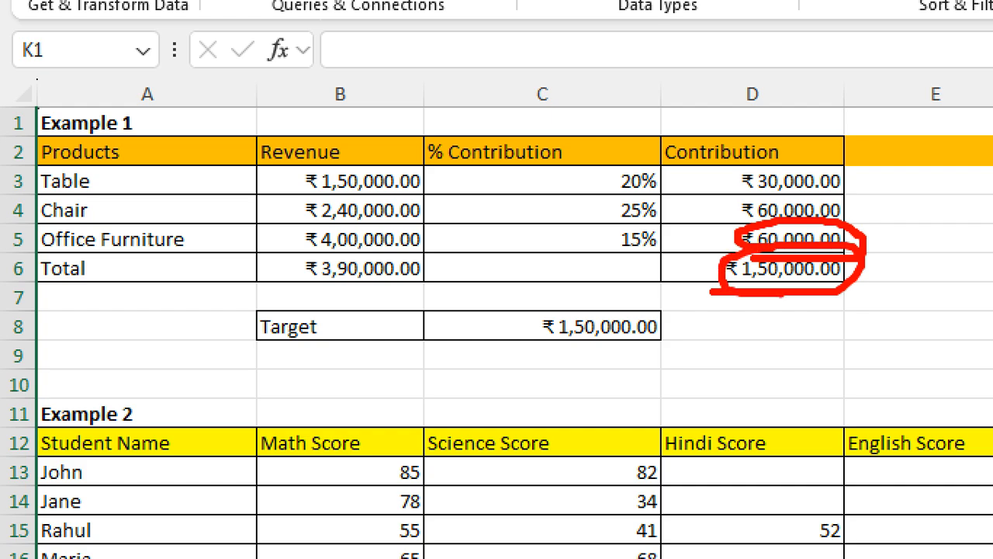
{"action": "key", "text": "Escape"}
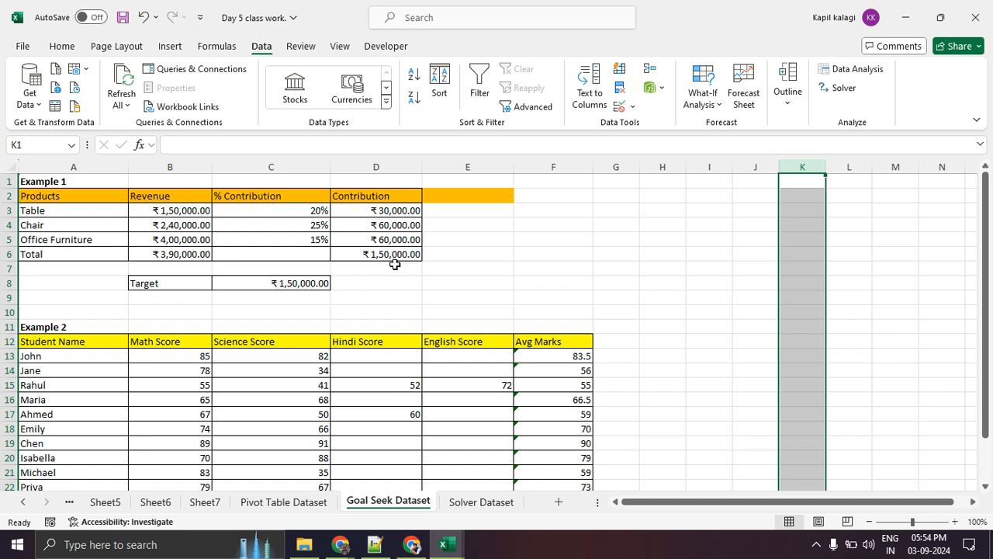
Clear the Hindi and English scores in D15:E18 of Example 2.
{"action": "scroll", "coordinate": [395, 264], "scroll_direction": "down", "scroll_amount": 1}
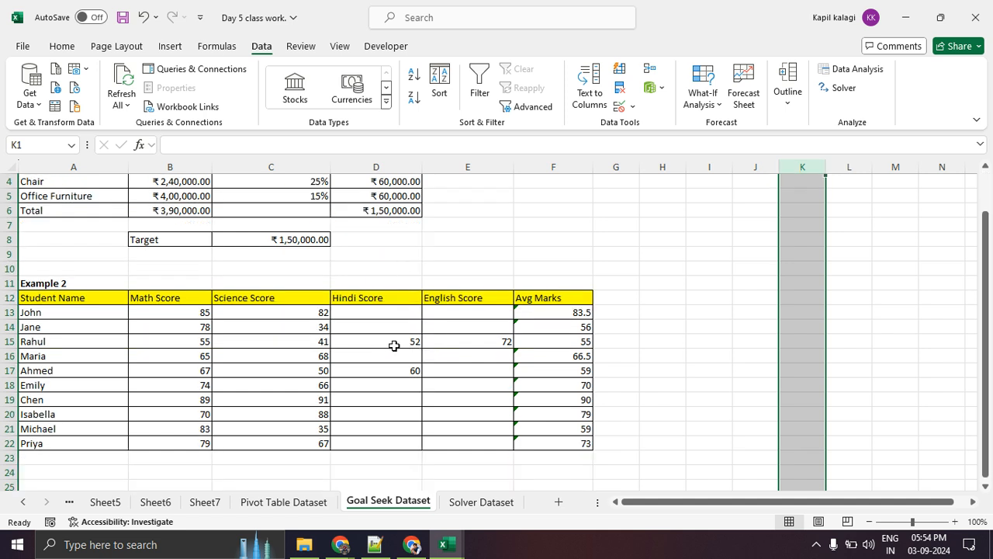
{"action": "left_click_drag", "start_coordinate": [388, 346], "coordinate": [473, 381]}
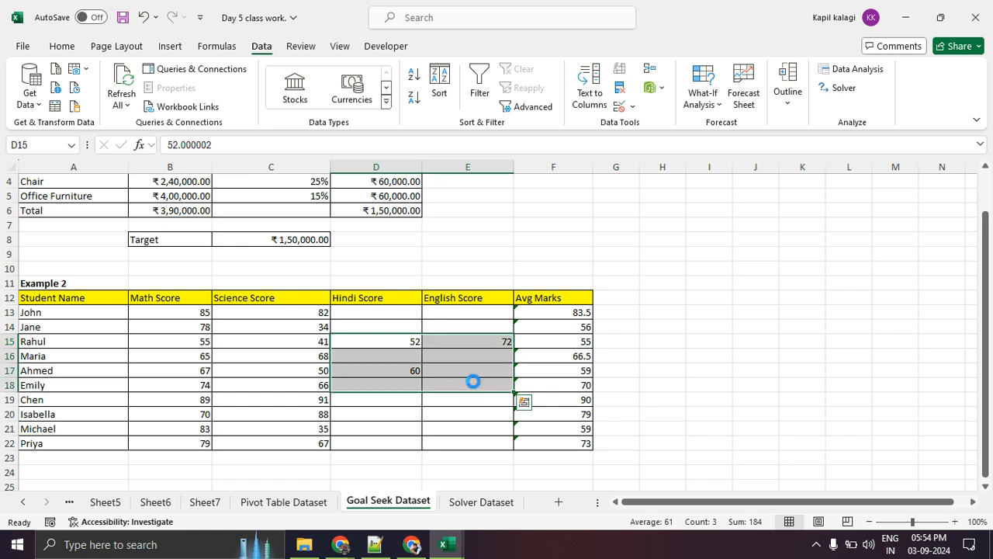
{"action": "key", "text": "Delete"}
{"action": "left_click", "coordinate": [702, 383]}
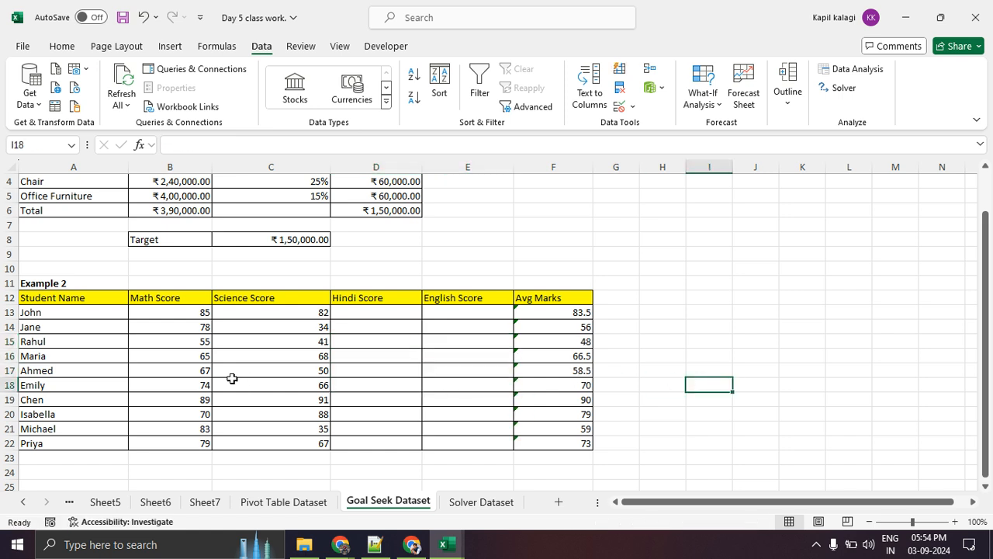
Examine the student's scores, average formula and empty Hindi and English cells in row 15.
{"action": "left_click_drag", "start_coordinate": [28, 346], "coordinate": [516, 351]}
{"action": "left_click", "coordinate": [194, 343]}
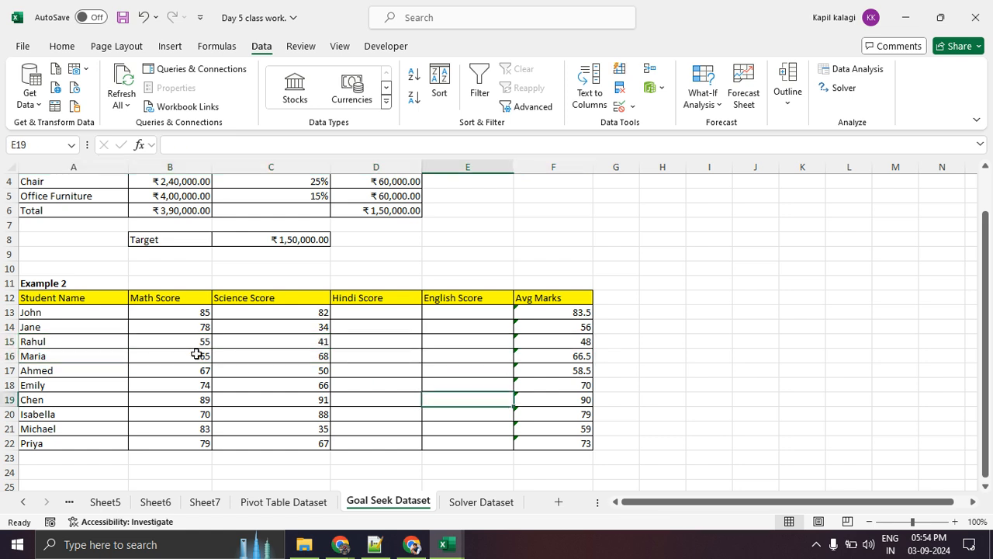
{"action": "left_click", "coordinate": [266, 344]}
{"action": "left_click", "coordinate": [536, 340]}
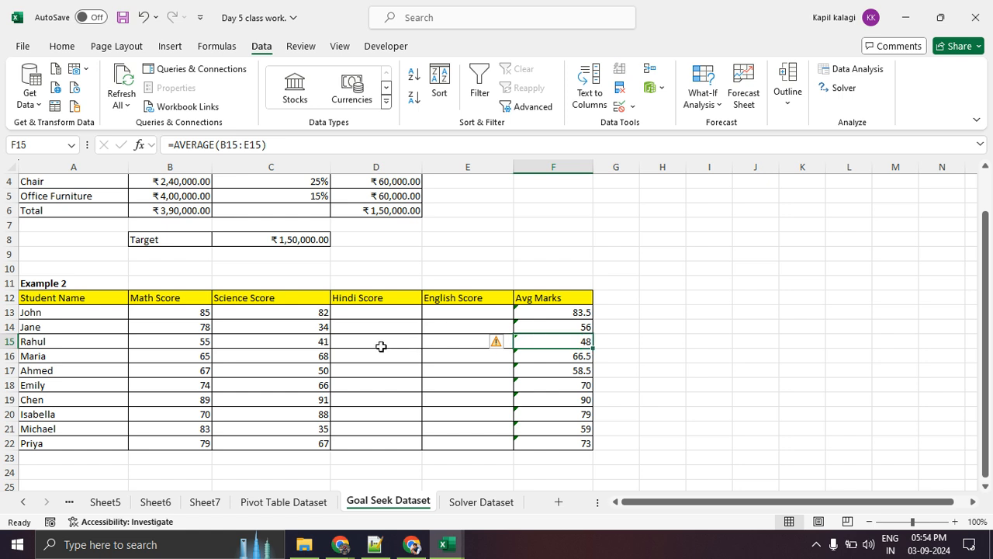
{"action": "left_click_drag", "start_coordinate": [382, 346], "coordinate": [472, 346]}
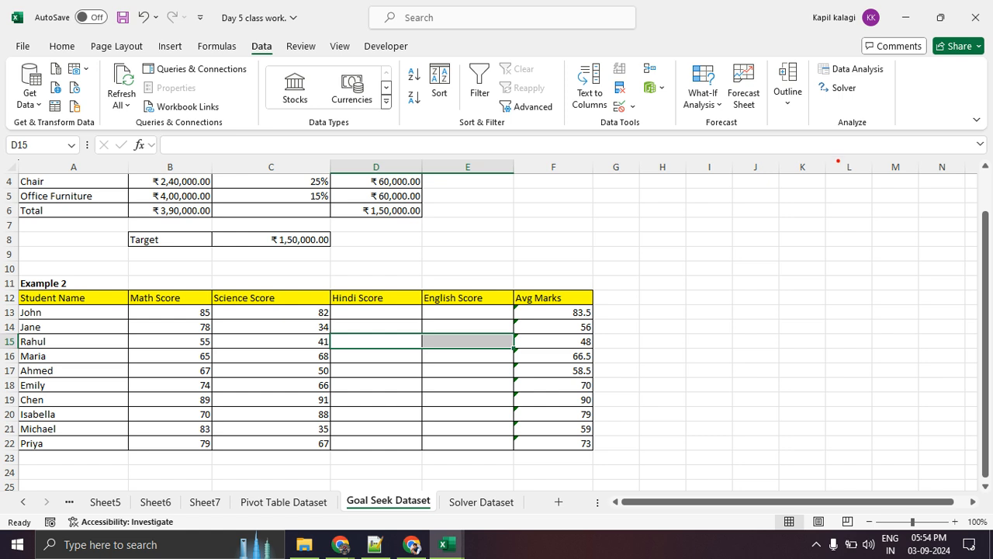
{"action": "mouse_move", "coordinate": [864, 77]}
{"action": "left_mouse_down"}
{"action": "mouse_move", "coordinate": [908, 91]}
{"action": "mouse_move", "coordinate": [852, 76]}
{"action": "left_mouse_up"}
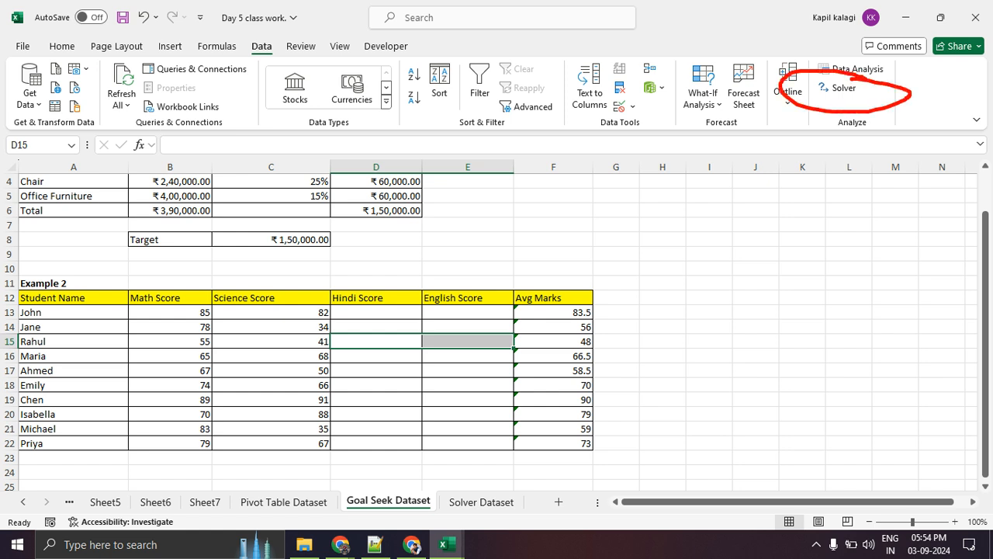
{"action": "key", "text": "Escape"}
{"action": "key", "text": "ctrl+2"}
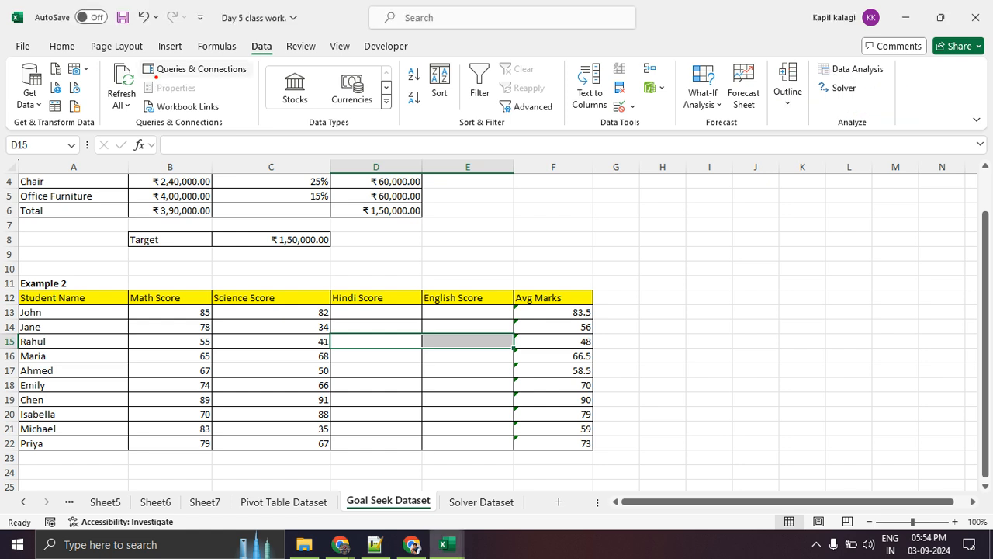
{"action": "mouse_move", "coordinate": [264, 31]}
{"action": "left_mouse_down"}
{"action": "mouse_move", "coordinate": [304, 78]}
{"action": "mouse_move", "coordinate": [252, 29]}
{"action": "left_mouse_up"}
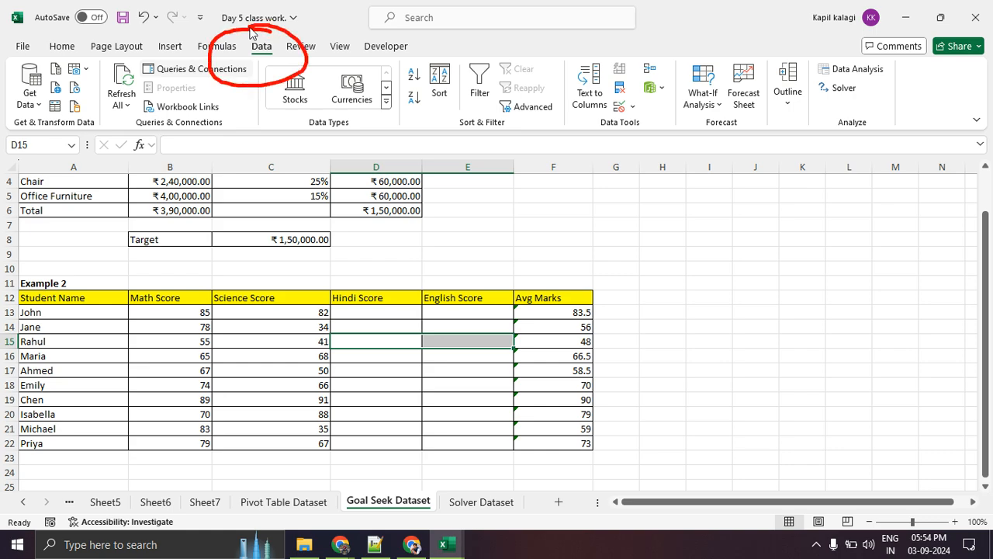
{"action": "key", "text": "Escape"}
{"action": "key", "text": "ctrl+1"}
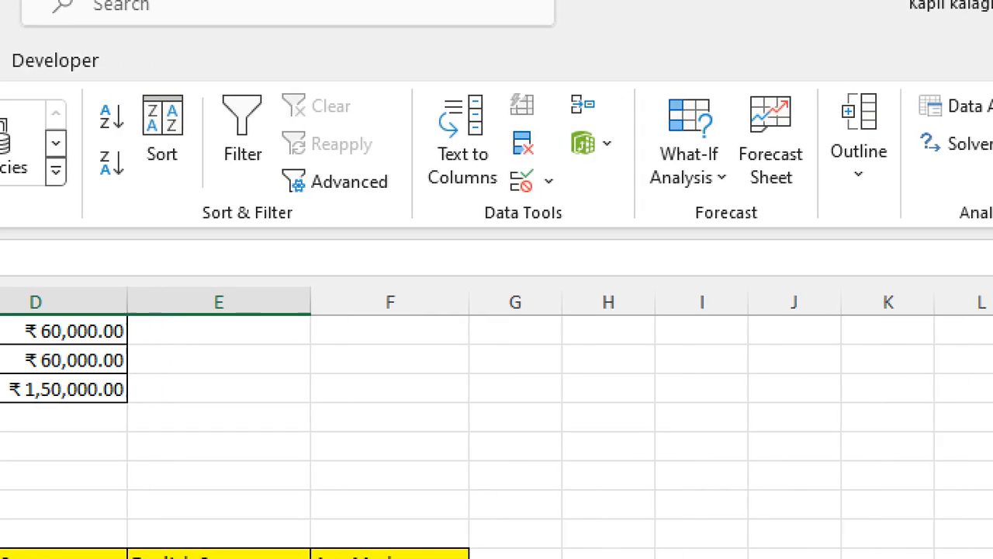
{"action": "mouse_move", "coordinate": [951, 134]}
{"action": "left_mouse_down"}
{"action": "mouse_move", "coordinate": [898, 180]}
{"action": "mouse_move", "coordinate": [927, 107]}
{"action": "left_mouse_up"}
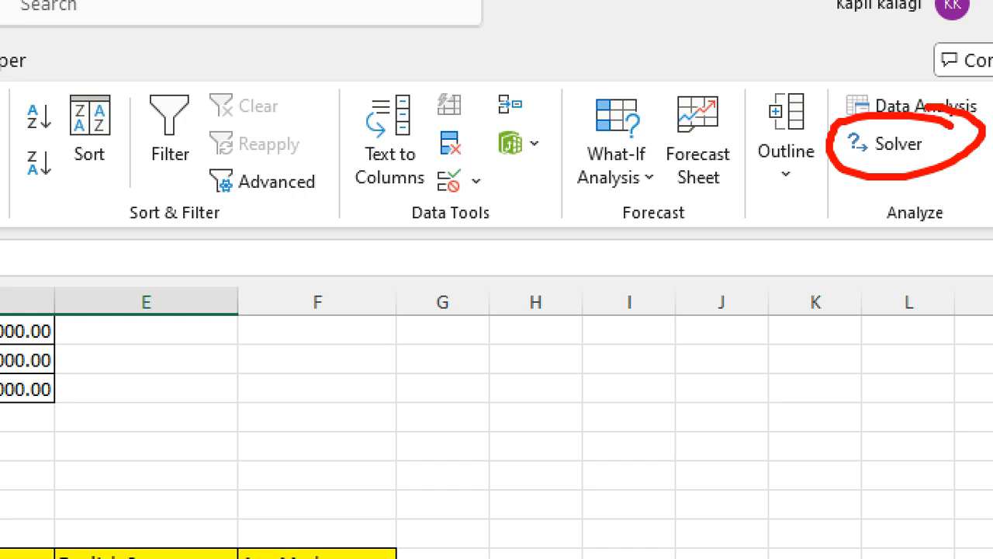
{"action": "key", "text": "Escape"}
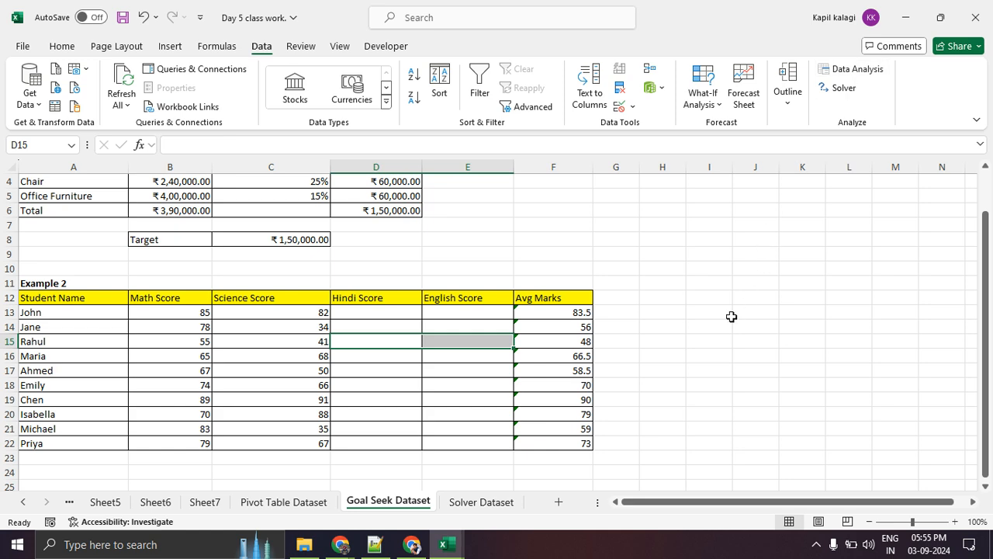
{"action": "left_click", "coordinate": [664, 361]}
{"action": "left_click", "coordinate": [549, 344]}
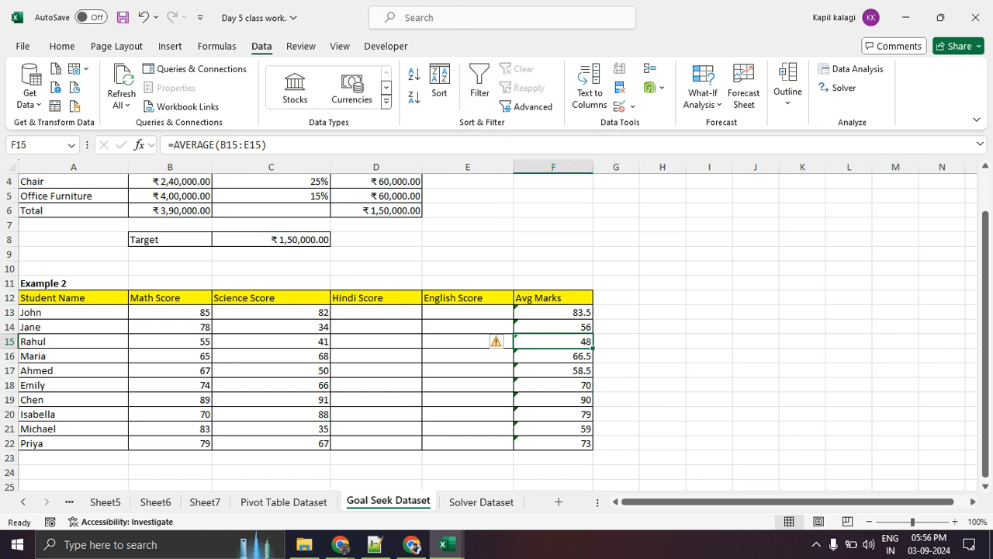
{"action": "mouse_move", "coordinate": [907, 76]}
{"action": "left_mouse_down"}
{"action": "mouse_move", "coordinate": [811, 97]}
{"action": "mouse_move", "coordinate": [853, 45]}
{"action": "left_mouse_up"}
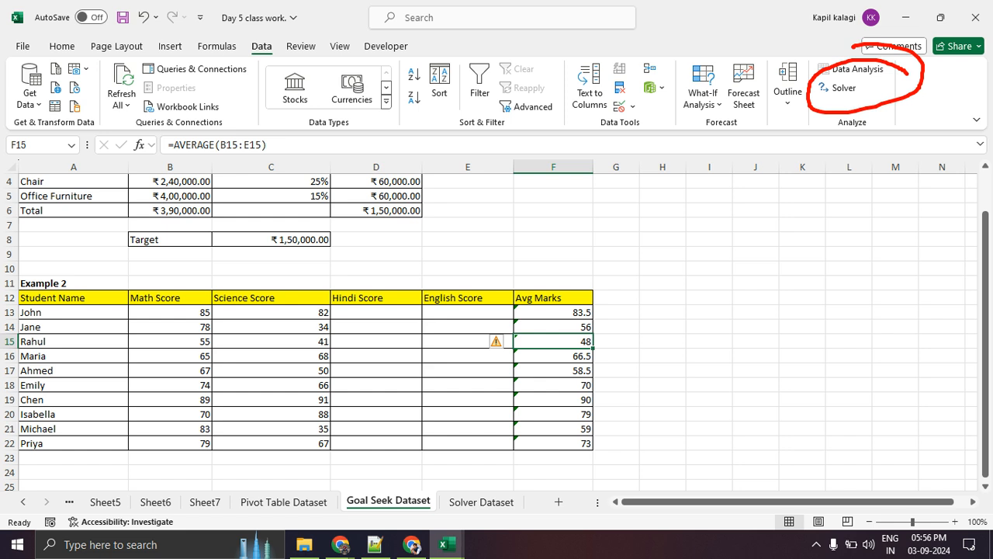
{"action": "mouse_move", "coordinate": [422, 45]}
{"action": "left_mouse_down"}
{"action": "mouse_move", "coordinate": [380, 74]}
{"action": "mouse_move", "coordinate": [419, 35]}
{"action": "left_mouse_up"}
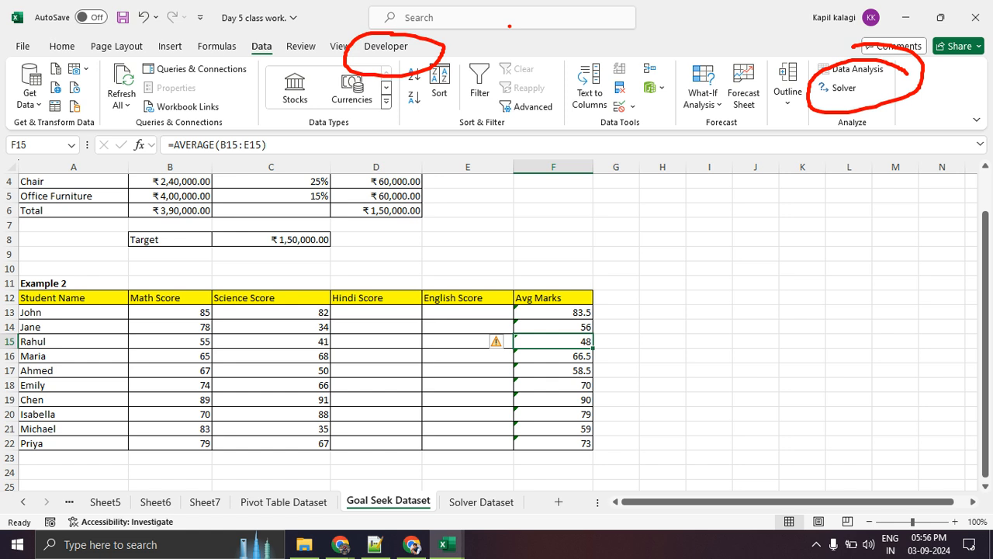
{"action": "key", "text": "Escape"}
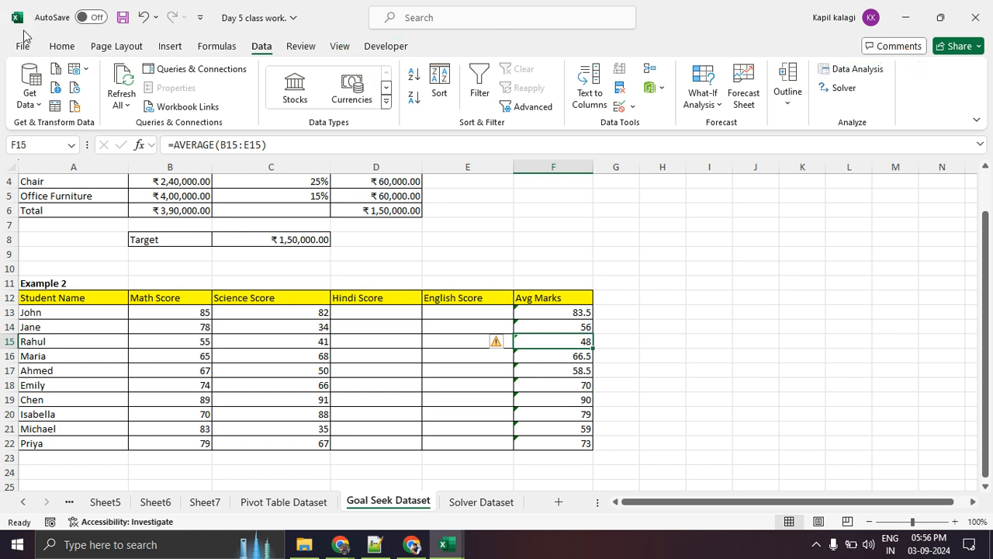
Open the list of available Excel add-ins through the Add-ins settings in Excel Options.
{"action": "left_click", "coordinate": [23, 48]}
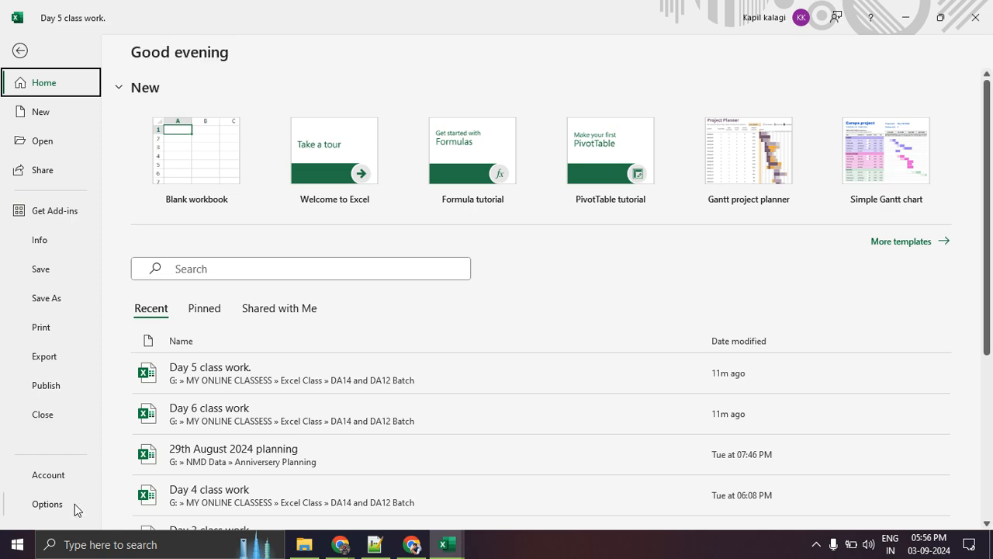
{"action": "left_click", "coordinate": [47, 503]}
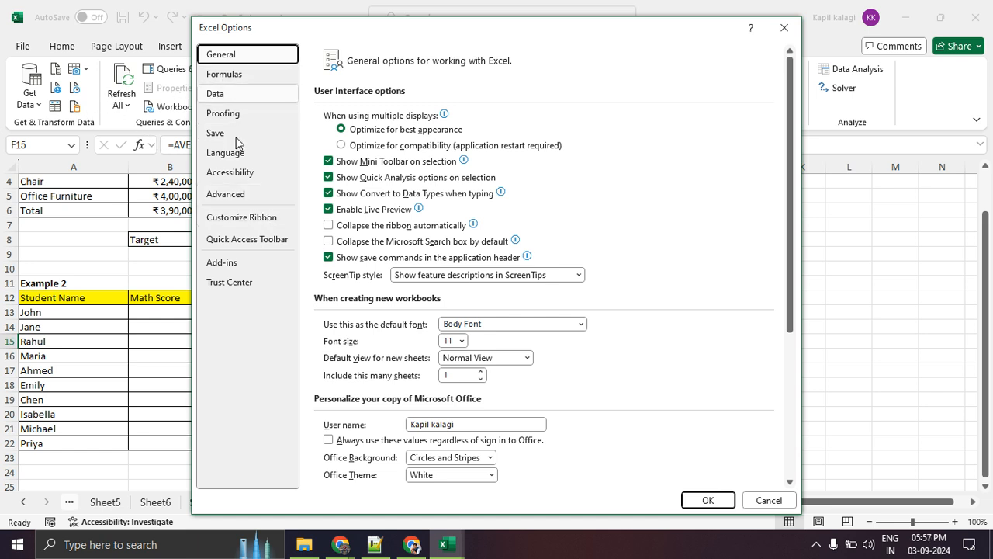
{"action": "left_click", "coordinate": [233, 263]}
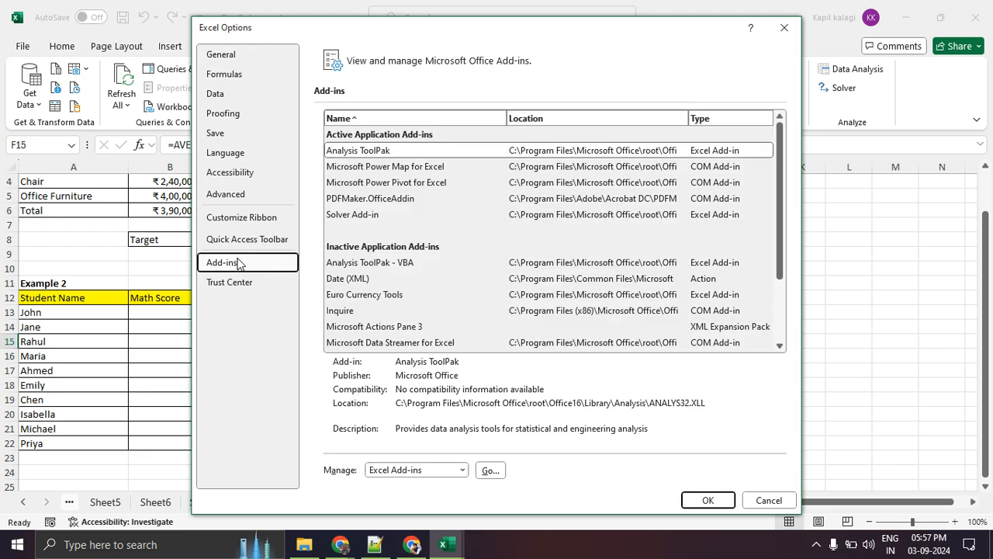
{"action": "key", "text": "ctrl+1"}
{"action": "left_click", "coordinate": [237, 260]}
{"action": "mouse_move", "coordinate": [248, 245]}
{"action": "left_mouse_down"}
{"action": "mouse_move", "coordinate": [236, 242]}
{"action": "mouse_move", "coordinate": [290, 272]}
{"action": "mouse_move", "coordinate": [186, 244]}
{"action": "left_mouse_up"}
{"action": "key", "text": "Escape"}
{"action": "key", "text": "ctrl+1"}
{"action": "left_click", "coordinate": [509, 448]}
{"action": "mouse_move", "coordinate": [483, 455]}
{"action": "left_mouse_down"}
{"action": "mouse_move", "coordinate": [452, 447]}
{"action": "mouse_move", "coordinate": [586, 469]}
{"action": "mouse_move", "coordinate": [400, 448]}
{"action": "left_mouse_up"}
{"action": "key", "text": "Escape"}
{"action": "left_click", "coordinate": [481, 470]}
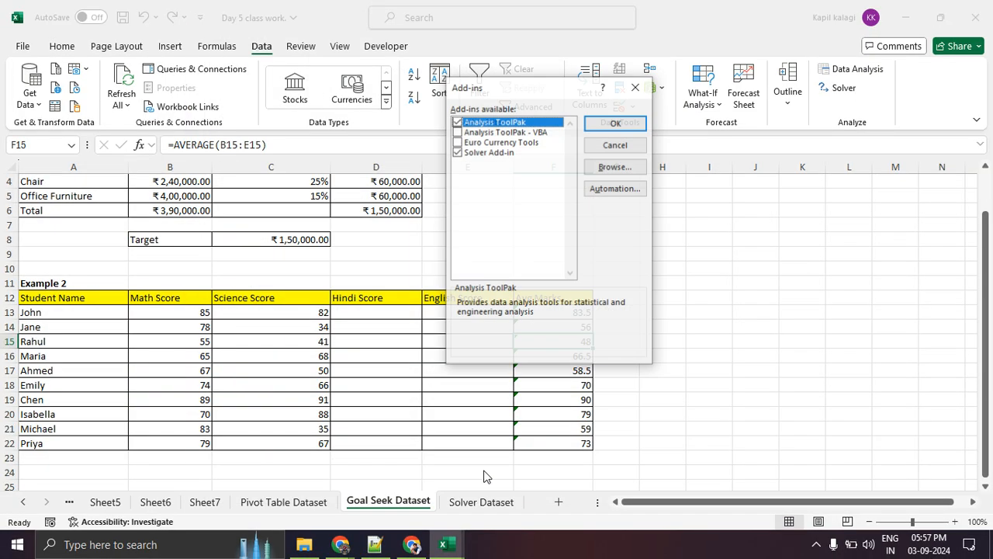
Confirm the add-ins with Analysis ToolPak and Solver Add-in enabled, and locate the data analysis commands on the ribbon.
{"action": "key", "text": "ctrl+1"}
{"action": "left_click", "coordinate": [493, 131]}
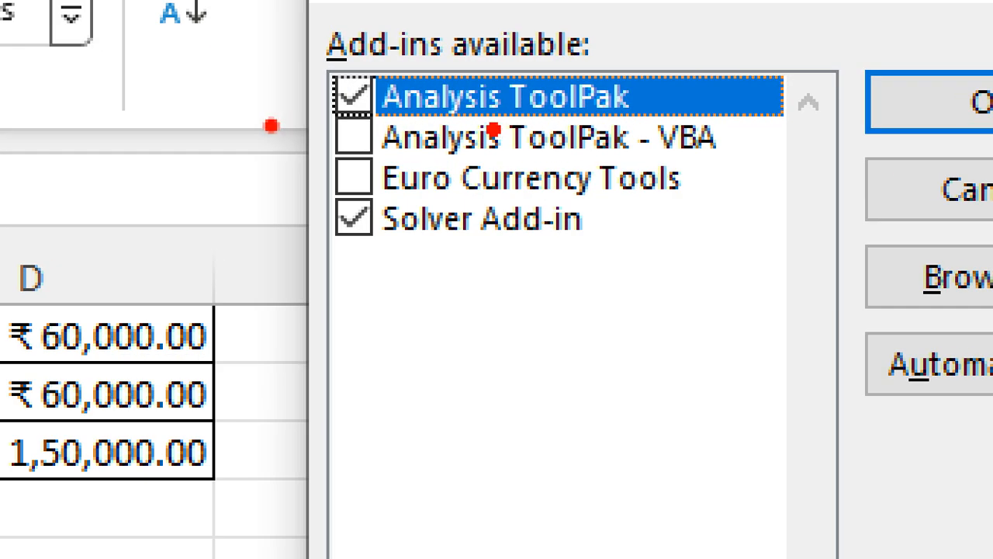
{"action": "left_click_drag", "start_coordinate": [355, 126], "coordinate": [559, 127]}
{"action": "left_click_drag", "start_coordinate": [629, 124], "coordinate": [834, 126]}
{"action": "left_click_drag", "start_coordinate": [268, 268], "coordinate": [668, 263]}
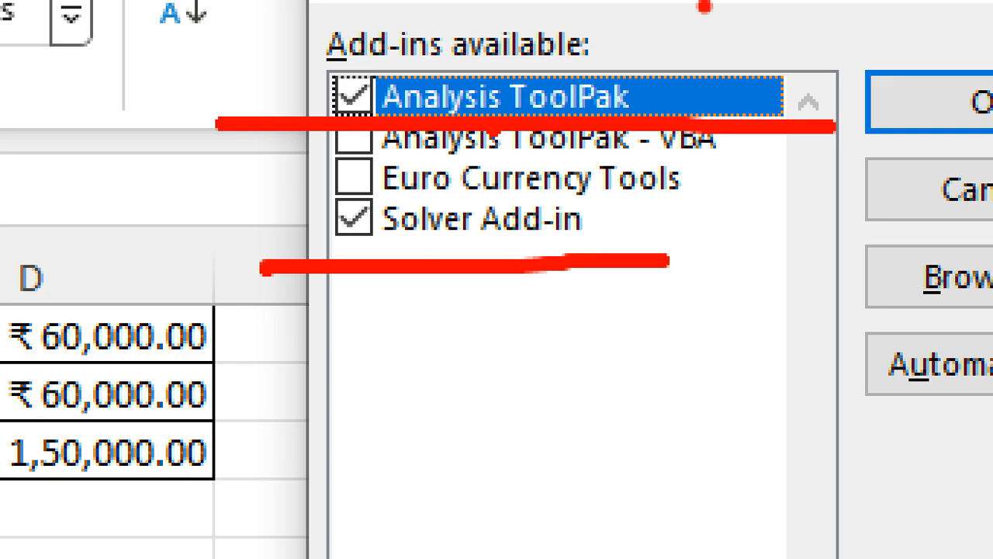
{"action": "key", "text": "Escape"}
{"action": "left_click", "coordinate": [615, 124]}
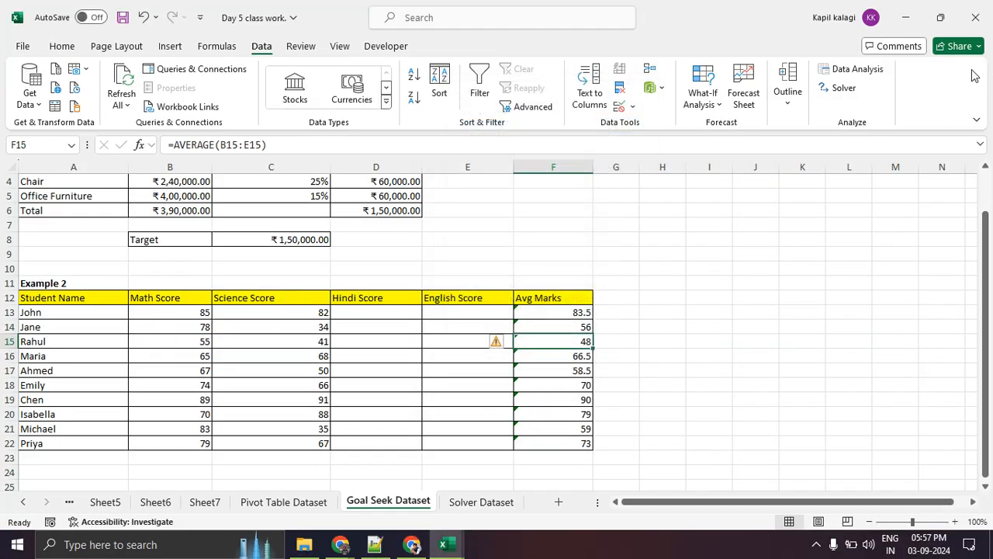
{"action": "key", "text": "ctrl+2"}
{"action": "mouse_move", "coordinate": [912, 55]}
{"action": "left_mouse_down"}
{"action": "mouse_move", "coordinate": [838, 70]}
{"action": "mouse_move", "coordinate": [863, 52]}
{"action": "left_mouse_up"}
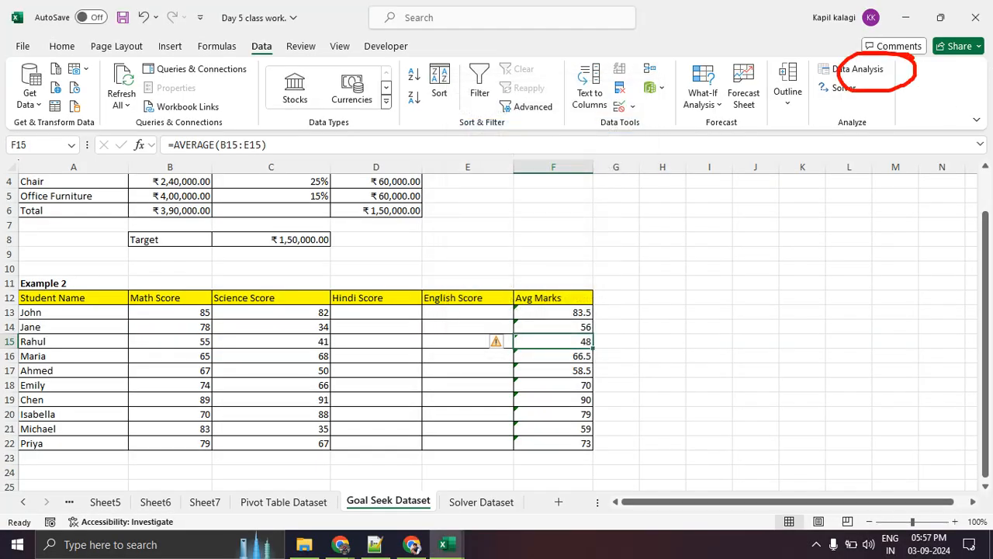
{"action": "key", "text": "Escape"}
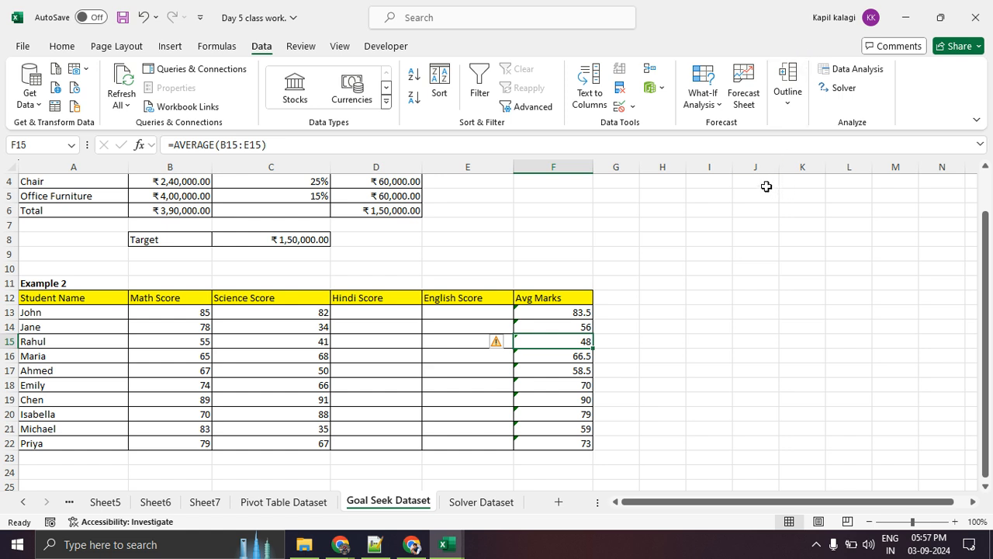
Switch to the Google Meet call in Chrome to check the participant list, and return to the Excel workbook.
{"action": "left_click", "coordinate": [341, 546]}
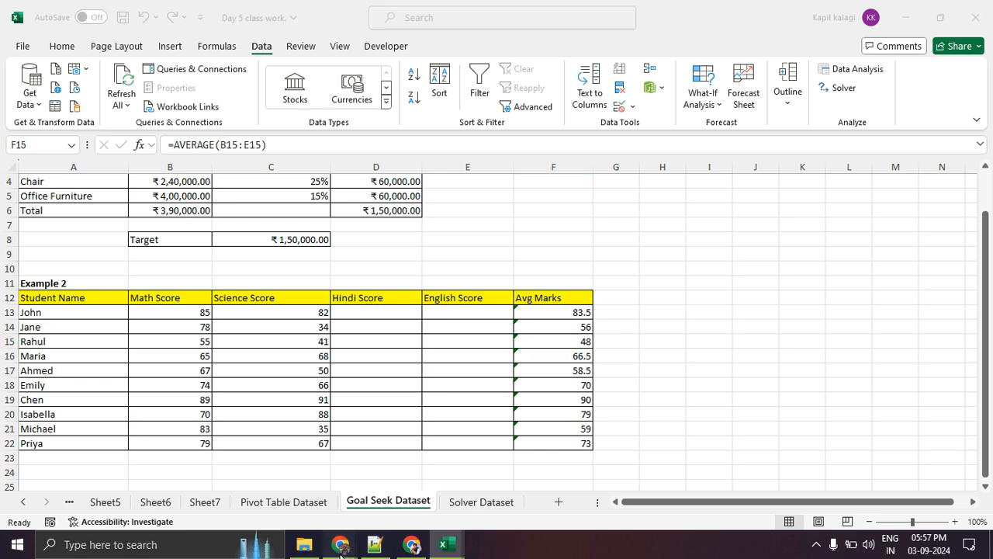
{"action": "left_click", "coordinate": [182, 465]}
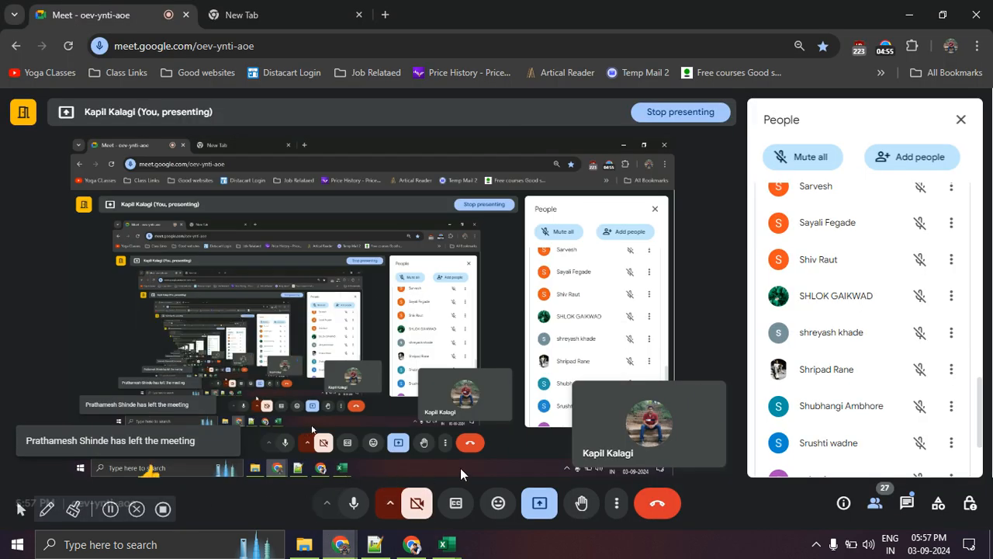
{"action": "scroll", "coordinate": [850, 410], "scroll_direction": "down", "scroll_amount": 3}
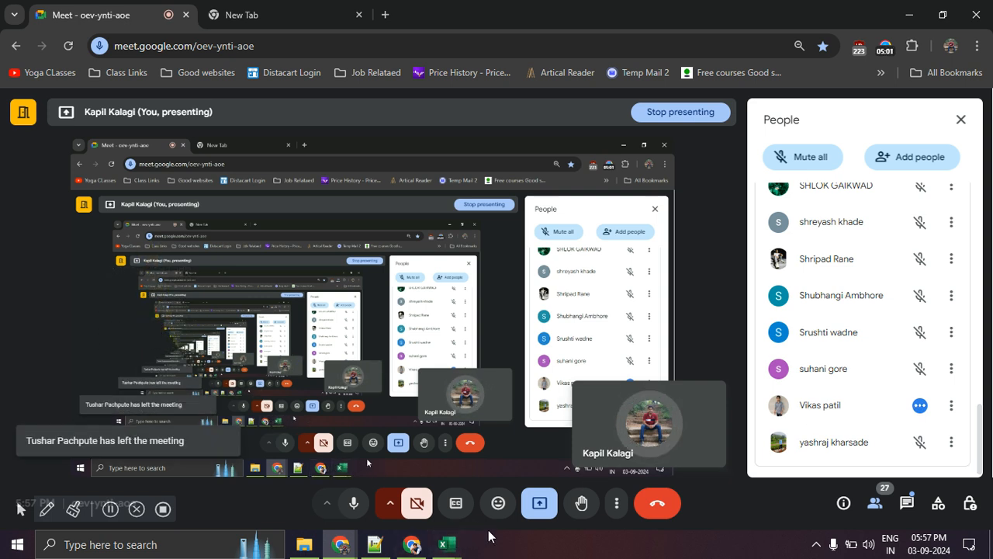
{"action": "left_click", "coordinate": [447, 546]}
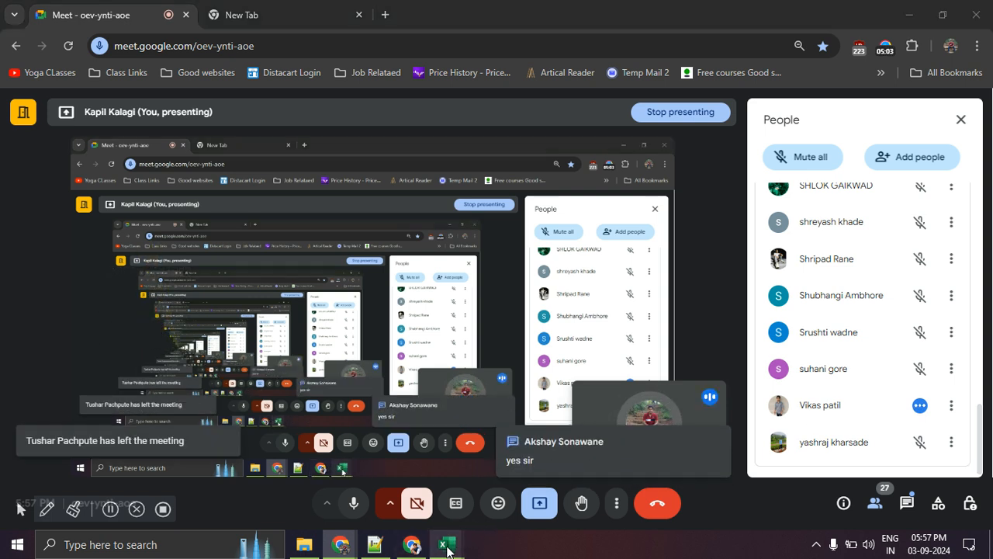
{"action": "left_click", "coordinate": [522, 469]}
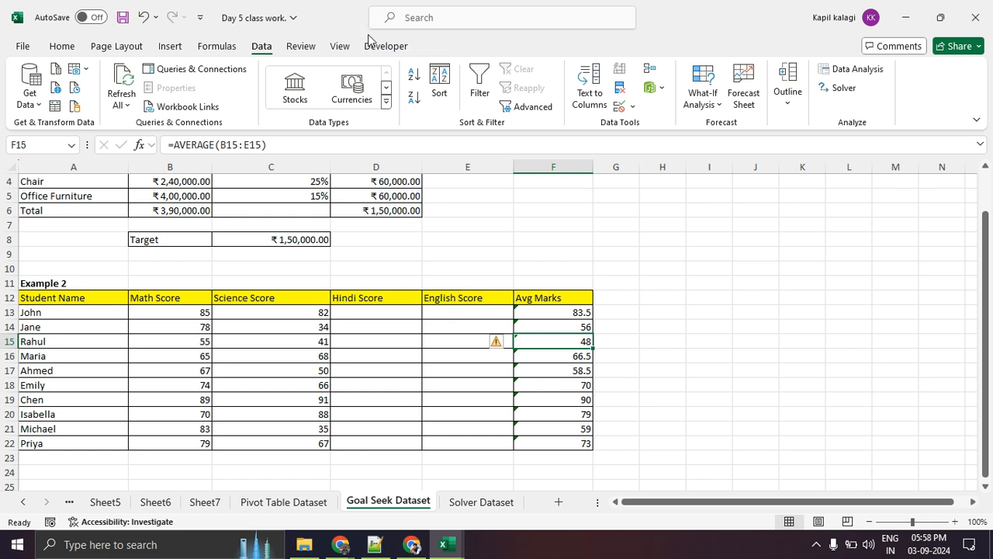
Open the Customize Ribbon settings in Excel Options and examine the Developer entry under Main Tabs.
{"action": "left_click", "coordinate": [37, 45]}
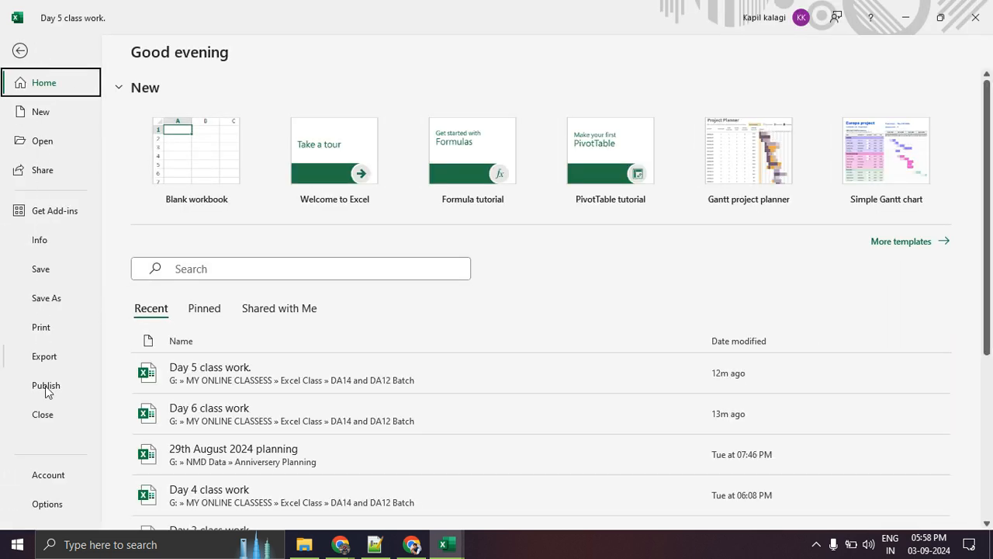
{"action": "left_click", "coordinate": [48, 504]}
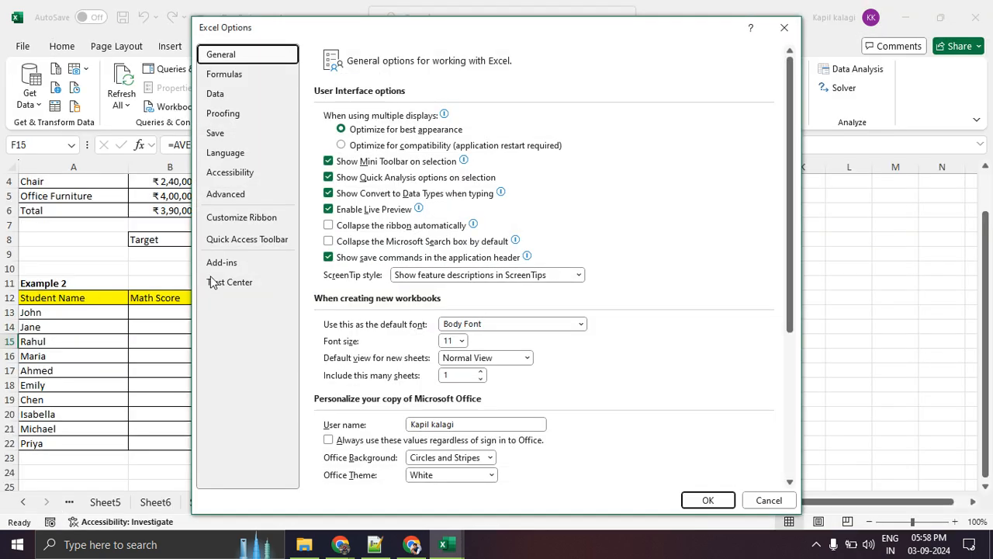
{"action": "key", "text": "ctrl+1"}
{"action": "left_click", "coordinate": [249, 222]}
{"action": "mouse_move", "coordinate": [320, 198]}
{"action": "left_mouse_down"}
{"action": "mouse_move", "coordinate": [66, 222]}
{"action": "mouse_move", "coordinate": [263, 187]}
{"action": "left_mouse_up"}
{"action": "key", "text": "Escape"}
{"action": "left_click", "coordinate": [254, 220]}
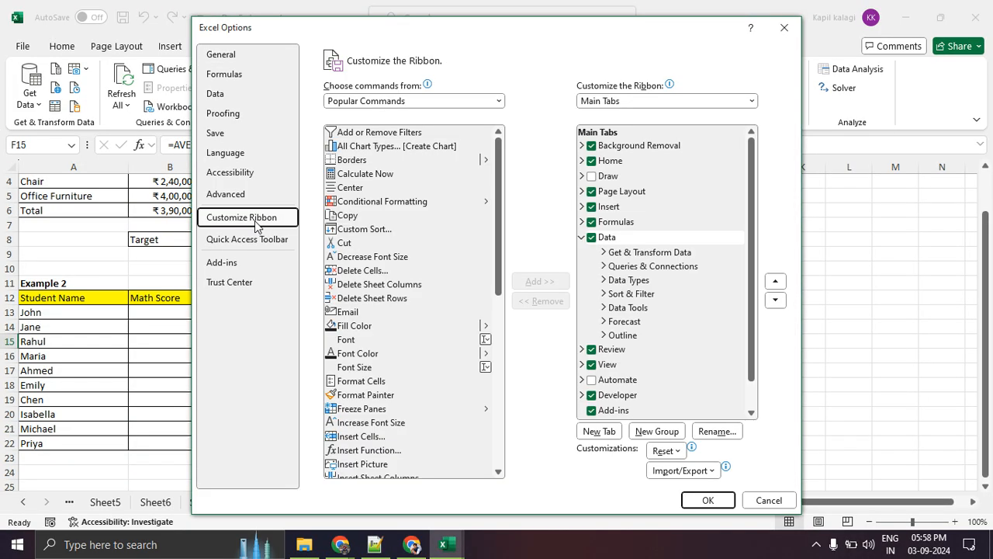
{"action": "key", "text": "ctrl+1"}
{"action": "left_click", "coordinate": [642, 402]}
{"action": "mouse_move", "coordinate": [647, 381]}
{"action": "left_mouse_down"}
{"action": "mouse_move", "coordinate": [540, 357]}
{"action": "mouse_move", "coordinate": [577, 402]}
{"action": "mouse_move", "coordinate": [632, 359]}
{"action": "left_mouse_up"}
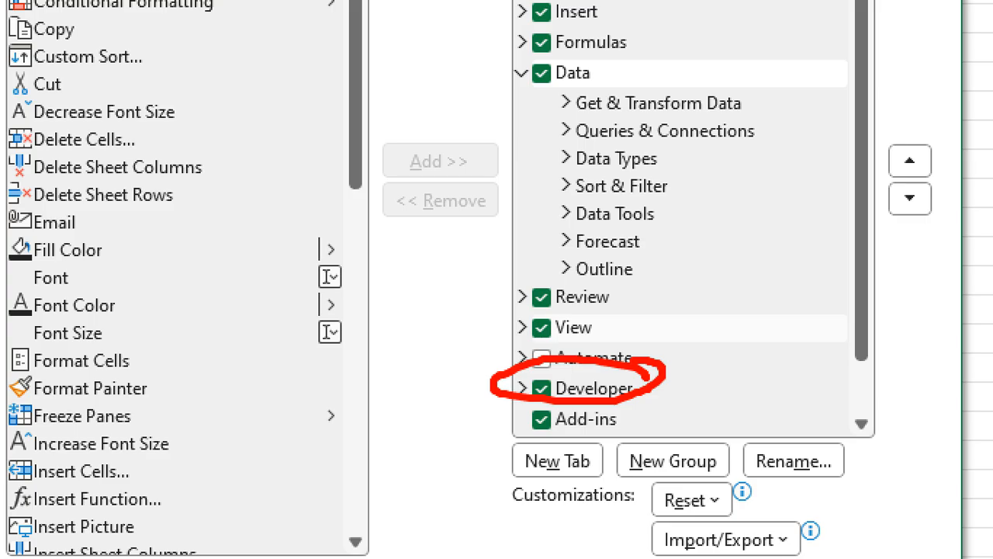
{"action": "key", "text": "Escape"}
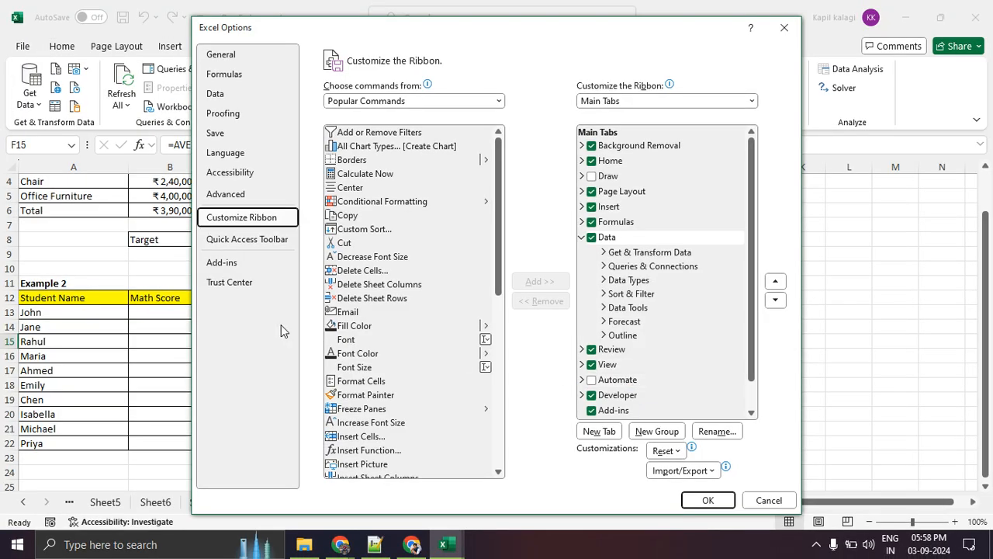
Confirm the Excel Options with Developer enabled under Main Tabs, and locate Developer on the ribbon.
{"action": "mouse_move", "coordinate": [194, 213]}
{"action": "left_mouse_down"}
{"action": "mouse_move", "coordinate": [200, 223]}
{"action": "mouse_move", "coordinate": [268, 187]}
{"action": "left_mouse_up"}
{"action": "left_click_drag", "start_coordinate": [172, 255], "coordinate": [220, 249]}
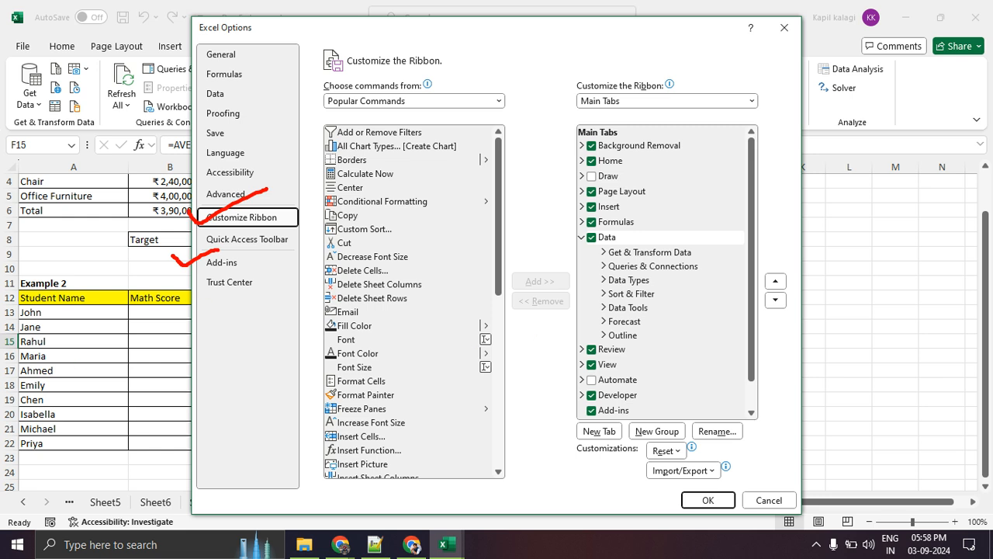
{"action": "mouse_move", "coordinate": [644, 383]}
{"action": "left_mouse_down"}
{"action": "mouse_move", "coordinate": [579, 391]}
{"action": "mouse_move", "coordinate": [655, 408]}
{"action": "mouse_move", "coordinate": [645, 386]}
{"action": "left_mouse_up"}
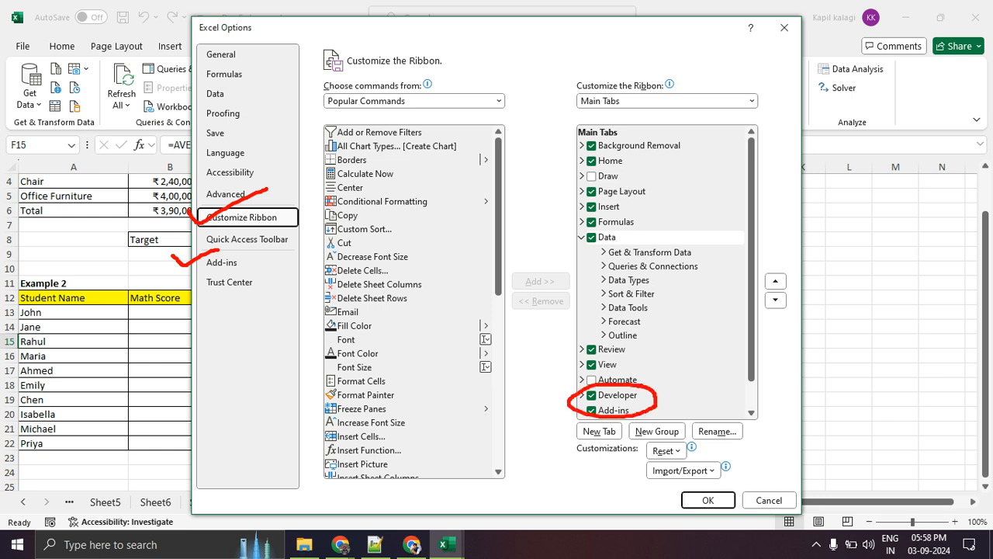
{"action": "key", "text": "Escape"}
{"action": "key", "text": "ctrl+1"}
{"action": "left_click", "coordinate": [638, 387]}
{"action": "mouse_move", "coordinate": [653, 392]}
{"action": "left_mouse_down"}
{"action": "mouse_move", "coordinate": [509, 393]}
{"action": "mouse_move", "coordinate": [662, 413]}
{"action": "mouse_move", "coordinate": [619, 381]}
{"action": "left_mouse_up"}
{"action": "key", "text": "Escape"}
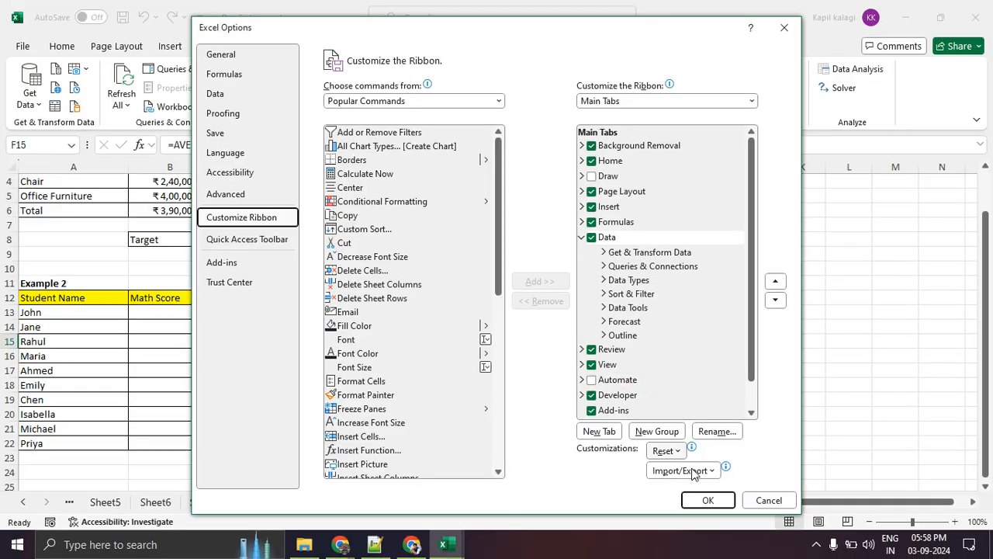
{"action": "left_click", "coordinate": [702, 501]}
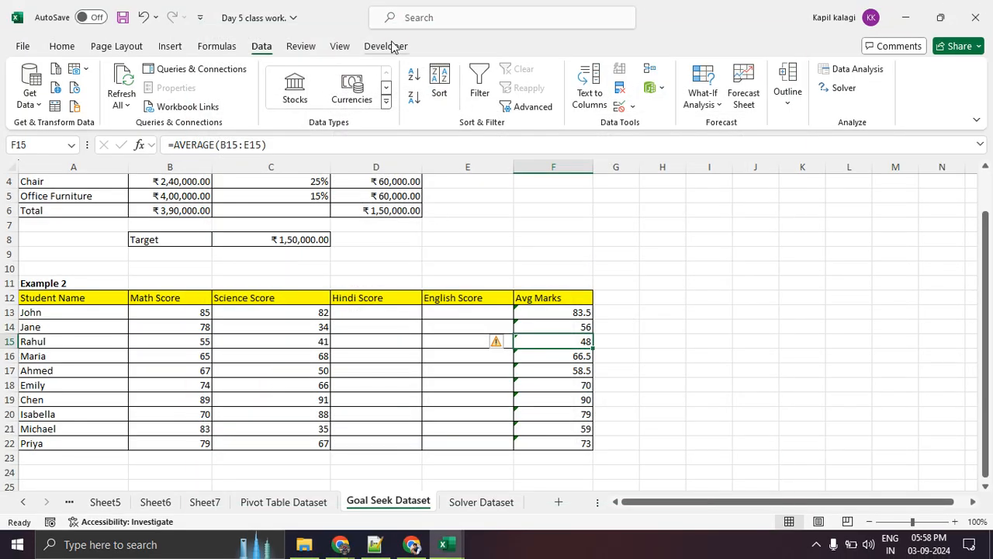
{"action": "key", "text": "ctrl+2"}
{"action": "mouse_move", "coordinate": [439, 40]}
{"action": "left_mouse_down"}
{"action": "mouse_move", "coordinate": [364, 70]}
{"action": "mouse_move", "coordinate": [375, 35]}
{"action": "left_mouse_up"}
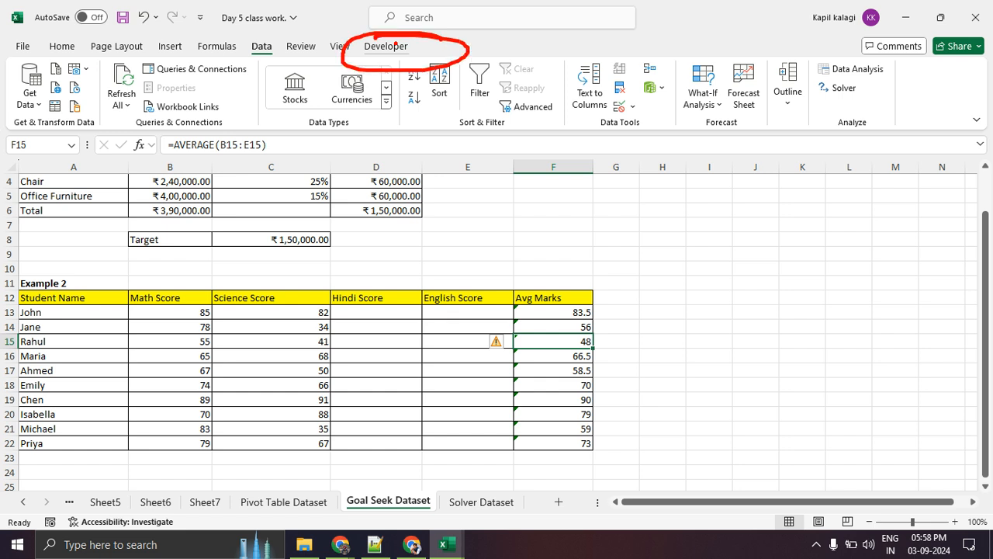
{"action": "key", "text": "Escape"}
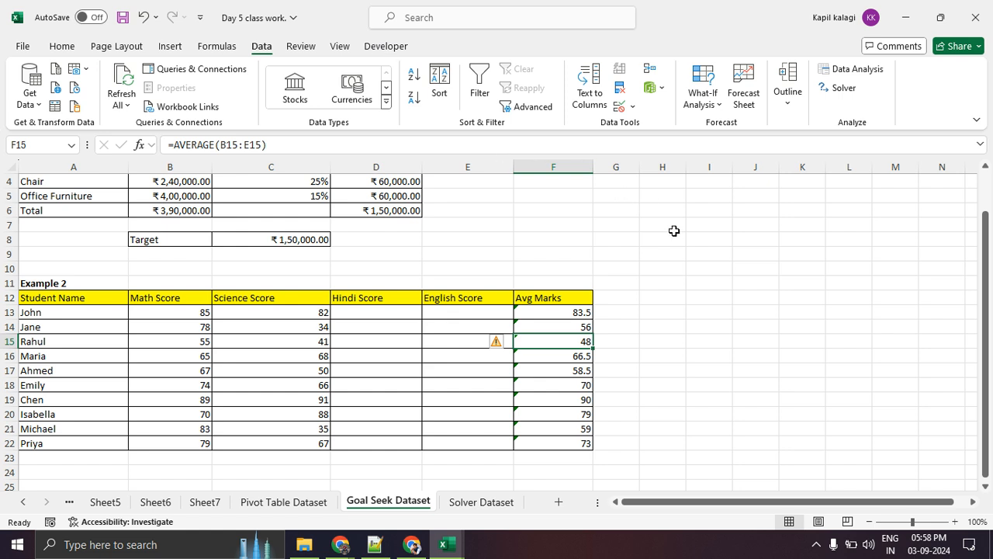
Open Solver with the row 15 average cell F15 as the objective.
{"action": "left_click", "coordinate": [688, 350]}
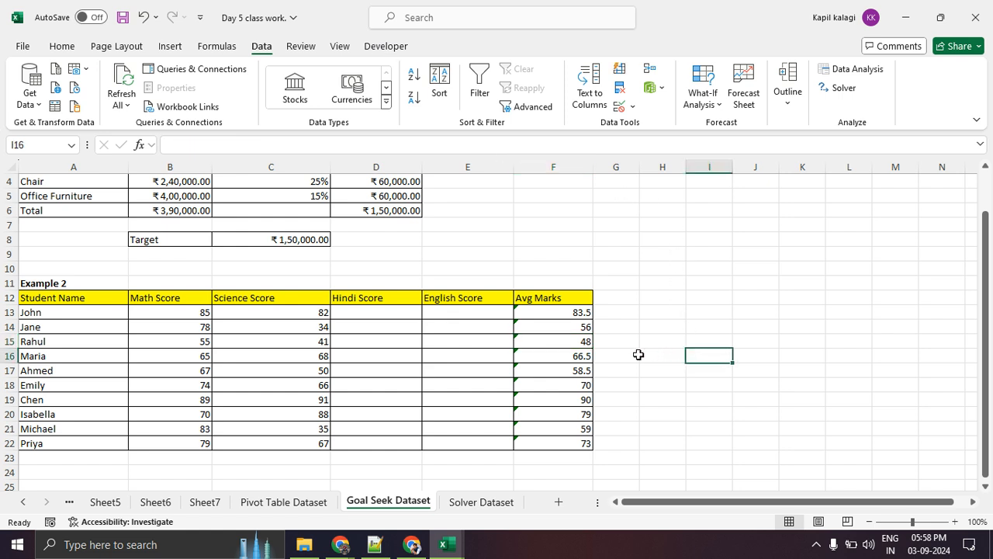
{"action": "left_click", "coordinate": [540, 339]}
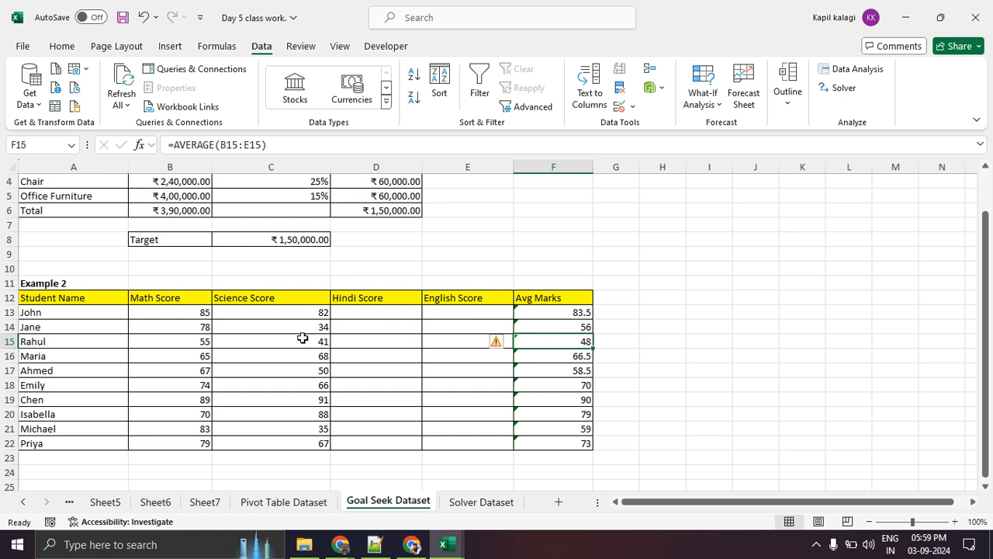
{"action": "left_click", "coordinate": [71, 344]}
{"action": "left_click_drag", "start_coordinate": [71, 343], "coordinate": [524, 342]}
{"action": "left_click", "coordinate": [572, 384]}
{"action": "left_click", "coordinate": [554, 343]}
{"action": "left_click", "coordinate": [844, 88]}
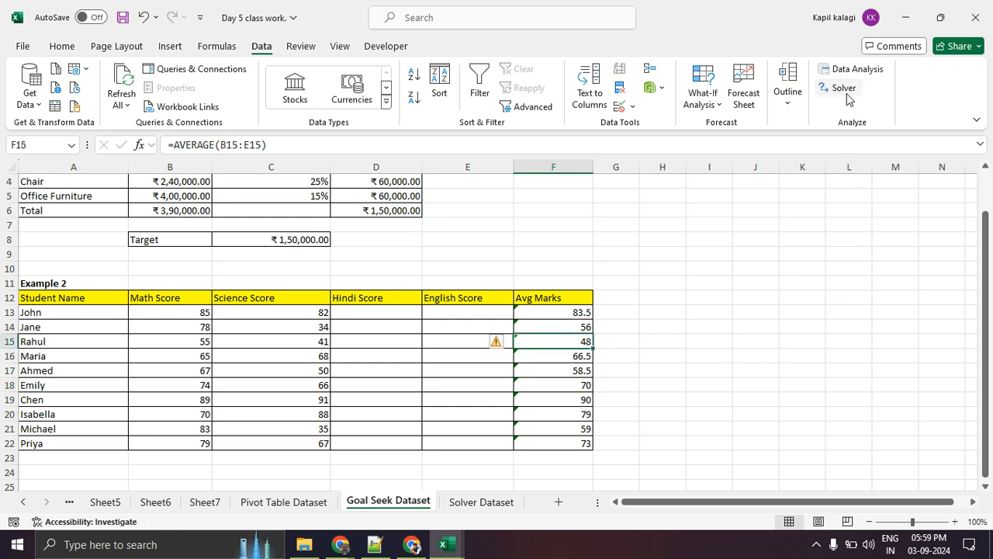
{"action": "left_click_drag", "start_coordinate": [443, 19], "coordinate": [459, 72]}
{"action": "left_click_drag", "start_coordinate": [535, 81], "coordinate": [763, 76]}
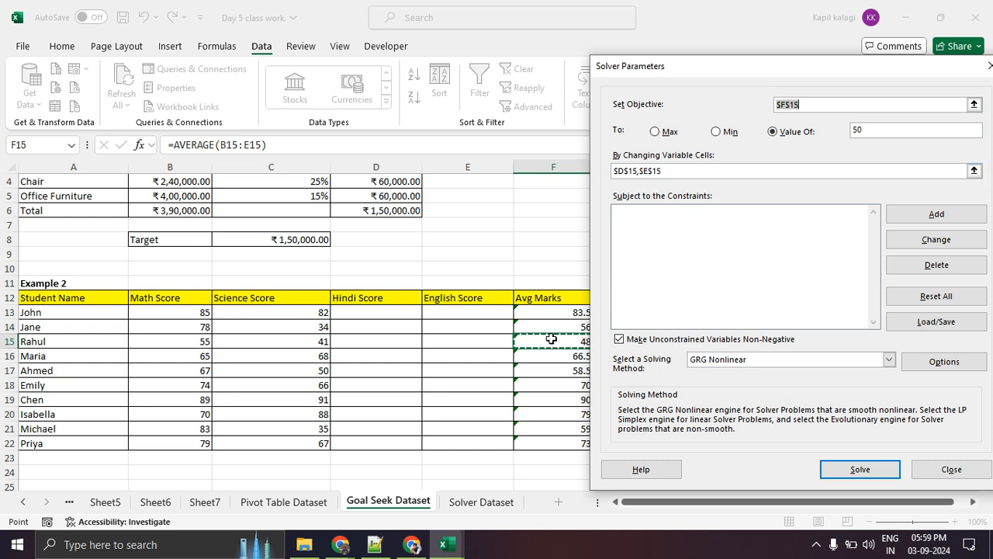
{"action": "left_click_drag", "start_coordinate": [659, 66], "coordinate": [427, 170]}
{"action": "left_click", "coordinate": [743, 208]}
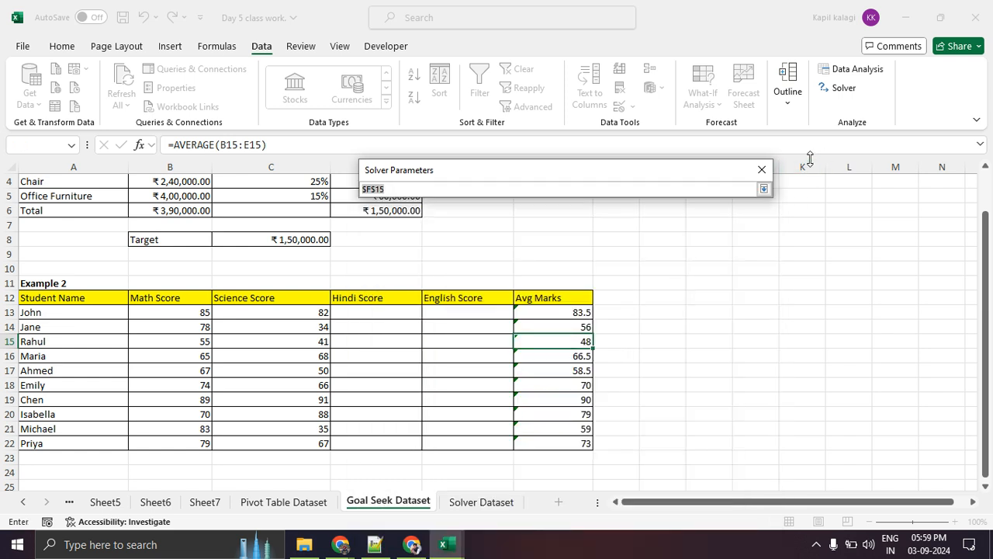
{"action": "left_click", "coordinate": [763, 189]}
Set the Solver objective's target to a value of 60.
{"action": "left_click", "coordinate": [649, 232]}
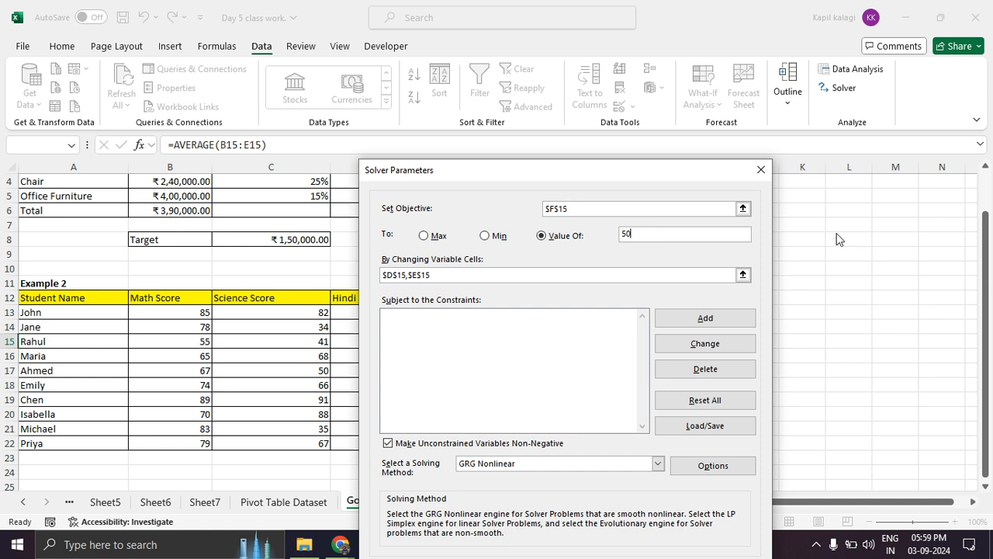
{"action": "key", "text": "BackSpace"}
{"action": "key", "text": "BackSpace"}
{"action": "type", "text": "60"}
Replace the Solver's changing variable cells with the Hindi and English score cells D15 and E15.
{"action": "left_click", "coordinate": [443, 276]}
{"action": "left_click_drag", "start_coordinate": [439, 276], "coordinate": [370, 275]}
{"action": "key", "text": "BackSpace"}
{"action": "left_click", "coordinate": [719, 280]}
{"action": "left_click", "coordinate": [742, 276]}
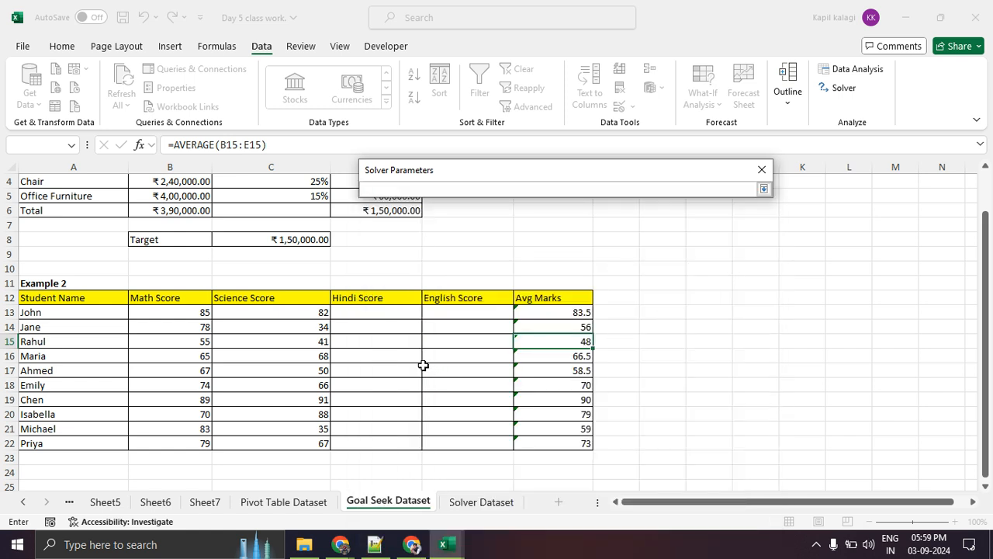
{"action": "left_click", "coordinate": [377, 340]}
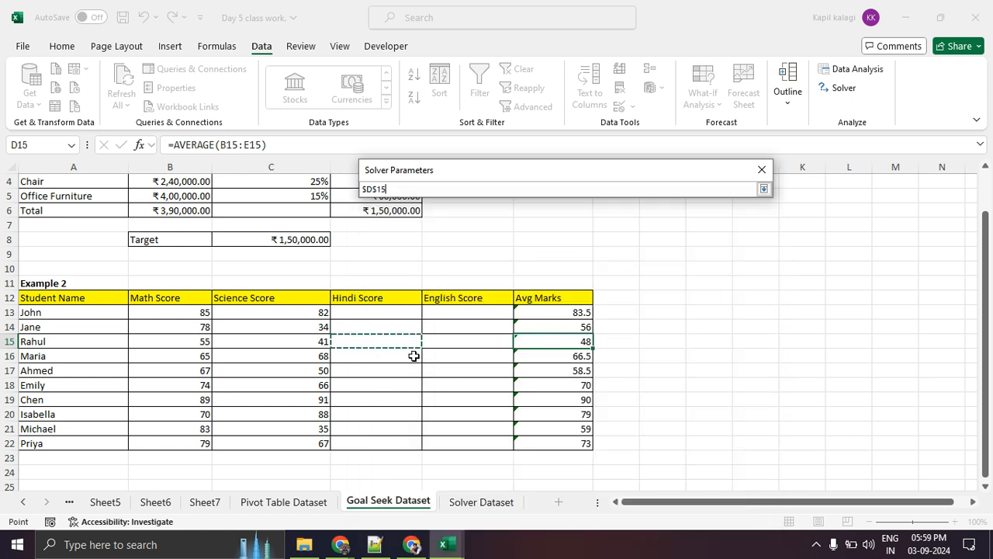
{"action": "type", "text": ","}
{"action": "left_click", "coordinate": [460, 340]}
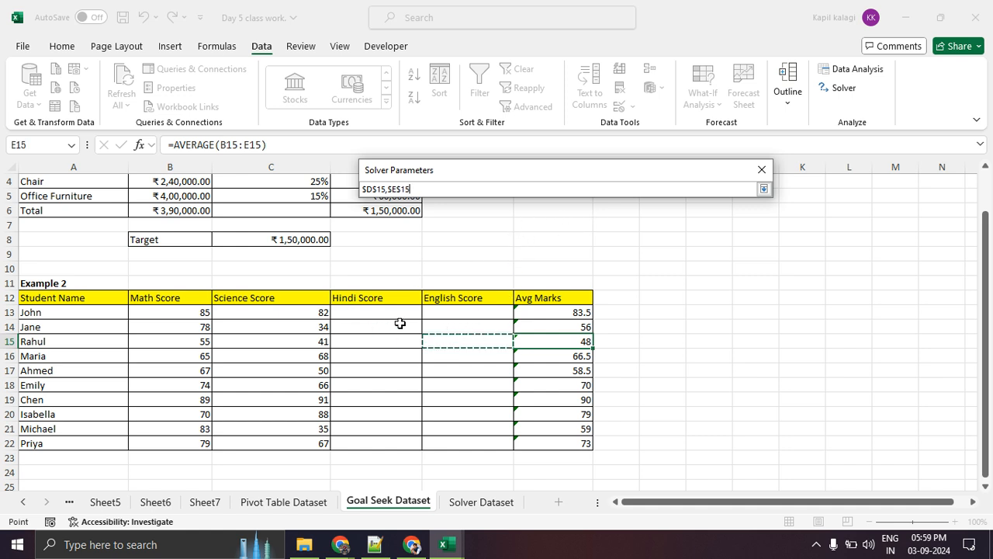
{"action": "left_click", "coordinate": [764, 189]}
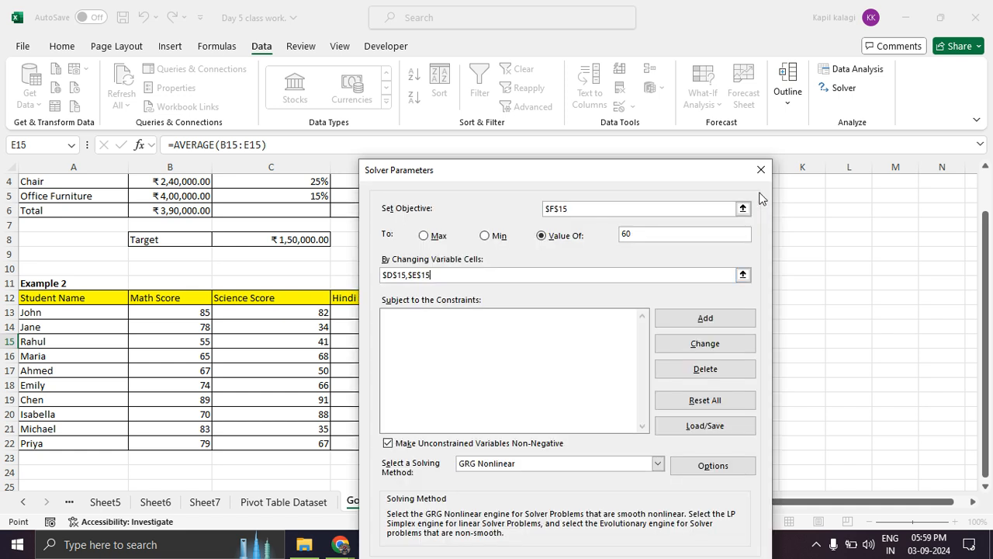
Start a Solver constraint that limits the row 15 Hindi score cell D15 to at most 100.
{"action": "left_click_drag", "start_coordinate": [479, 165], "coordinate": [484, 125]}
{"action": "left_click", "coordinate": [510, 307]}
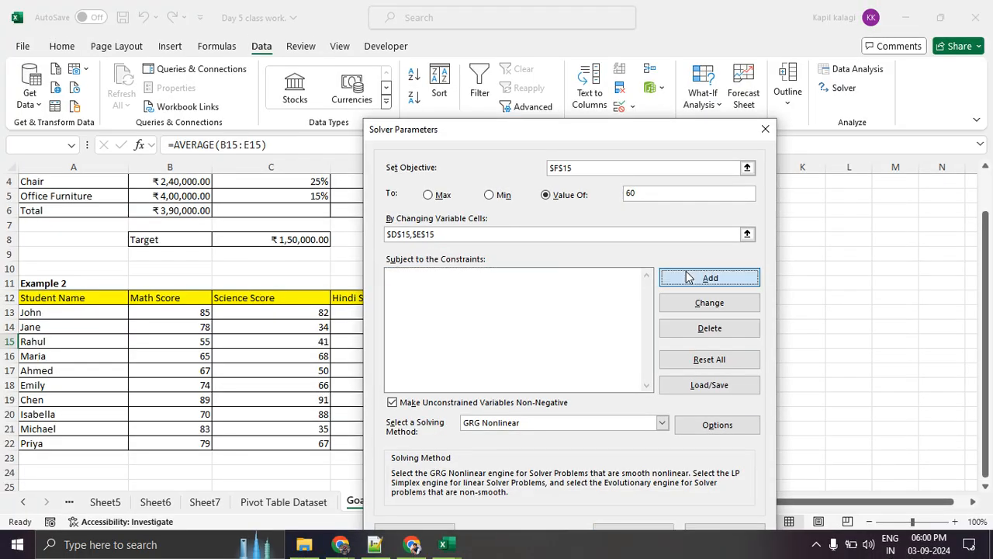
{"action": "left_click", "coordinate": [934, 281]}
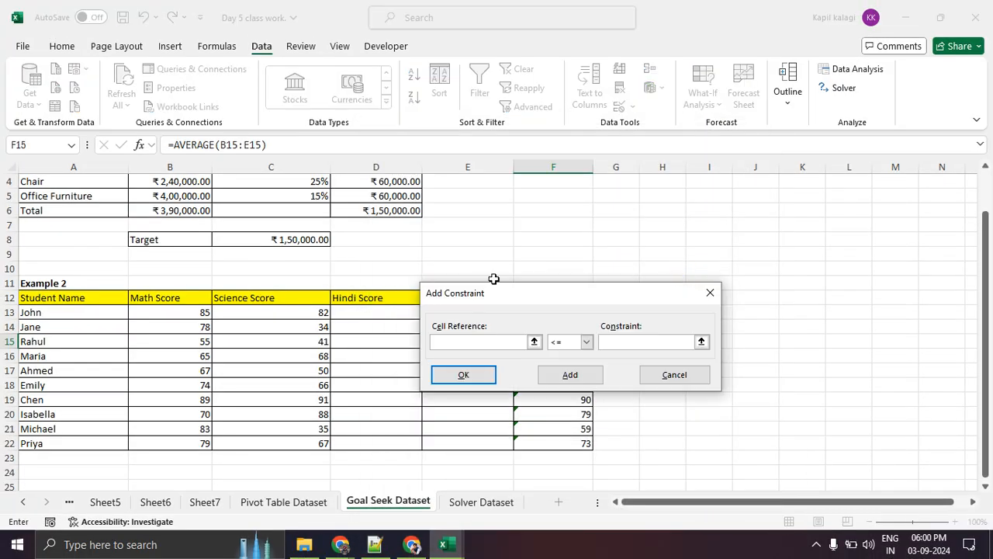
{"action": "left_click_drag", "start_coordinate": [491, 295], "coordinate": [567, 252]}
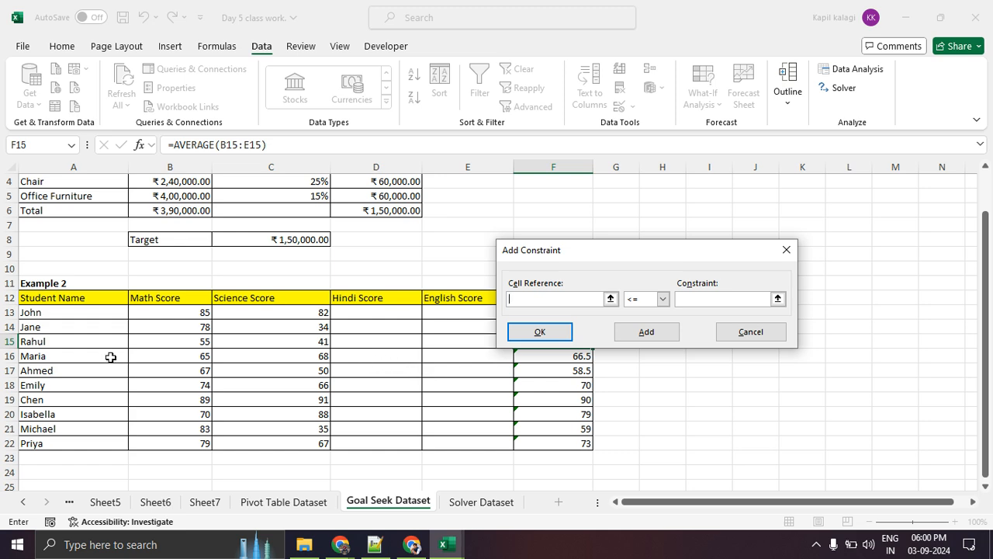
{"action": "left_click", "coordinate": [378, 342]}
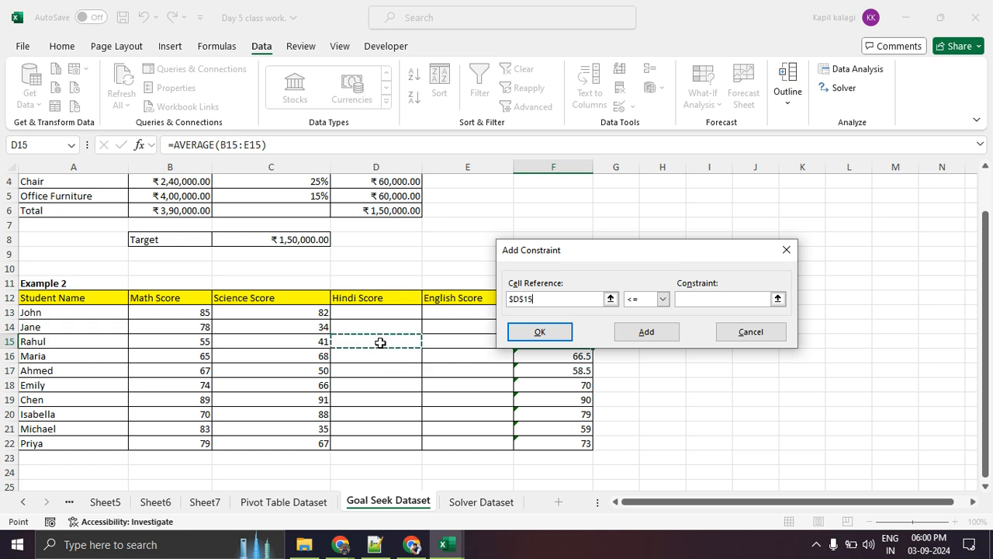
{"action": "key", "text": "ctrl+1"}
{"action": "left_click", "coordinate": [664, 312]}
{"action": "mouse_move", "coordinate": [668, 254]}
{"action": "left_mouse_down"}
{"action": "mouse_move", "coordinate": [521, 272]}
{"action": "mouse_move", "coordinate": [589, 240]}
{"action": "left_mouse_up"}
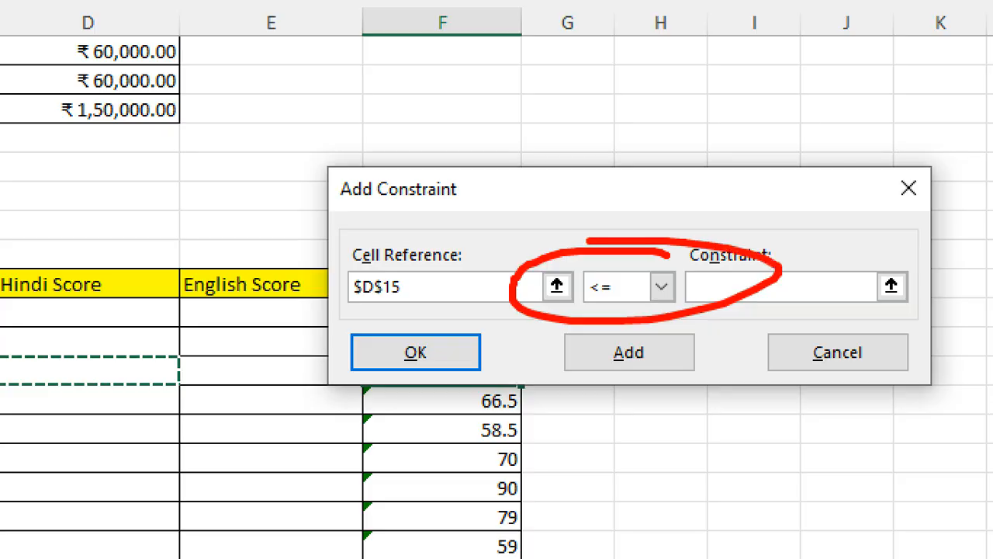
{"action": "key", "text": "Escape"}
{"action": "left_click", "coordinate": [715, 300]}
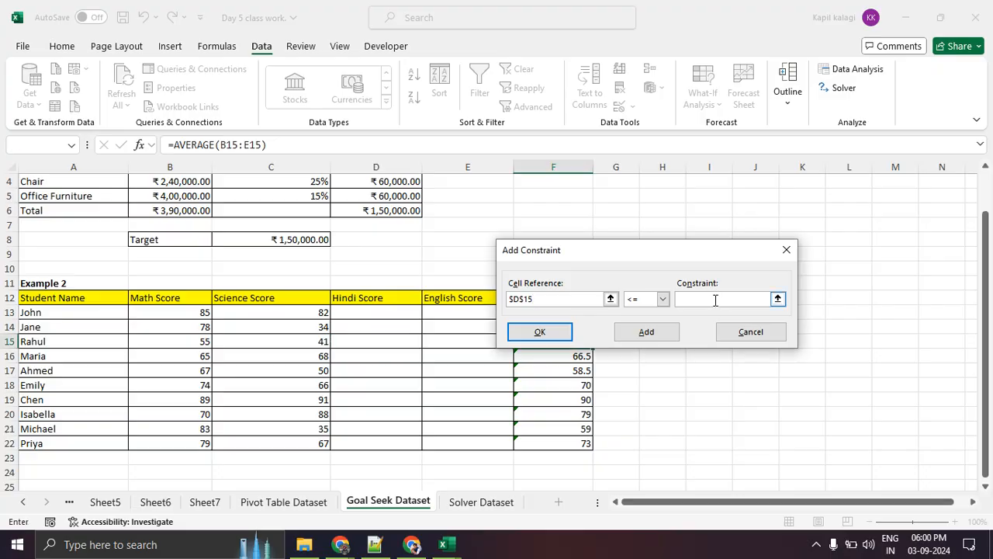
{"action": "type", "text": "100"}
Review the constraint's comparison operators, keep <=, and accept the Hindi score constraint.
{"action": "left_click", "coordinate": [663, 300]}
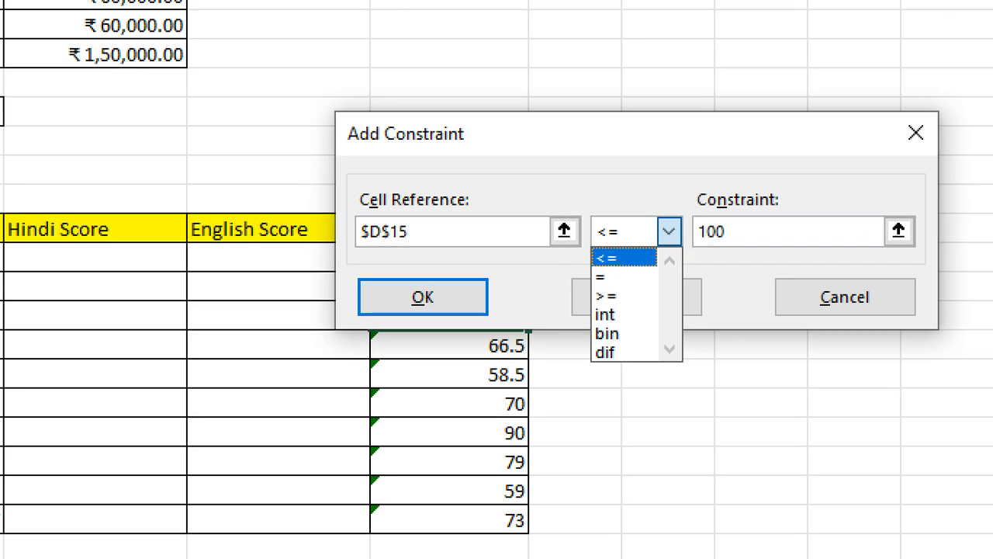
{"action": "left_click_drag", "start_coordinate": [578, 285], "coordinate": [665, 284]}
{"action": "left_click_drag", "start_coordinate": [581, 314], "coordinate": [689, 313]}
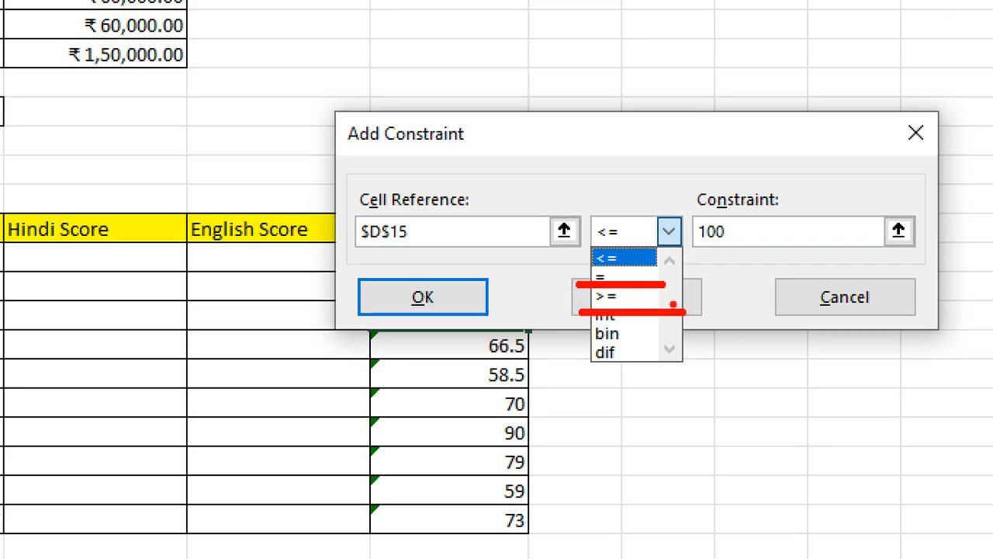
{"action": "key", "text": "Escape"}
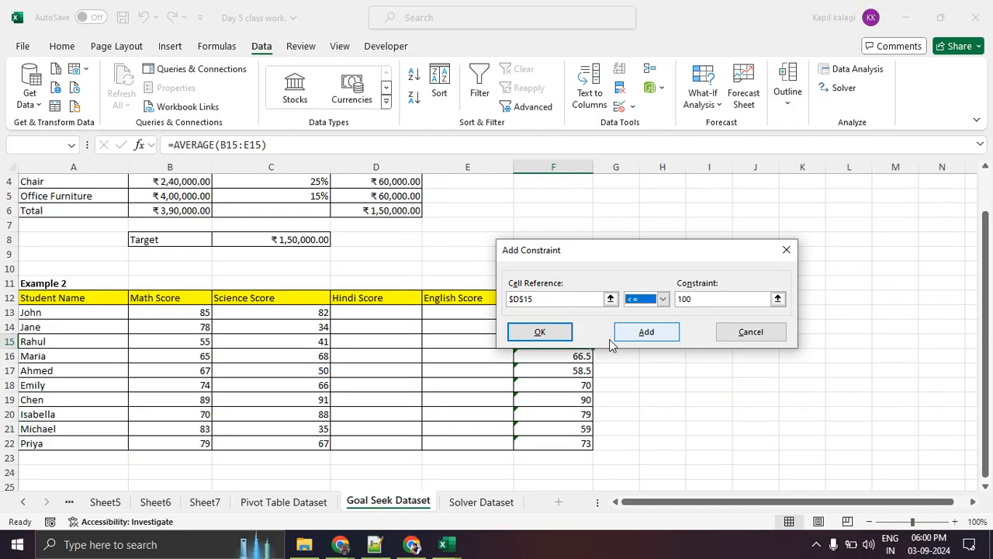
{"action": "left_click", "coordinate": [540, 332]}
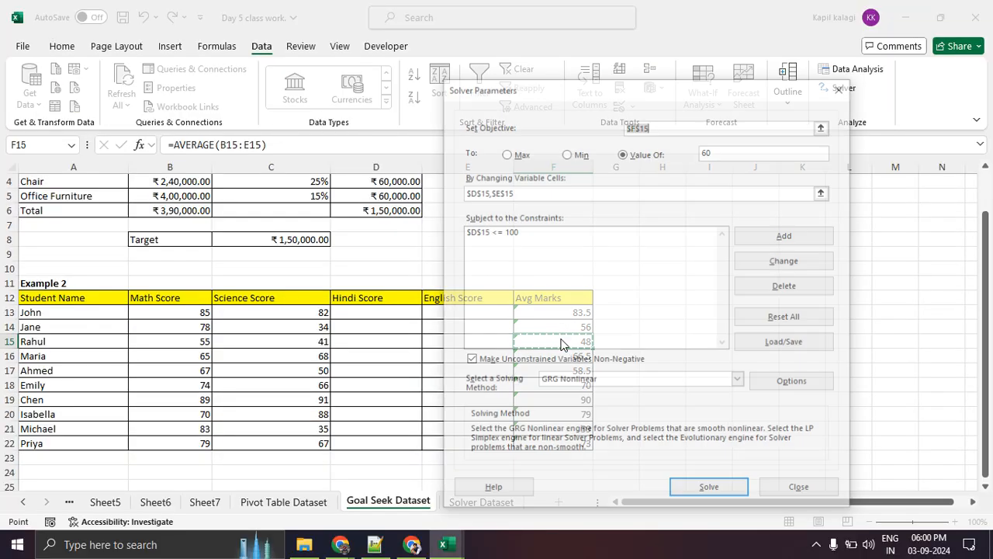
Add a second Solver constraint limiting the row 15 English score cell E15 to <= 80.
{"action": "left_click", "coordinate": [796, 234]}
{"action": "left_click_drag", "start_coordinate": [576, 250], "coordinate": [711, 209]}
{"action": "left_click", "coordinate": [475, 340]}
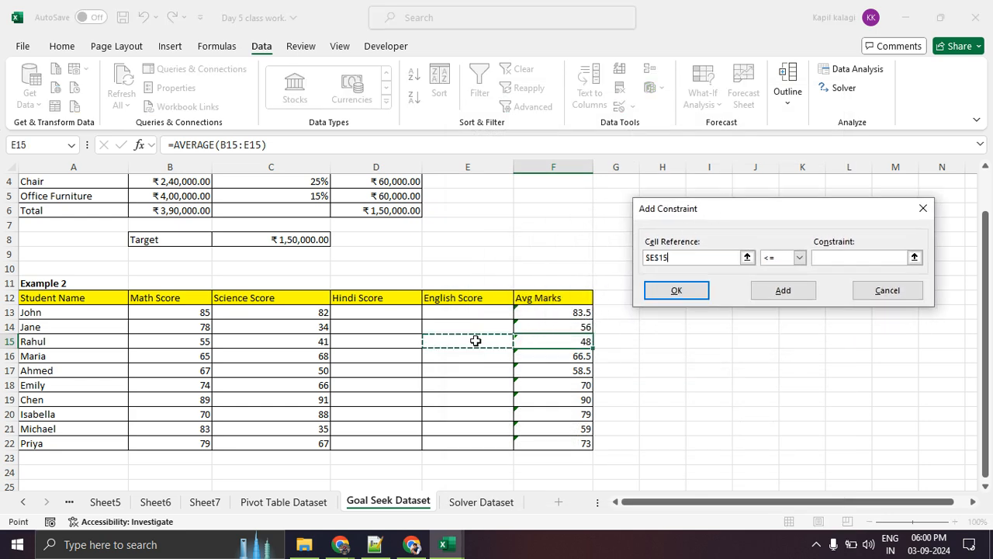
{"action": "left_click", "coordinate": [840, 257]}
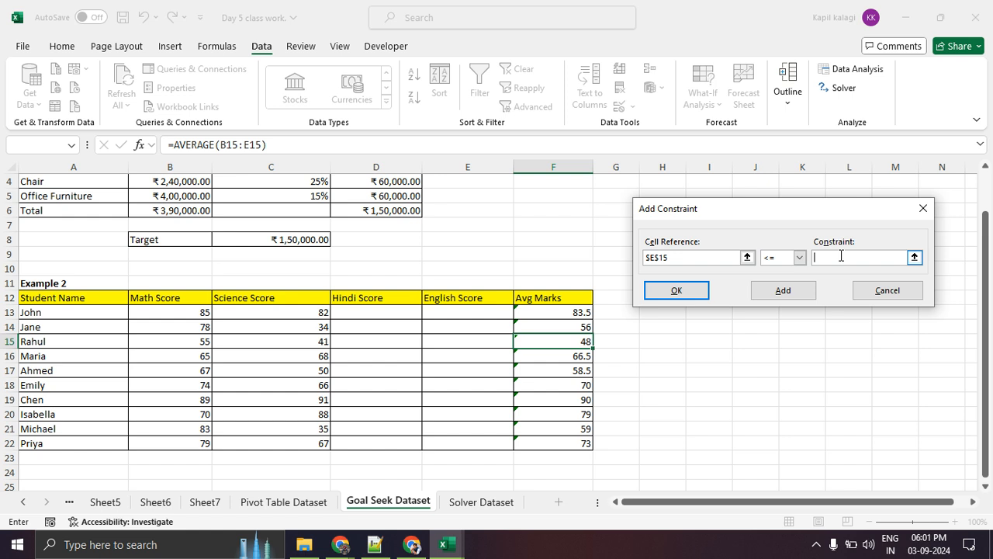
{"action": "type", "text": "80"}
{"action": "left_click", "coordinate": [673, 304]}
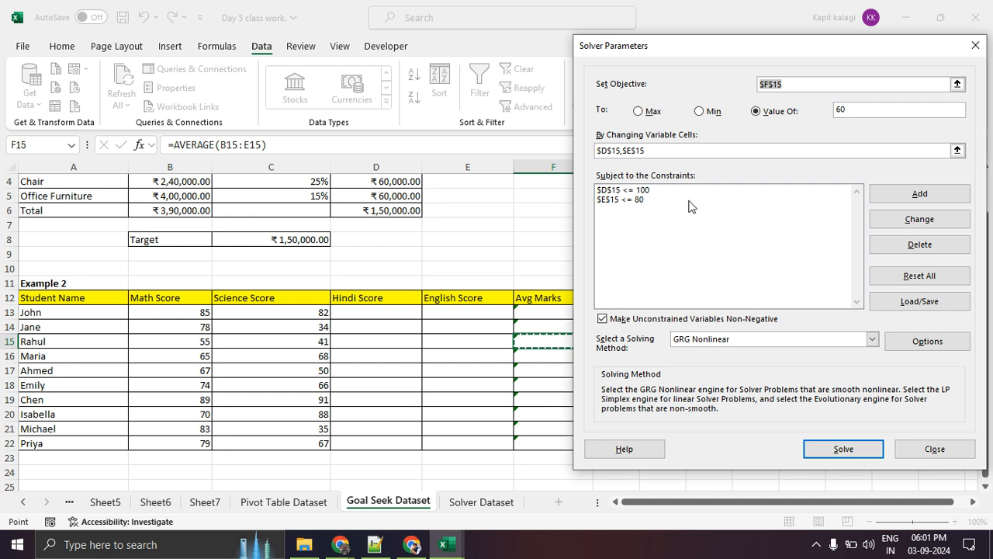
Run Solver with the GRG Nonlinear method and examine the Hindi score, English score and average in row 15.
{"action": "left_click_drag", "start_coordinate": [740, 50], "coordinate": [593, 21]}
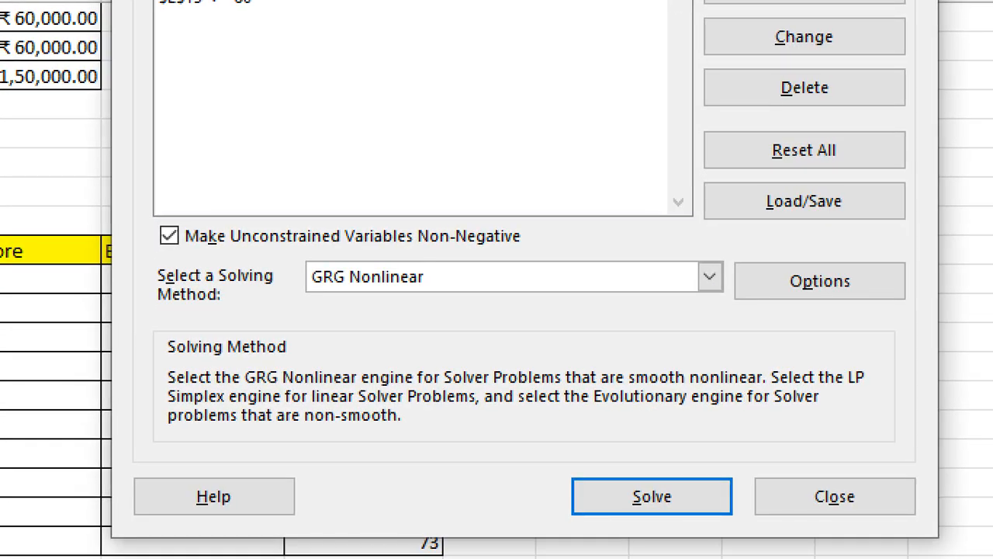
{"action": "mouse_move", "coordinate": [696, 423]}
{"action": "left_mouse_down"}
{"action": "mouse_move", "coordinate": [581, 550]}
{"action": "mouse_move", "coordinate": [667, 447]}
{"action": "left_mouse_up"}
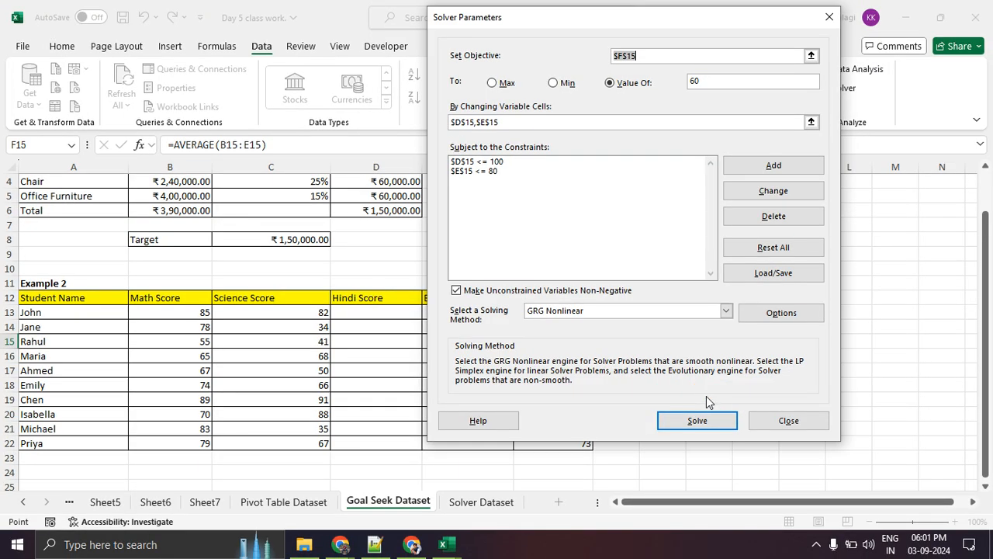
{"action": "left_click", "coordinate": [675, 497]}
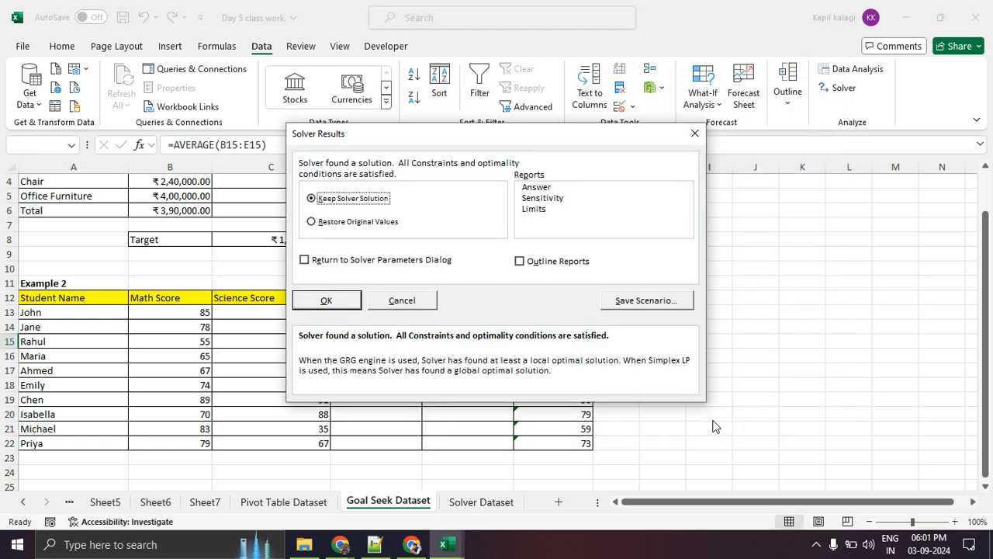
{"action": "left_click_drag", "start_coordinate": [442, 148], "coordinate": [762, 215]}
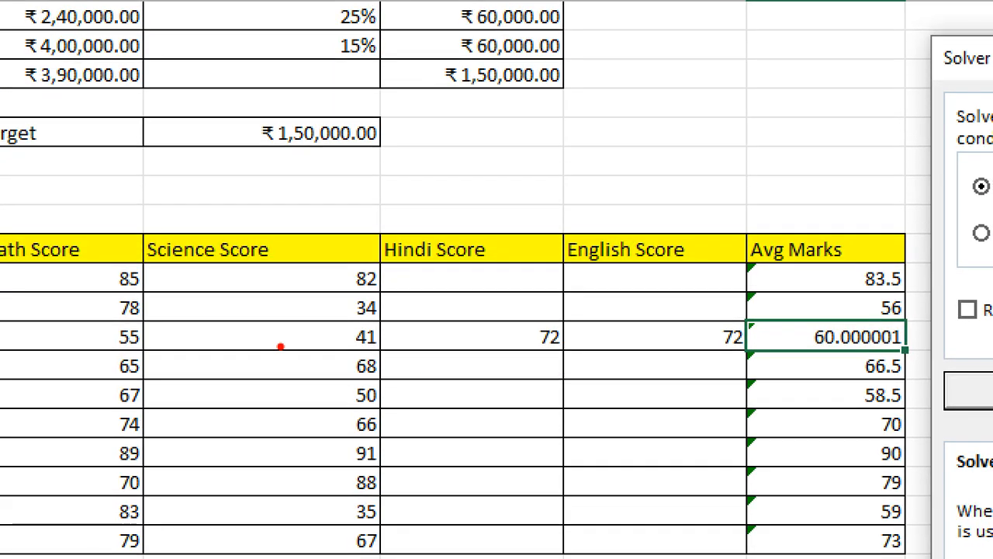
{"action": "left_click_drag", "start_coordinate": [503, 350], "coordinate": [574, 350]}
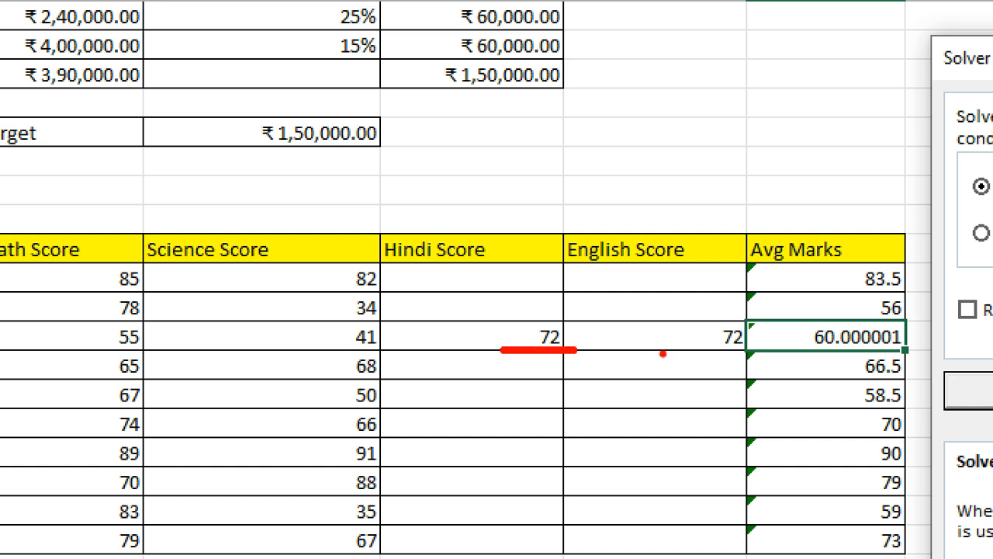
{"action": "left_click_drag", "start_coordinate": [672, 353], "coordinate": [724, 353]}
{"action": "left_click_drag", "start_coordinate": [787, 348], "coordinate": [891, 346]}
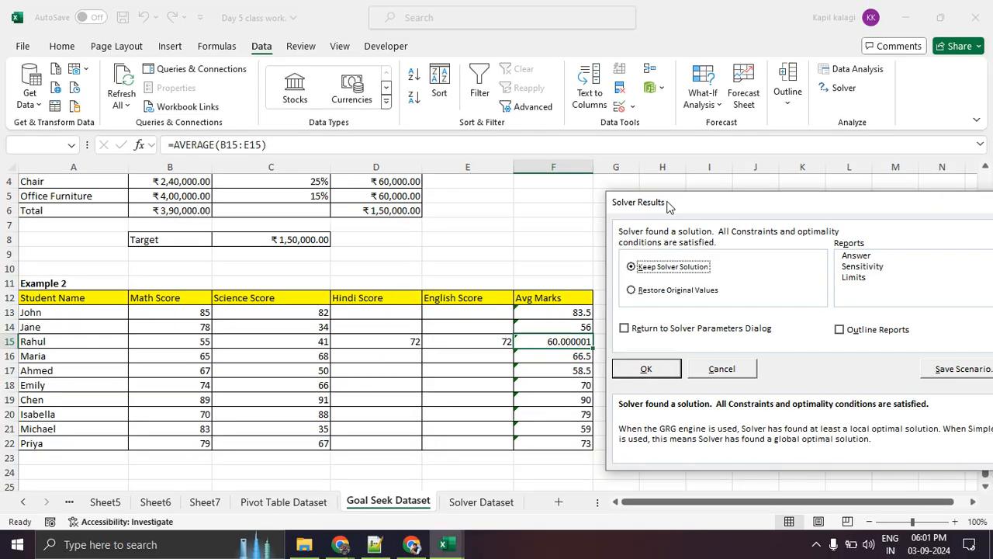
Cancel the Solver results and clear the Hindi and English score cells D15:E15.
{"action": "left_click_drag", "start_coordinate": [669, 203], "coordinate": [306, 175]}
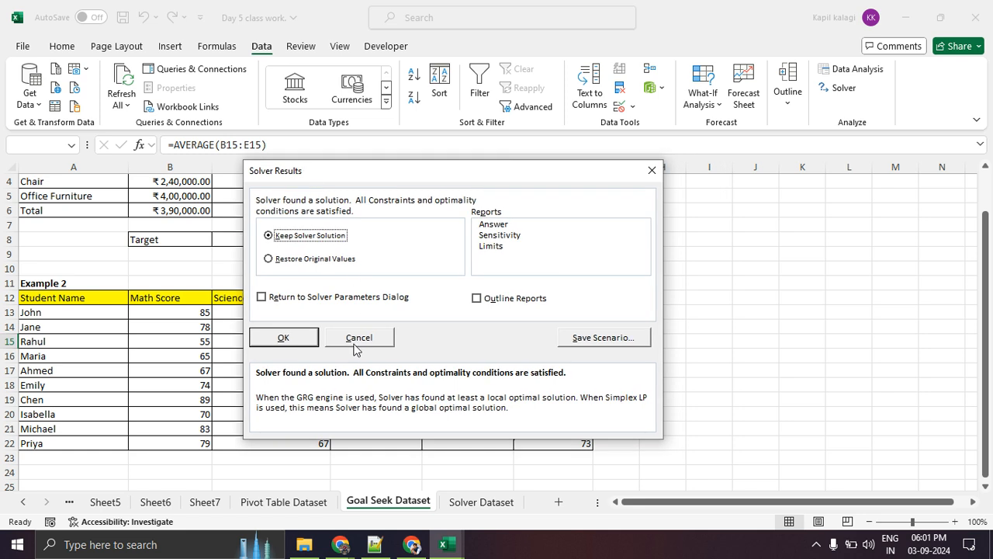
{"action": "left_click", "coordinate": [375, 334]}
{"action": "left_click", "coordinate": [661, 342]}
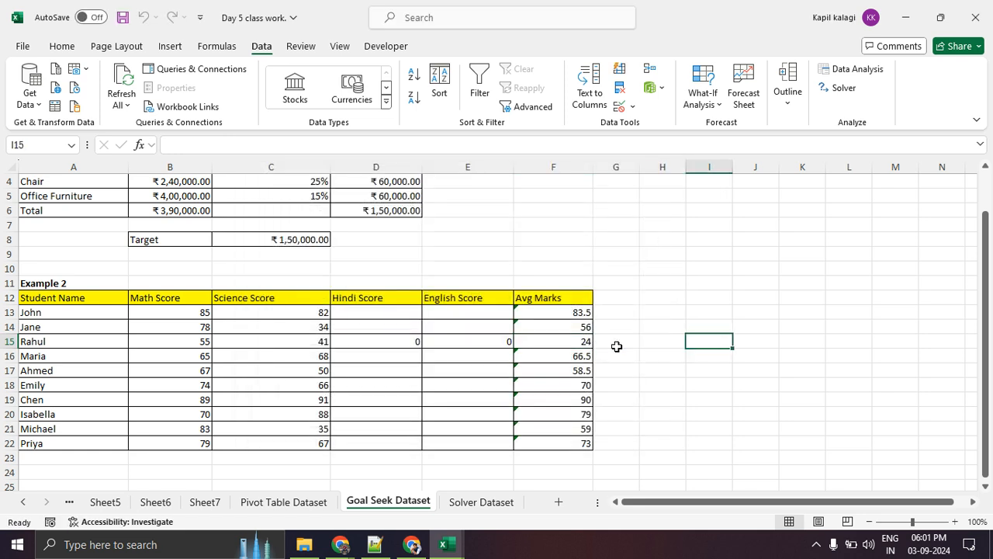
{"action": "left_click_drag", "start_coordinate": [420, 341], "coordinate": [486, 343]}
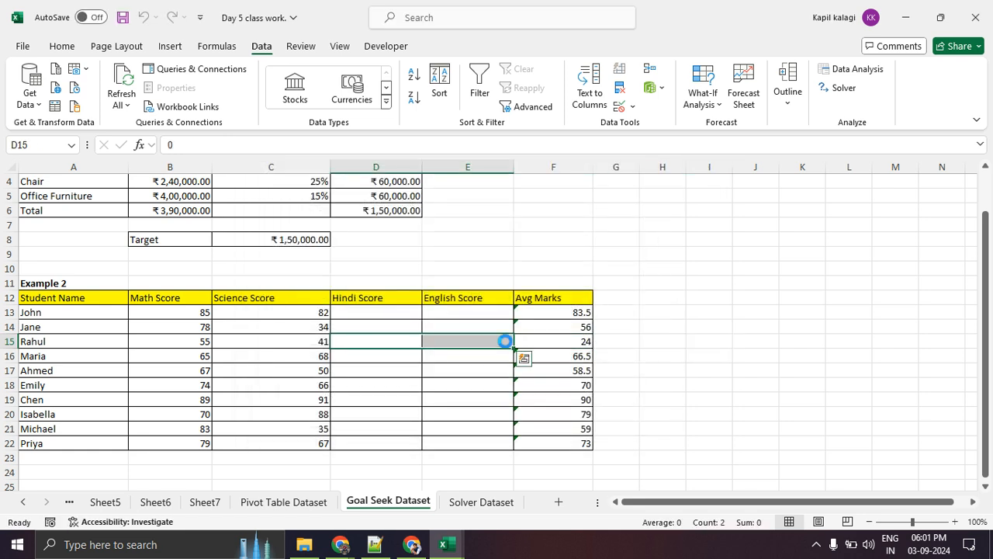
{"action": "key", "text": "Delete"}
{"action": "left_click", "coordinate": [688, 342]}
{"action": "left_click_drag", "start_coordinate": [200, 341], "coordinate": [299, 342]}
{"action": "left_click_drag", "start_coordinate": [388, 342], "coordinate": [481, 340]}
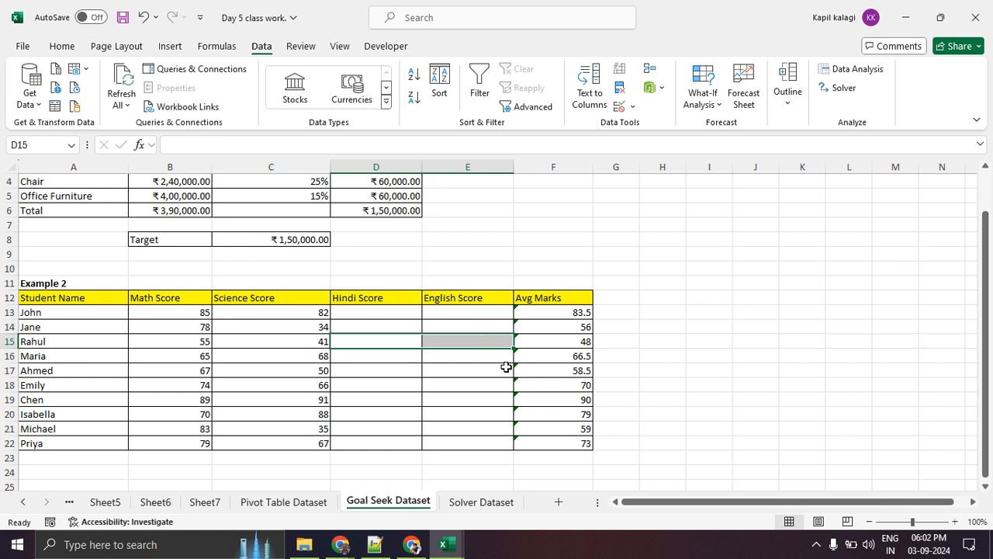
{"action": "left_click", "coordinate": [703, 399]}
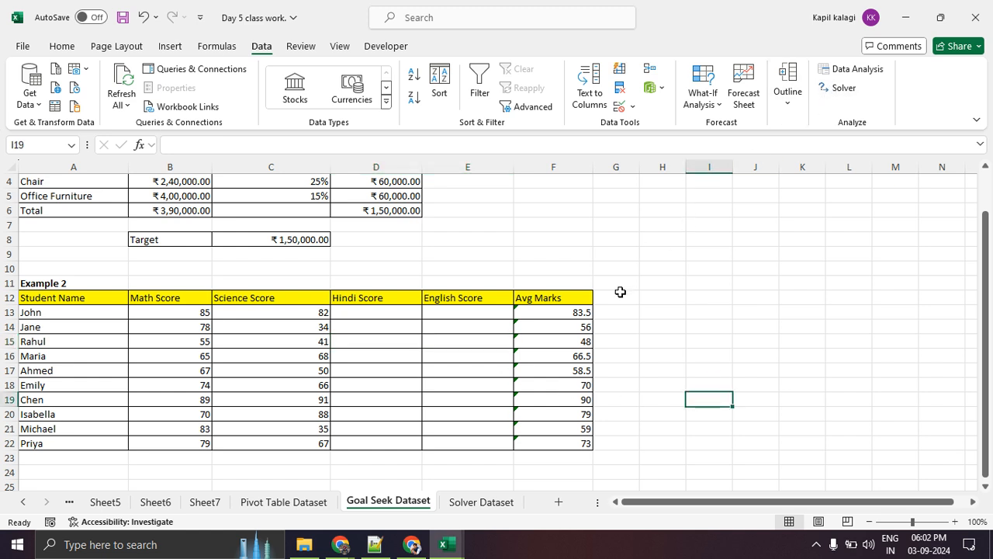
{"action": "left_click", "coordinate": [842, 90]}
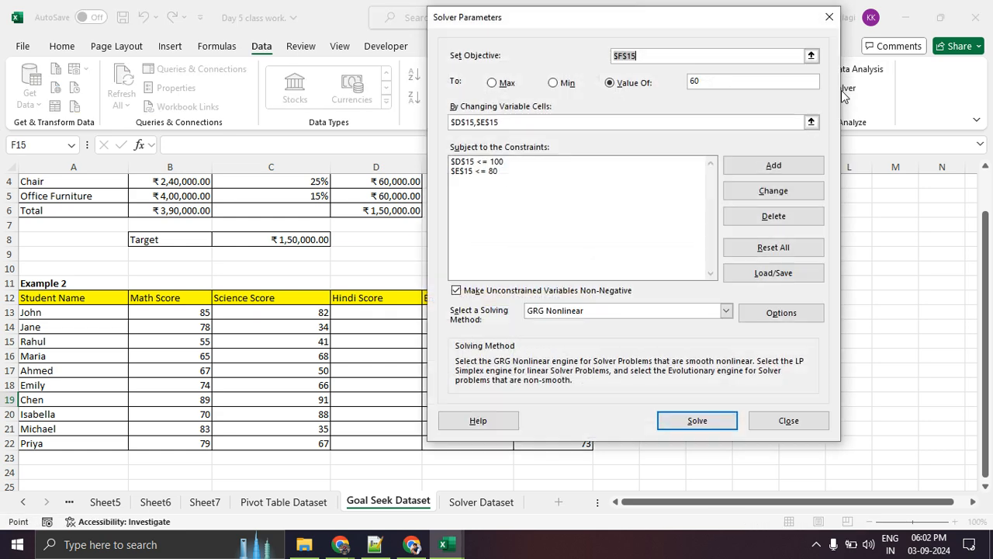
{"action": "left_click", "coordinate": [822, 18]}
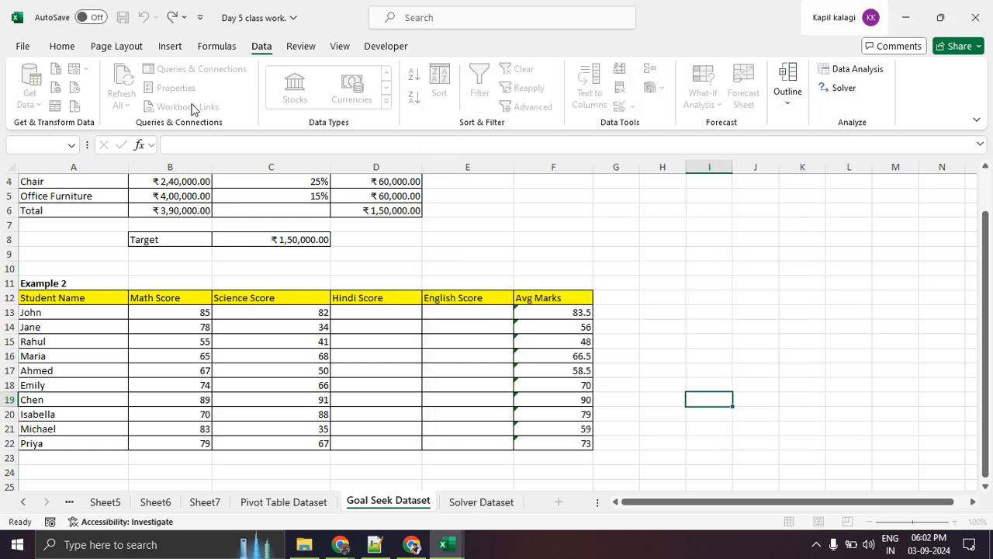
{"action": "mouse_move", "coordinate": [267, 21]}
{"action": "left_mouse_down"}
{"action": "mouse_move", "coordinate": [313, 48]}
{"action": "mouse_move", "coordinate": [309, 35]}
{"action": "mouse_move", "coordinate": [357, 56]}
{"action": "mouse_move", "coordinate": [799, 76]}
{"action": "left_mouse_up"}
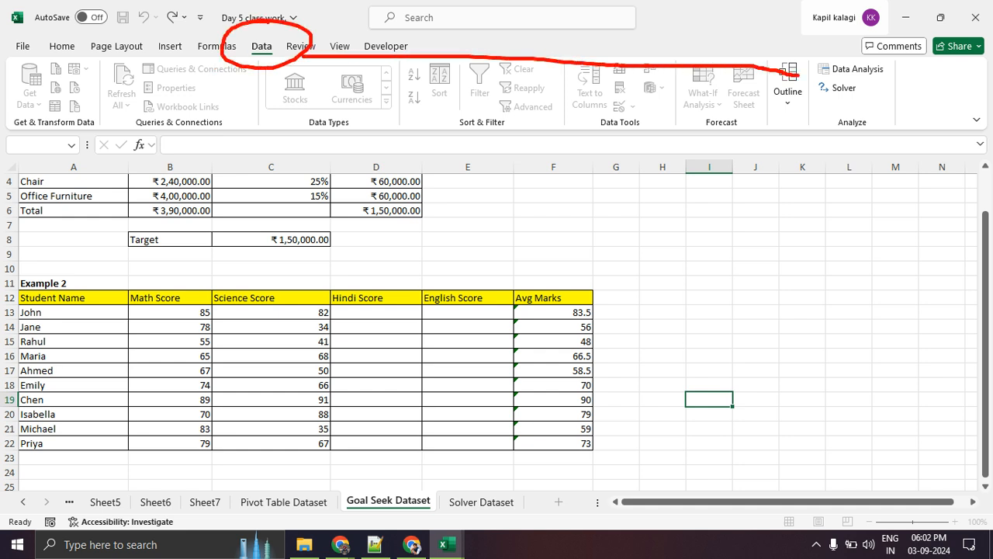
{"action": "mouse_move", "coordinate": [871, 77]}
{"action": "left_mouse_down"}
{"action": "mouse_move", "coordinate": [861, 105]}
{"action": "mouse_move", "coordinate": [868, 77]}
{"action": "left_mouse_up"}
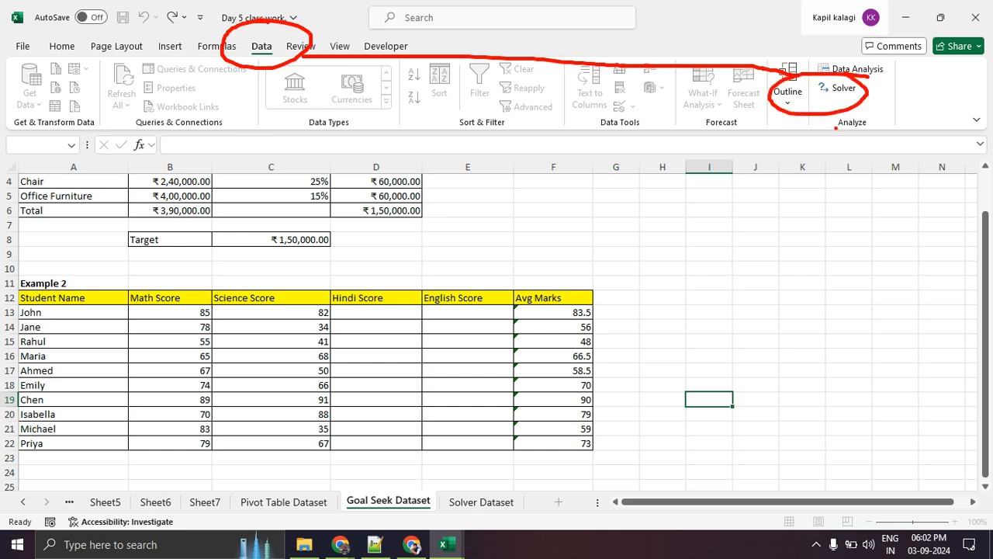
{"action": "key", "text": "Escape"}
Reopen Solver and review its objective cell, the Max, Min and Value Of options, and the target value for the row 15 average.
{"action": "left_click", "coordinate": [843, 87]}
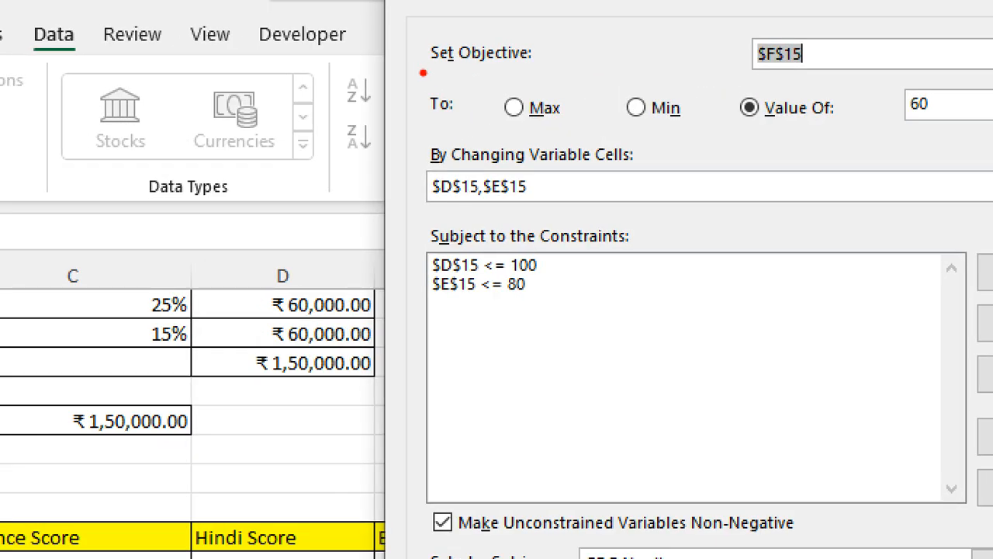
{"action": "left_click_drag", "start_coordinate": [420, 72], "coordinate": [675, 69]}
{"action": "mouse_move", "coordinate": [852, 46]}
{"action": "left_mouse_down"}
{"action": "mouse_move", "coordinate": [669, 59]}
{"action": "mouse_move", "coordinate": [754, 36]}
{"action": "left_mouse_up"}
{"action": "key", "text": "Escape"}
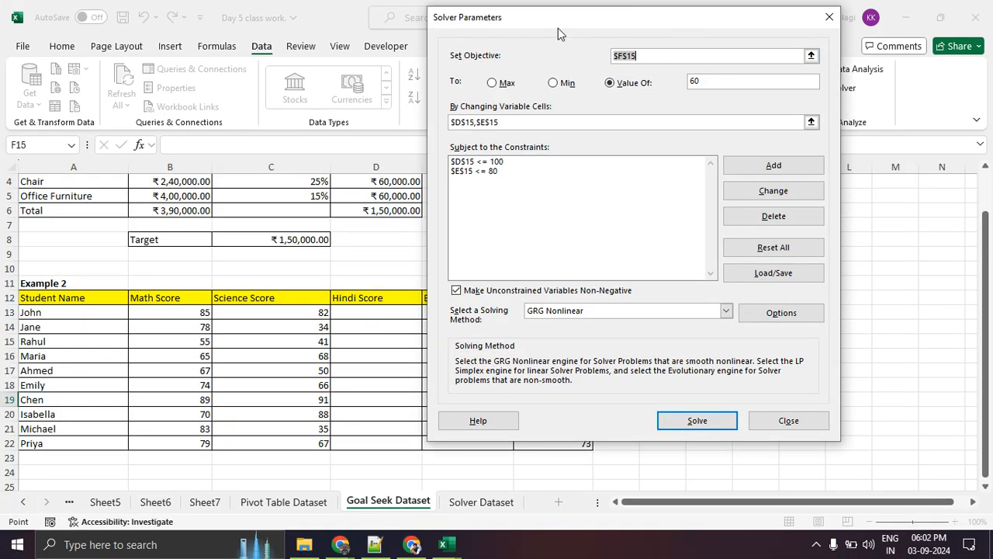
{"action": "left_click_drag", "start_coordinate": [561, 23], "coordinate": [723, 49]}
{"action": "left_click", "coordinate": [545, 340]}
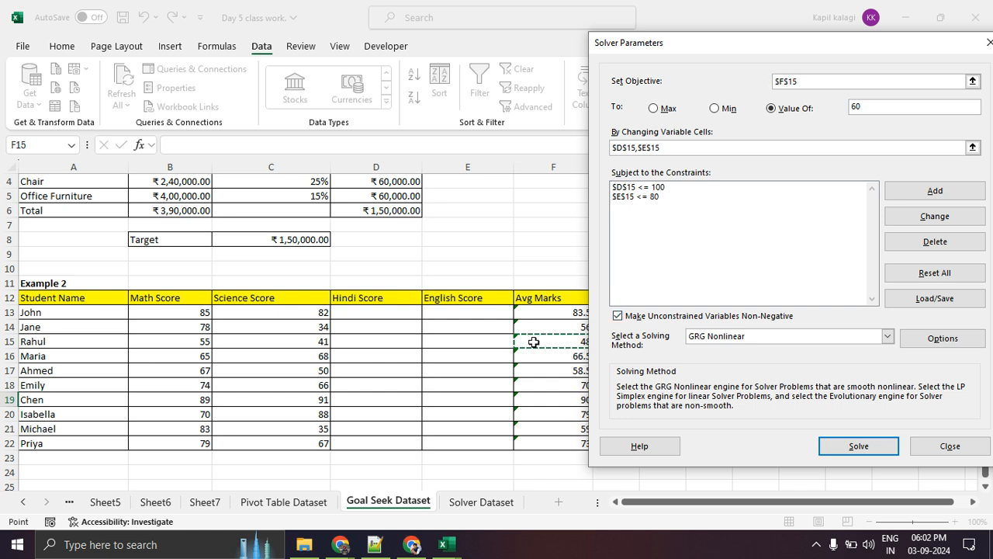
{"action": "left_click_drag", "start_coordinate": [565, 332], "coordinate": [612, 349]}
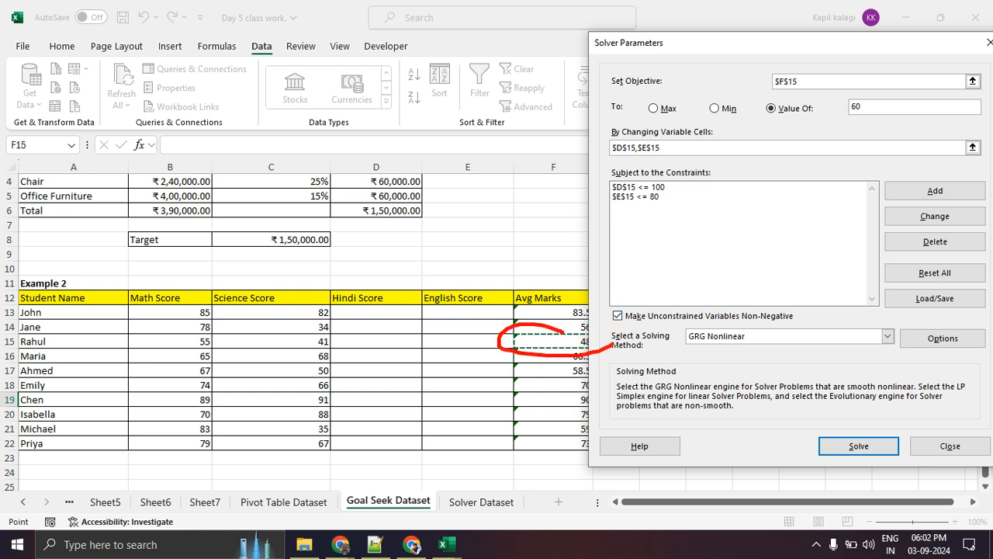
{"action": "key", "text": "Escape"}
{"action": "left_click", "coordinate": [881, 108]}
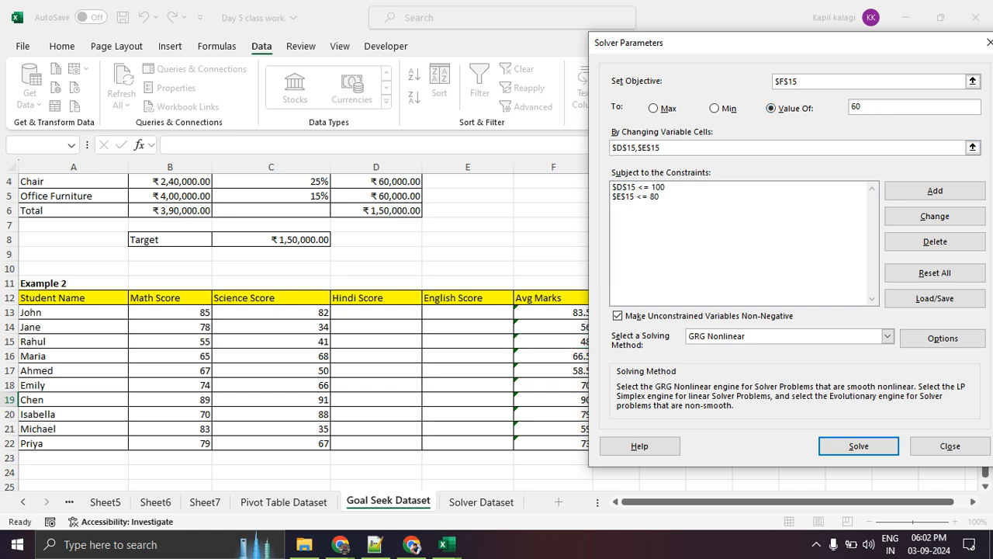
{"action": "left_click_drag", "start_coordinate": [764, 124], "coordinate": [879, 121]}
{"action": "left_click_drag", "start_coordinate": [640, 121], "coordinate": [697, 118]}
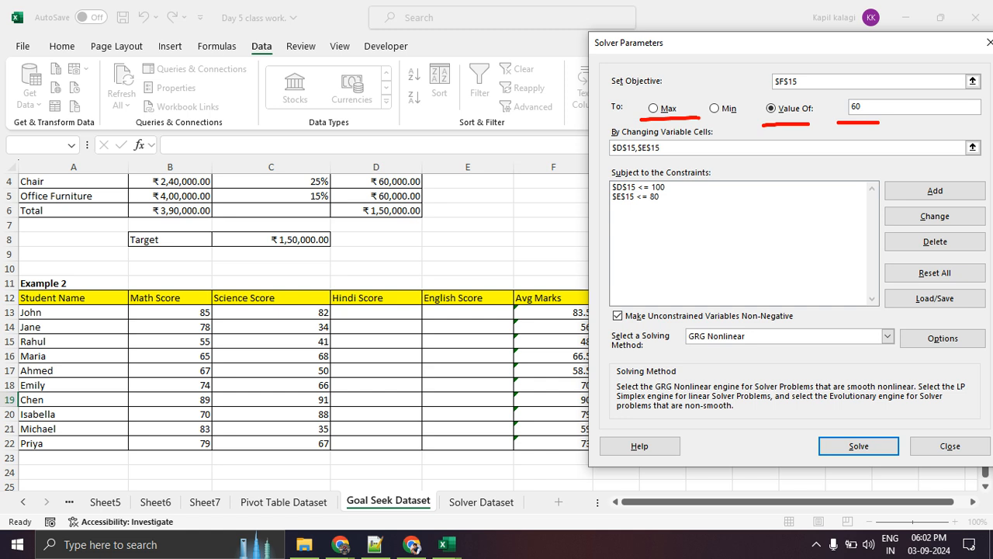
{"action": "left_click_drag", "start_coordinate": [708, 38], "coordinate": [468, 28]}
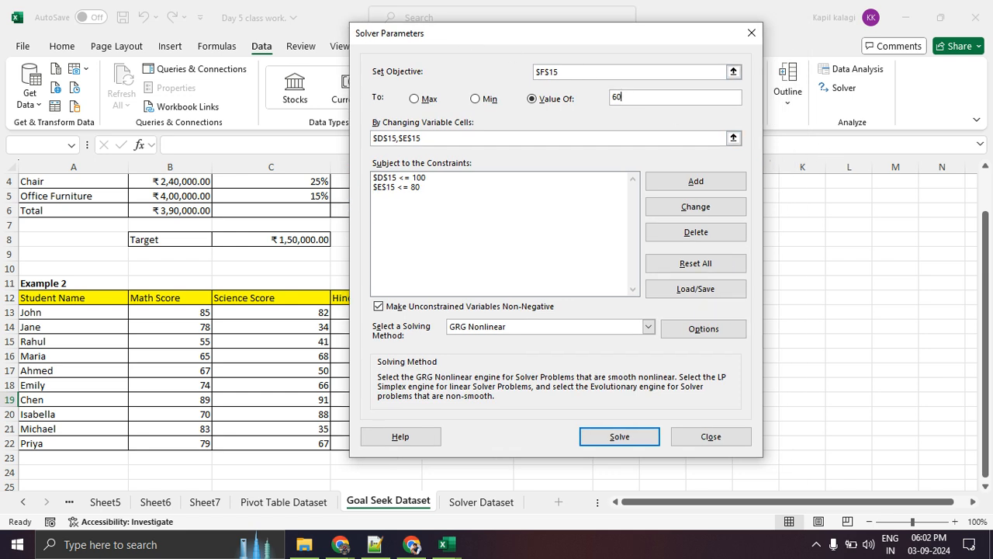
Compare Solver's changing variable cells D15 and E15 with the Hindi and English score cells in row 15 of the sheet.
{"action": "left_click", "coordinate": [527, 137]}
{"action": "left_click_drag", "start_coordinate": [439, 38], "coordinate": [700, 38]}
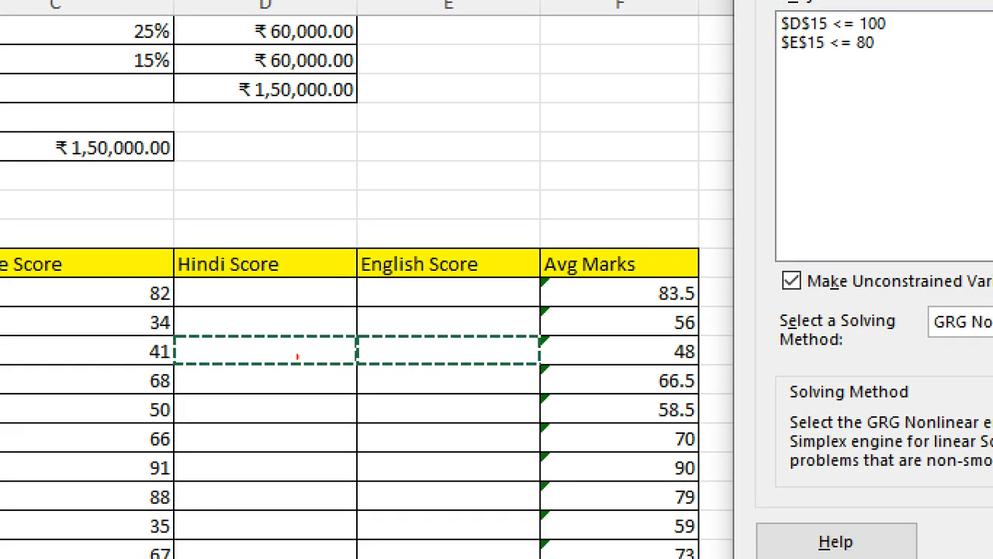
{"action": "mouse_move", "coordinate": [351, 320]}
{"action": "left_mouse_down"}
{"action": "mouse_move", "coordinate": [365, 333]}
{"action": "mouse_move", "coordinate": [403, 313]}
{"action": "mouse_move", "coordinate": [538, 283]}
{"action": "left_mouse_up"}
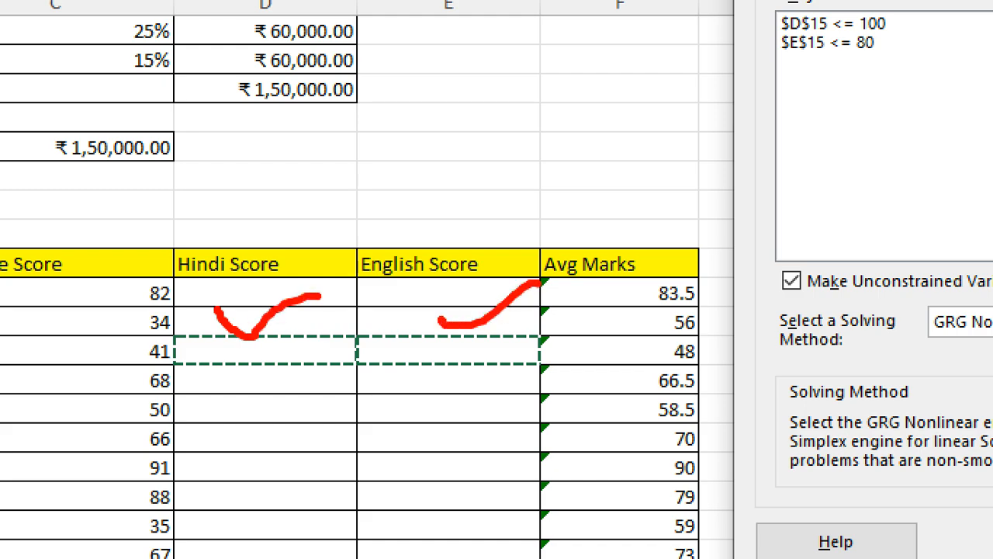
{"action": "key", "text": "Escape"}
{"action": "key", "text": "ctrl+1"}
{"action": "left_click", "coordinate": [639, 158]}
{"action": "left_click_drag", "start_coordinate": [565, 164], "coordinate": [751, 160]}
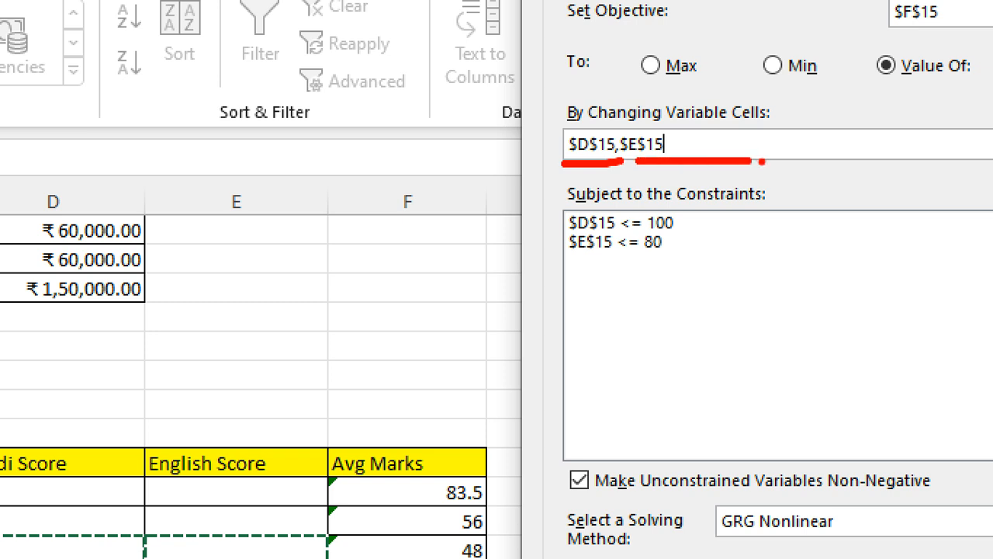
{"action": "key", "text": "Escape"}
{"action": "key", "text": "ctrl+1"}
{"action": "left_click", "coordinate": [670, 181]}
{"action": "mouse_move", "coordinate": [904, 131]}
{"action": "left_mouse_down"}
{"action": "mouse_move", "coordinate": [490, 165]}
{"action": "mouse_move", "coordinate": [760, 79]}
{"action": "left_mouse_up"}
{"action": "key", "text": "Escape"}
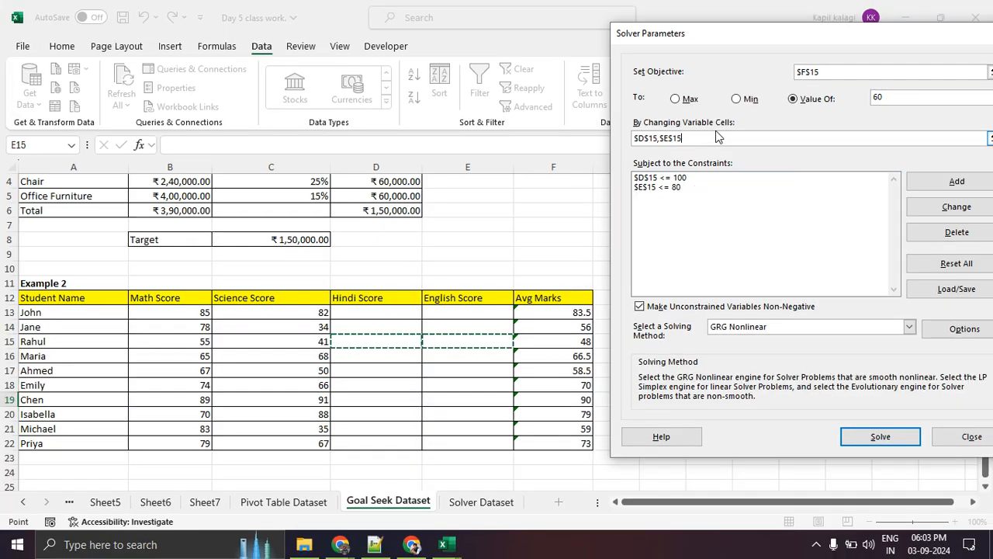
Set Solver's changing variable cells to $D$15,$E$151 and review the constraints on D15 and E15.
{"action": "left_click_drag", "start_coordinate": [768, 41], "coordinate": [481, 38]}
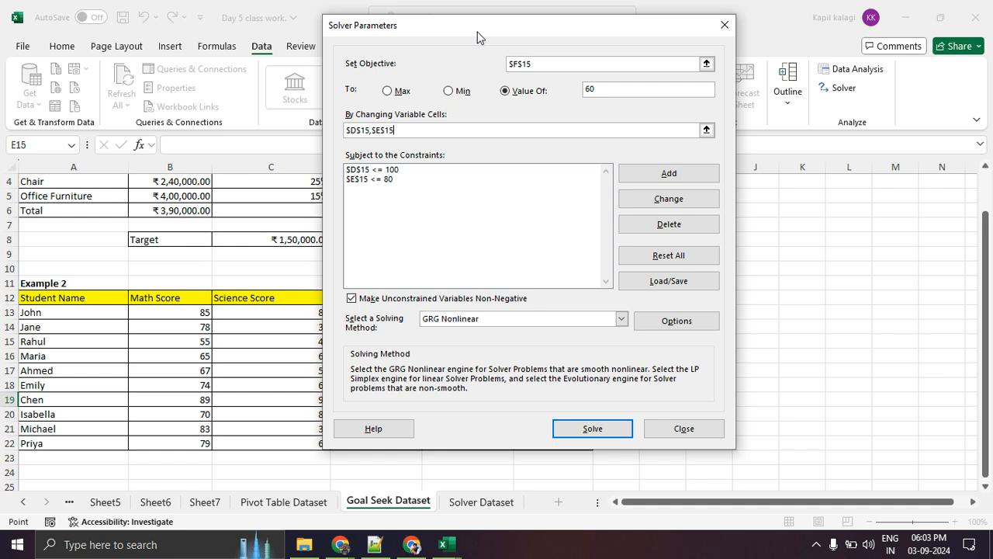
{"action": "mouse_move", "coordinate": [675, 133]}
{"action": "left_mouse_down"}
{"action": "mouse_move", "coordinate": [578, 190]}
{"action": "mouse_move", "coordinate": [633, 135]}
{"action": "left_mouse_up"}
{"action": "key", "text": "Escape"}
{"action": "type", "text": "1"}
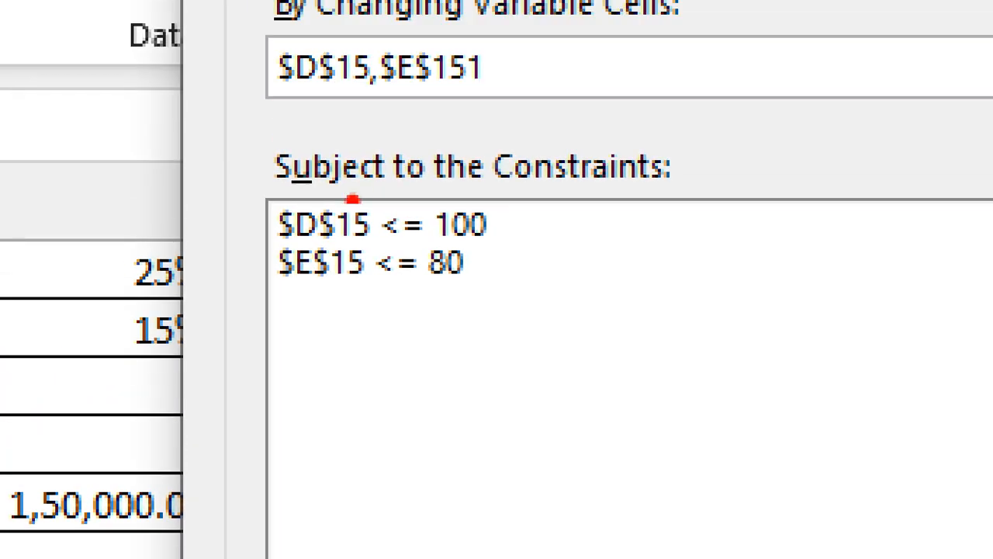
{"action": "left_click_drag", "start_coordinate": [263, 247], "coordinate": [559, 257]}
{"action": "key", "text": "Escape"}
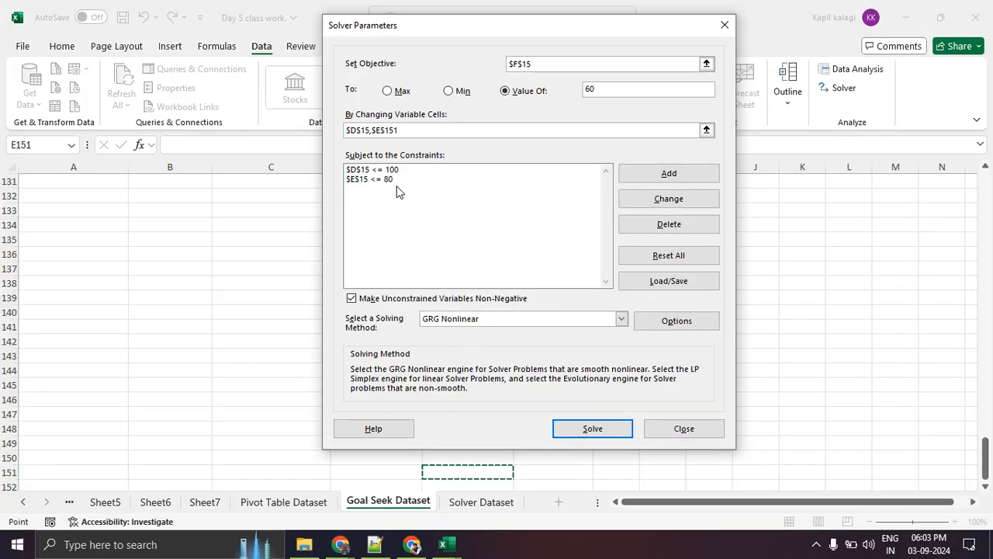
{"action": "scroll", "coordinate": [259, 290], "scroll_direction": "up", "scroll_amount": 10}
{"action": "left_click", "coordinate": [447, 250]}
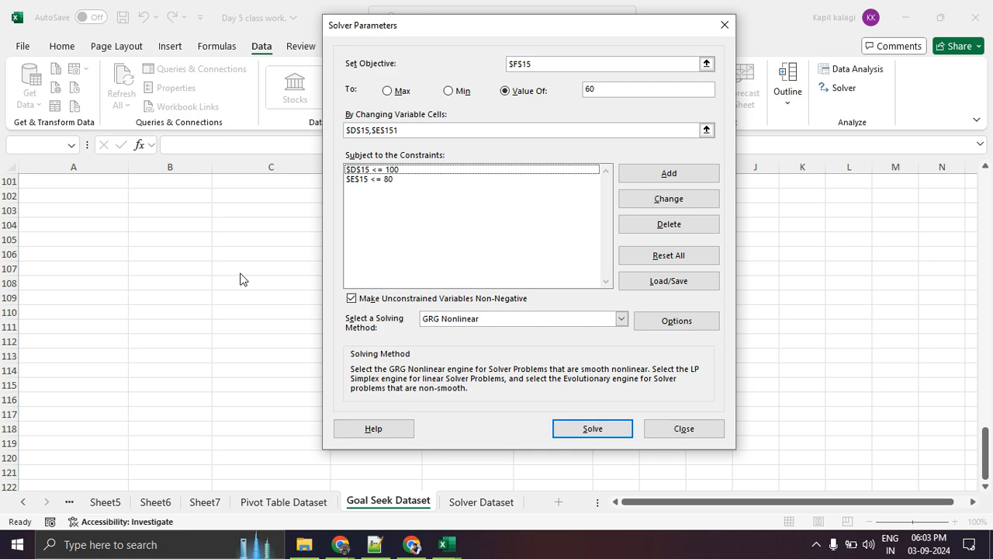
Close Solver and examine the Hindi Score and English Score columns of the Example 2 table.
{"action": "key", "text": "Escape"}
{"action": "scroll", "coordinate": [381, 310], "scroll_direction": "up", "scroll_amount": 12}
{"action": "scroll", "coordinate": [384, 310], "scroll_direction": "up", "scroll_amount": 20}
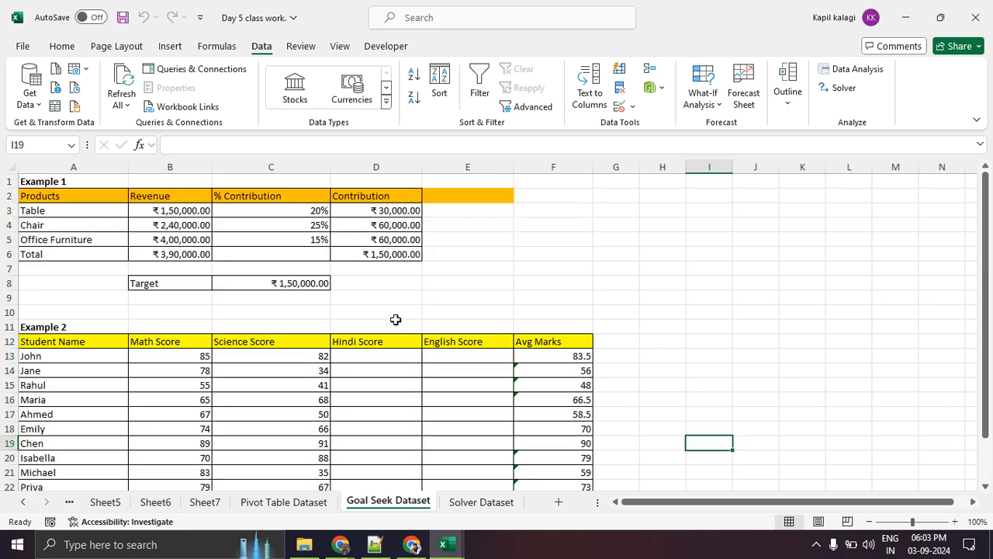
{"action": "scroll", "coordinate": [395, 318], "scroll_direction": "down", "scroll_amount": 1}
{"action": "mouse_move", "coordinate": [388, 350]}
{"action": "left_mouse_down"}
{"action": "mouse_move", "coordinate": [365, 364]}
{"action": "mouse_move", "coordinate": [385, 351]}
{"action": "left_mouse_up"}
{"action": "mouse_move", "coordinate": [460, 350]}
{"action": "left_mouse_down"}
{"action": "mouse_move", "coordinate": [429, 348]}
{"action": "mouse_move", "coordinate": [498, 364]}
{"action": "mouse_move", "coordinate": [459, 349]}
{"action": "left_mouse_up"}
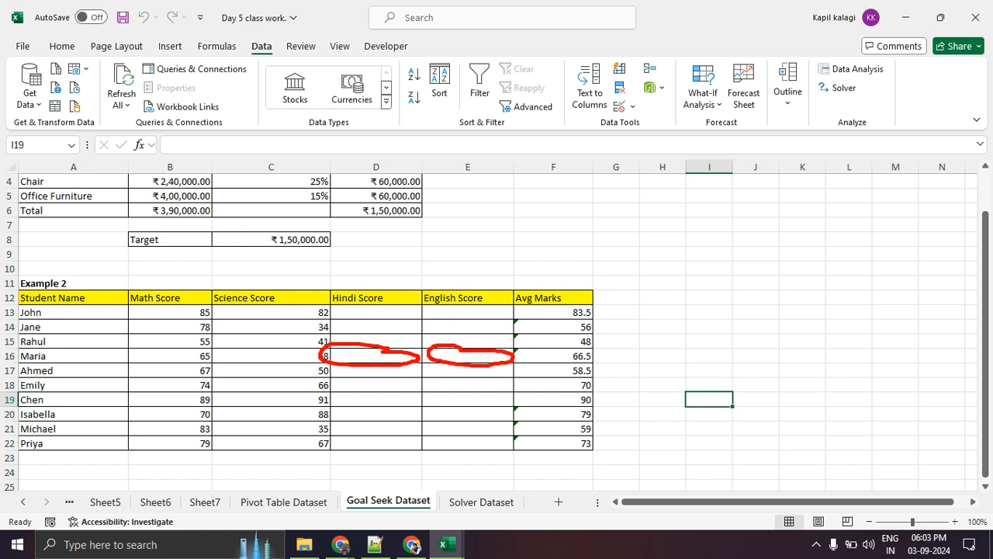
{"action": "key", "text": "Escape"}
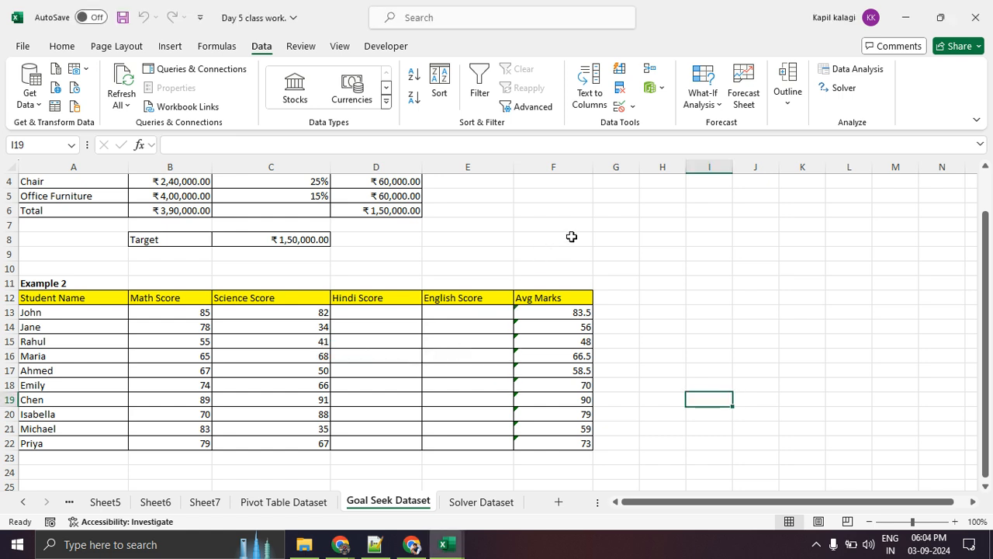
Reopen Solver and review its constraints, the selected solving method and the Solve option.
{"action": "left_click", "coordinate": [843, 88]}
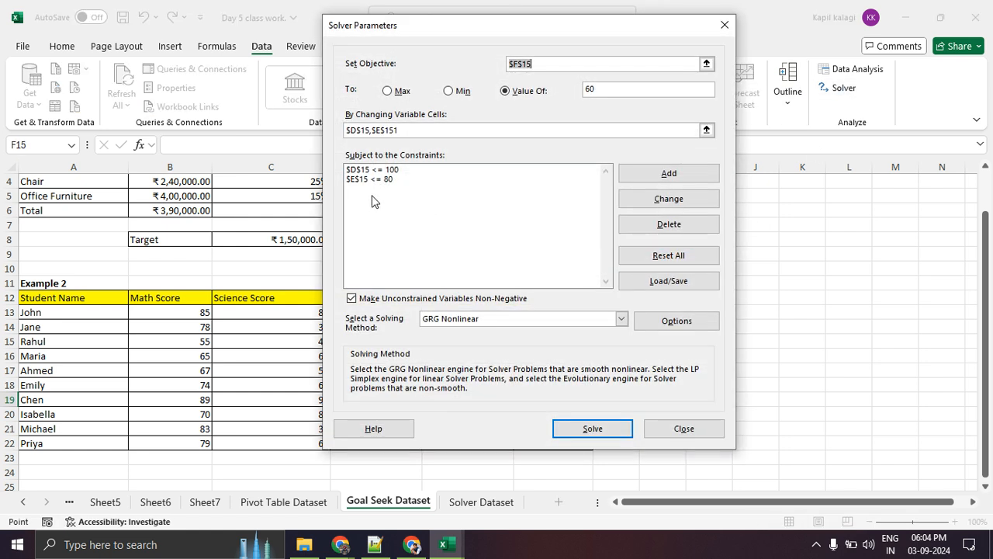
{"action": "key", "text": "ctrl+2"}
{"action": "mouse_move", "coordinate": [429, 152]}
{"action": "left_mouse_down"}
{"action": "mouse_move", "coordinate": [333, 177]}
{"action": "mouse_move", "coordinate": [399, 150]}
{"action": "left_mouse_up"}
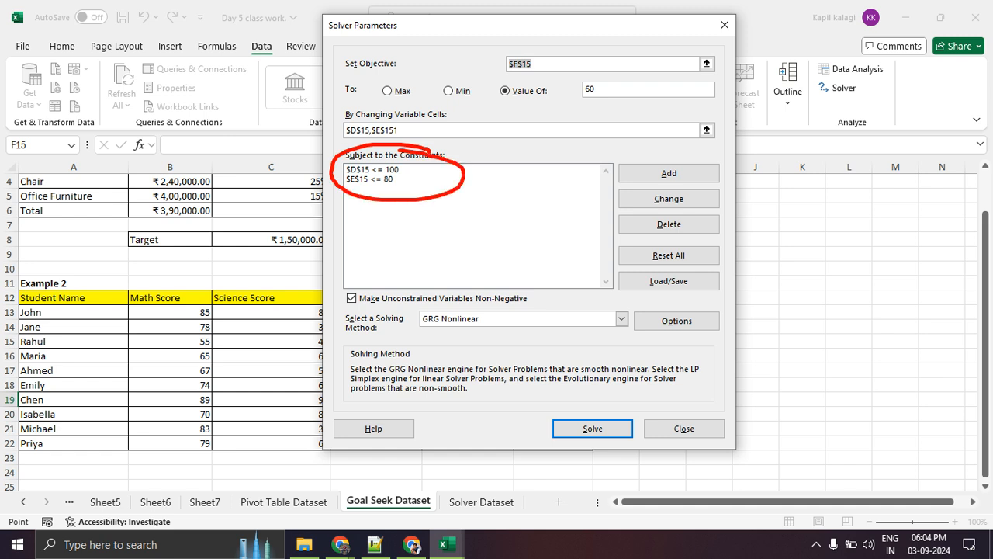
{"action": "mouse_move", "coordinate": [599, 401]}
{"action": "left_mouse_down"}
{"action": "mouse_move", "coordinate": [574, 405]}
{"action": "mouse_move", "coordinate": [612, 403]}
{"action": "left_mouse_up"}
{"action": "mouse_move", "coordinate": [417, 335]}
{"action": "left_mouse_down"}
{"action": "mouse_move", "coordinate": [489, 339]}
{"action": "mouse_move", "coordinate": [617, 293]}
{"action": "mouse_move", "coordinate": [406, 323]}
{"action": "mouse_move", "coordinate": [472, 336]}
{"action": "left_mouse_up"}
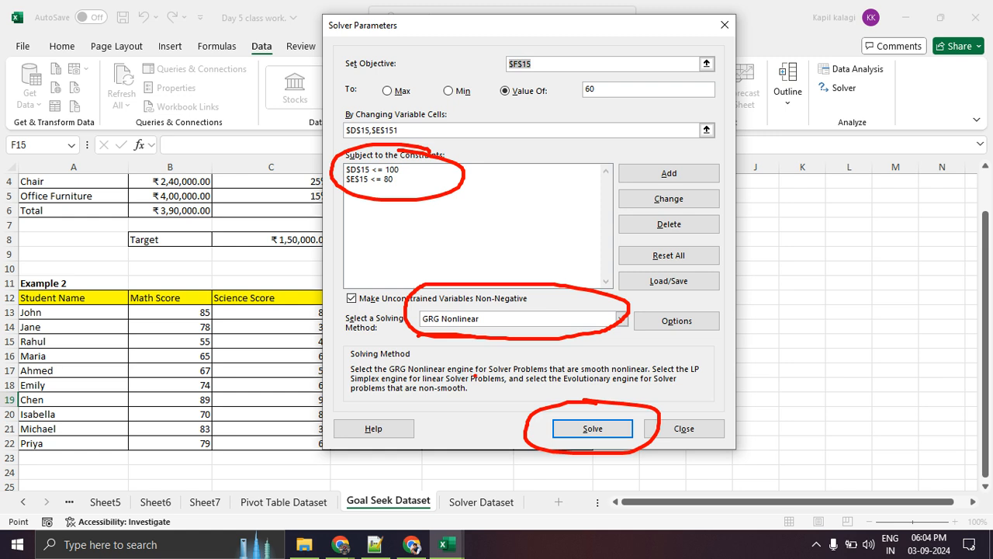
Examine the available Solver solving methods: GRG Nonlinear, Simplex LP and Evolutionary.
{"action": "left_click", "coordinate": [499, 320]}
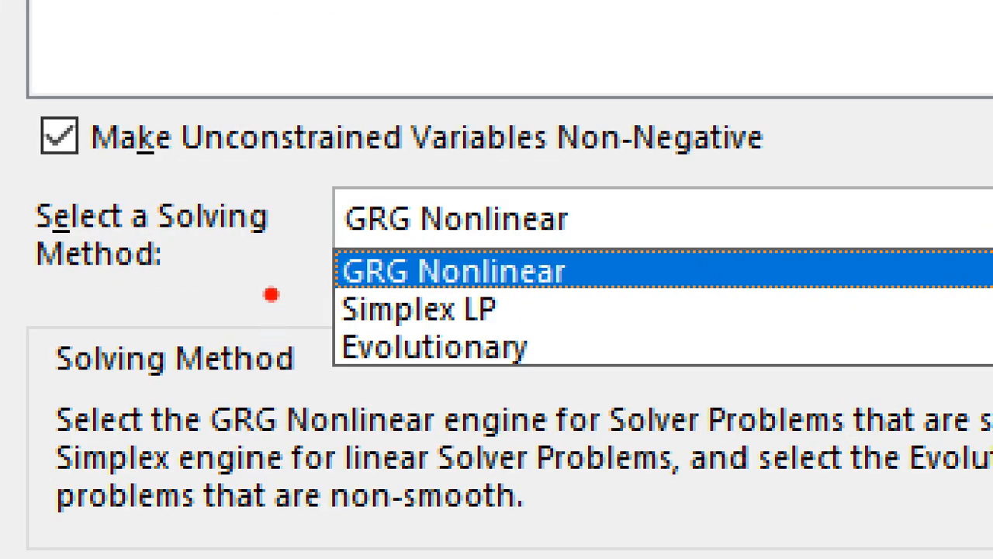
{"action": "mouse_move", "coordinate": [189, 260]}
{"action": "left_mouse_down"}
{"action": "mouse_move", "coordinate": [332, 271]}
{"action": "mouse_move", "coordinate": [301, 305]}
{"action": "left_mouse_up"}
{"action": "left_click_drag", "start_coordinate": [178, 332], "coordinate": [355, 322]}
{"action": "mouse_move", "coordinate": [210, 388]}
{"action": "left_mouse_down"}
{"action": "mouse_move", "coordinate": [353, 380]}
{"action": "mouse_move", "coordinate": [302, 439]}
{"action": "left_mouse_up"}
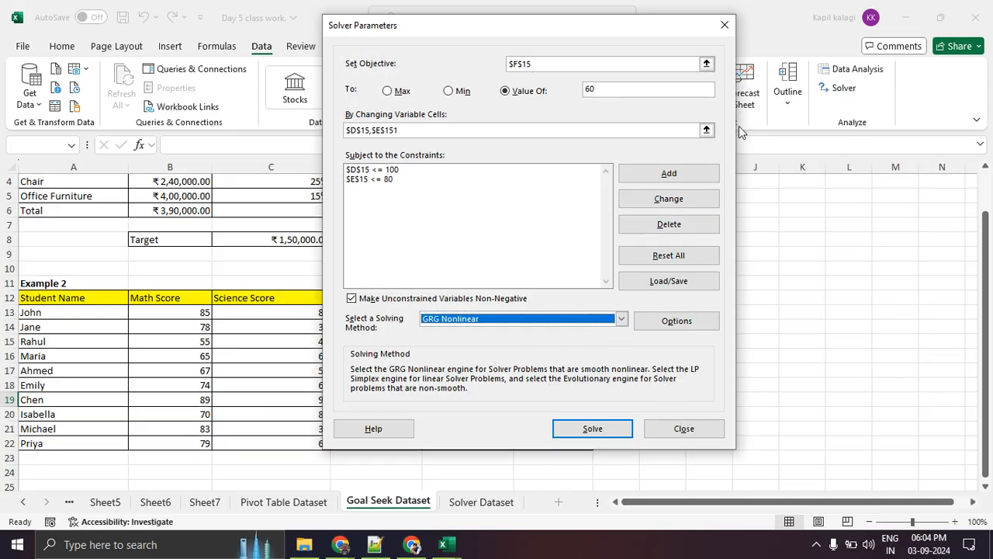
Run Solver with GRG Nonlinear for a row 15 average of 60 and dismiss the Solver Results.
{"action": "left_click", "coordinate": [592, 429]}
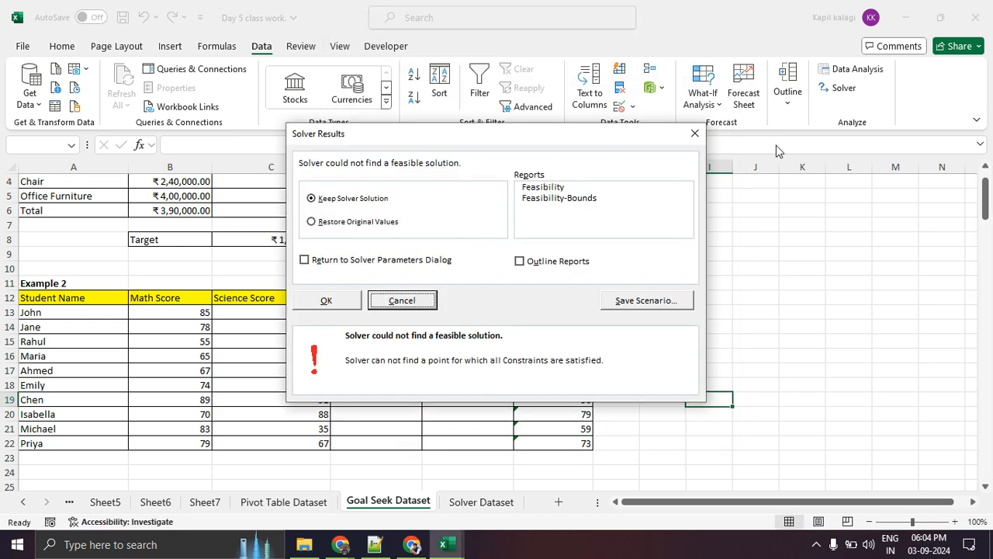
{"action": "left_click_drag", "start_coordinate": [482, 147], "coordinate": [516, 190]}
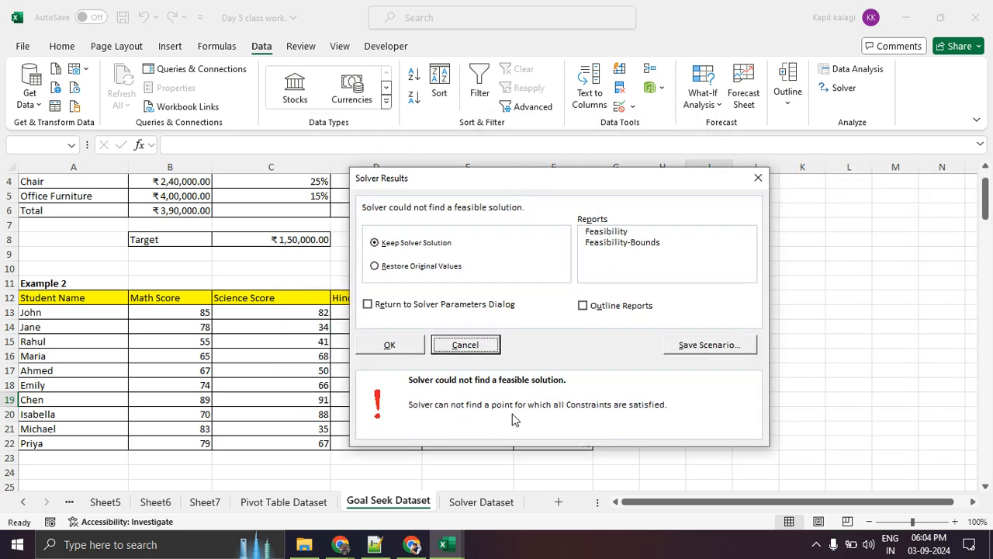
{"action": "left_click", "coordinate": [758, 177]}
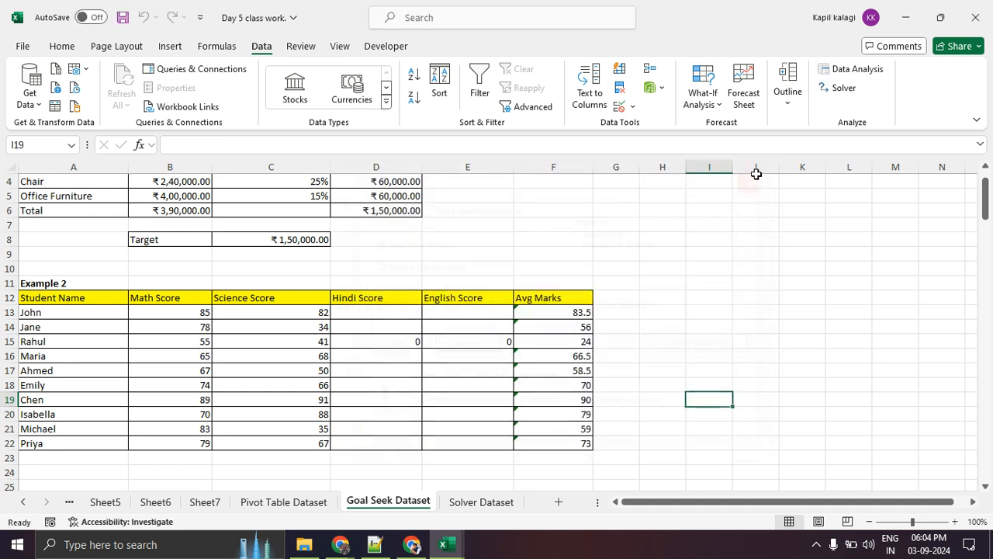
Reopen Solver from the average cell F15, solve again with the same parameters and dismiss the results.
{"action": "left_click", "coordinate": [574, 339]}
{"action": "left_click", "coordinate": [843, 88]}
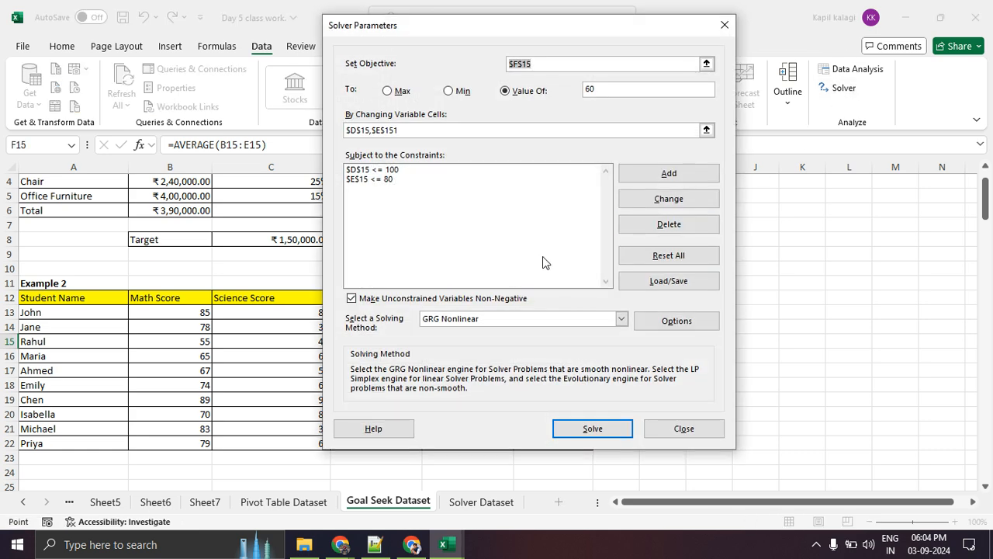
{"action": "left_click_drag", "start_coordinate": [572, 31], "coordinate": [373, 121]}
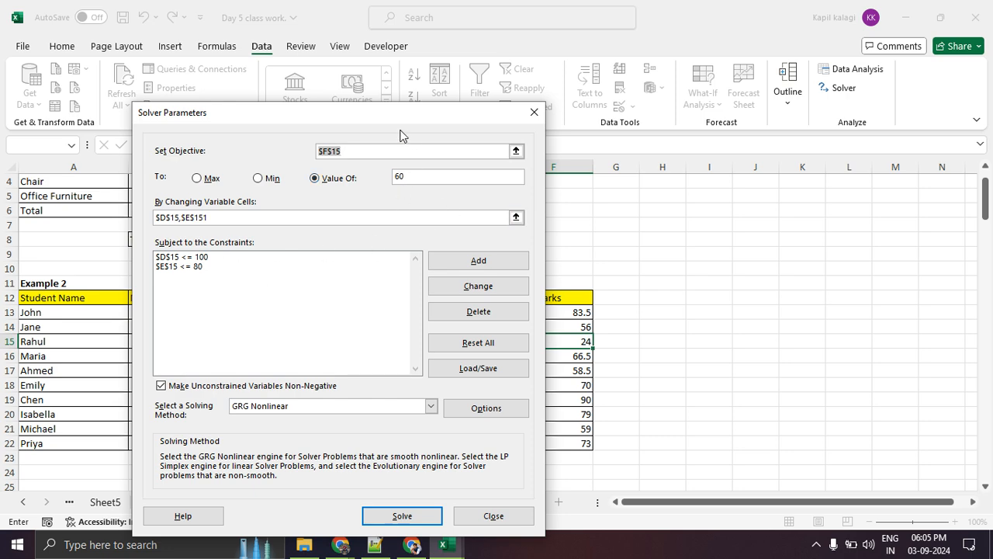
{"action": "left_click_drag", "start_coordinate": [388, 114], "coordinate": [545, 23]}
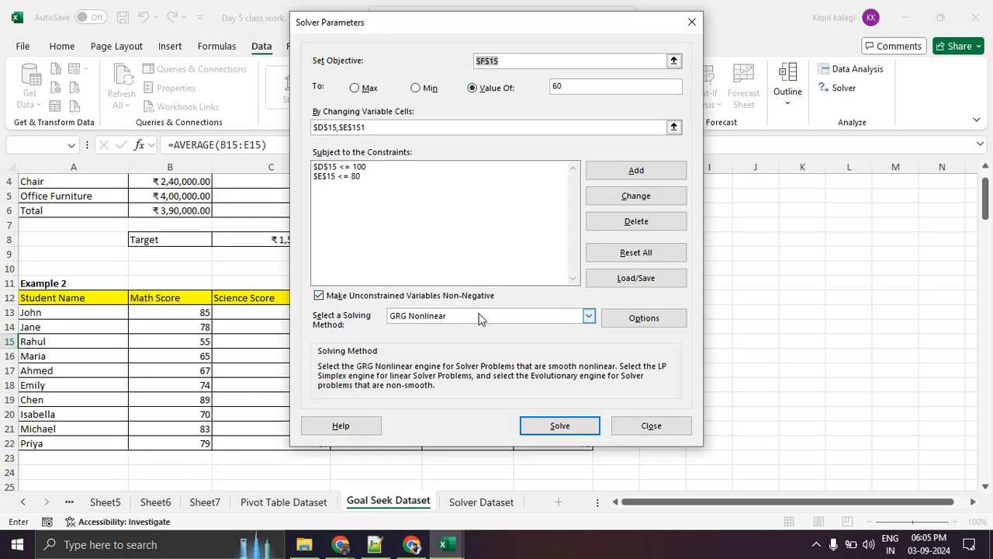
{"action": "left_click", "coordinate": [561, 425]}
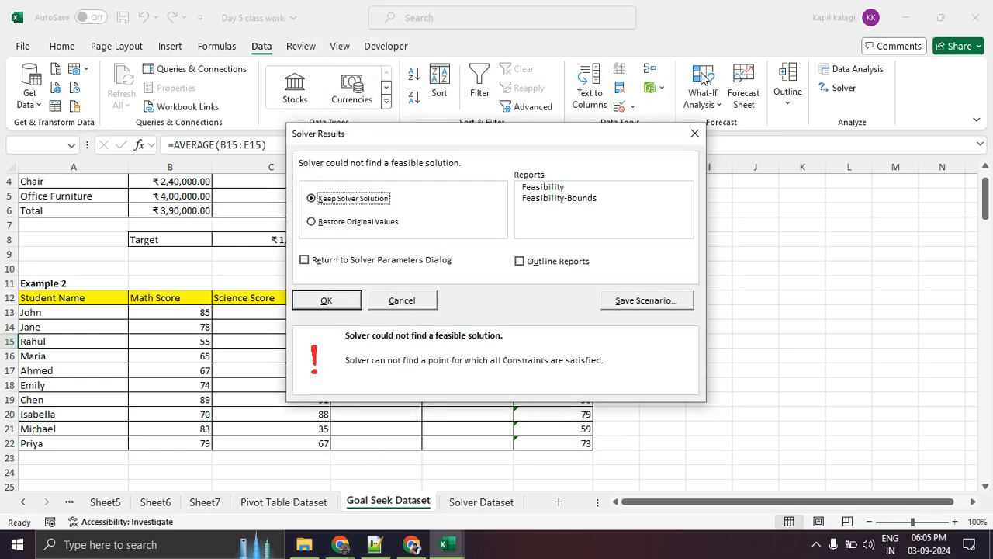
{"action": "left_click", "coordinate": [694, 133]}
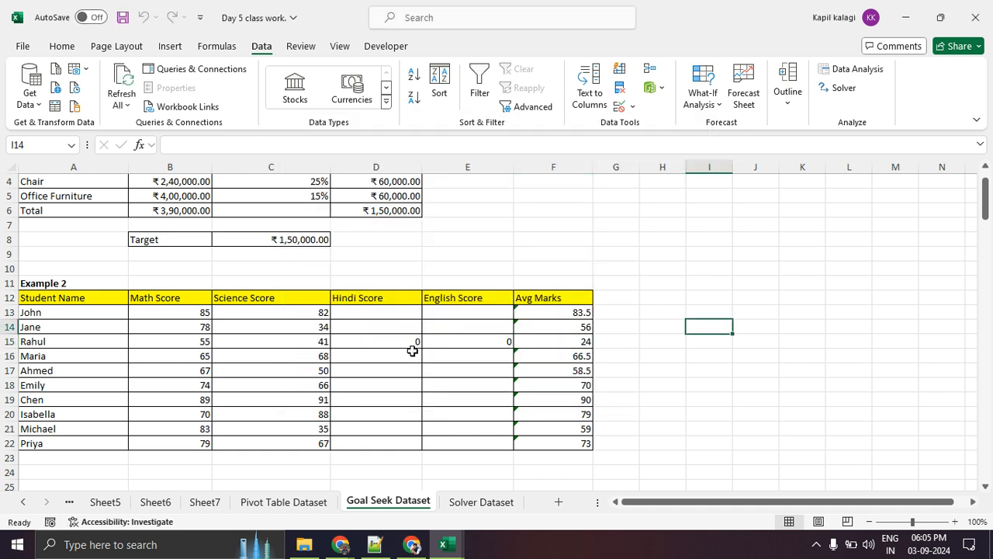
Clear the Hindi and English score cells D15:E15 and check the average formula in F14.
{"action": "left_click_drag", "start_coordinate": [415, 341], "coordinate": [450, 342]}
{"action": "key", "text": "Delete"}
{"action": "left_click", "coordinate": [714, 371]}
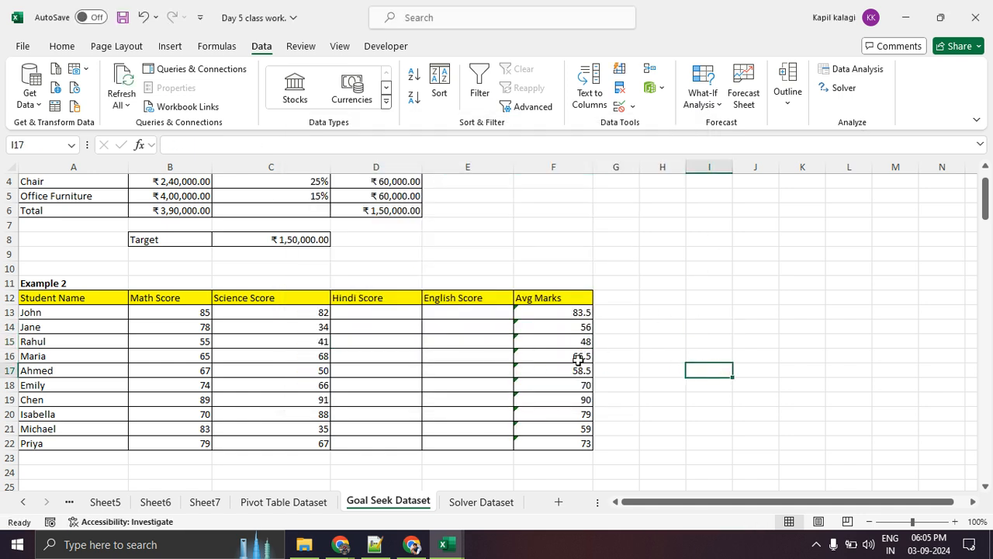
{"action": "left_click", "coordinate": [558, 326]}
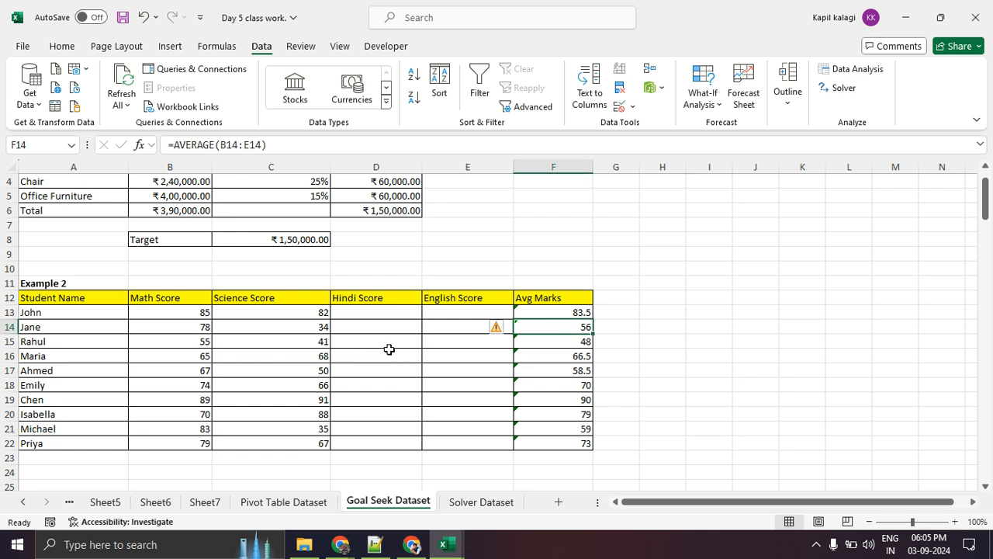
{"action": "left_click", "coordinate": [702, 342]}
Reopen Solver and replace its objective reference by reselecting the row 15 average cell F15.
{"action": "left_click", "coordinate": [839, 87]}
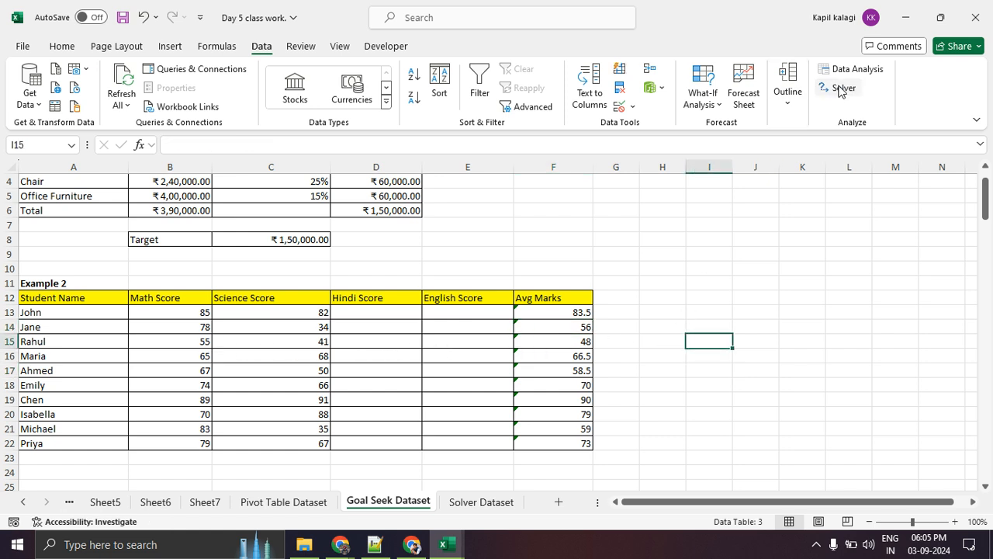
{"action": "left_click_drag", "start_coordinate": [460, 24], "coordinate": [841, 69]}
{"action": "left_click", "coordinate": [875, 109]}
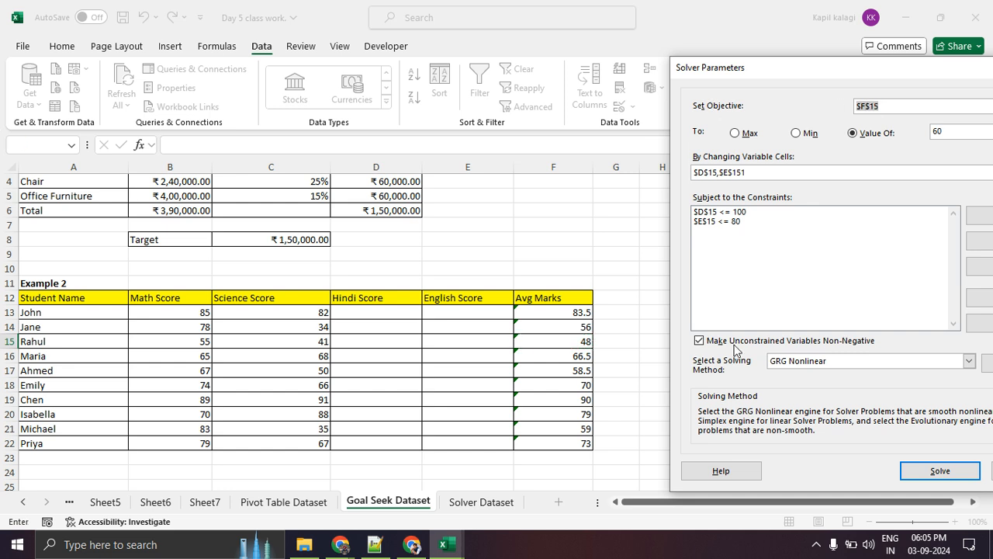
{"action": "left_click", "coordinate": [560, 340]}
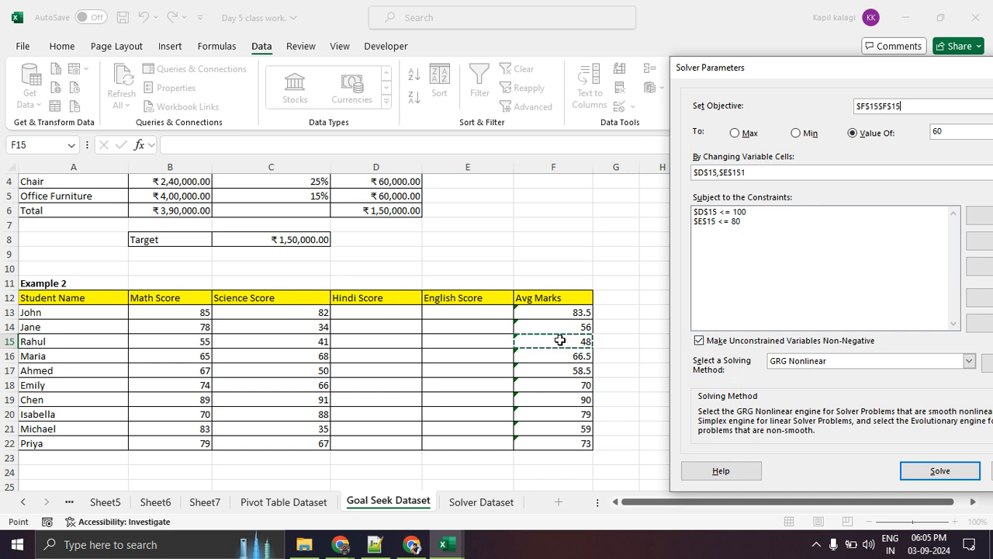
{"action": "left_click_drag", "start_coordinate": [919, 105], "coordinate": [757, 102]}
{"action": "key", "text": "BackSpace"}
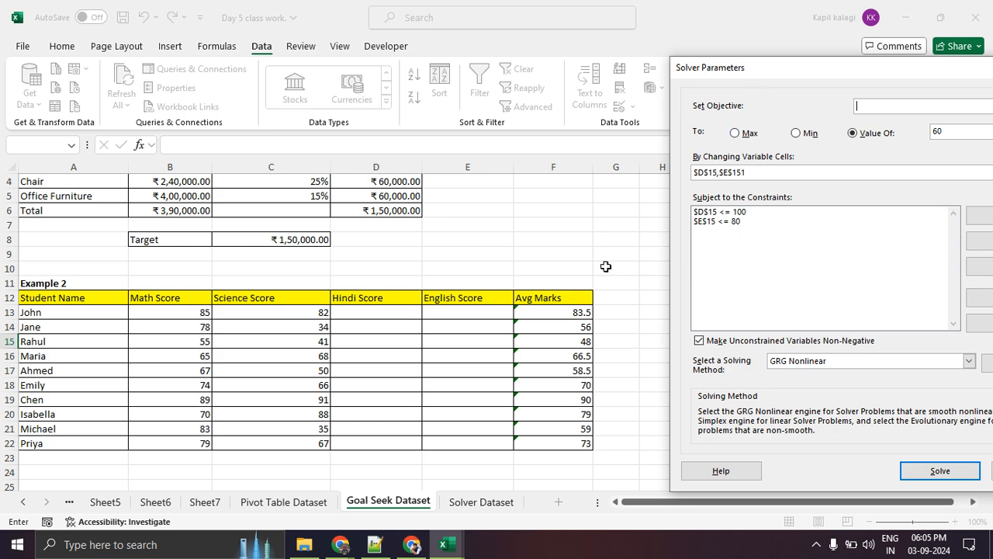
{"action": "left_click", "coordinate": [572, 342]}
{"action": "left_click_drag", "start_coordinate": [838, 72], "coordinate": [560, 65]}
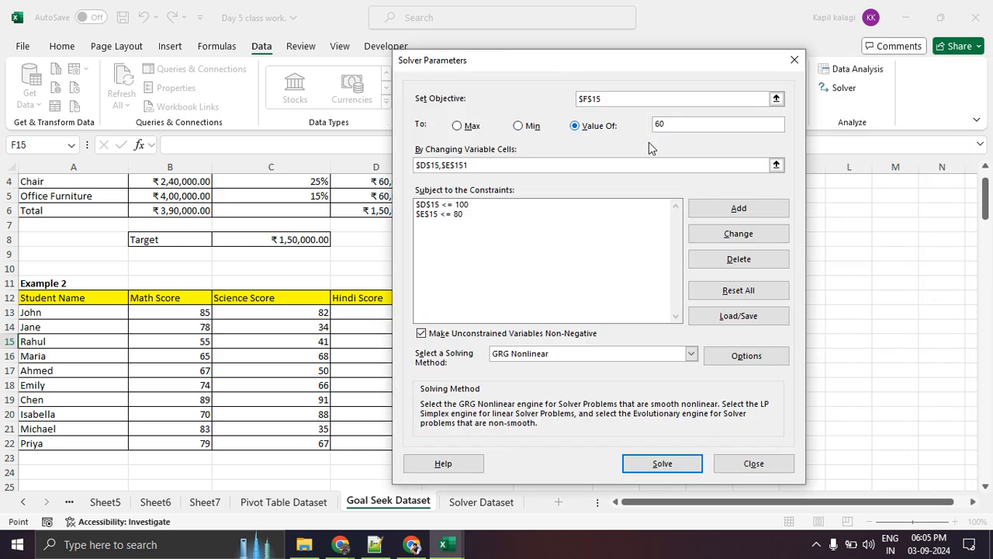
Solve for the F15 target value of 60, examine the Solver Results and dismiss them.
{"action": "left_click", "coordinate": [663, 463]}
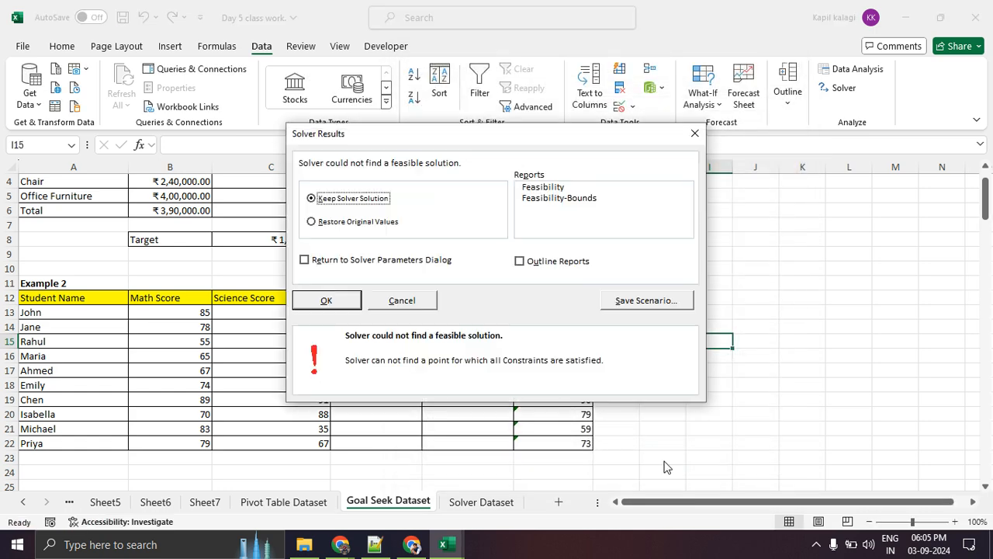
{"action": "left_click_drag", "start_coordinate": [406, 138], "coordinate": [377, 155]}
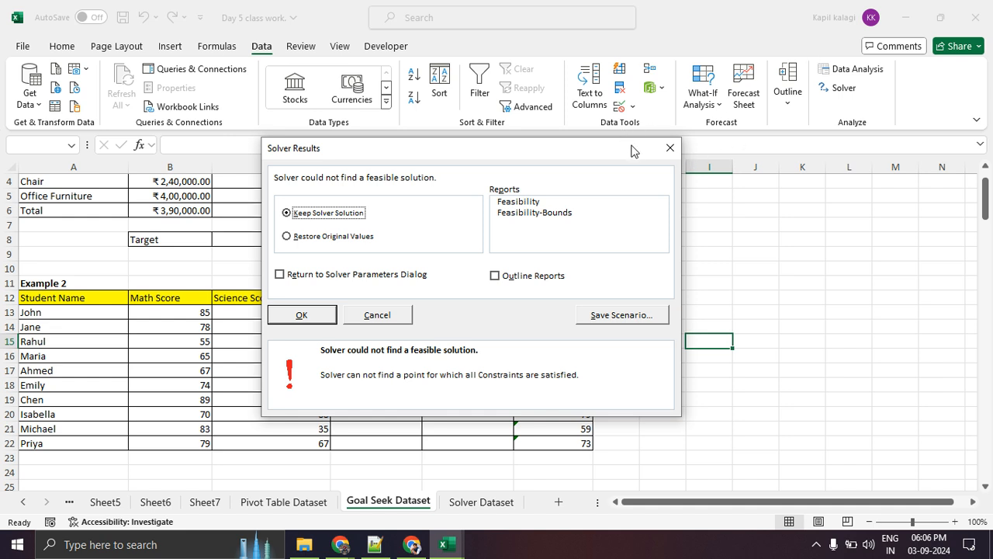
{"action": "left_click", "coordinate": [669, 147]}
Switch to the Solver Dataset sheet and examine the Total Costs column and its overall total.
{"action": "left_click", "coordinate": [481, 502]}
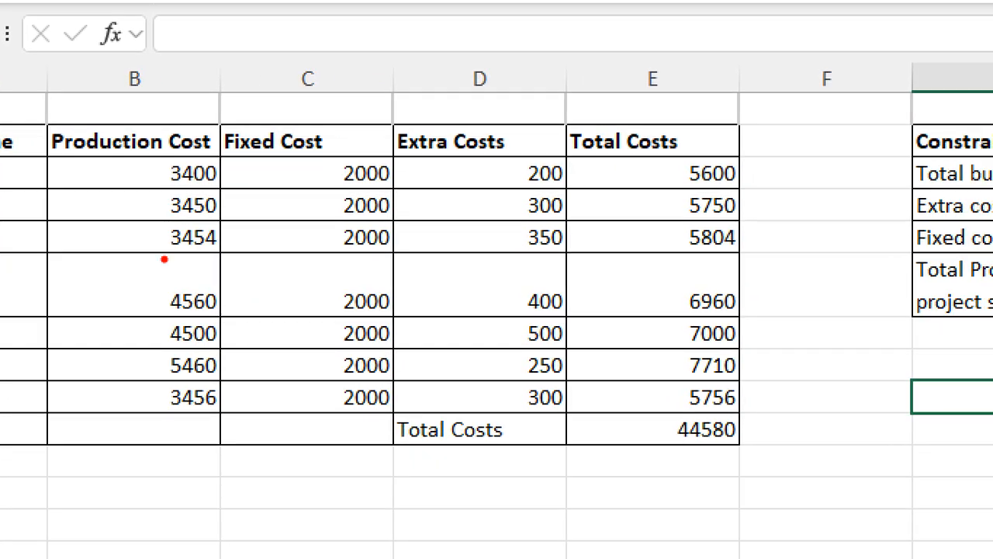
{"action": "left_click_drag", "start_coordinate": [508, 467], "coordinate": [653, 468]}
{"action": "mouse_move", "coordinate": [764, 412]}
{"action": "left_mouse_down"}
{"action": "mouse_move", "coordinate": [658, 424]}
{"action": "mouse_move", "coordinate": [768, 416]}
{"action": "left_mouse_up"}
{"action": "mouse_move", "coordinate": [762, 155]}
{"action": "left_mouse_down"}
{"action": "mouse_move", "coordinate": [609, 203]}
{"action": "mouse_move", "coordinate": [821, 245]}
{"action": "mouse_move", "coordinate": [727, 192]}
{"action": "left_mouse_up"}
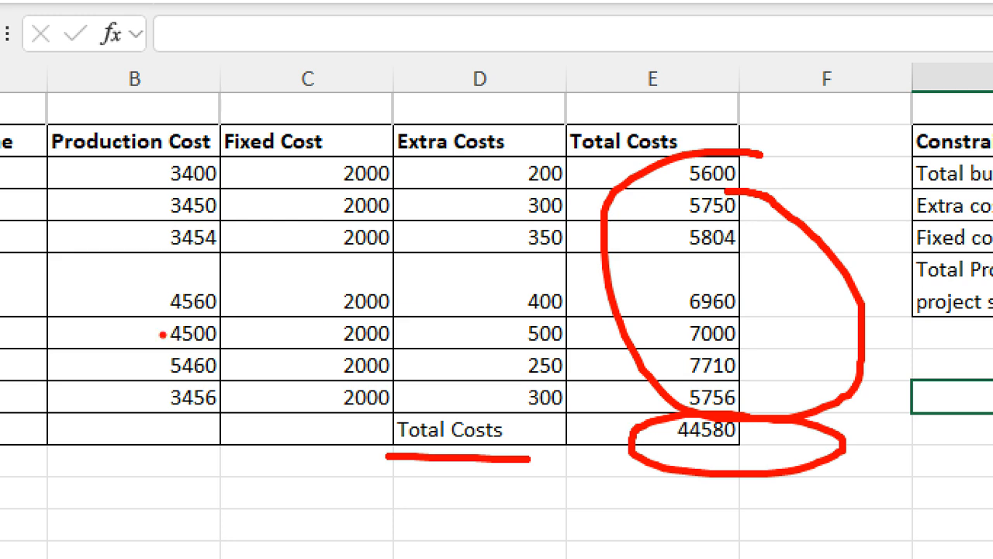
Examine the project names and project A's production, fixed, extra and total costs in row 3.
{"action": "key", "text": "Escape"}
{"action": "key", "text": "ctrl+2"}
{"action": "mouse_move", "coordinate": [52, 213]}
{"action": "left_mouse_down"}
{"action": "mouse_move", "coordinate": [68, 346]}
{"action": "mouse_move", "coordinate": [50, 218]}
{"action": "left_mouse_up"}
{"action": "key", "text": "Escape"}
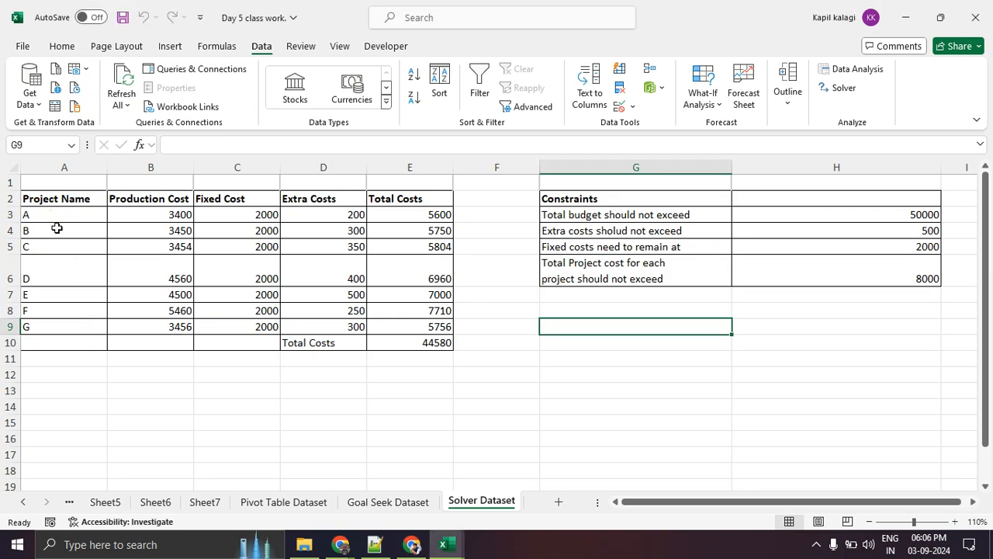
{"action": "left_click", "coordinate": [57, 220]}
{"action": "left_click", "coordinate": [56, 233]}
{"action": "left_click", "coordinate": [56, 250]}
{"action": "left_click", "coordinate": [54, 281]}
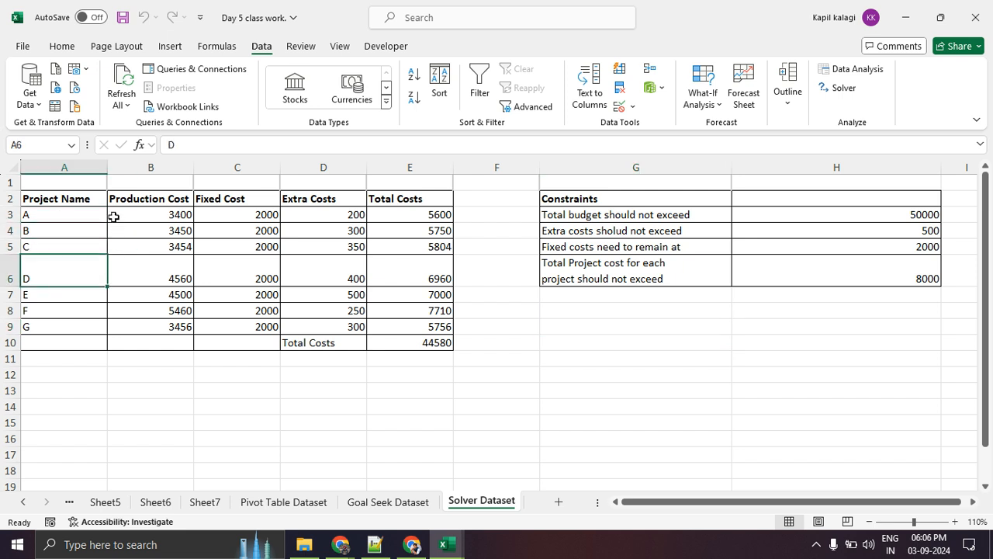
{"action": "left_click_drag", "start_coordinate": [155, 215], "coordinate": [428, 212]}
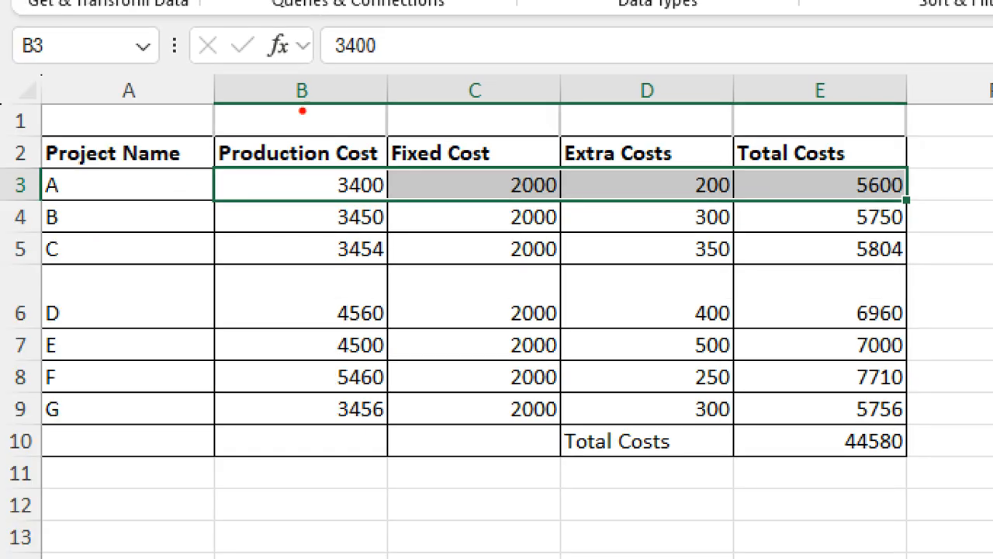
{"action": "left_click_drag", "start_coordinate": [301, 111], "coordinate": [387, 62]}
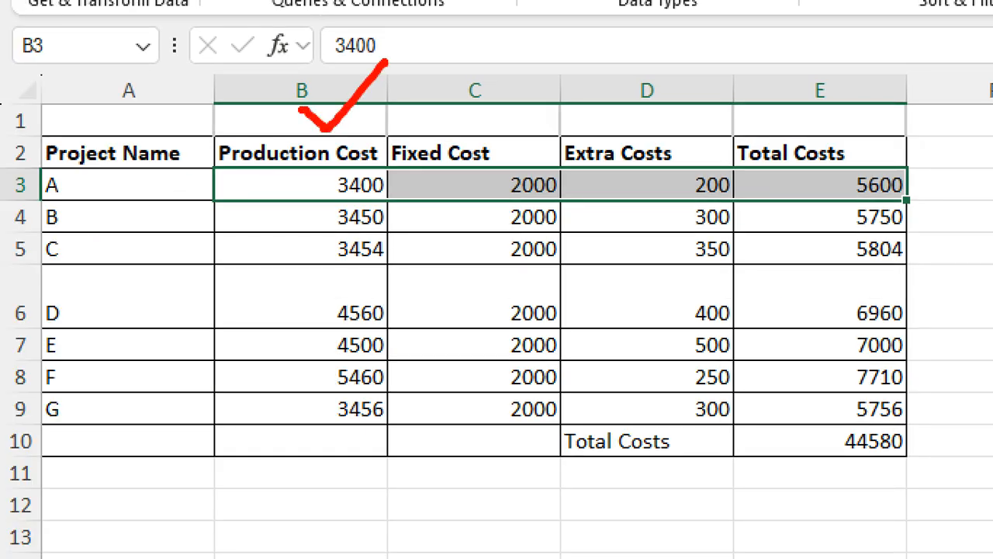
{"action": "left_click_drag", "start_coordinate": [430, 115], "coordinate": [519, 64]}
{"action": "left_click_drag", "start_coordinate": [654, 76], "coordinate": [744, 62]}
{"action": "key", "text": "Escape"}
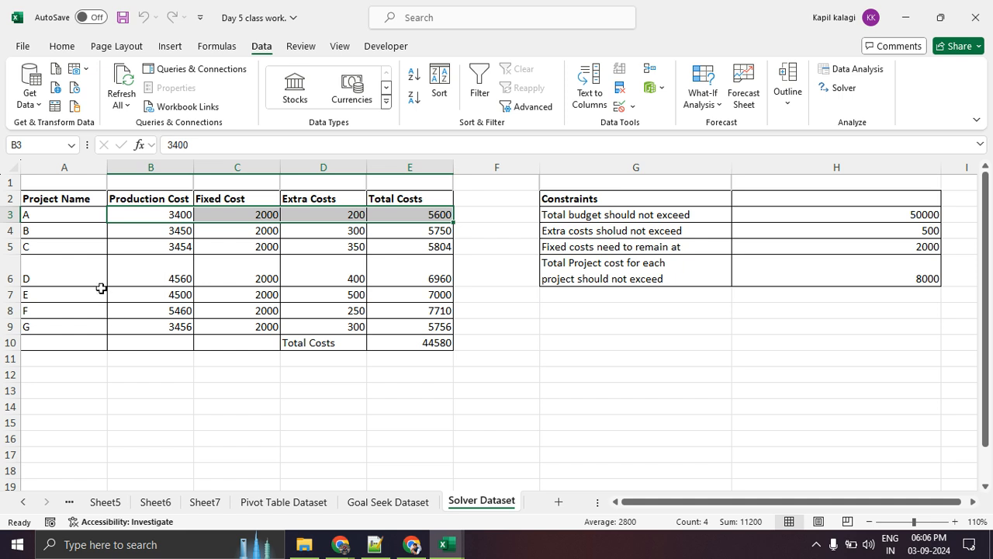
Examine project C's costs across row 5 and the formula behind its total in E5.
{"action": "left_click", "coordinate": [69, 248]}
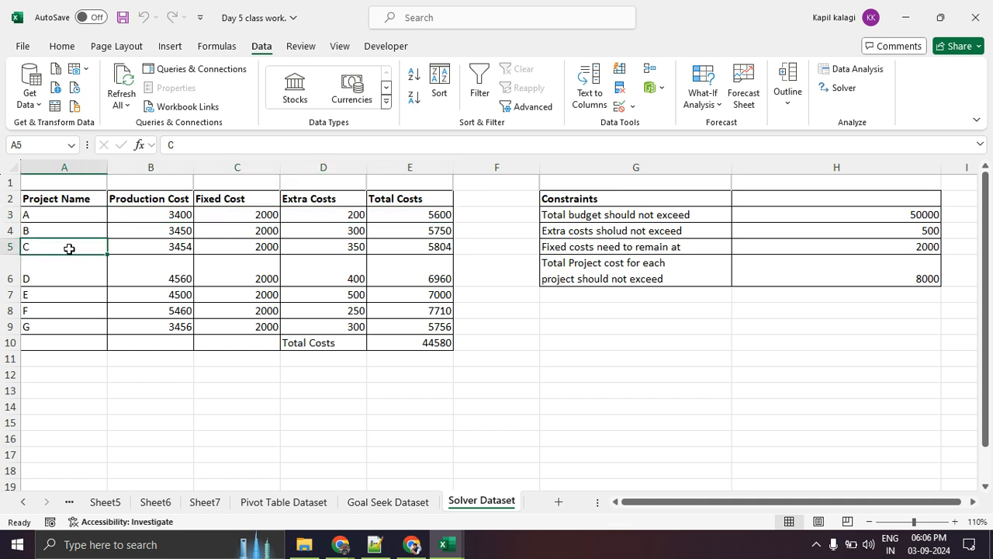
{"action": "left_click", "coordinate": [125, 247]}
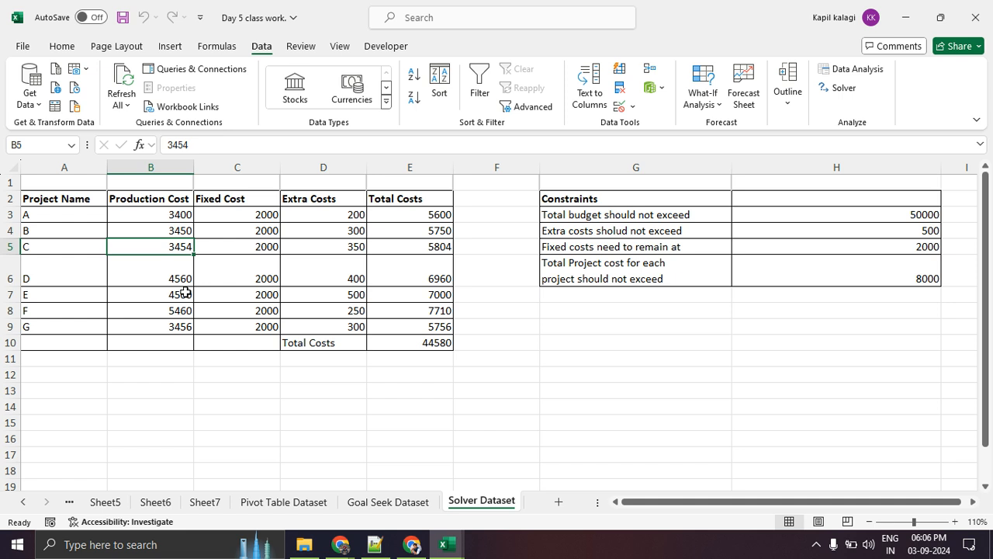
{"action": "left_click", "coordinate": [264, 250]}
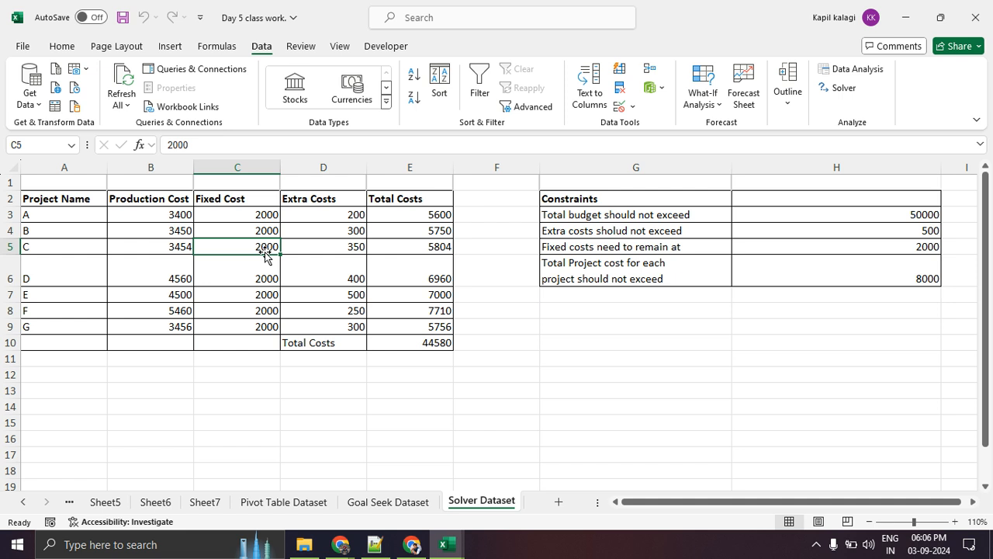
{"action": "key", "text": "Right"}
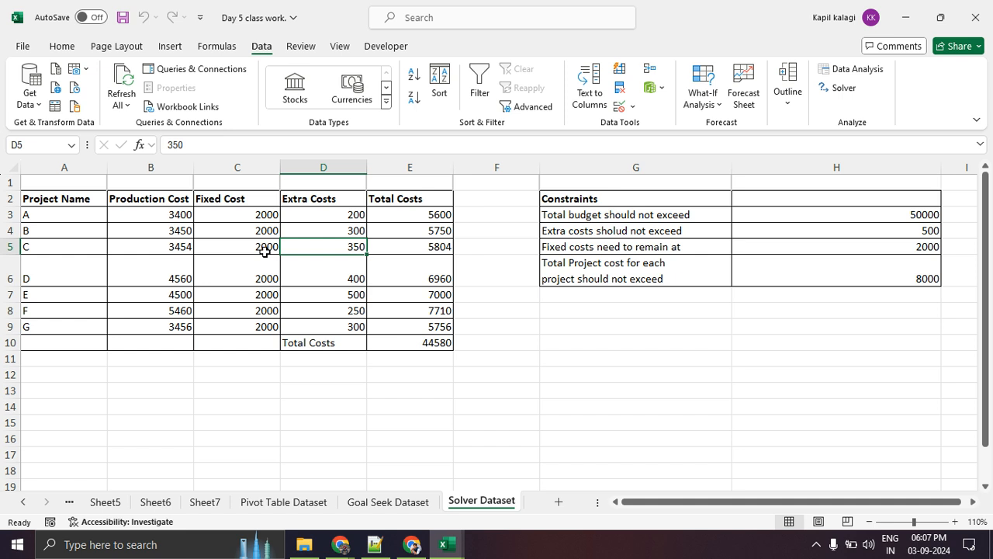
{"action": "key", "text": "Right"}
{"action": "key", "text": "Left"}
{"action": "key", "text": "Left"}
{"action": "key", "text": "Left"}
{"action": "key", "text": "Left"}
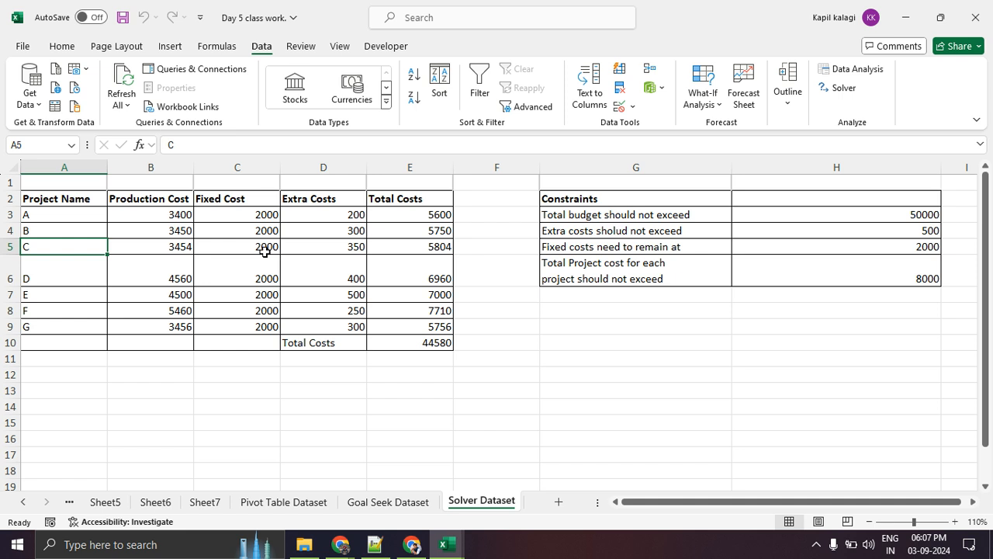
{"action": "key", "text": "Right"}
{"action": "key", "text": "Right"}
{"action": "key", "text": "Right"}
{"action": "key", "text": "Right"}
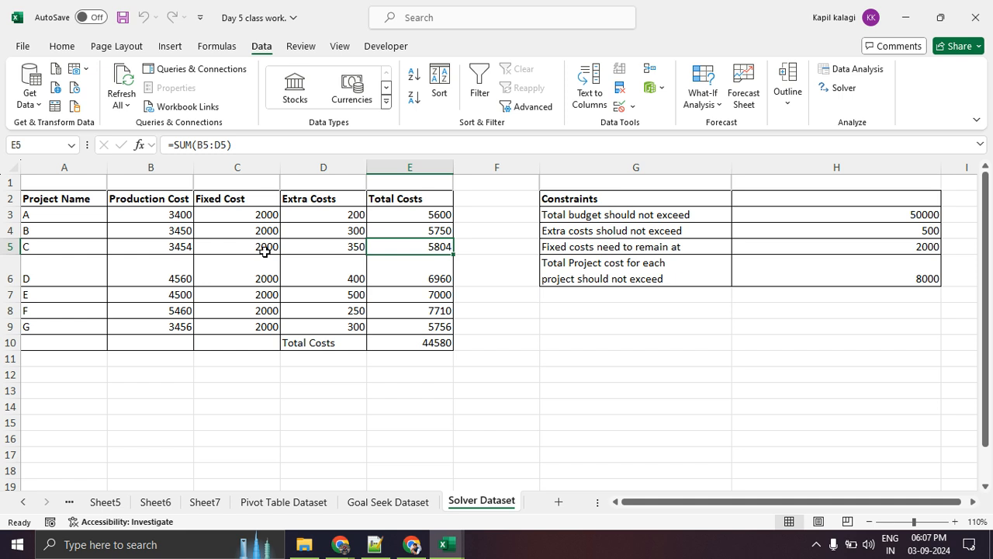
Examine the extra costs of the remaining projects in column D and the overall total formula in E10.
{"action": "key", "text": "Left"}
{"action": "key", "text": "Down"}
{"action": "key", "text": "Down"}
{"action": "key", "text": "Down"}
{"action": "key", "text": "Down"}
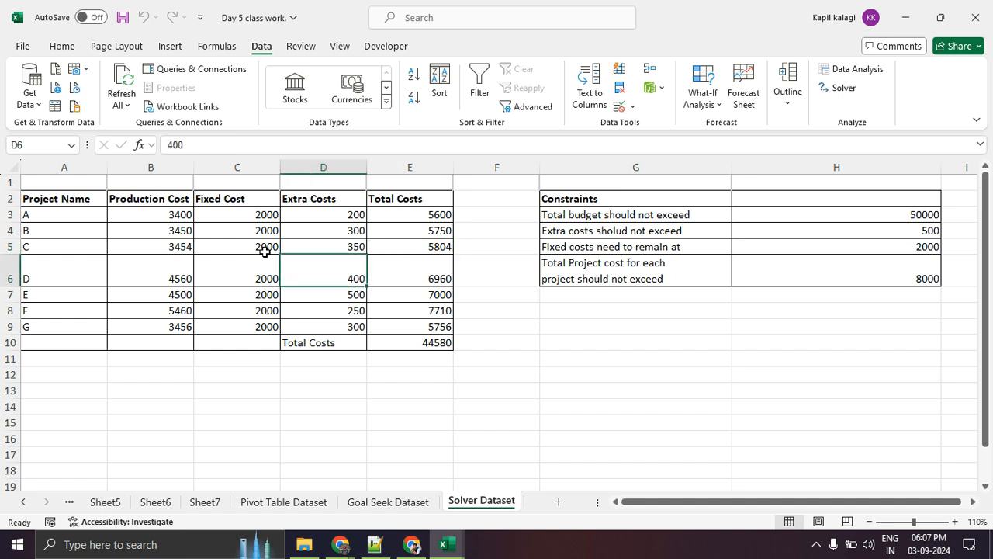
{"action": "key", "text": "Down"}
{"action": "key", "text": "Right"}
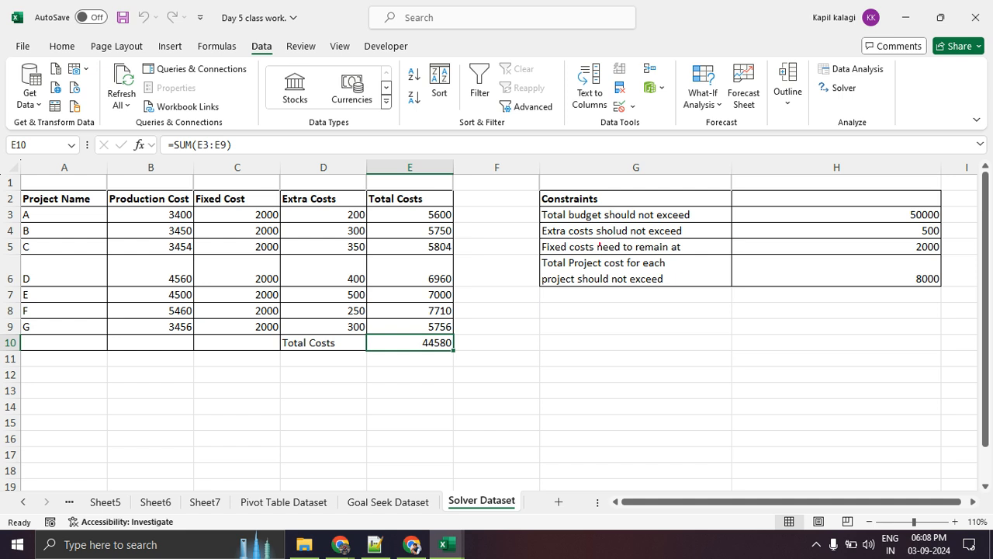
Examine the constraints table for the budget, extra, fixed and per-project cost limits and compare it with the cost columns.
{"action": "mouse_move", "coordinate": [536, 220]}
{"action": "left_mouse_down"}
{"action": "mouse_move", "coordinate": [948, 222]}
{"action": "mouse_move", "coordinate": [896, 207]}
{"action": "mouse_move", "coordinate": [917, 223]}
{"action": "left_mouse_up"}
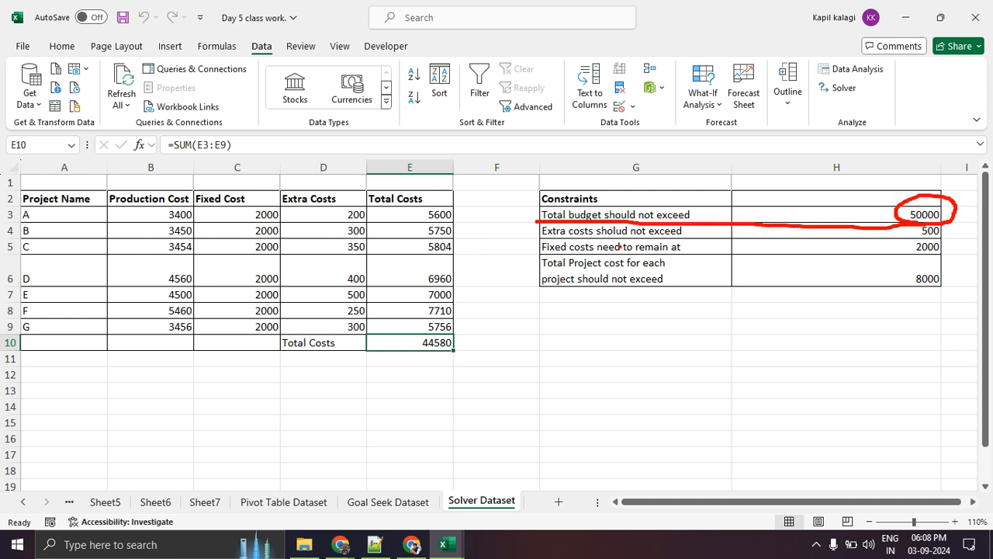
{"action": "left_click_drag", "start_coordinate": [542, 244], "coordinate": [712, 242]}
{"action": "left_click_drag", "start_coordinate": [908, 243], "coordinate": [946, 238]}
{"action": "mouse_move", "coordinate": [365, 183]}
{"action": "left_mouse_down"}
{"action": "mouse_move", "coordinate": [310, 195]}
{"action": "mouse_move", "coordinate": [402, 232]}
{"action": "mouse_move", "coordinate": [365, 183]}
{"action": "left_mouse_up"}
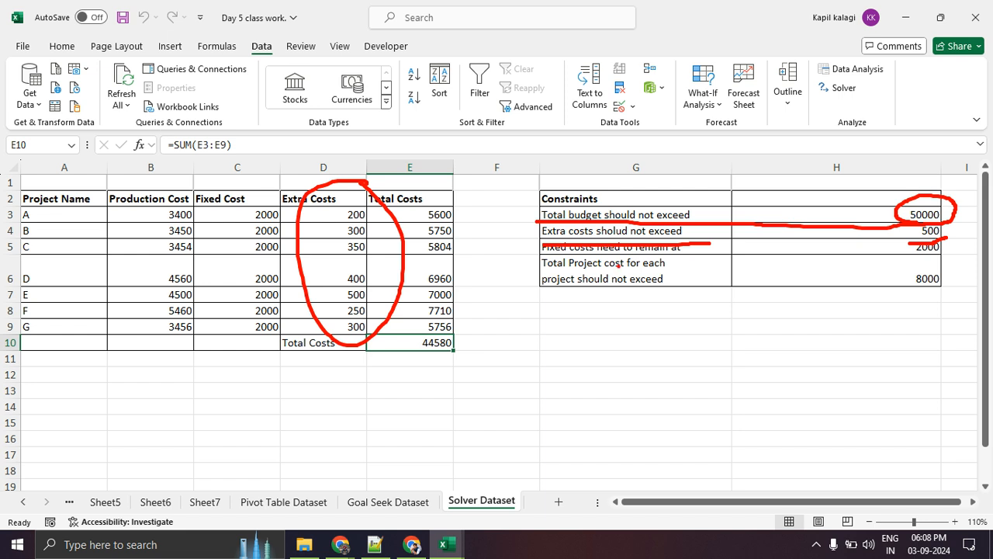
{"action": "left_click_drag", "start_coordinate": [538, 259], "coordinate": [963, 245]}
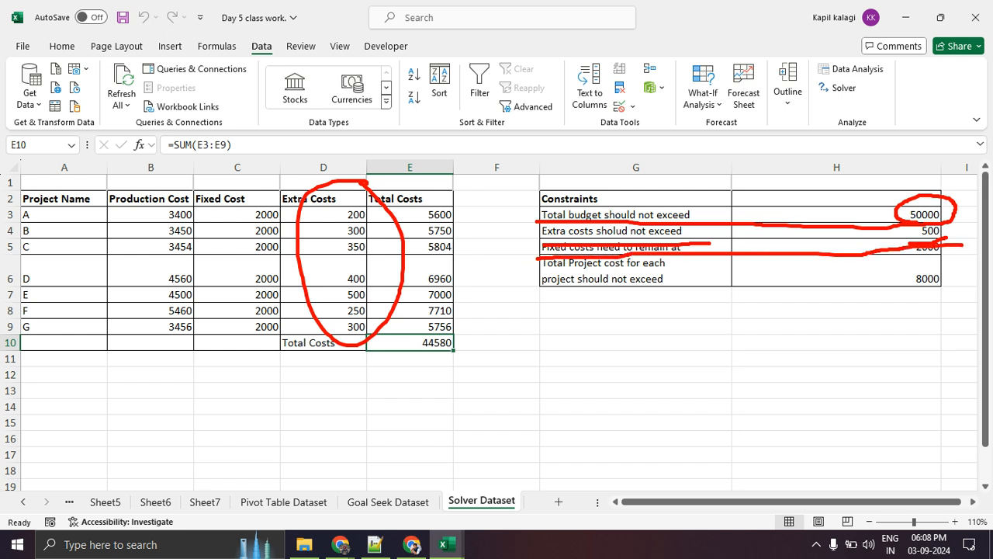
{"action": "key", "text": "Escape"}
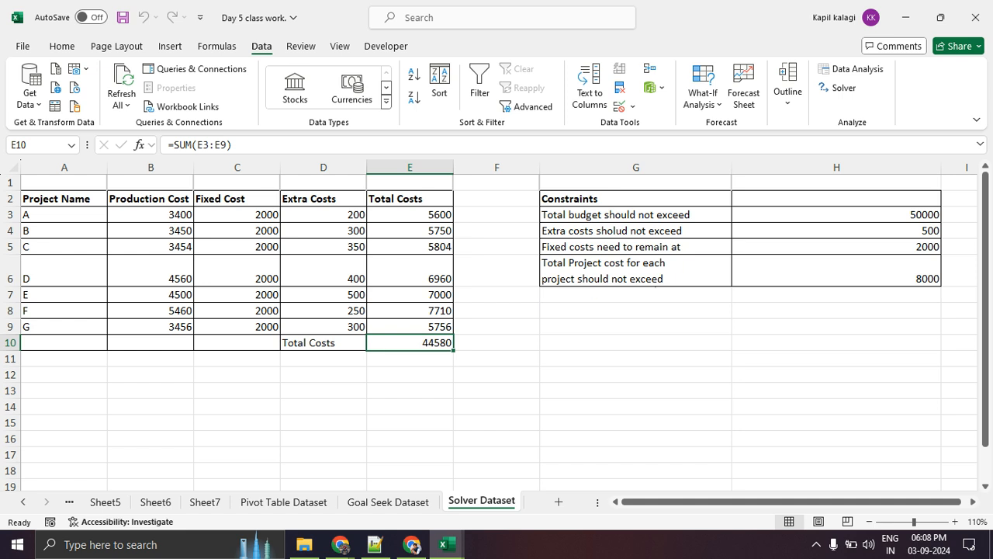
{"action": "left_click_drag", "start_coordinate": [527, 261], "coordinate": [948, 260]}
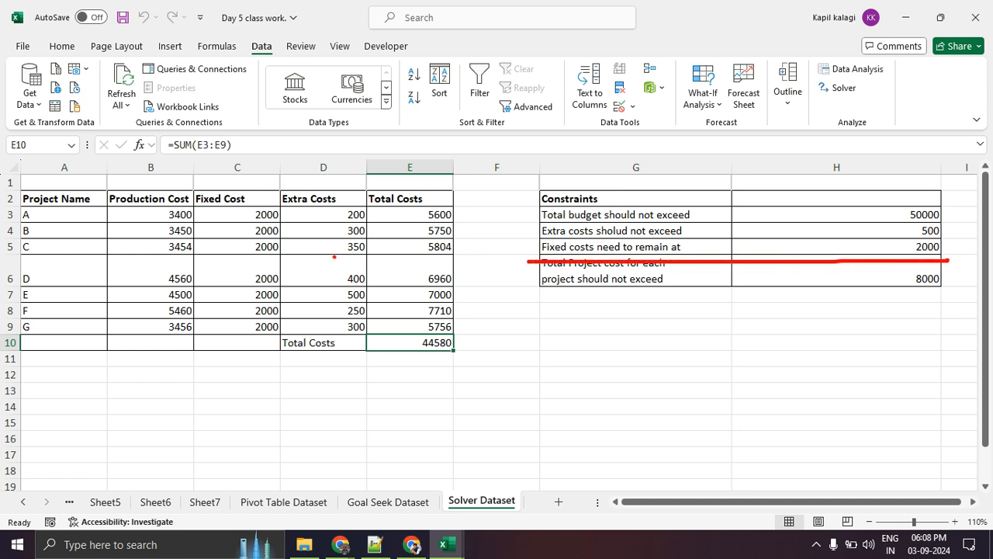
{"action": "mouse_move", "coordinate": [277, 213]}
{"action": "left_mouse_down"}
{"action": "mouse_move", "coordinate": [262, 332]}
{"action": "mouse_move", "coordinate": [250, 193]}
{"action": "left_mouse_up"}
{"action": "key", "text": "Escape"}
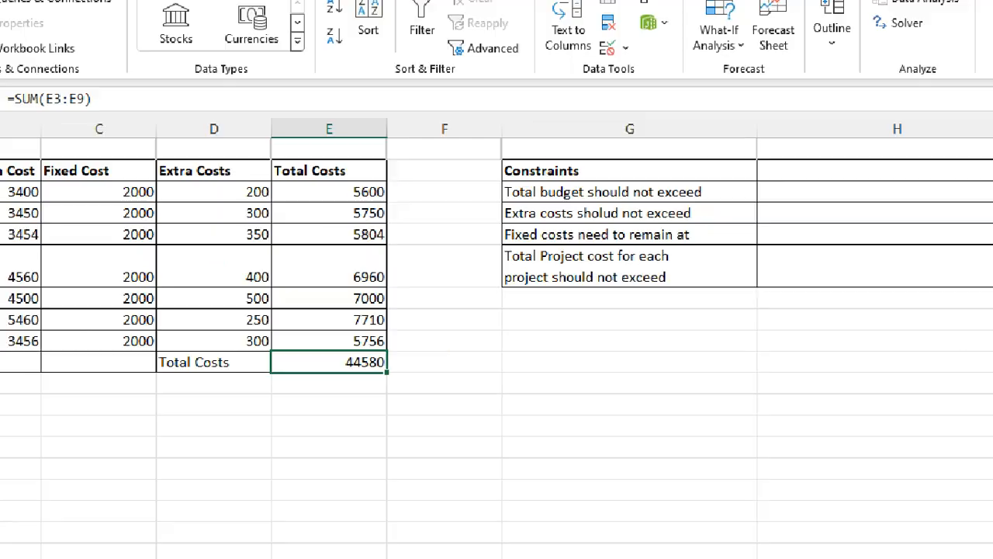
{"action": "mouse_move", "coordinate": [464, 325]}
{"action": "left_mouse_down"}
{"action": "mouse_move", "coordinate": [992, 307]}
{"action": "mouse_move", "coordinate": [415, 224]}
{"action": "mouse_move", "coordinate": [304, 354]}
{"action": "left_mouse_up"}
{"action": "key", "text": "Escape"}
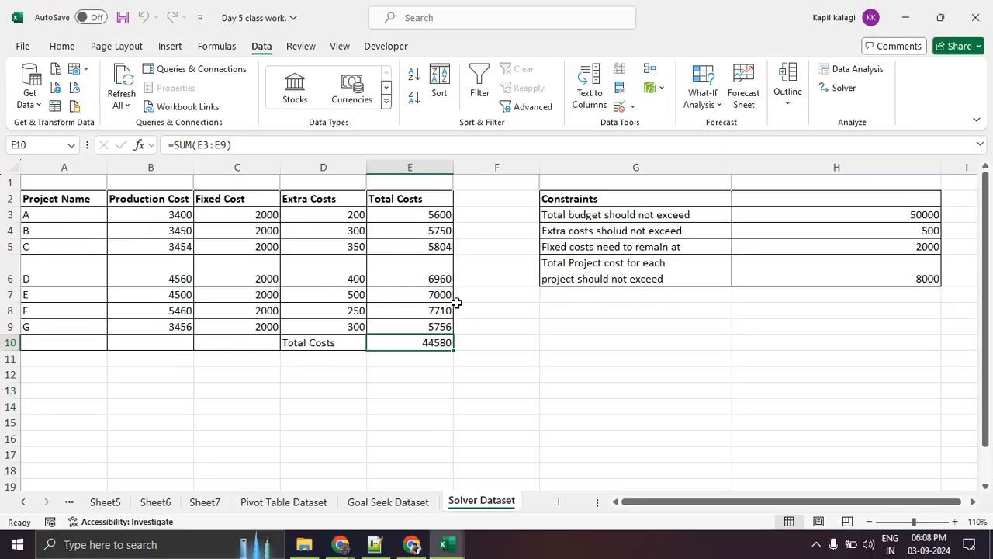
Examine the individual project totals in E3:E9.
{"action": "left_click", "coordinate": [478, 212]}
{"action": "mouse_move", "coordinate": [458, 192]}
{"action": "left_mouse_down"}
{"action": "mouse_move", "coordinate": [485, 449]}
{"action": "mouse_move", "coordinate": [393, 209]}
{"action": "left_mouse_up"}
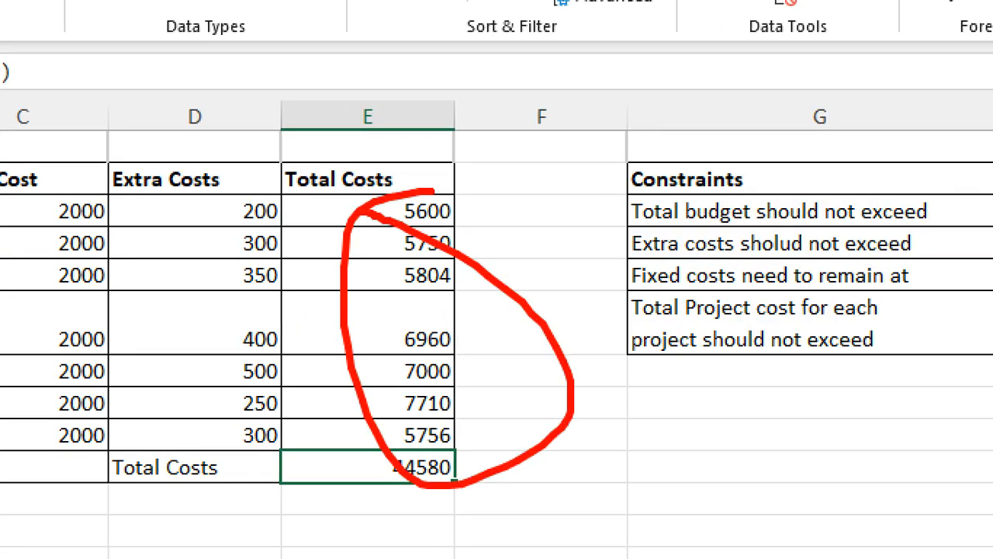
{"action": "key", "text": "Escape"}
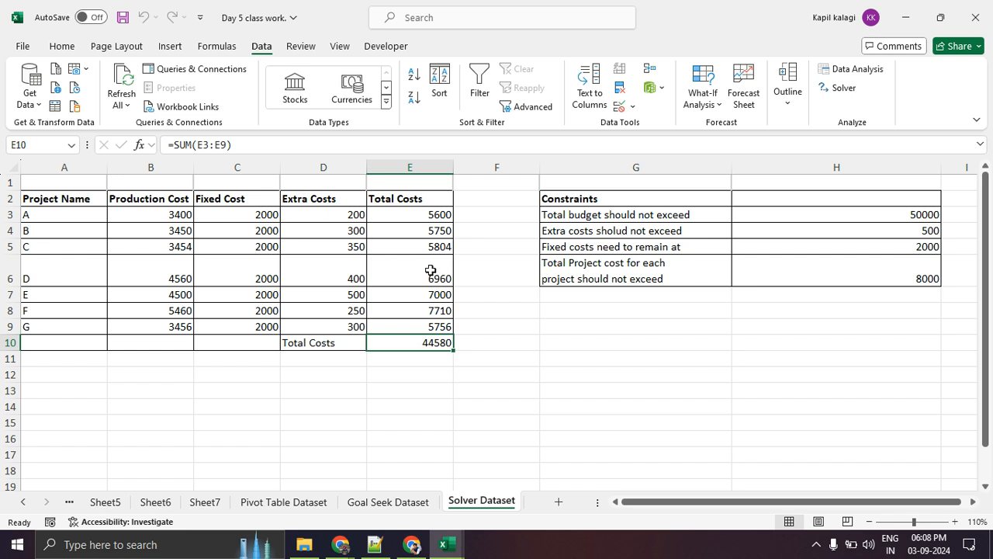
{"action": "left_click_drag", "start_coordinate": [391, 219], "coordinate": [407, 325]}
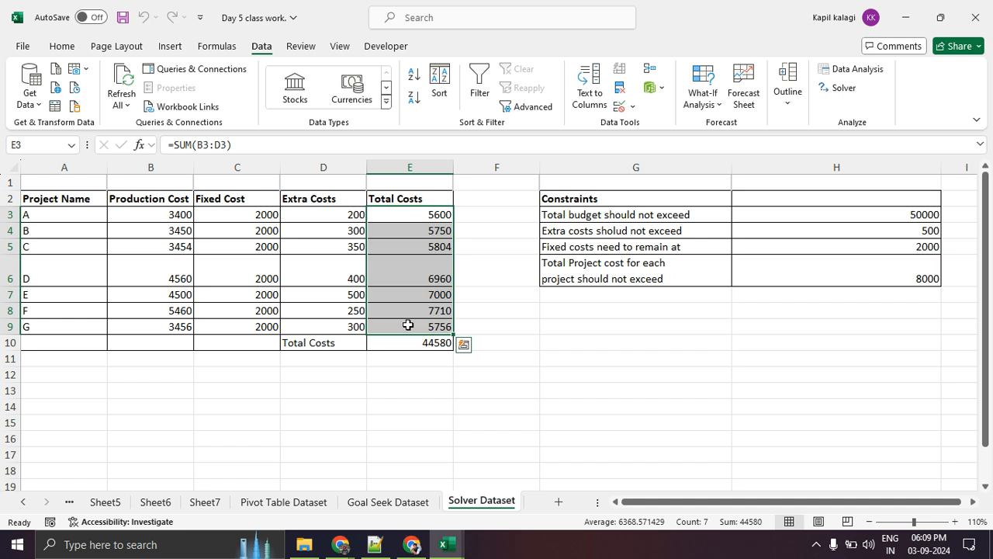
{"action": "left_click", "coordinate": [468, 406]}
Open Solver with the overall total cell E10 selected and check its objective and target value of 50000.
{"action": "left_click", "coordinate": [429, 342]}
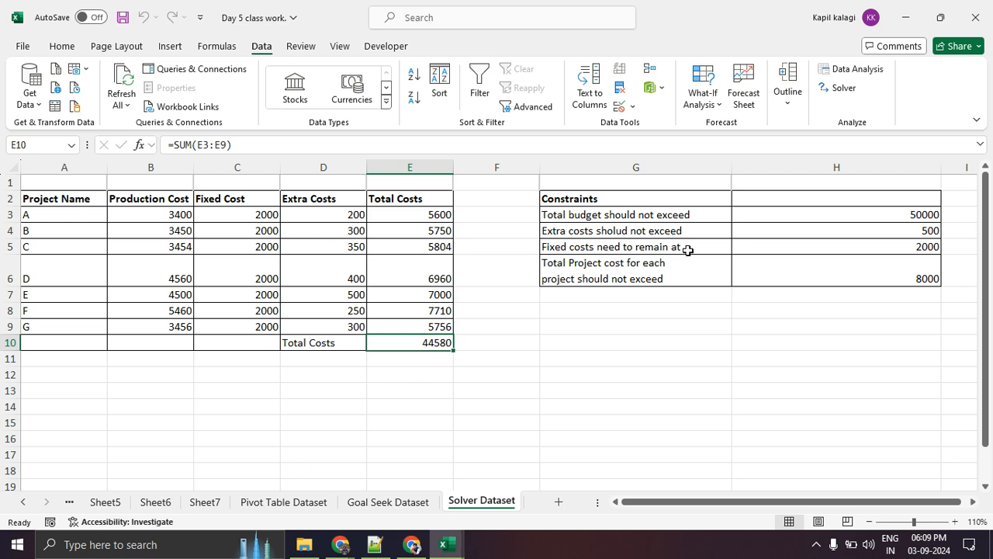
{"action": "left_click", "coordinate": [844, 89]}
{"action": "key", "text": "ctrl+2"}
{"action": "mouse_move", "coordinate": [615, 90]}
{"action": "left_mouse_down"}
{"action": "mouse_move", "coordinate": [516, 96]}
{"action": "mouse_move", "coordinate": [589, 71]}
{"action": "mouse_move", "coordinate": [739, 72]}
{"action": "left_mouse_up"}
{"action": "key", "text": "Escape"}
{"action": "left_click", "coordinate": [843, 128]}
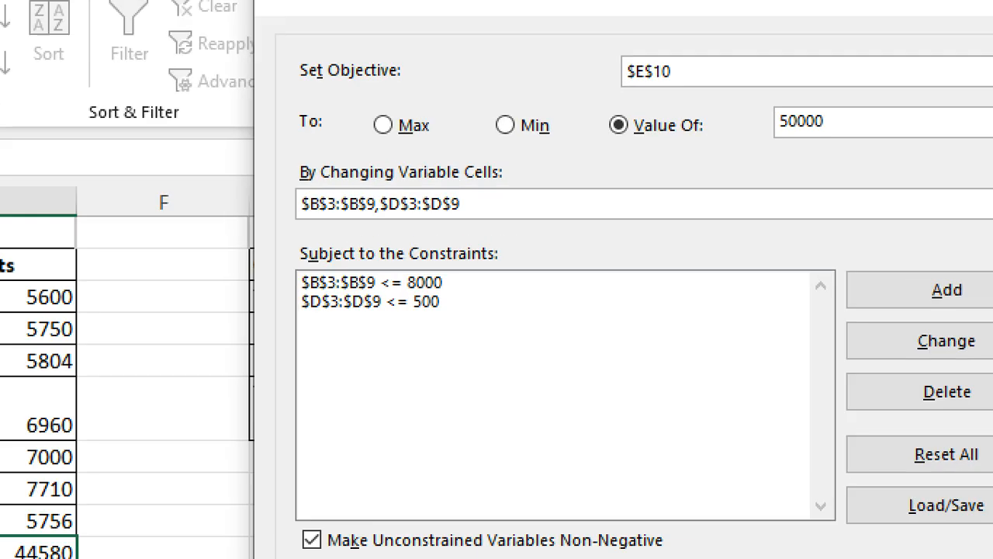
{"action": "mouse_move", "coordinate": [585, 147]}
{"action": "left_mouse_down"}
{"action": "mouse_move", "coordinate": [695, 146]}
{"action": "mouse_move", "coordinate": [482, 119]}
{"action": "mouse_move", "coordinate": [647, 147]}
{"action": "left_mouse_up"}
{"action": "mouse_move", "coordinate": [543, 88]}
{"action": "left_mouse_down"}
{"action": "mouse_move", "coordinate": [411, 132]}
{"action": "mouse_move", "coordinate": [521, 78]}
{"action": "left_mouse_up"}
{"action": "key", "text": "Escape"}
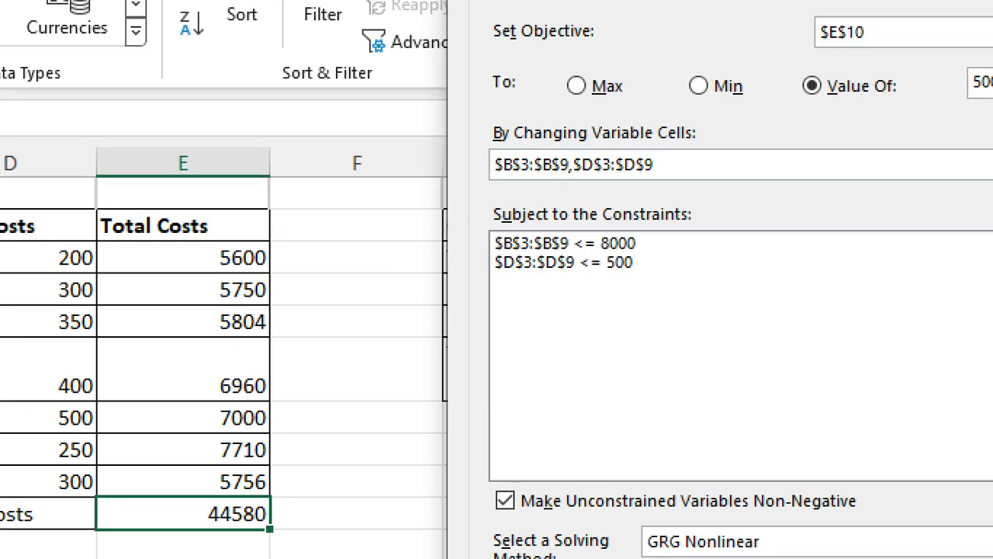
Review Solver's changing variable cells and constraints against the production and extra cost columns.
{"action": "mouse_move", "coordinate": [262, 229]}
{"action": "left_mouse_down"}
{"action": "mouse_move", "coordinate": [294, 519]}
{"action": "mouse_move", "coordinate": [278, 198]}
{"action": "mouse_move", "coordinate": [257, 222]}
{"action": "left_mouse_up"}
{"action": "key", "text": "Escape"}
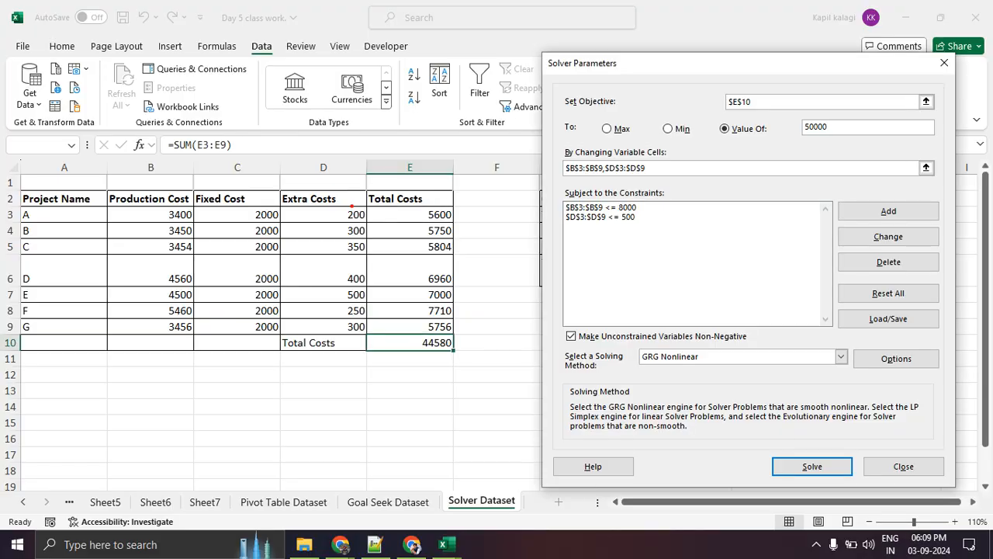
{"action": "mouse_move", "coordinate": [325, 206]}
{"action": "left_mouse_down"}
{"action": "mouse_move", "coordinate": [301, 246]}
{"action": "mouse_move", "coordinate": [361, 299]}
{"action": "mouse_move", "coordinate": [342, 192]}
{"action": "left_mouse_up"}
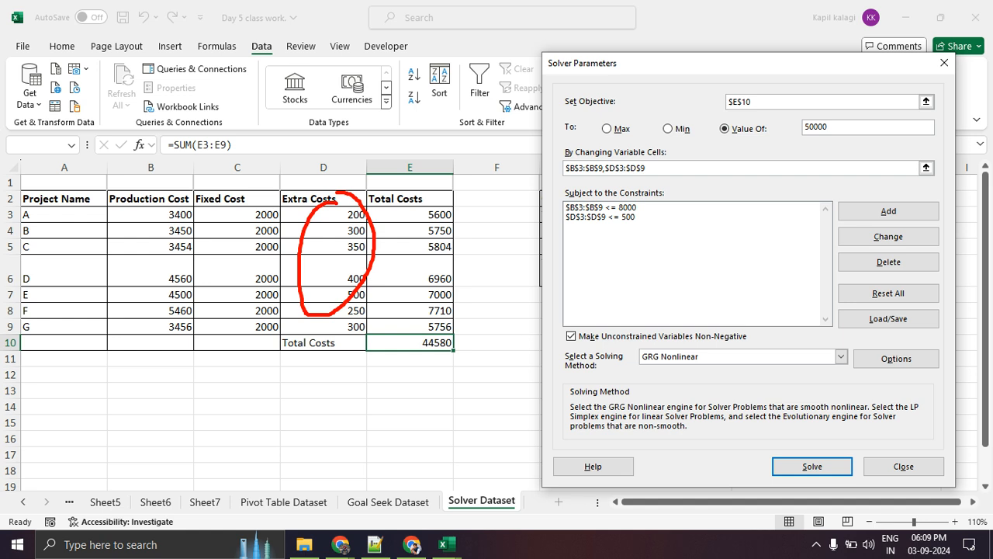
{"action": "key", "text": "Escape"}
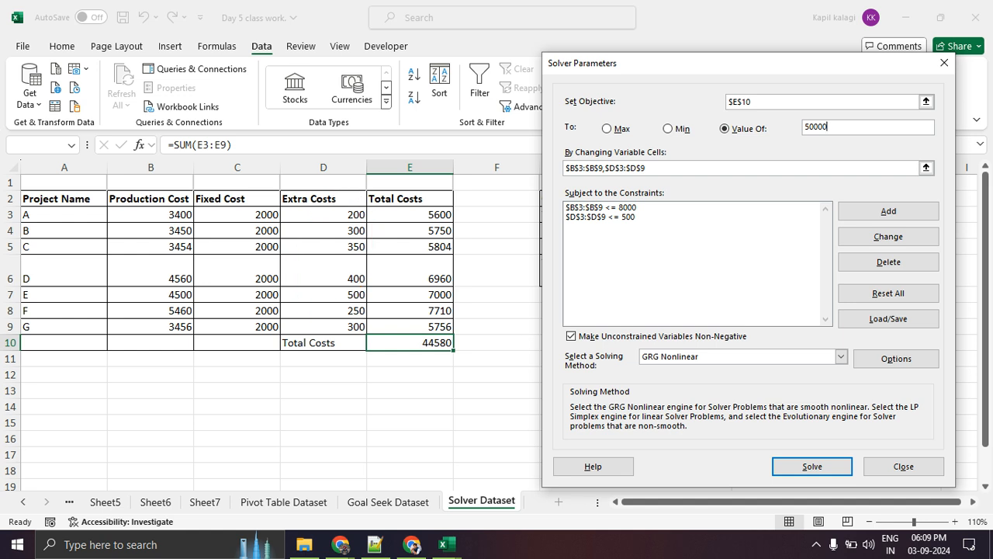
{"action": "mouse_move", "coordinate": [613, 167]}
{"action": "left_mouse_down"}
{"action": "mouse_move", "coordinate": [647, 147]}
{"action": "mouse_move", "coordinate": [669, 164]}
{"action": "mouse_move", "coordinate": [598, 149]}
{"action": "left_mouse_up"}
{"action": "mouse_move", "coordinate": [626, 193]}
{"action": "left_mouse_down"}
{"action": "mouse_move", "coordinate": [521, 199]}
{"action": "mouse_move", "coordinate": [570, 194]}
{"action": "left_mouse_up"}
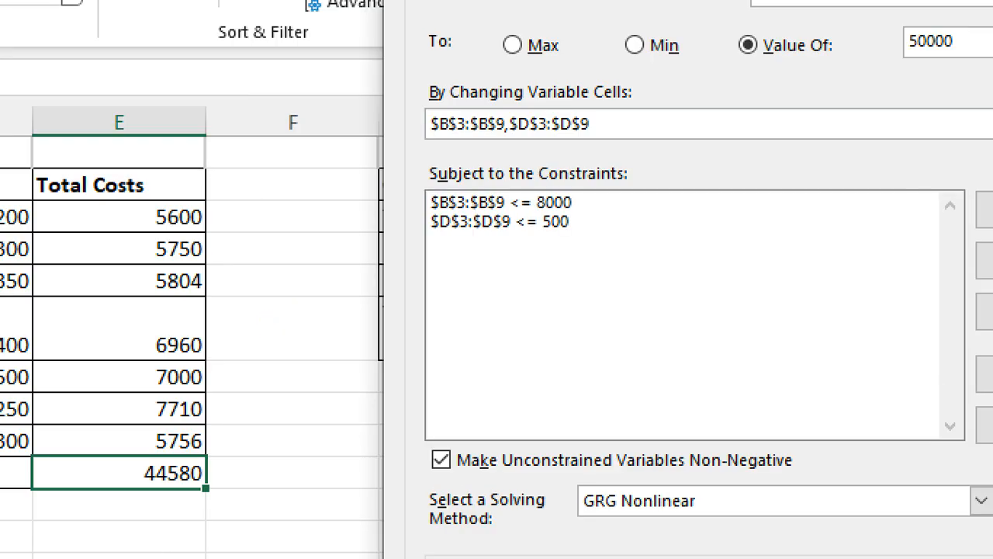
{"action": "left_click_drag", "start_coordinate": [588, 211], "coordinate": [594, 211]}
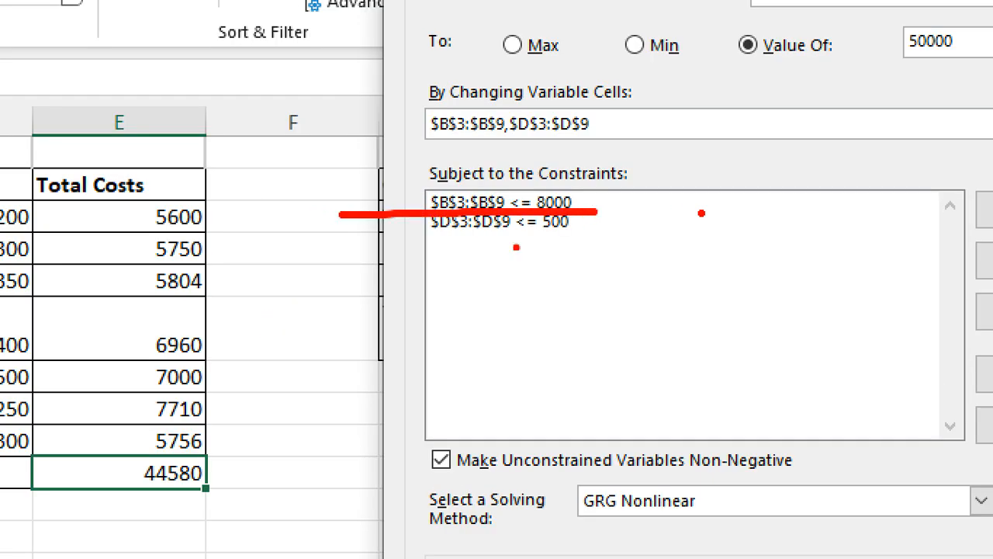
{"action": "left_click_drag", "start_coordinate": [408, 241], "coordinate": [613, 236]}
{"action": "key", "text": "Escape"}
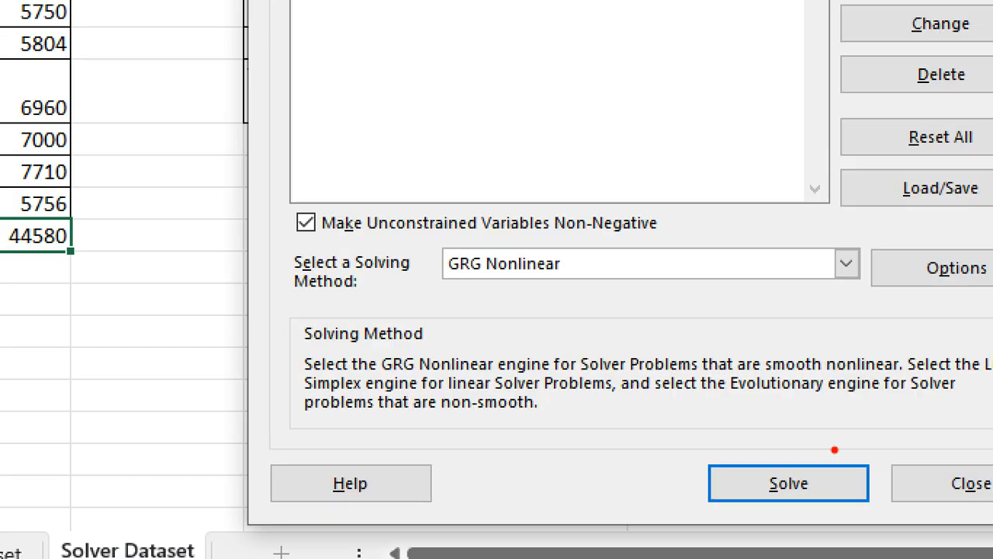
Solve for the E10 target value of 50000 and move the Solver Results dialog off the cost table.
{"action": "mouse_move", "coordinate": [844, 443]}
{"action": "left_mouse_down"}
{"action": "mouse_move", "coordinate": [901, 465]}
{"action": "mouse_move", "coordinate": [815, 429]}
{"action": "left_mouse_up"}
{"action": "key", "text": "Escape"}
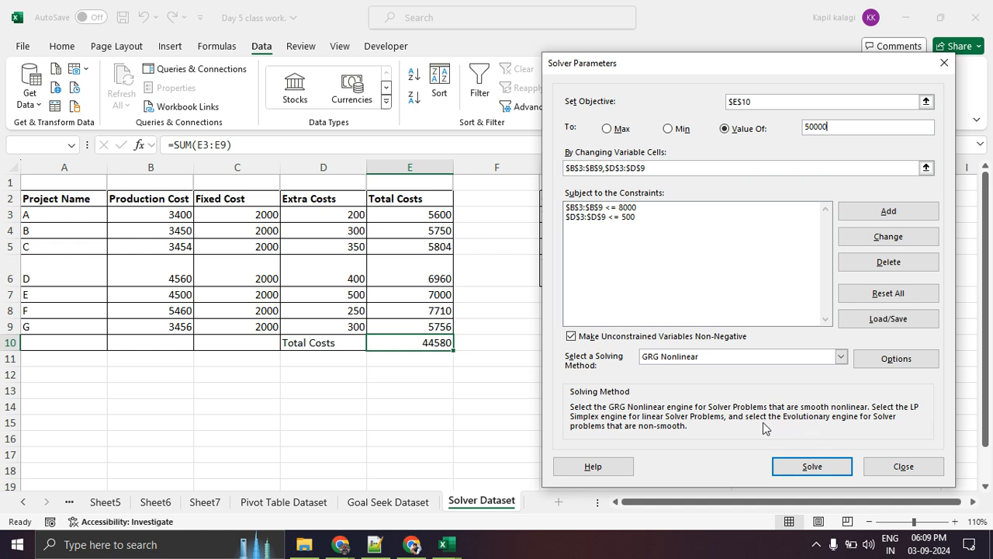
{"action": "left_click", "coordinate": [786, 467]}
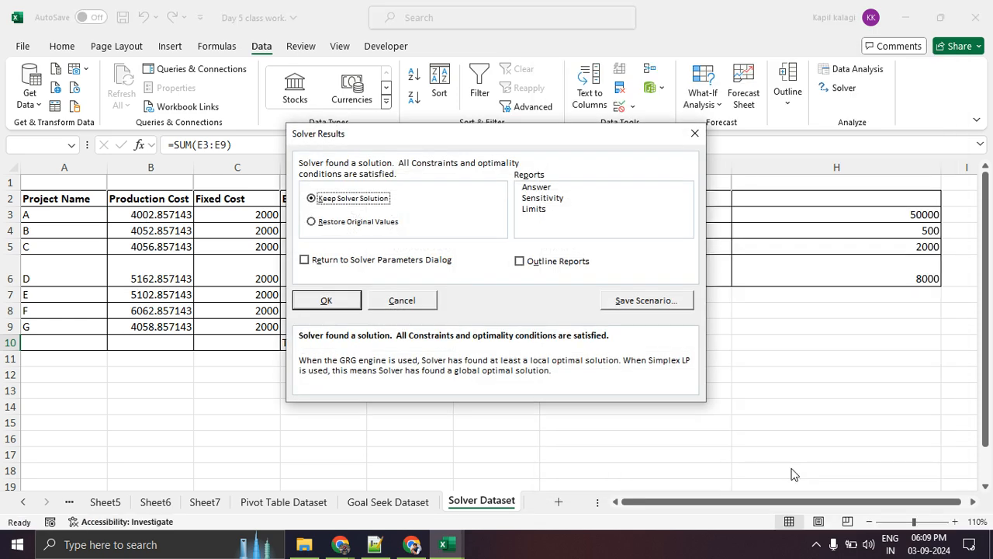
{"action": "left_click_drag", "start_coordinate": [374, 137], "coordinate": [599, 163]}
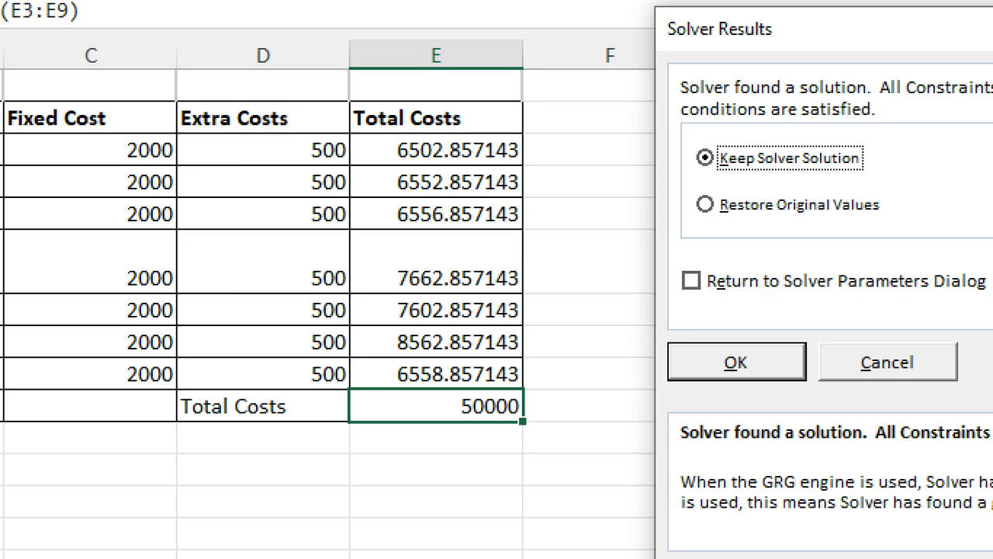
Examine the solved Total Costs in E10 and dismiss the Solver results without keeping the solution.
{"action": "left_click", "coordinate": [384, 281]}
{"action": "left_click_drag", "start_coordinate": [489, 392], "coordinate": [448, 385]}
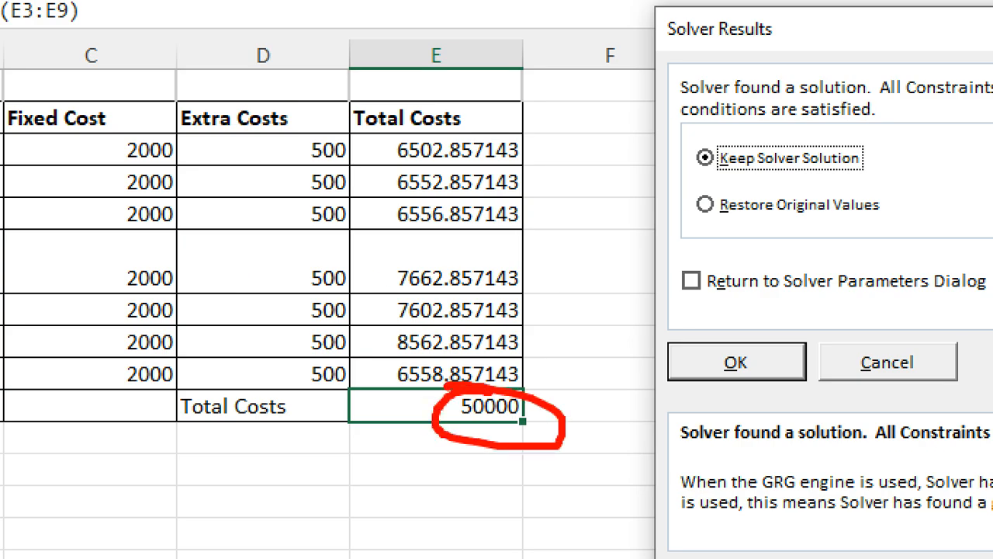
{"action": "mouse_move", "coordinate": [506, 120]}
{"action": "left_mouse_down"}
{"action": "mouse_move", "coordinate": [475, 116]}
{"action": "mouse_move", "coordinate": [426, 405]}
{"action": "mouse_move", "coordinate": [523, 152]}
{"action": "mouse_move", "coordinate": [498, 133]}
{"action": "left_mouse_up"}
{"action": "key", "text": "Escape"}
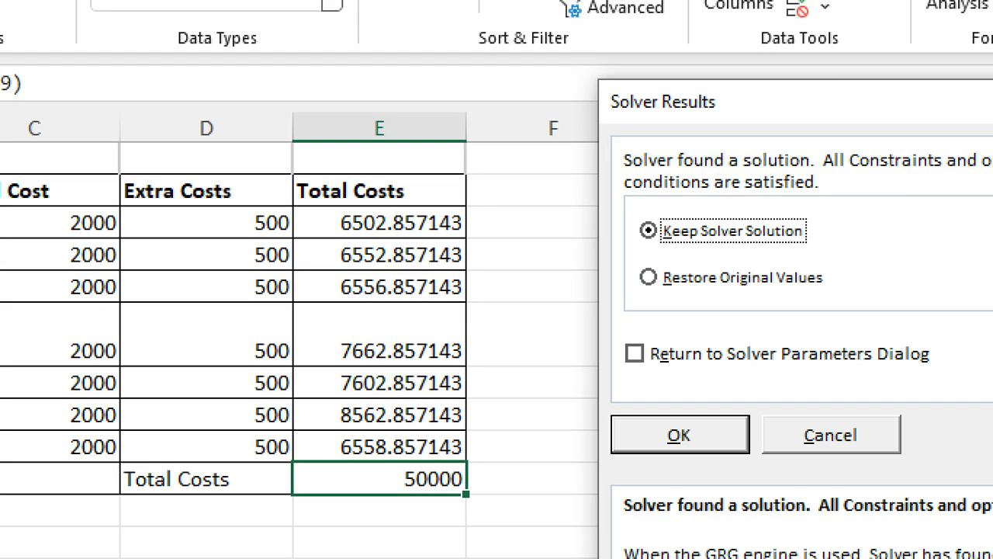
{"action": "left_click", "coordinate": [440, 206]}
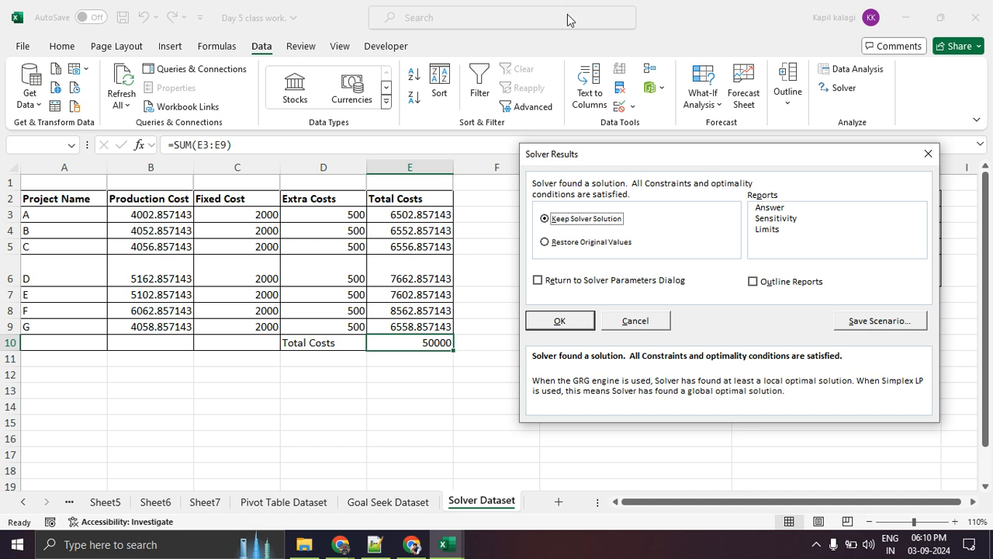
{"action": "left_click", "coordinate": [927, 154]}
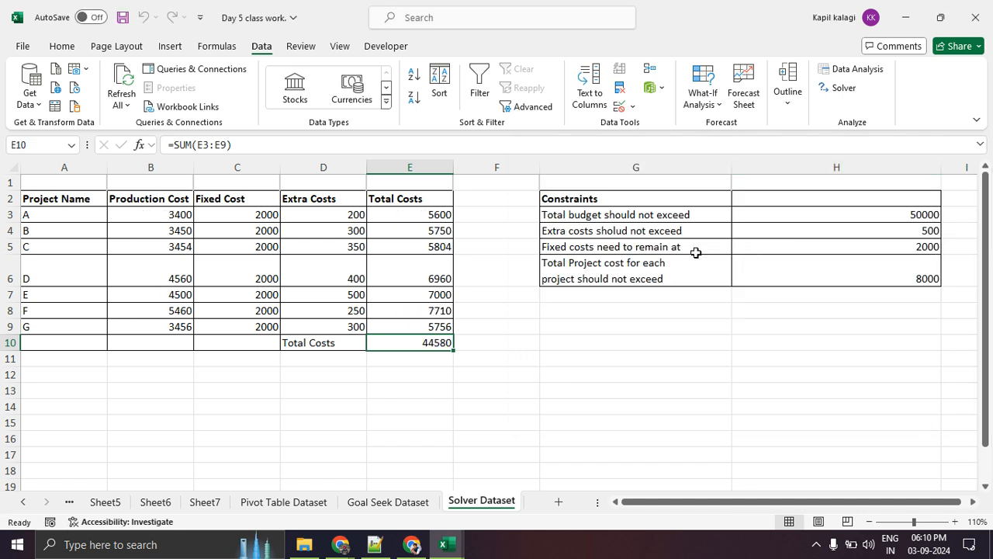
{"action": "left_click", "coordinate": [583, 343]}
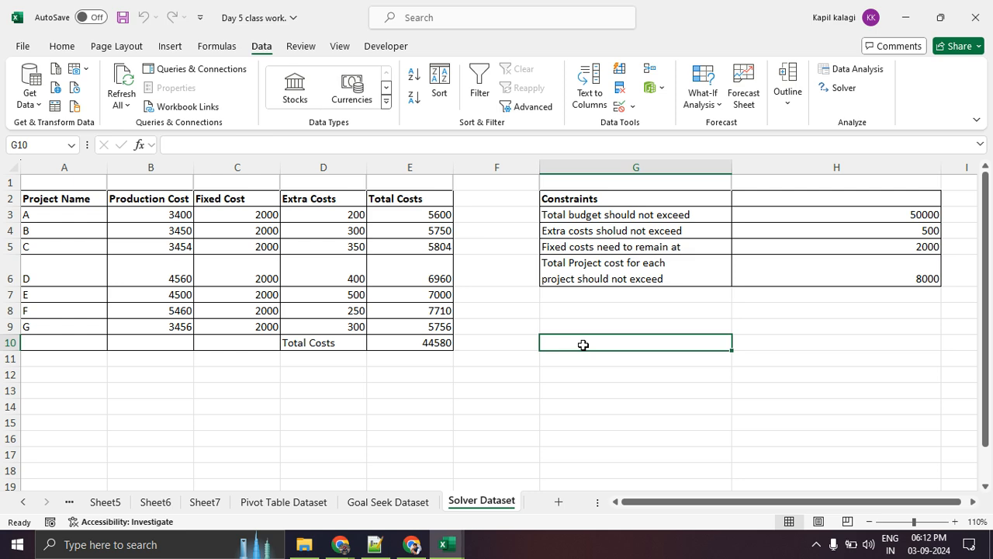
Switch to the Google Meet call, check the participant list and chat, and return to the Excel workbook.
{"action": "key", "text": "alt+Tab"}
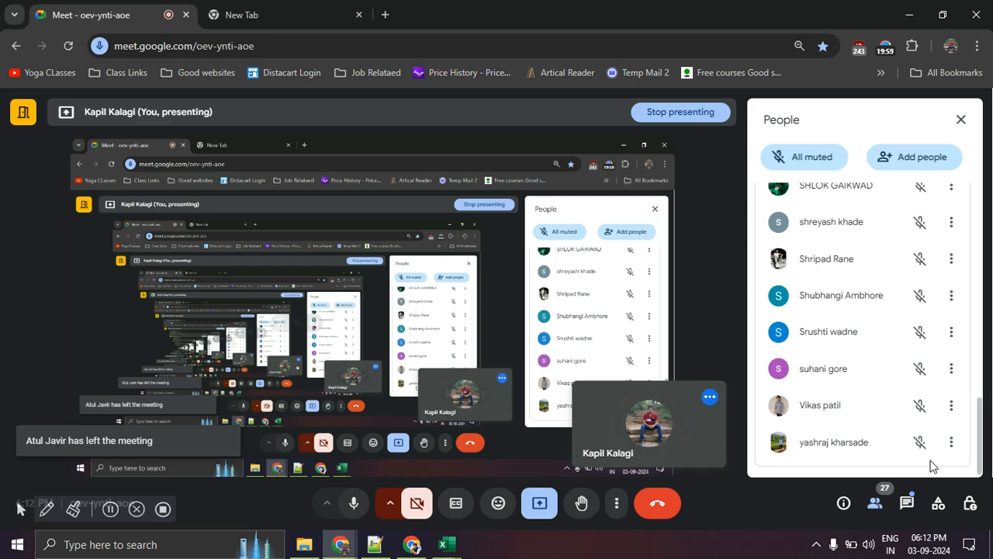
{"action": "scroll", "coordinate": [927, 454], "scroll_direction": "up", "scroll_amount": 1}
{"action": "scroll", "coordinate": [927, 446], "scroll_direction": "up", "scroll_amount": 10}
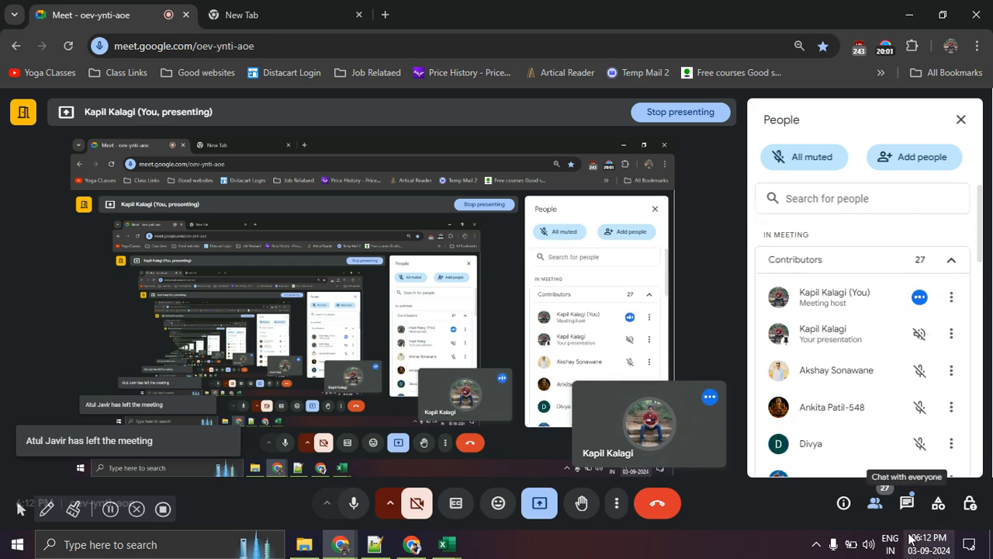
{"action": "left_click", "coordinate": [906, 504]}
{"action": "key", "text": "alt+Tab"}
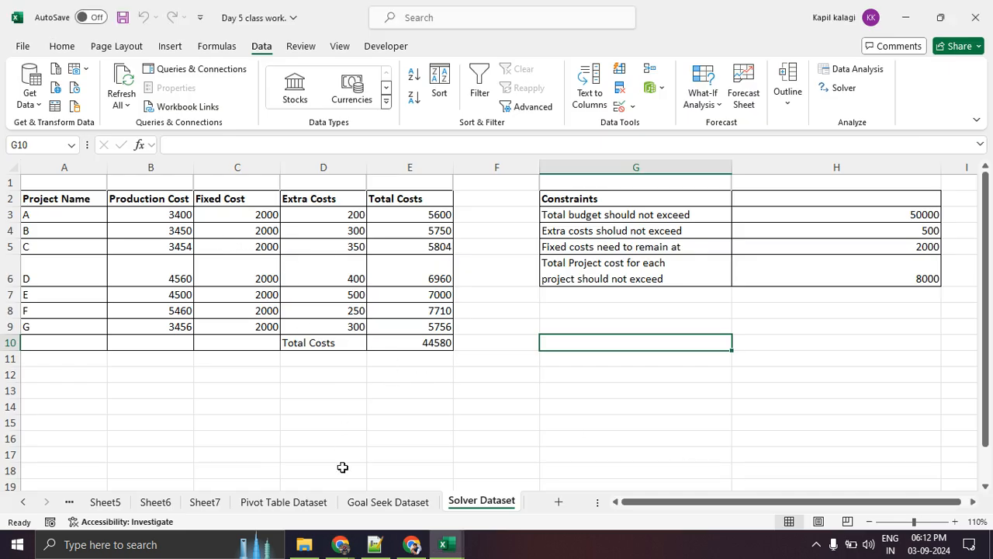
Clear the Office Furniture contribution in D5 of Example 1 on the Goal Seek Dataset sheet.
{"action": "left_click", "coordinate": [368, 504]}
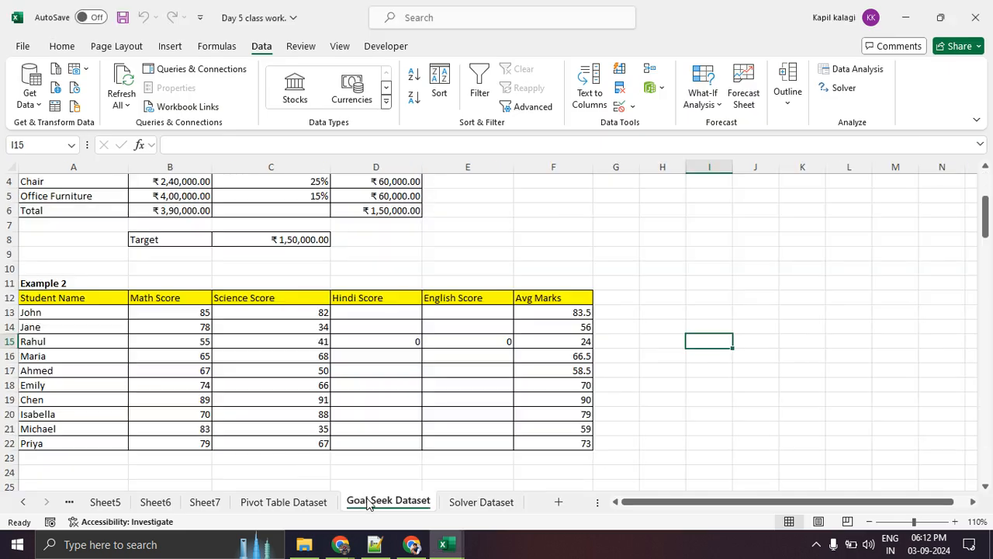
{"action": "scroll", "coordinate": [286, 287], "scroll_direction": "up", "scroll_amount": 1}
{"action": "left_click", "coordinate": [375, 239]}
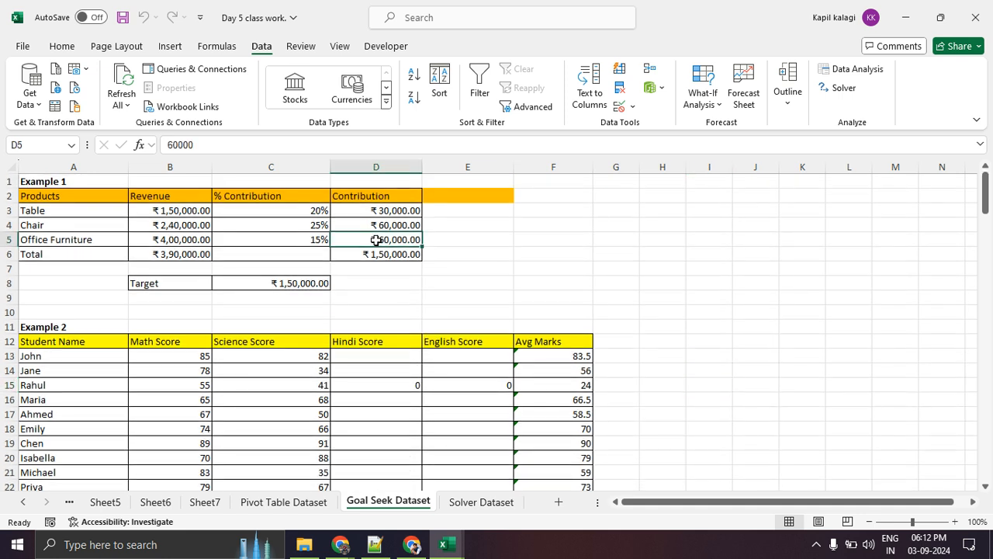
{"action": "key", "text": "Delete"}
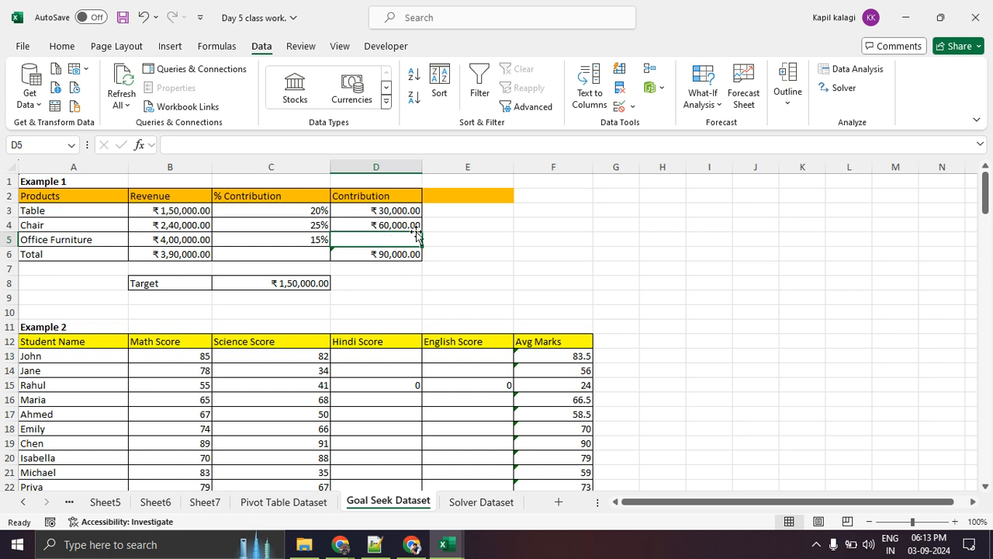
Goal-seek the total contribution in D6 to 150000 by changing D5, and dismiss the solution without keeping it.
{"action": "left_click", "coordinate": [708, 111]}
{"action": "left_click", "coordinate": [722, 146]}
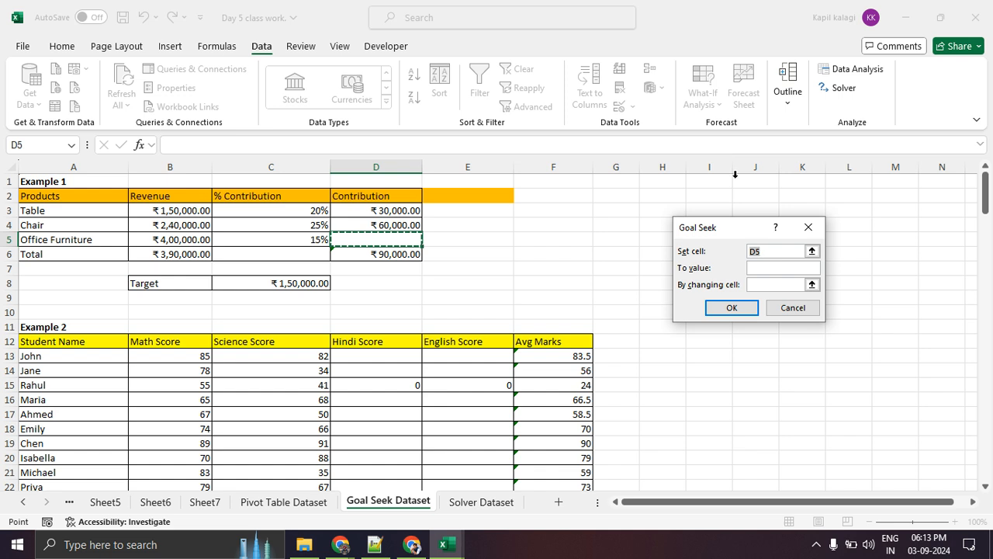
{"action": "left_click_drag", "start_coordinate": [716, 233], "coordinate": [548, 150]}
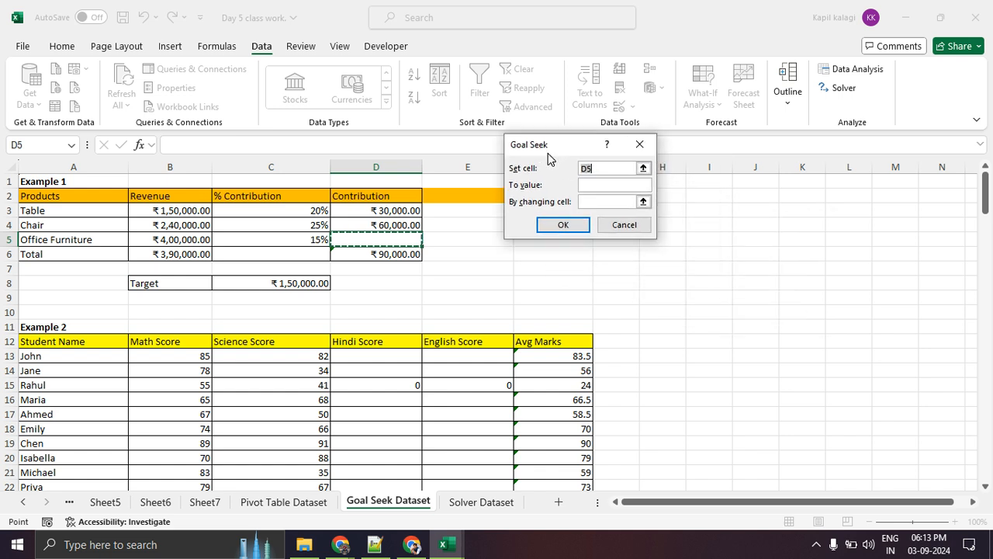
{"action": "left_click", "coordinate": [408, 255]}
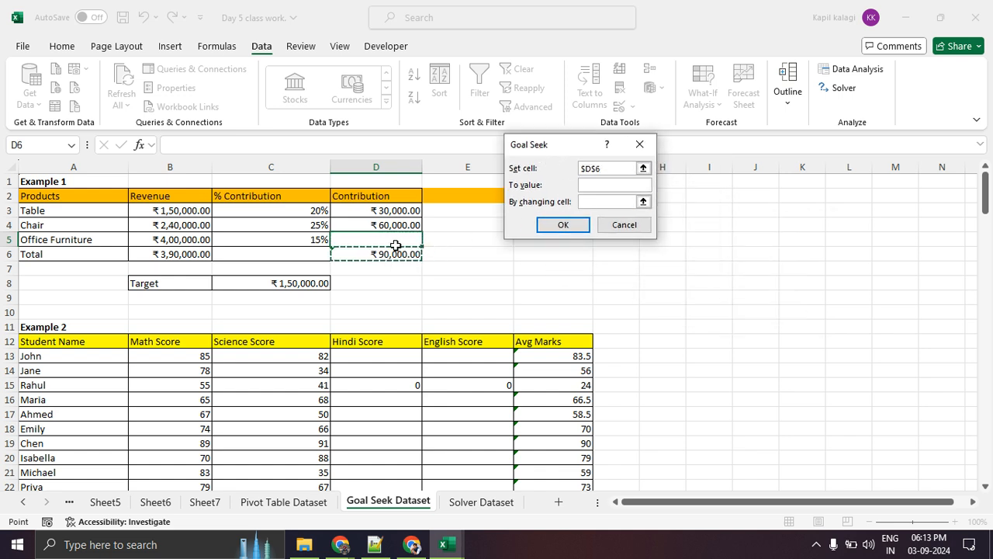
{"action": "left_click", "coordinate": [593, 185]}
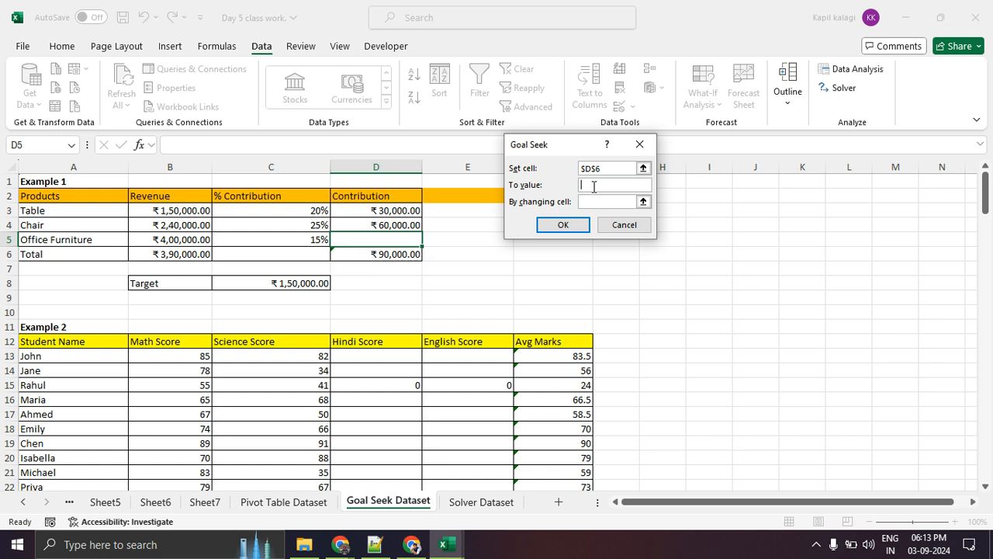
{"action": "type", "text": "150000"}
{"action": "left_click", "coordinate": [602, 201]}
{"action": "left_click", "coordinate": [403, 238]}
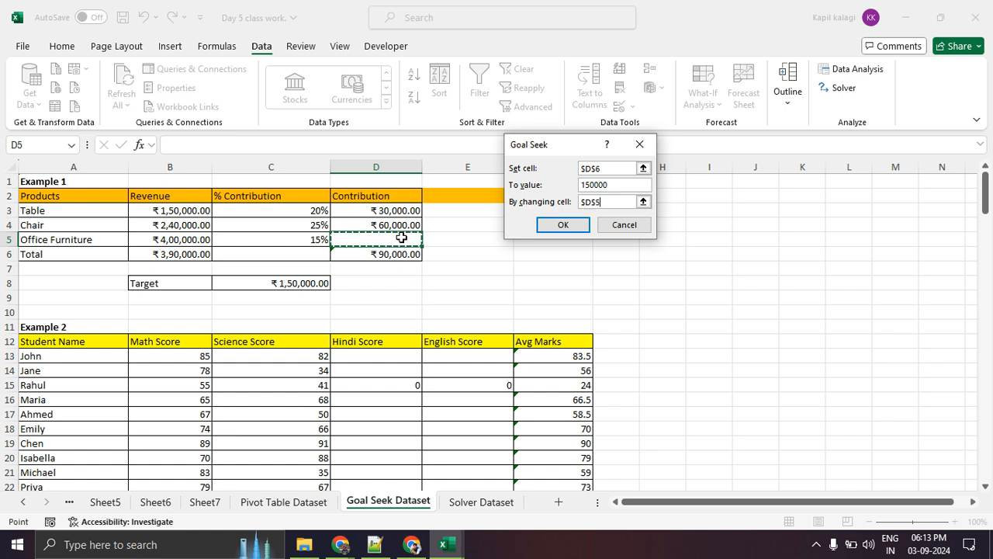
{"action": "left_click", "coordinate": [564, 226]}
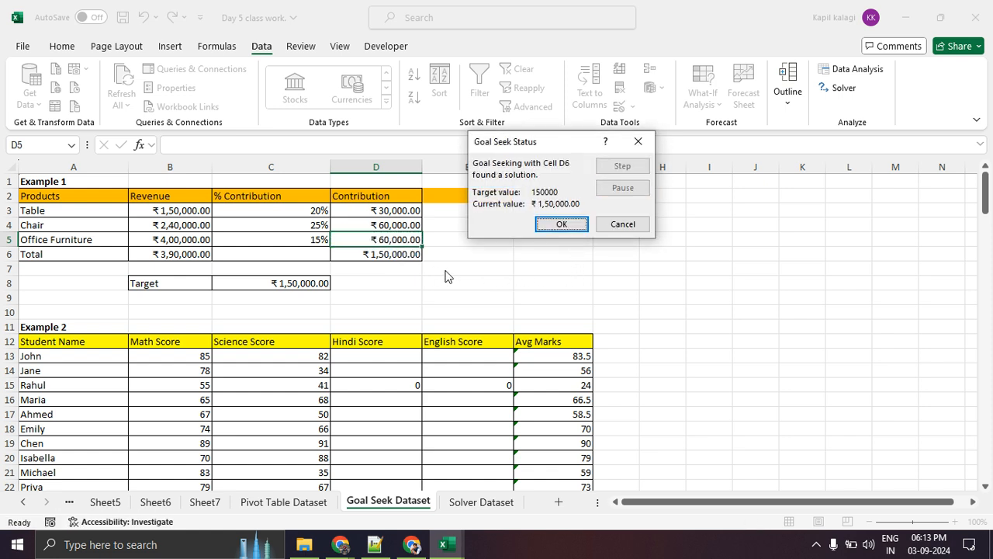
{"action": "left_click", "coordinate": [638, 141]}
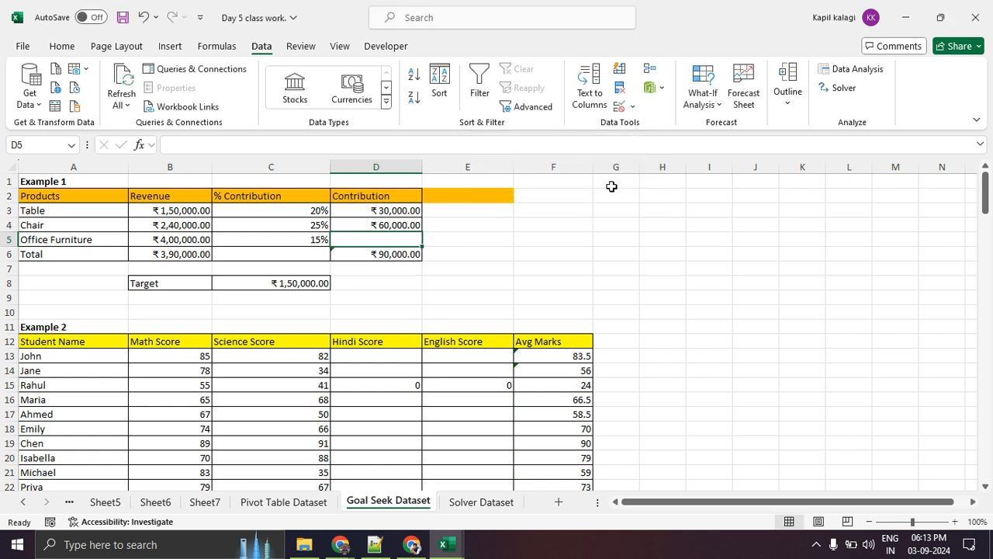
{"action": "left_click", "coordinate": [557, 267]}
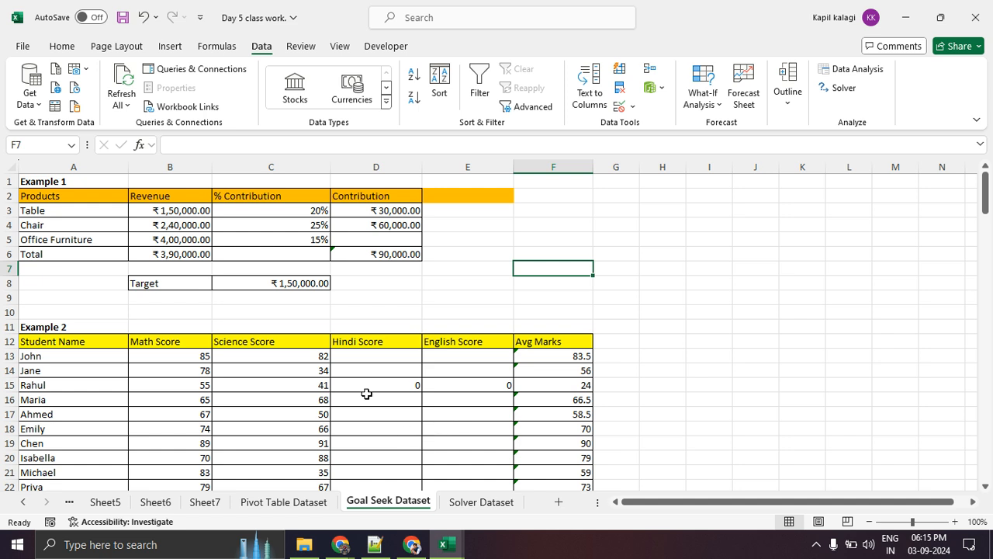
Examine the What-If Analysis and Forecast Sheet commands in the Forecast group.
{"action": "left_click", "coordinate": [701, 99]}
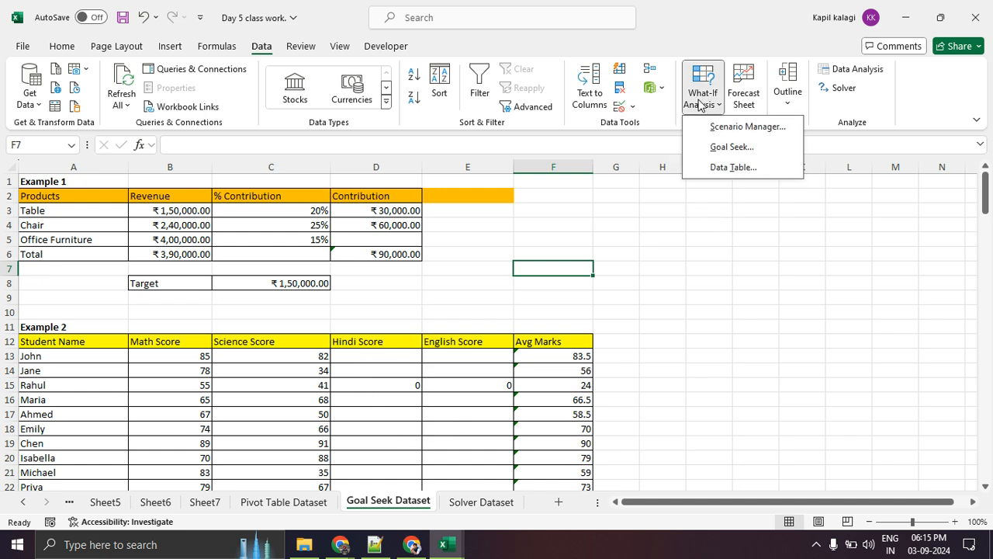
{"action": "mouse_move", "coordinate": [743, 112]}
{"action": "left_mouse_down"}
{"action": "mouse_move", "coordinate": [680, 117]}
{"action": "mouse_move", "coordinate": [815, 142]}
{"action": "mouse_move", "coordinate": [728, 100]}
{"action": "left_mouse_up"}
{"action": "key", "text": "Escape"}
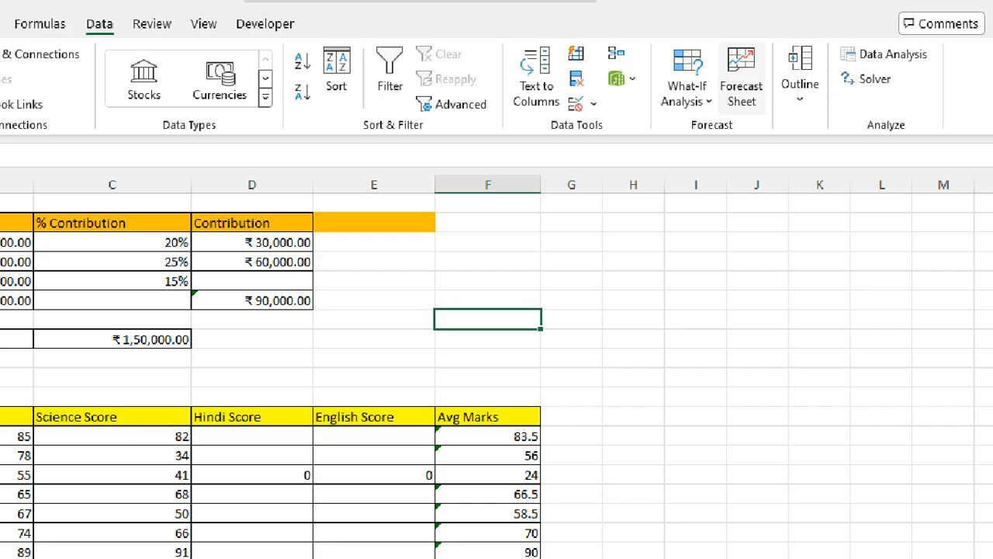
{"action": "left_click_drag", "start_coordinate": [733, 67], "coordinate": [668, 92]}
{"action": "left_click_drag", "start_coordinate": [598, 78], "coordinate": [708, 6]}
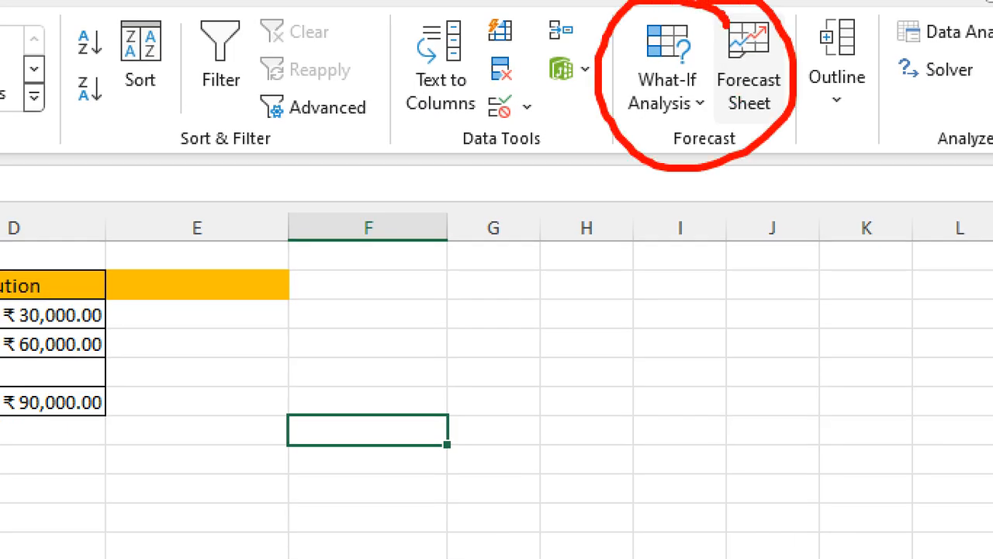
{"action": "key", "text": "Escape"}
Look at the Scenario Manager option among the What-If Analysis tools.
{"action": "left_click", "coordinate": [699, 112]}
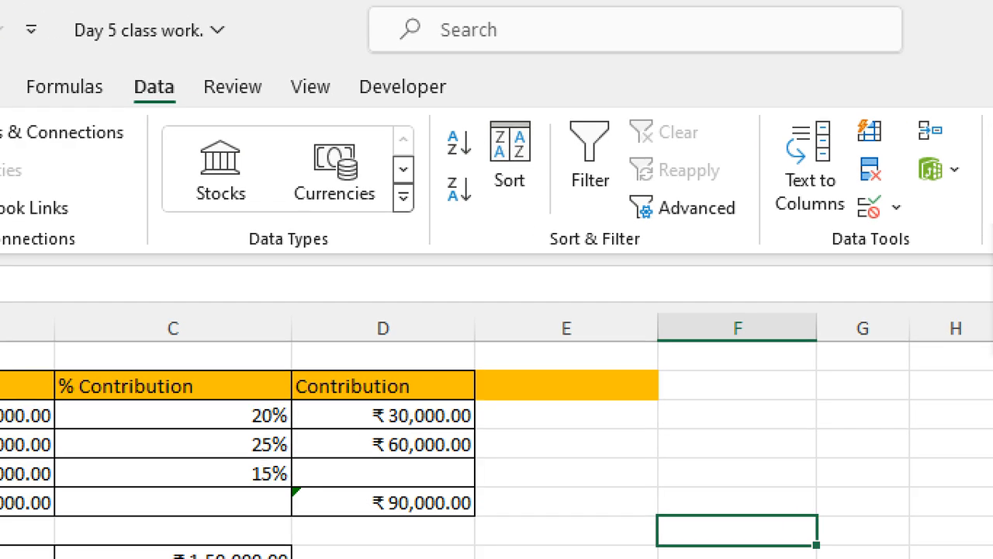
{"action": "left_click", "coordinate": [372, 71]}
{"action": "mouse_move", "coordinate": [205, 52]}
{"action": "left_mouse_down"}
{"action": "mouse_move", "coordinate": [115, 73]}
{"action": "mouse_move", "coordinate": [169, 37]}
{"action": "left_mouse_up"}
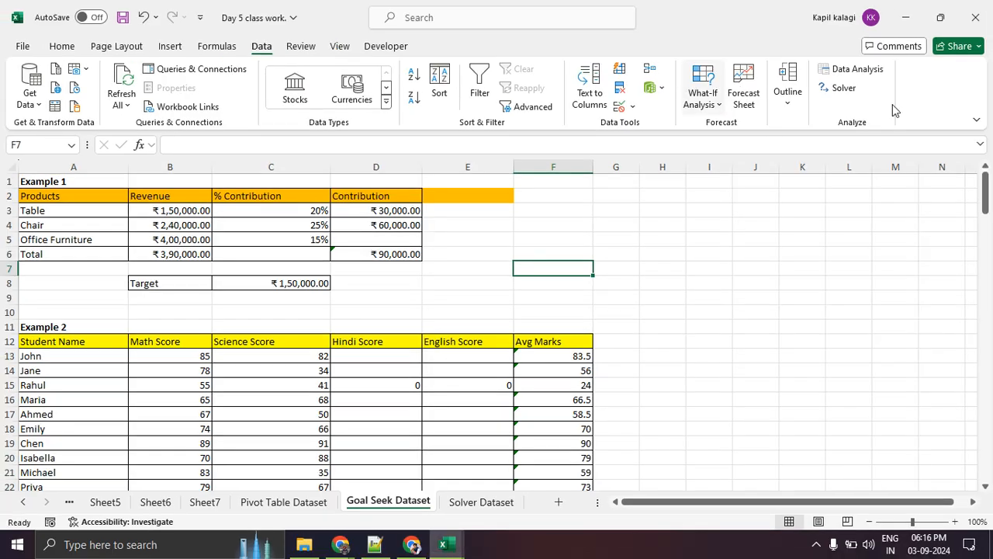
{"action": "left_click", "coordinate": [712, 104]}
{"action": "mouse_move", "coordinate": [766, 34]}
{"action": "left_mouse_down"}
{"action": "mouse_move", "coordinate": [702, 17]}
{"action": "mouse_move", "coordinate": [708, 276]}
{"action": "mouse_move", "coordinate": [831, 56]}
{"action": "mouse_move", "coordinate": [678, 64]}
{"action": "left_mouse_up"}
{"action": "left_click_drag", "start_coordinate": [502, 172], "coordinate": [668, 159]}
{"action": "mouse_move", "coordinate": [668, 147]}
{"action": "left_mouse_down"}
{"action": "mouse_move", "coordinate": [677, 161]}
{"action": "mouse_move", "coordinate": [664, 174]}
{"action": "left_mouse_up"}
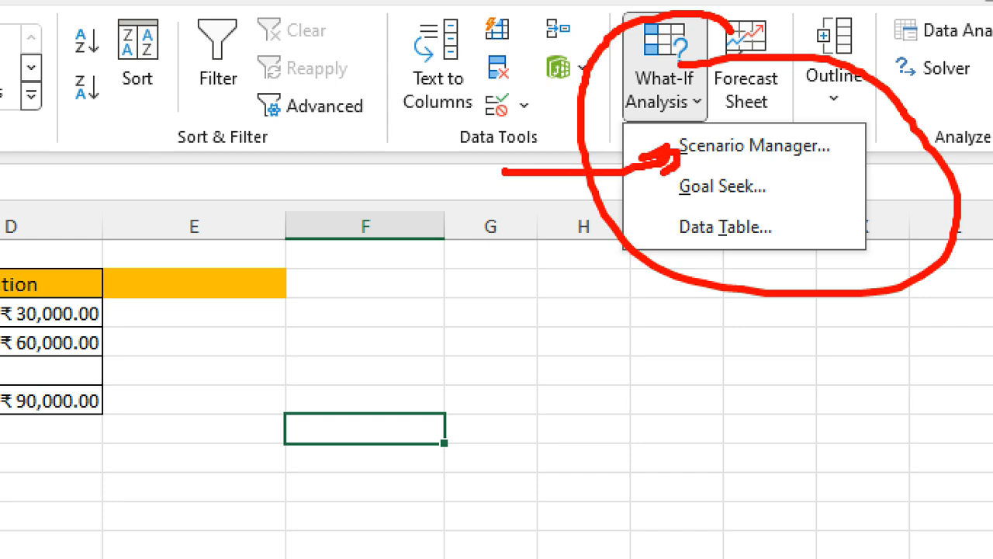
{"action": "key", "text": "Escape"}
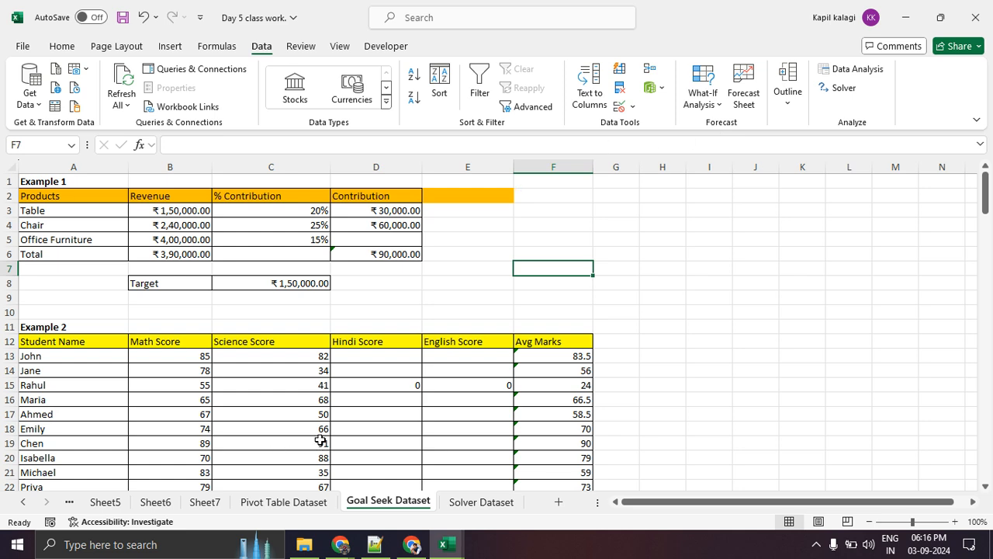
Return to the Solver Dataset sheet and look through the Day 5 workbook's sheet list.
{"action": "left_click", "coordinate": [470, 505]}
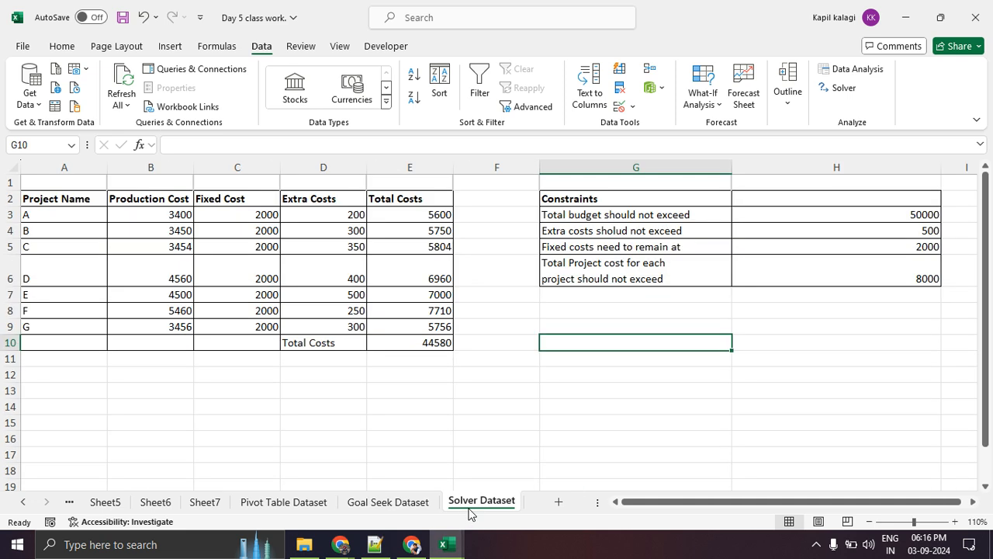
{"action": "left_click", "coordinate": [24, 504]}
{"action": "left_click", "coordinate": [24, 503]}
{"action": "left_click", "coordinate": [45, 502]}
{"action": "left_click", "coordinate": [45, 502]}
{"action": "left_click", "coordinate": [46, 502]}
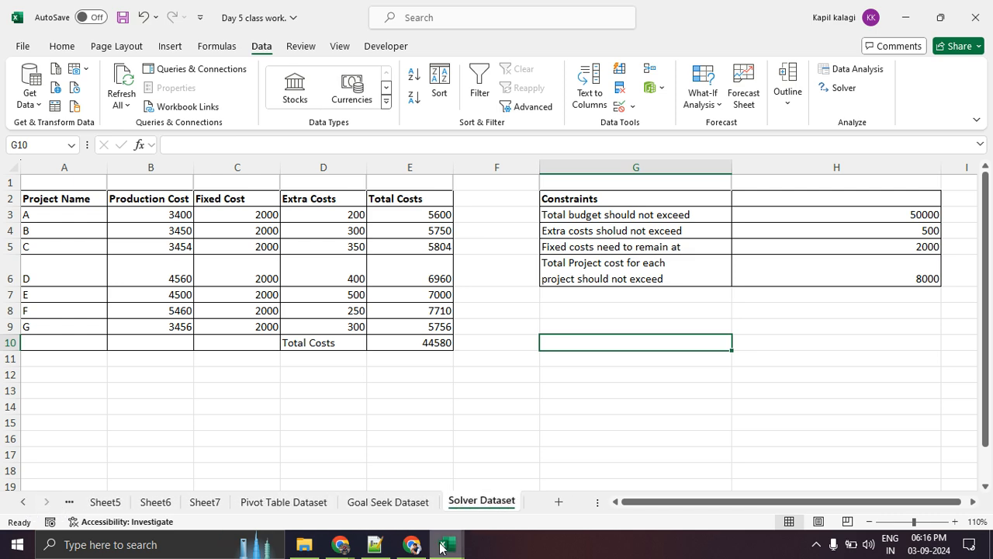
Switch to the Day 6 class work workbook and show its Scanario Manager sheet.
{"action": "mouse_move", "coordinate": [444, 546]}
{"action": "left_click", "coordinate": [388, 496]}
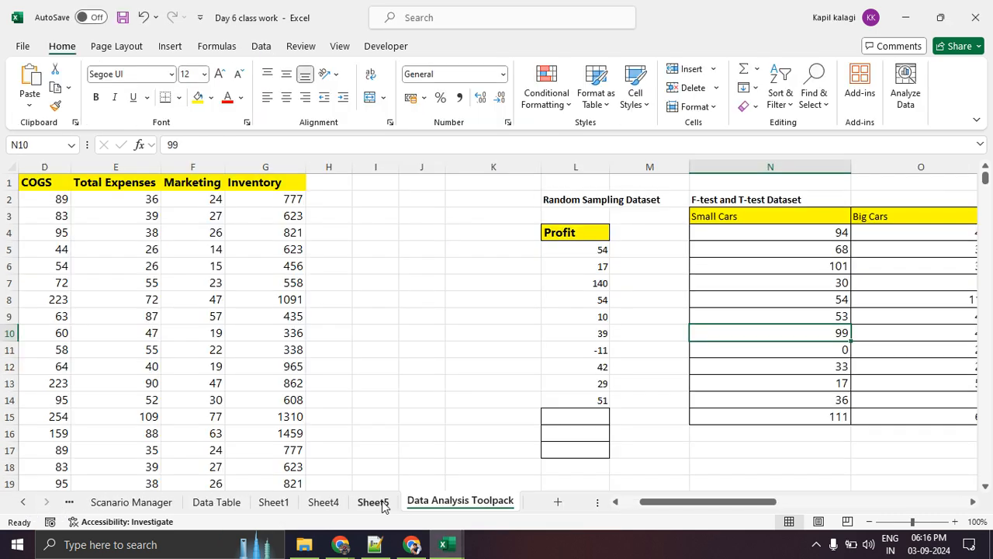
{"action": "left_click", "coordinate": [154, 504]}
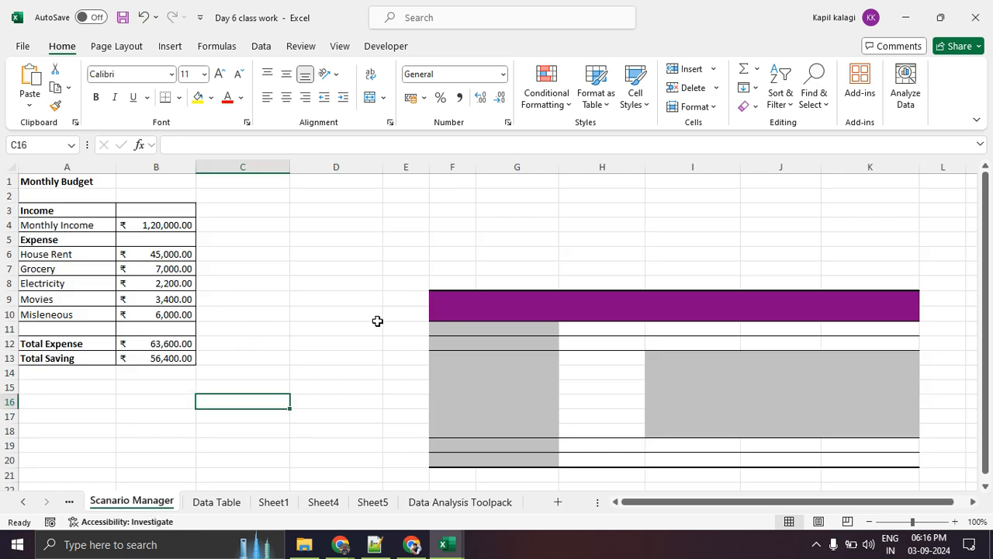
Clear the purple and grey formatted block beside the monthly budget by filling blank cells from E6 over it.
{"action": "left_click", "coordinate": [390, 251]}
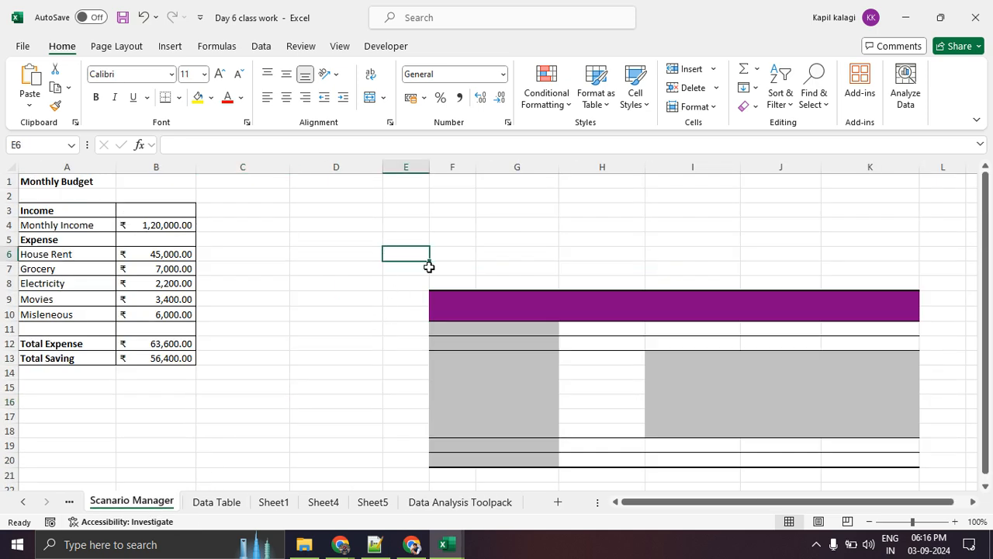
{"action": "left_click_drag", "start_coordinate": [429, 267], "coordinate": [435, 474]}
{"action": "left_click", "coordinate": [519, 347]}
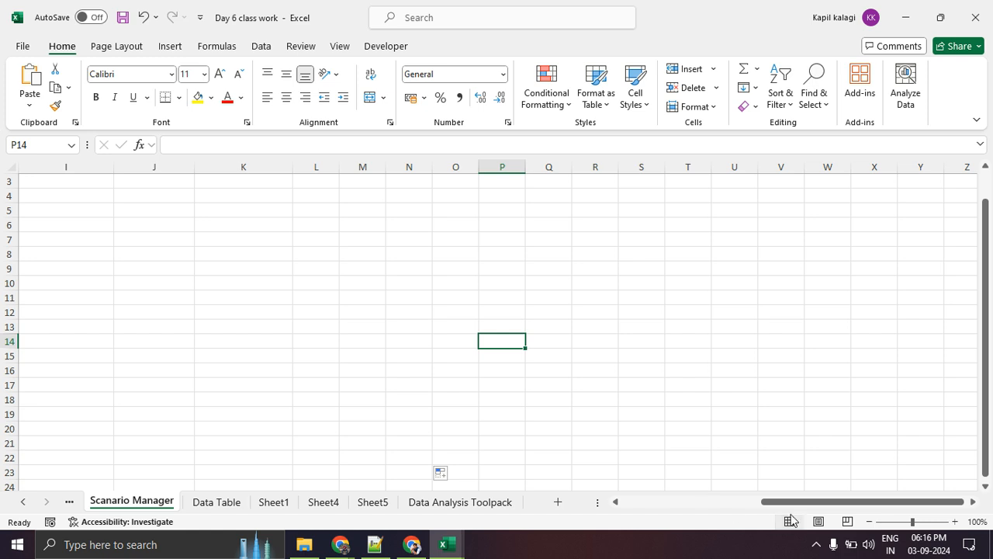
Examine the Monthly Budget table in A1:B13, covering income, expenses, total expense and total saving.
{"action": "left_click_drag", "start_coordinate": [814, 502], "coordinate": [492, 501]}
{"action": "scroll", "coordinate": [250, 297], "scroll_direction": "up", "scroll_amount": 1}
{"action": "left_click", "coordinate": [250, 297]}
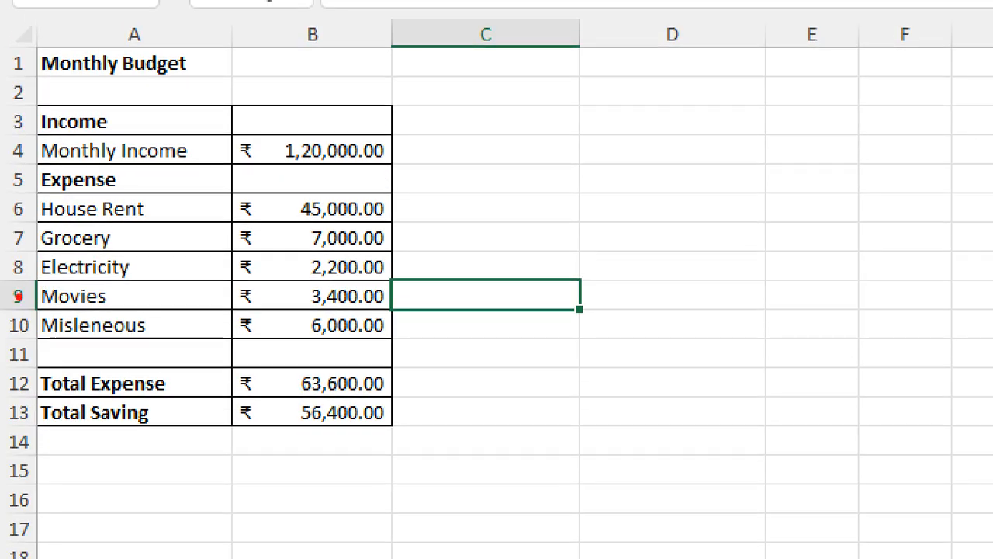
{"action": "mouse_move", "coordinate": [210, 40]}
{"action": "left_mouse_down"}
{"action": "mouse_move", "coordinate": [48, 450]}
{"action": "mouse_move", "coordinate": [431, 137]}
{"action": "mouse_move", "coordinate": [208, 36]}
{"action": "left_mouse_up"}
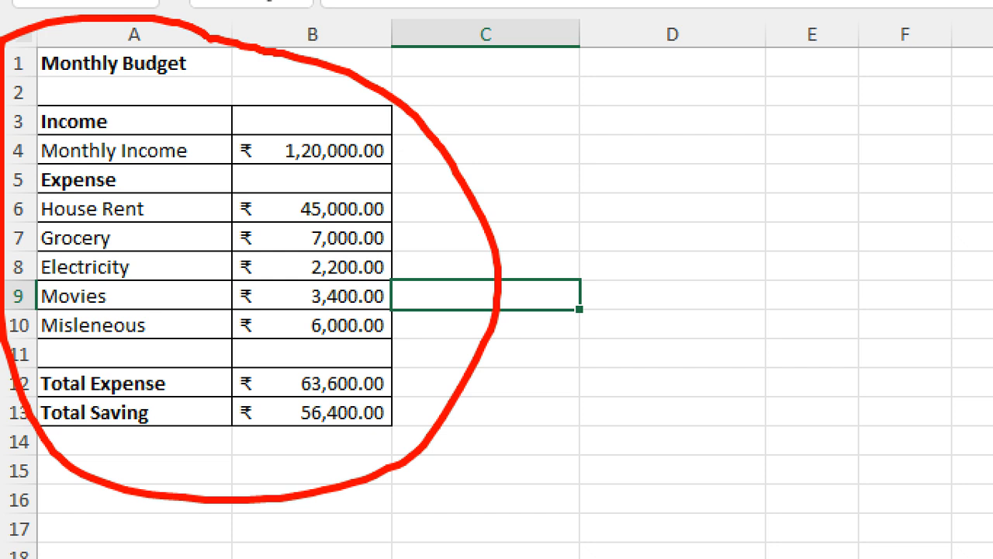
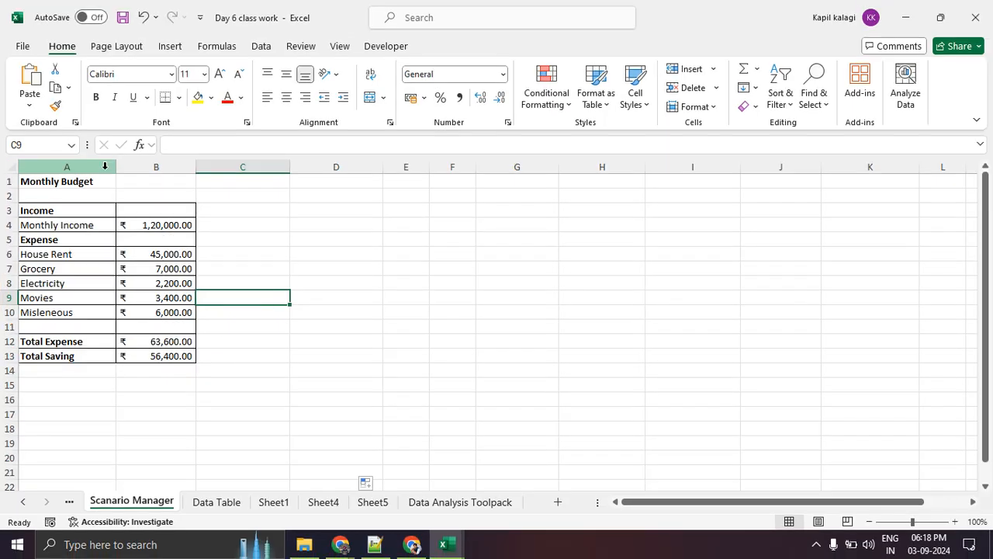
Look through the income and expense items of the Monthly Budget table, row by row.
{"action": "key", "text": "Left"}
{"action": "key", "text": "Up"}
{"action": "key", "text": "Up"}
{"action": "key", "text": "Left"}
{"action": "key", "text": "Up"}
{"action": "key", "text": "Up"}
{"action": "key", "text": "Up"}
{"action": "key", "text": "Down"}
{"action": "key", "text": "Down"}
{"action": "key", "text": "Down"}
{"action": "key", "text": "Down"}
{"action": "key", "text": "Down"}
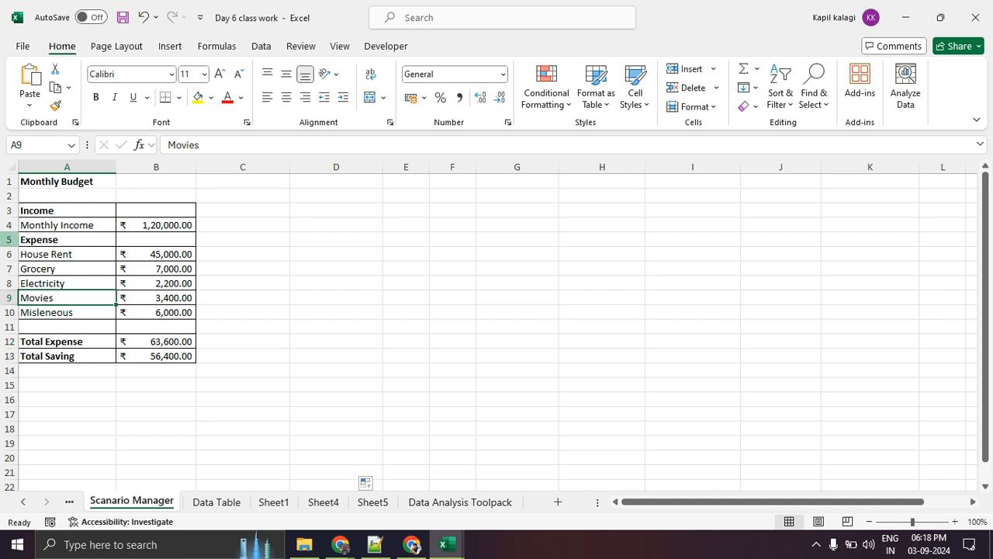
Delete the existing scenarios Job_in_Bangalore, Job_in_Mumbai and Job_in_pune from Scenario Manager, leaving the list empty.
{"action": "left_click", "coordinate": [262, 47]}
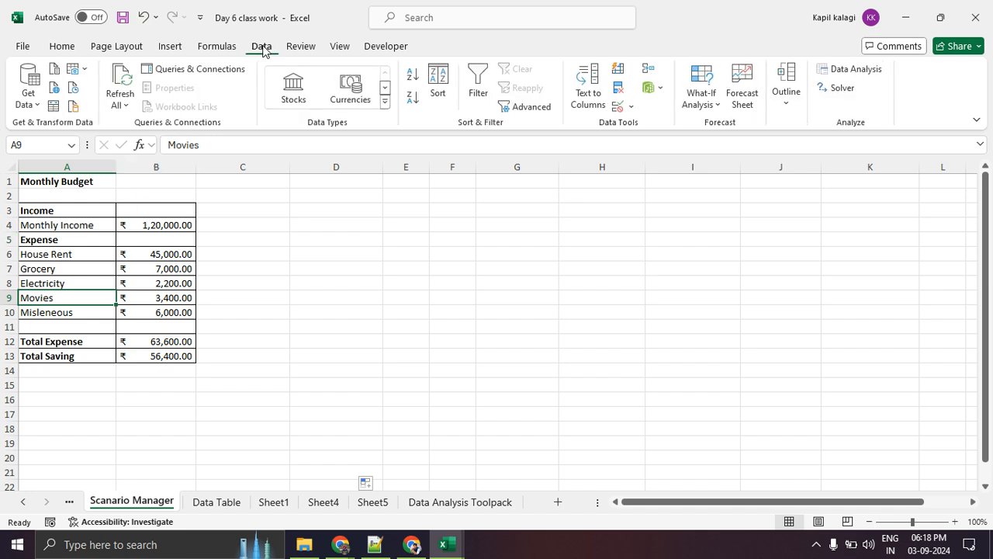
{"action": "left_click", "coordinate": [717, 109]}
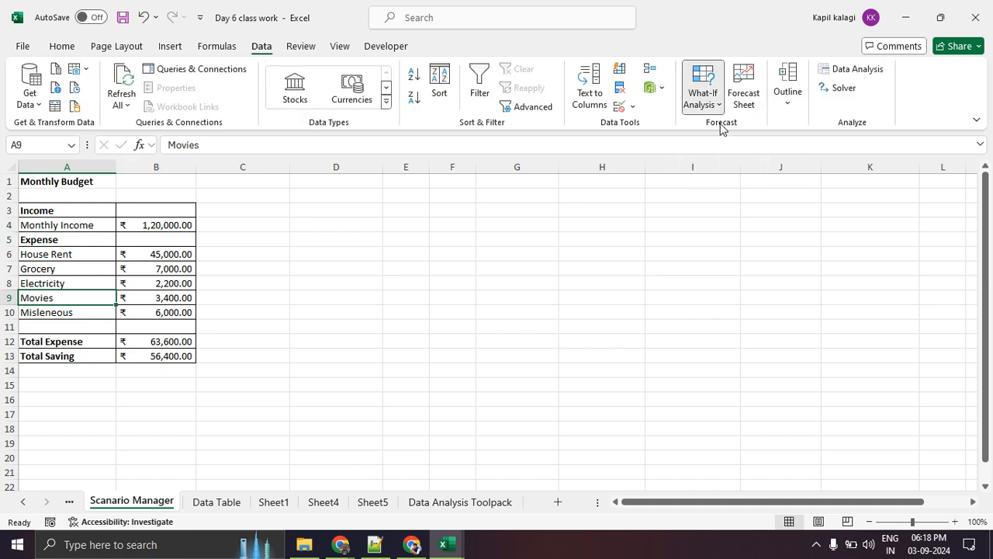
{"action": "left_click", "coordinate": [720, 127]}
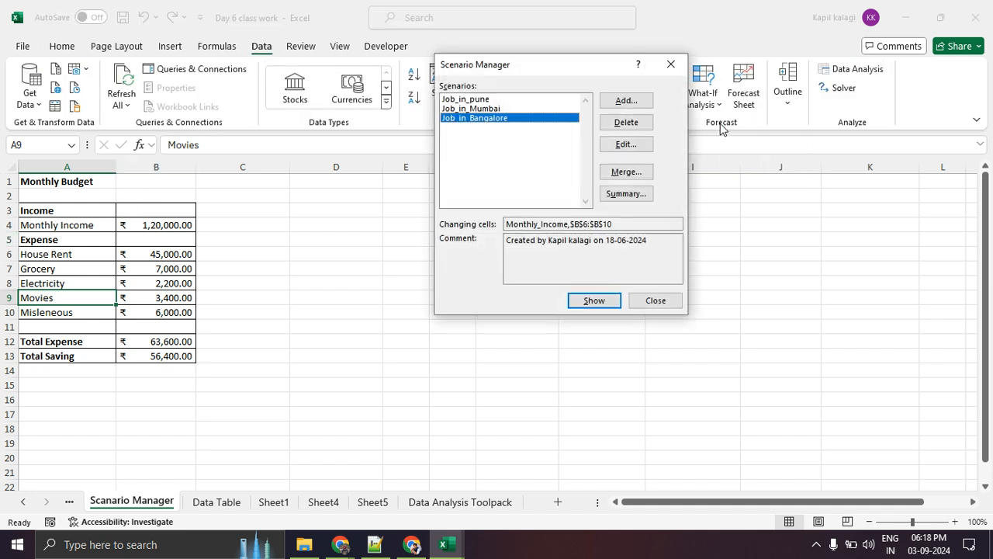
{"action": "left_click", "coordinate": [641, 124]}
{"action": "left_click", "coordinate": [641, 122]}
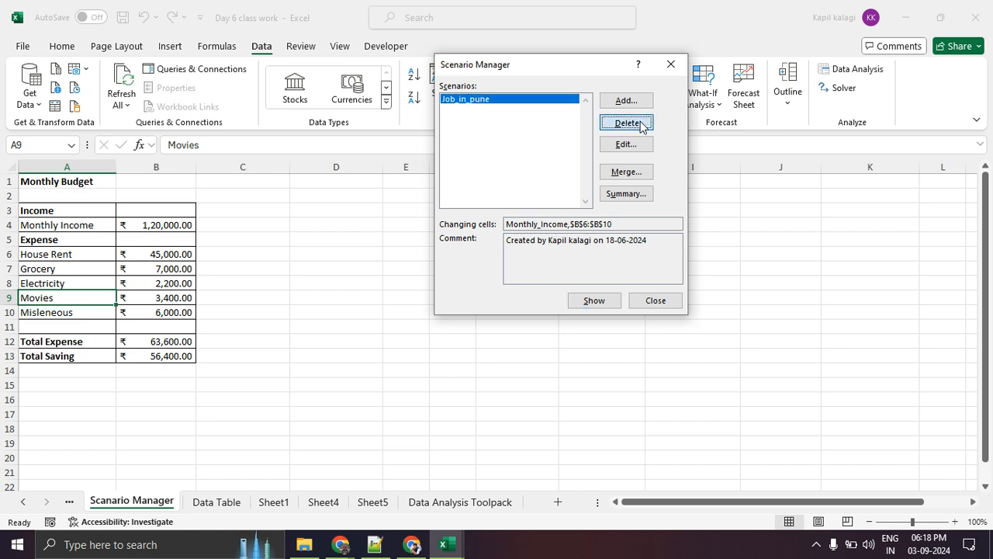
{"action": "left_click", "coordinate": [640, 122]}
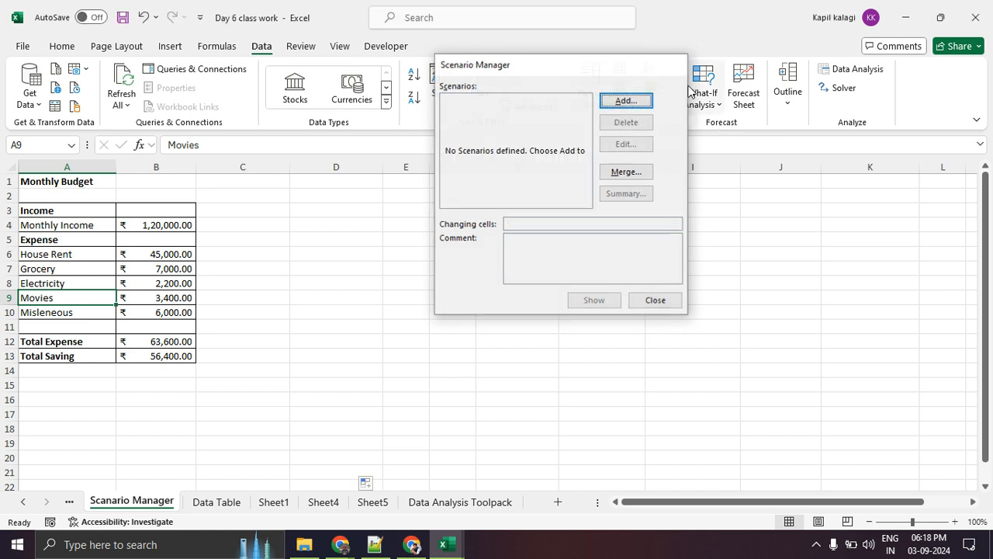
{"action": "left_click", "coordinate": [671, 65]}
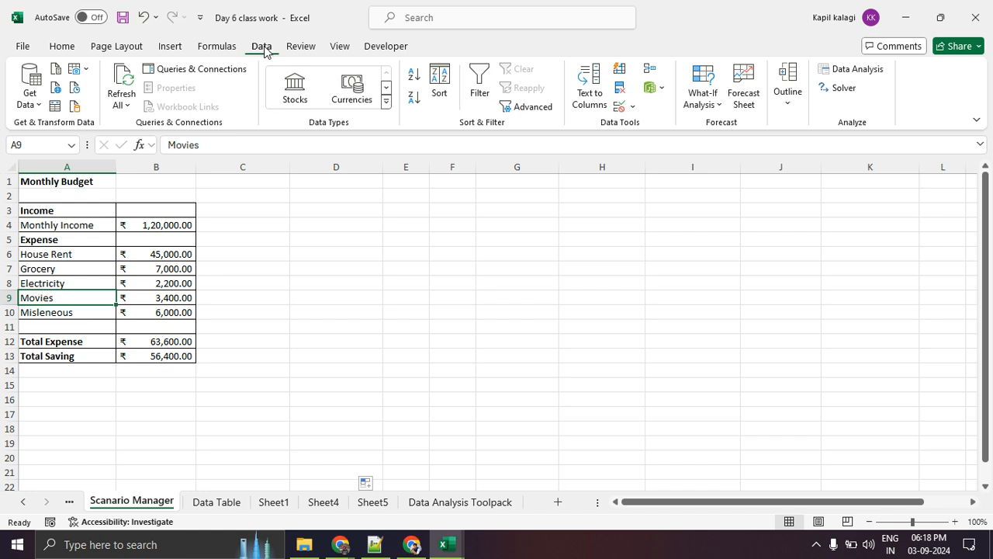
Reopen Scenario Manager from the what-if tools and start adding a new scenario.
{"action": "mouse_move", "coordinate": [268, 22]}
{"action": "left_mouse_down"}
{"action": "mouse_move", "coordinate": [214, 59]}
{"action": "mouse_move", "coordinate": [264, 20]}
{"action": "mouse_move", "coordinate": [408, 48]}
{"action": "mouse_move", "coordinate": [689, 75]}
{"action": "mouse_move", "coordinate": [706, 54]}
{"action": "mouse_move", "coordinate": [760, 82]}
{"action": "mouse_move", "coordinate": [702, 56]}
{"action": "left_mouse_up"}
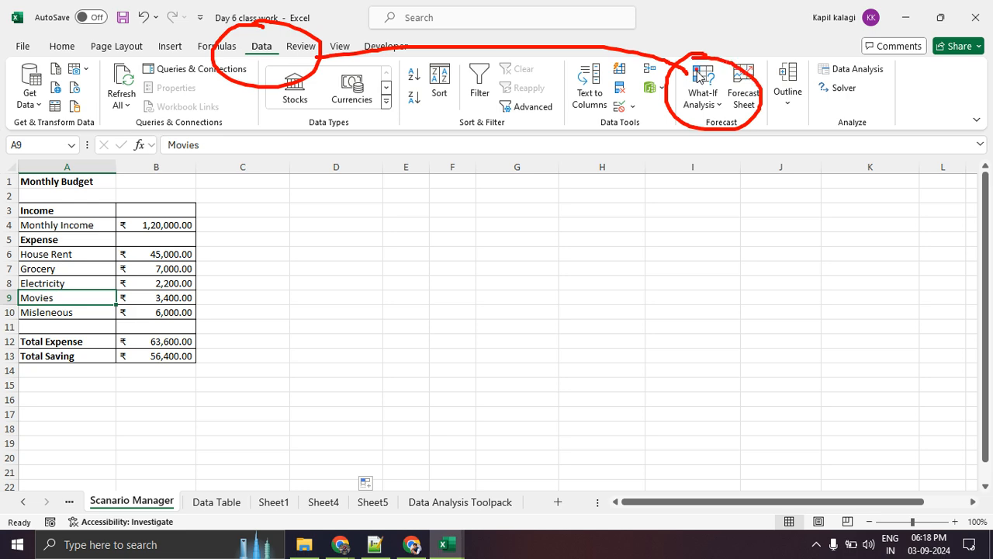
{"action": "key", "text": "Escape"}
{"action": "left_click", "coordinate": [702, 93]}
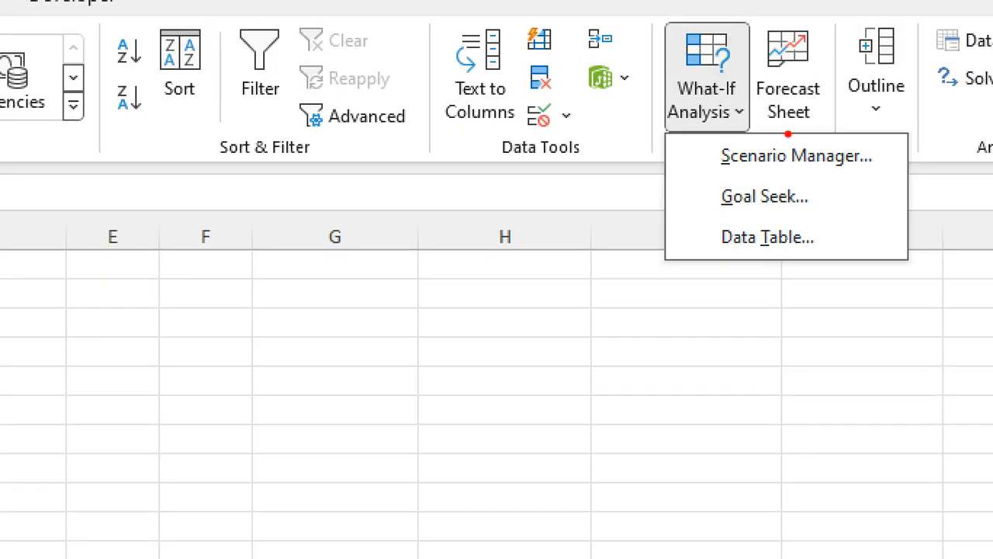
{"action": "mouse_move", "coordinate": [788, 133]}
{"action": "left_mouse_down"}
{"action": "mouse_move", "coordinate": [685, 227]}
{"action": "mouse_move", "coordinate": [790, 117]}
{"action": "mouse_move", "coordinate": [779, 118]}
{"action": "left_mouse_up"}
{"action": "key", "text": "Escape"}
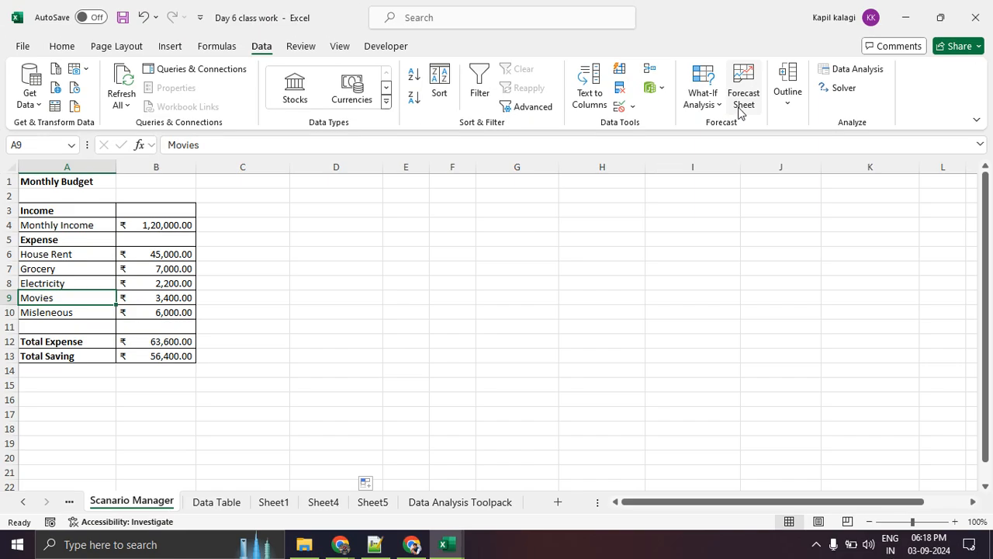
{"action": "left_click", "coordinate": [703, 99]}
{"action": "left_click", "coordinate": [713, 128]}
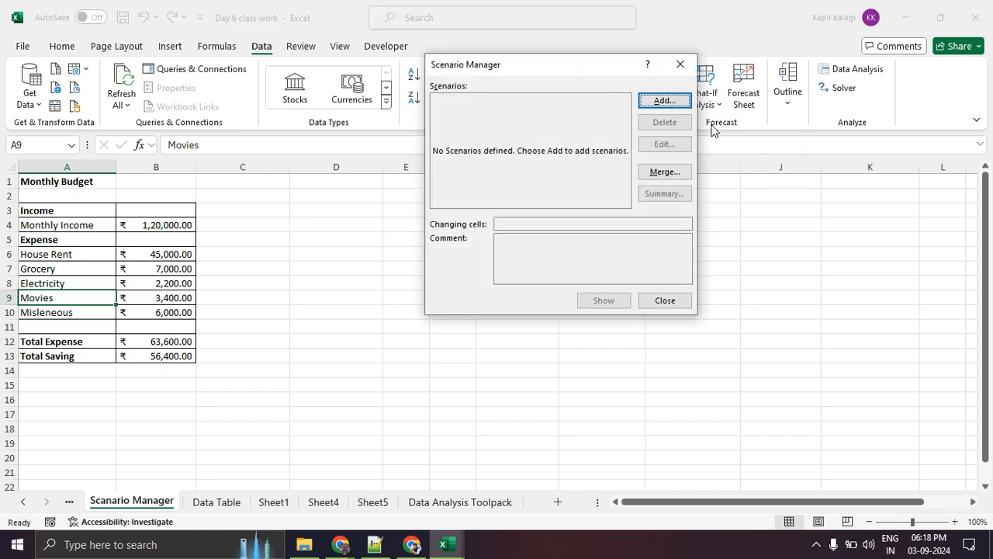
{"action": "key", "text": "ctrl+2"}
{"action": "mouse_move", "coordinate": [704, 84]}
{"action": "left_mouse_down"}
{"action": "mouse_move", "coordinate": [719, 91]}
{"action": "mouse_move", "coordinate": [661, 82]}
{"action": "left_mouse_up"}
{"action": "key", "text": "Escape"}
{"action": "left_click", "coordinate": [665, 101]}
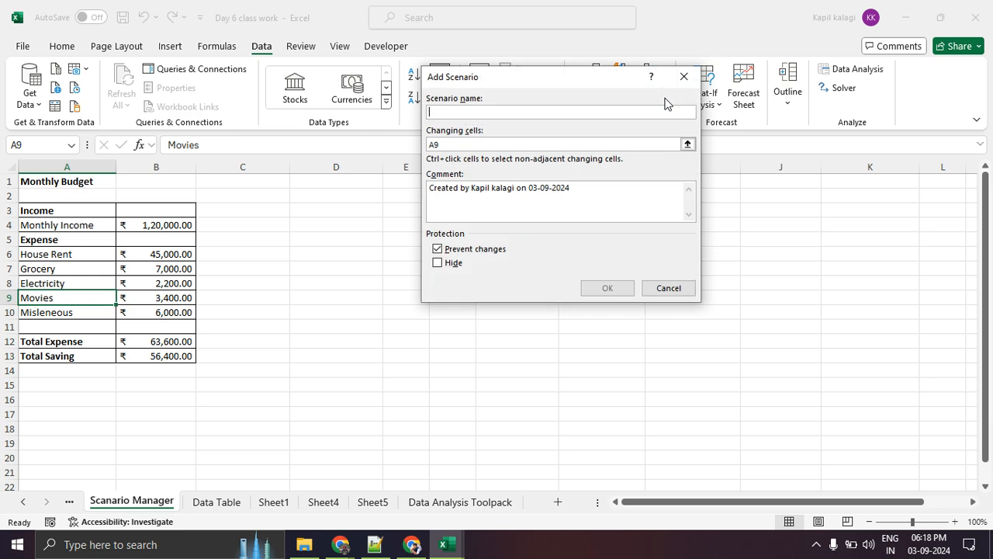
Name the new scenario job_in_pune.
{"action": "key", "text": "ctrl+1"}
{"action": "left_click", "coordinate": [491, 105]}
{"action": "mouse_move", "coordinate": [491, 104]}
{"action": "left_mouse_down"}
{"action": "mouse_move", "coordinate": [297, 116]}
{"action": "mouse_move", "coordinate": [543, 124]}
{"action": "left_mouse_up"}
{"action": "key", "text": "Escape"}
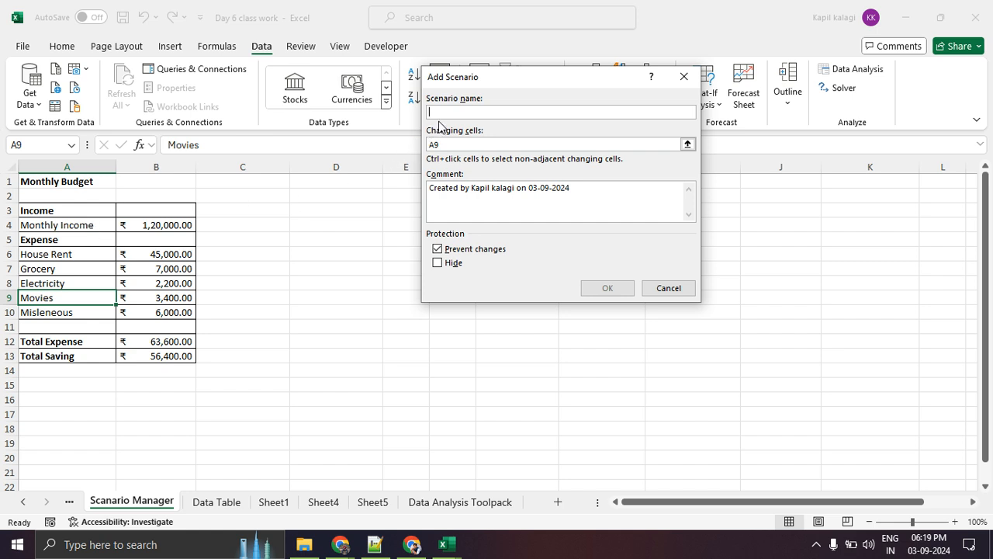
{"action": "type", "text": "job_in"}
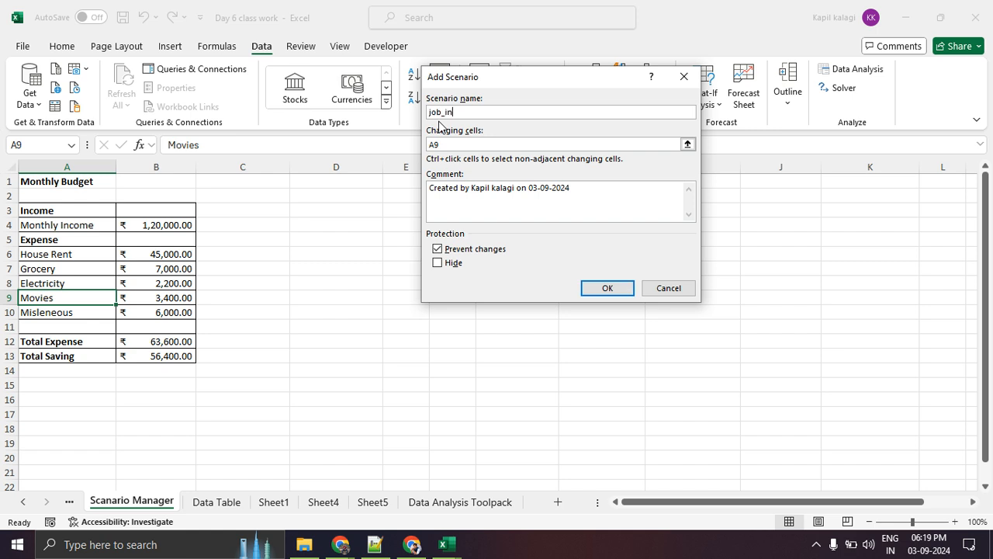
{"action": "type", "text": "_pune"}
Replace the suggested changing cell with the monthly income cell B4, followed by a comma for further cells.
{"action": "left_click", "coordinate": [443, 144]}
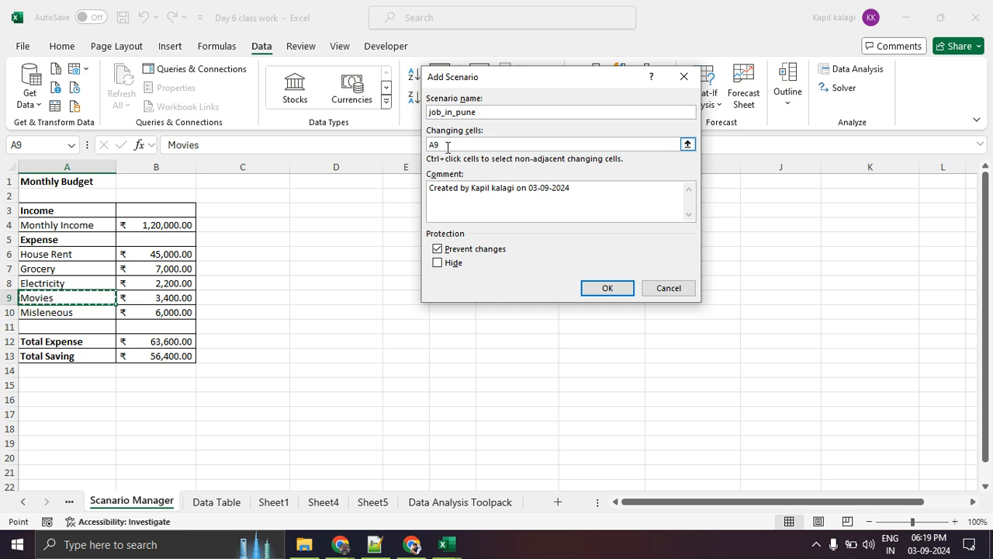
{"action": "key", "text": "BackSpace"}
{"action": "key", "text": "BackSpace"}
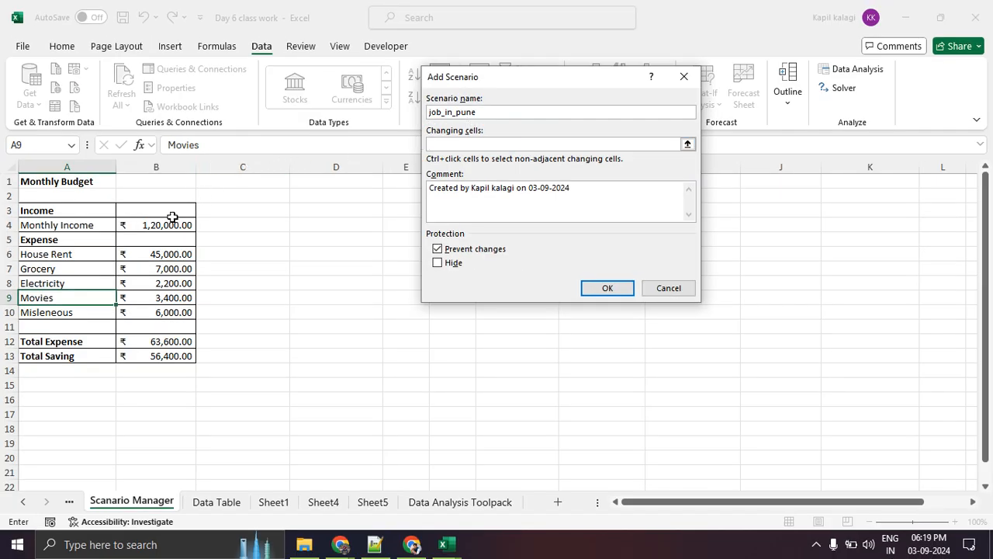
{"action": "left_click", "coordinate": [159, 223]}
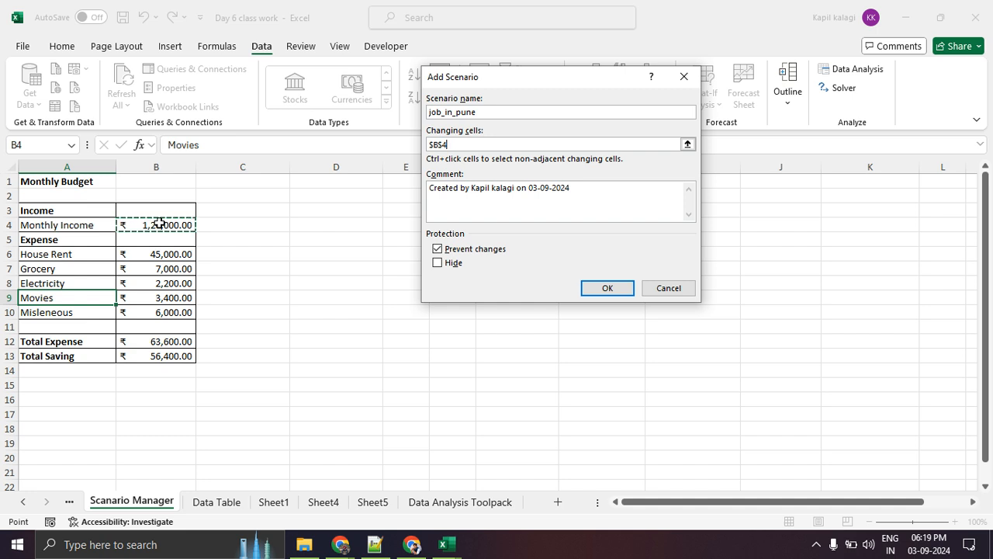
{"action": "type", "text": ","}
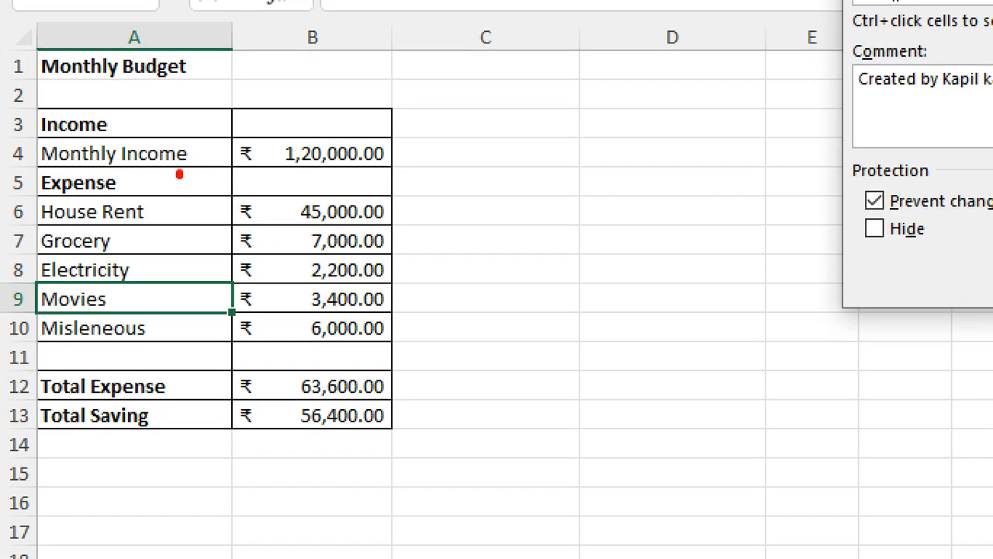
Add the expense cells B6:B10, from house rent to Misleneous, to the changing cells and accept the scenario definition.
{"action": "mouse_move", "coordinate": [179, 174]}
{"action": "left_mouse_down"}
{"action": "mouse_move", "coordinate": [199, 207]}
{"action": "mouse_move", "coordinate": [49, 185]}
{"action": "left_mouse_up"}
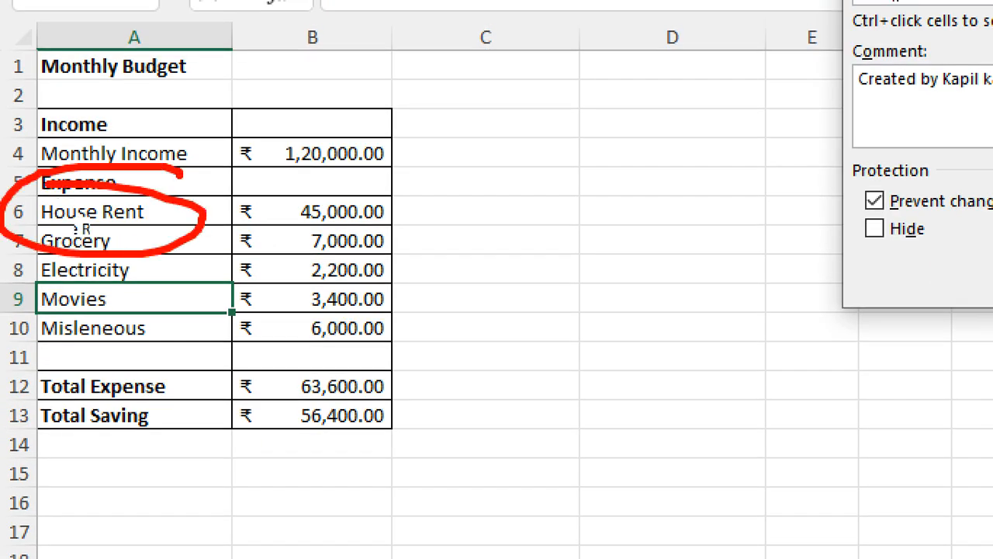
{"action": "key", "text": "Escape"}
{"action": "key", "text": "ctrl+1"}
{"action": "left_click_drag", "start_coordinate": [2, 224], "coordinate": [74, 200]}
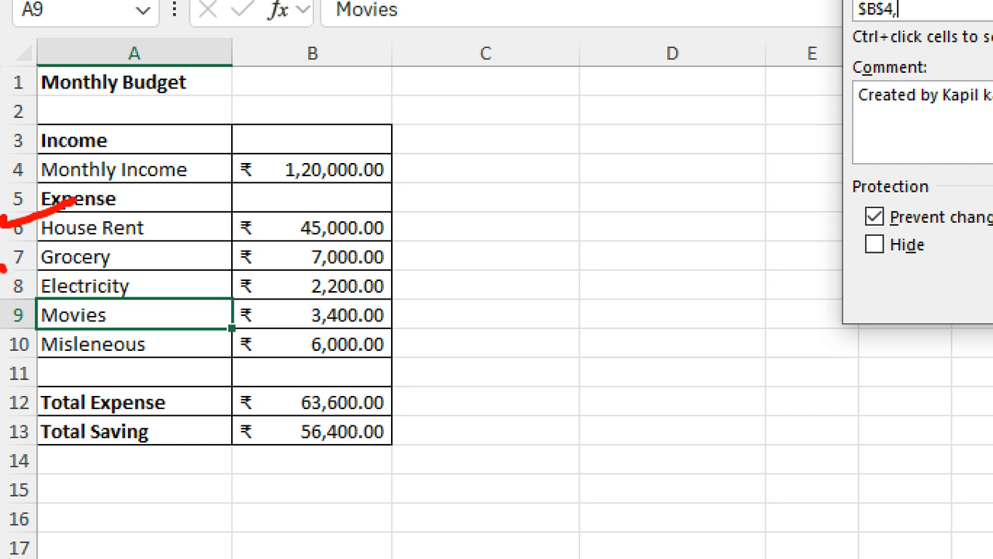
{"action": "left_click_drag", "start_coordinate": [1, 266], "coordinate": [68, 232]}
{"action": "left_click_drag", "start_coordinate": [18, 280], "coordinate": [96, 258]}
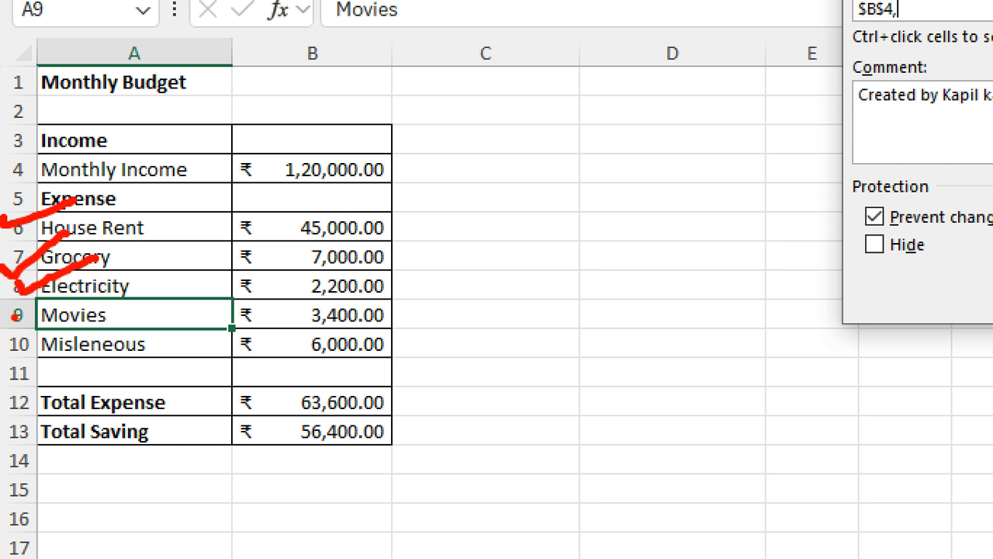
{"action": "left_click_drag", "start_coordinate": [11, 321], "coordinate": [96, 269]}
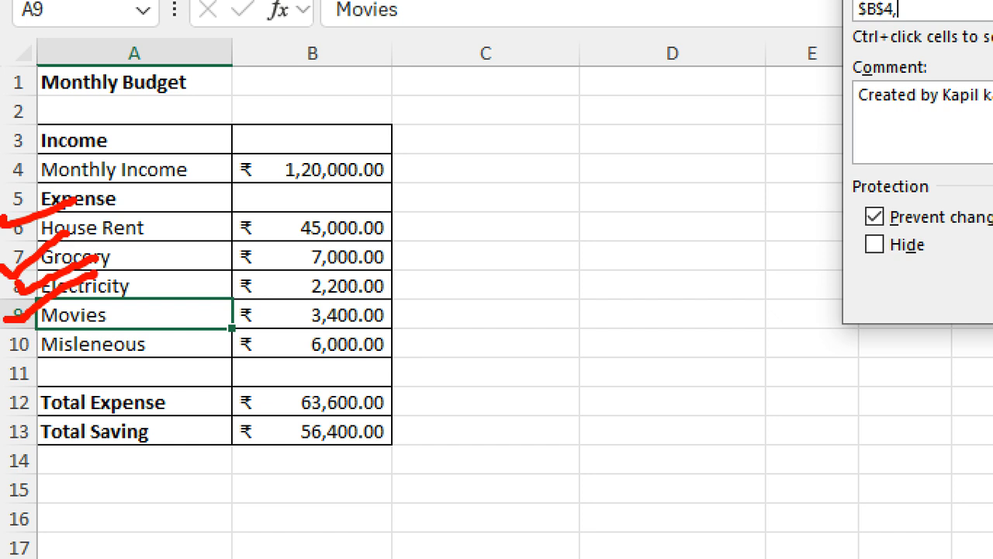
{"action": "left_click_drag", "start_coordinate": [24, 343], "coordinate": [137, 292]}
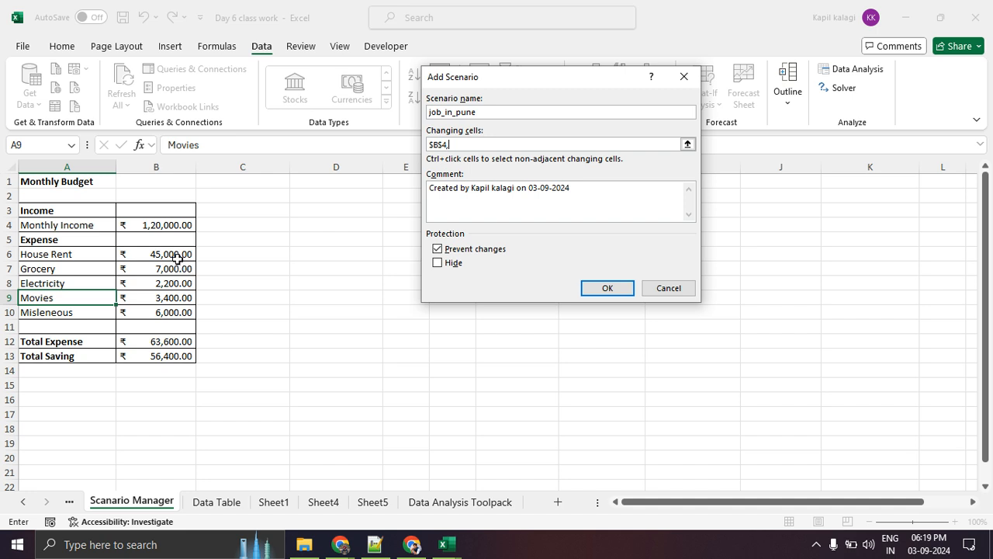
{"action": "left_click_drag", "start_coordinate": [176, 258], "coordinate": [178, 312]}
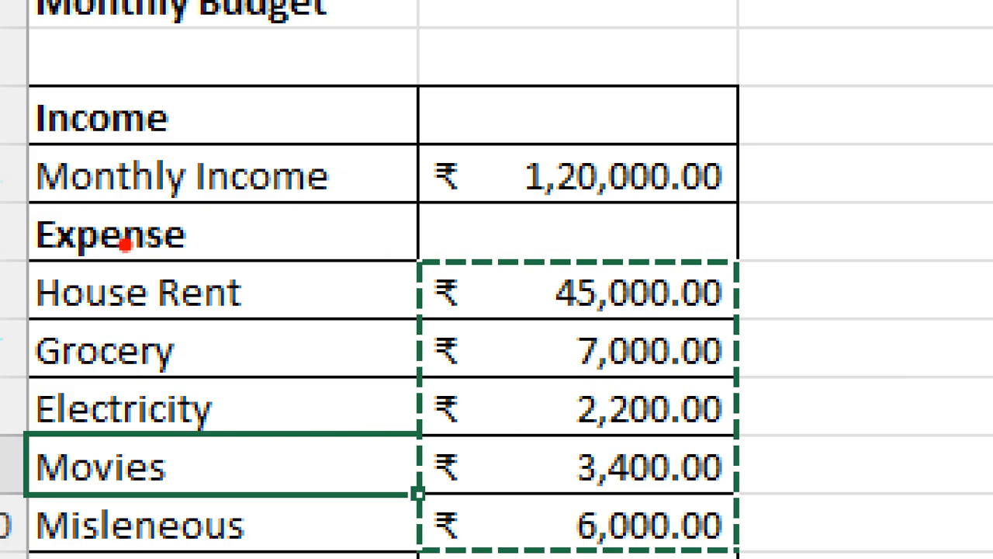
{"action": "left_click_drag", "start_coordinate": [715, 294], "coordinate": [856, 265]}
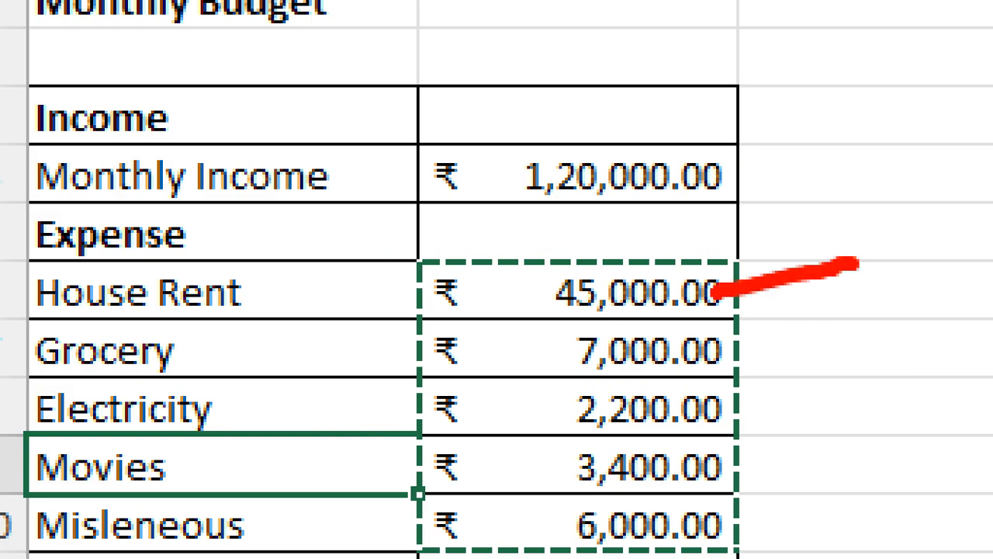
{"action": "left_click_drag", "start_coordinate": [757, 366], "coordinate": [818, 339]}
{"action": "left_click_drag", "start_coordinate": [707, 425], "coordinate": [778, 404]}
{"action": "left_click_drag", "start_coordinate": [727, 468], "coordinate": [772, 457]}
{"action": "left_click_drag", "start_coordinate": [690, 554], "coordinate": [730, 501]}
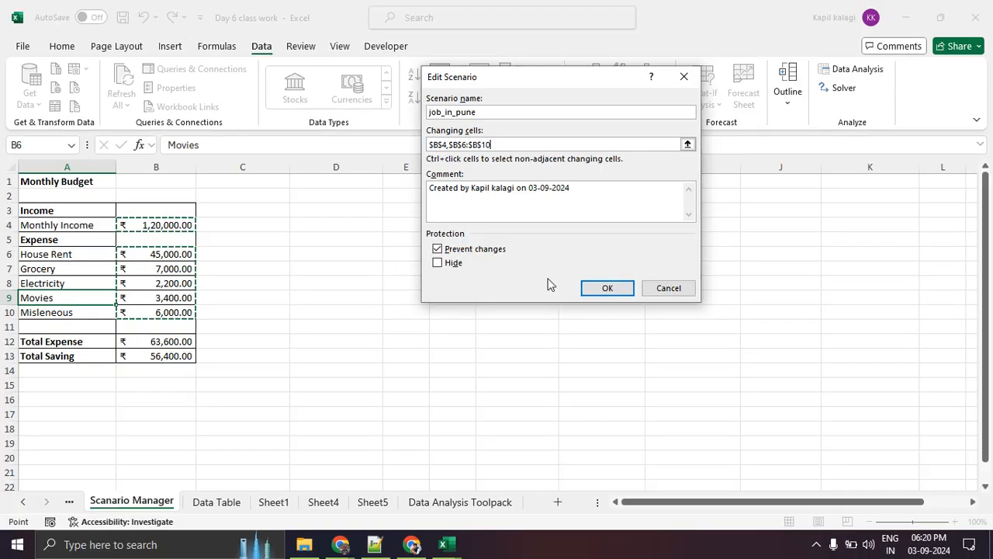
{"action": "left_click", "coordinate": [582, 286]}
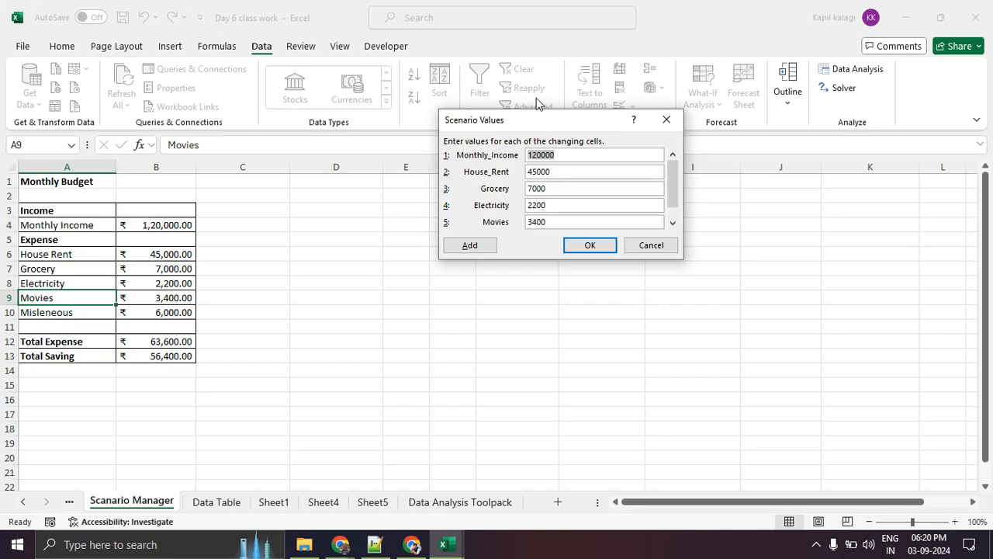
Review the scenario values from Monthly_Income through Misleneous beside the budget table and accept them for job_in_pune.
{"action": "left_click_drag", "start_coordinate": [534, 118], "coordinate": [338, 184]}
{"action": "left_click_drag", "start_coordinate": [172, 253], "coordinate": [464, 263]}
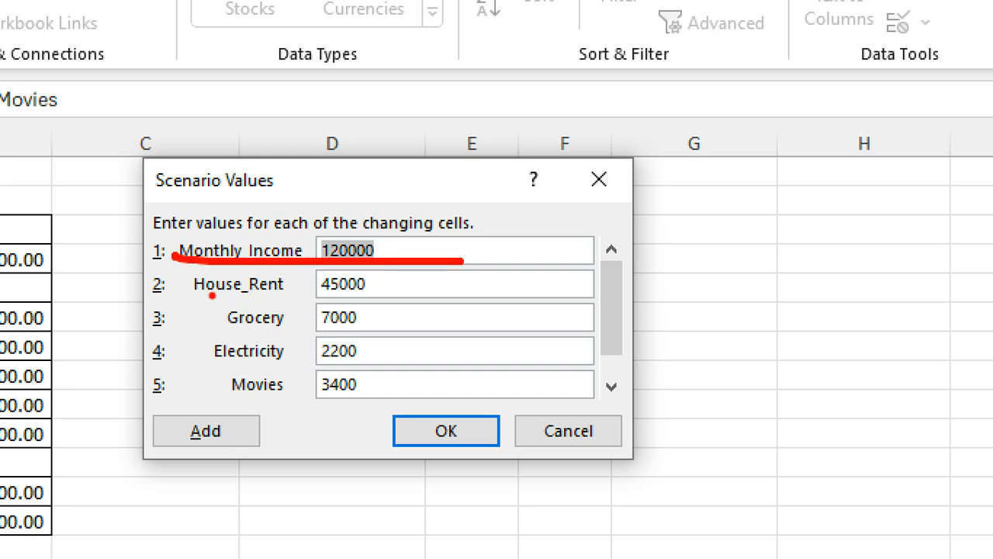
{"action": "left_click_drag", "start_coordinate": [190, 301], "coordinate": [366, 295]}
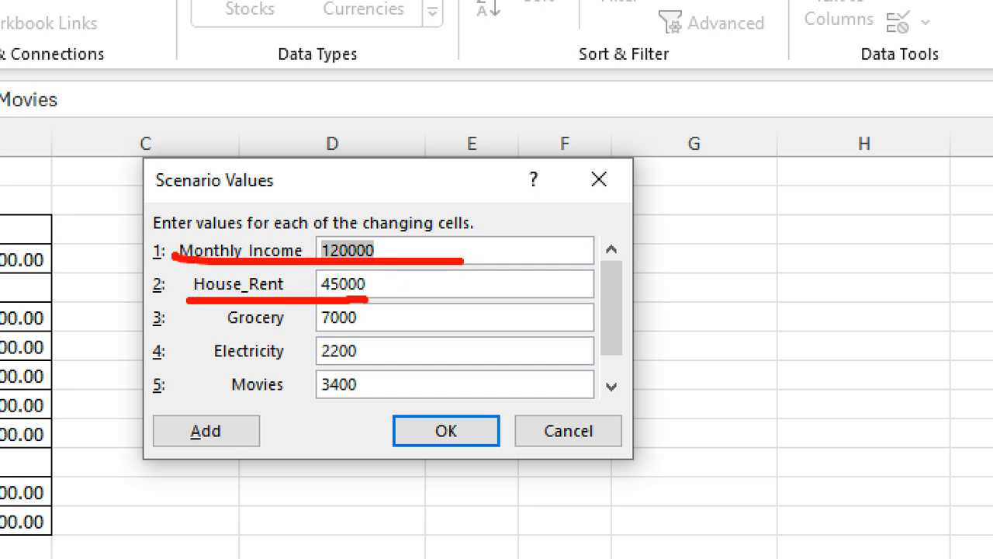
{"action": "left_click_drag", "start_coordinate": [217, 329], "coordinate": [395, 330]}
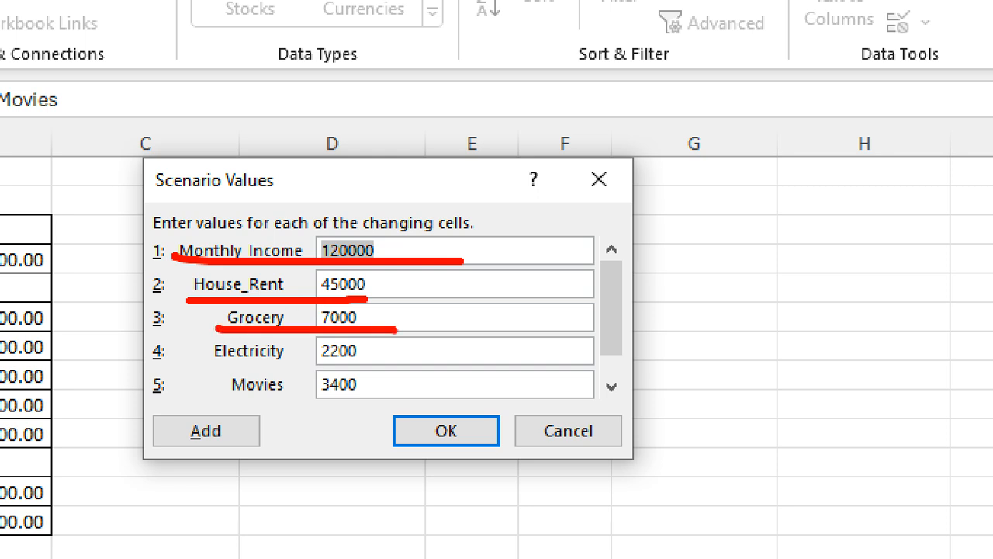
{"action": "left_click_drag", "start_coordinate": [202, 362], "coordinate": [395, 362]}
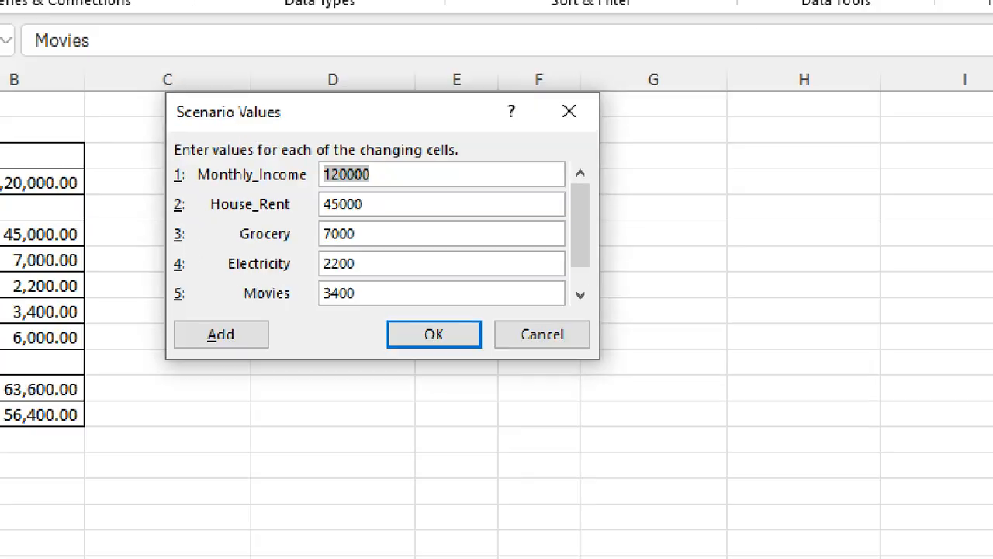
{"action": "left_click_drag", "start_coordinate": [337, 286], "coordinate": [414, 293]}
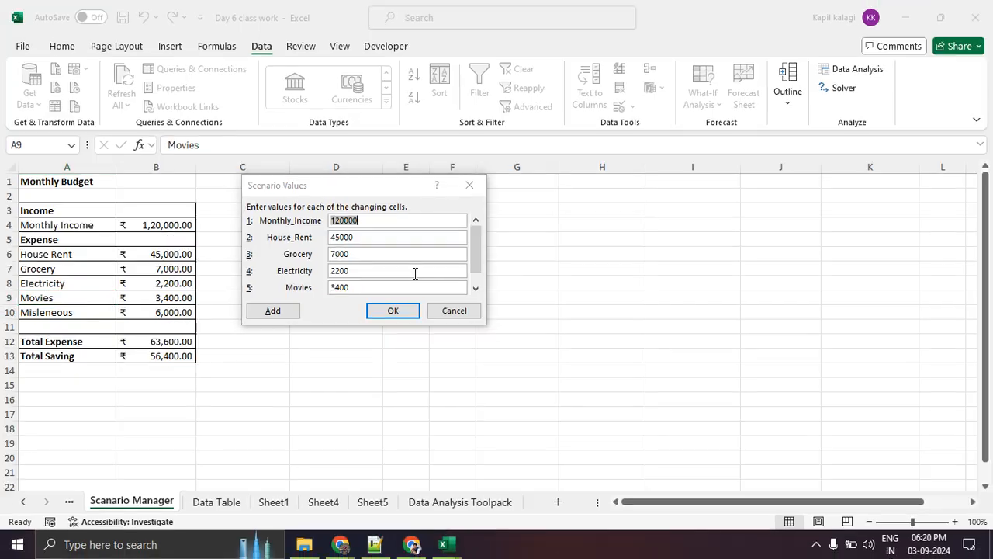
{"action": "left_click_drag", "start_coordinate": [477, 234], "coordinate": [474, 268]}
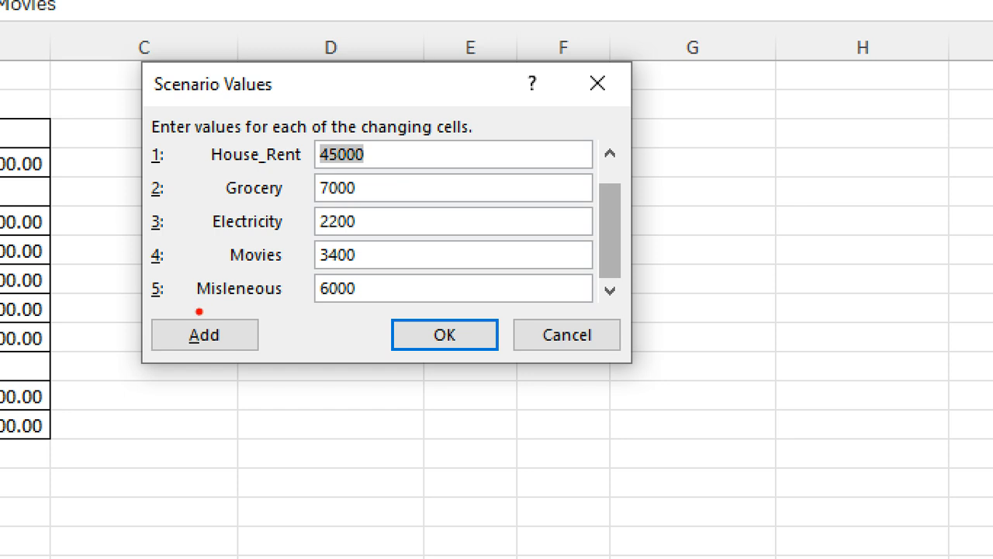
{"action": "left_click_drag", "start_coordinate": [193, 299], "coordinate": [351, 305]}
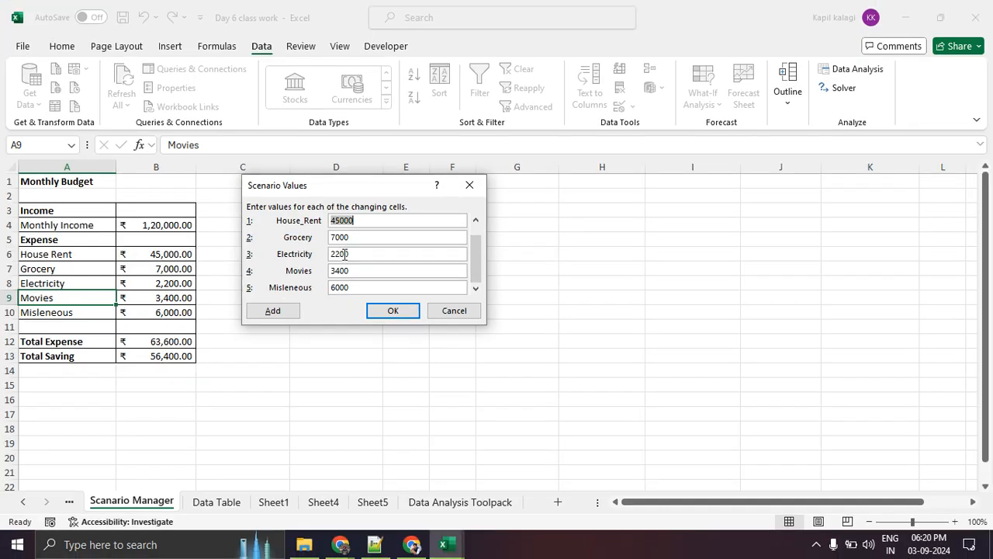
{"action": "left_click", "coordinate": [381, 315]}
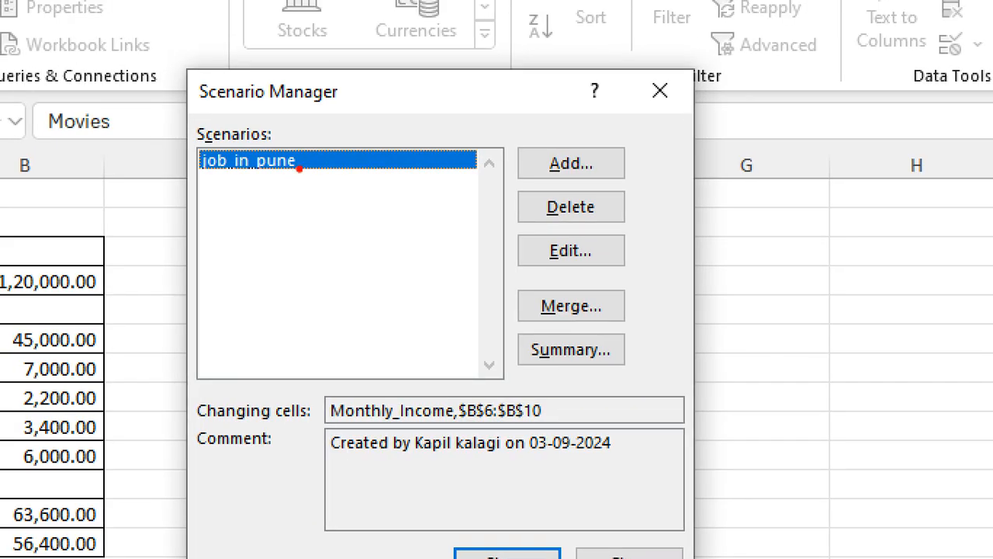
Add a second scenario named job_in_bangalore with the changing cells B4,B6:B10 and accept its definition.
{"action": "mouse_move", "coordinate": [293, 167]}
{"action": "left_mouse_down"}
{"action": "mouse_move", "coordinate": [244, 164]}
{"action": "mouse_move", "coordinate": [305, 173]}
{"action": "left_mouse_up"}
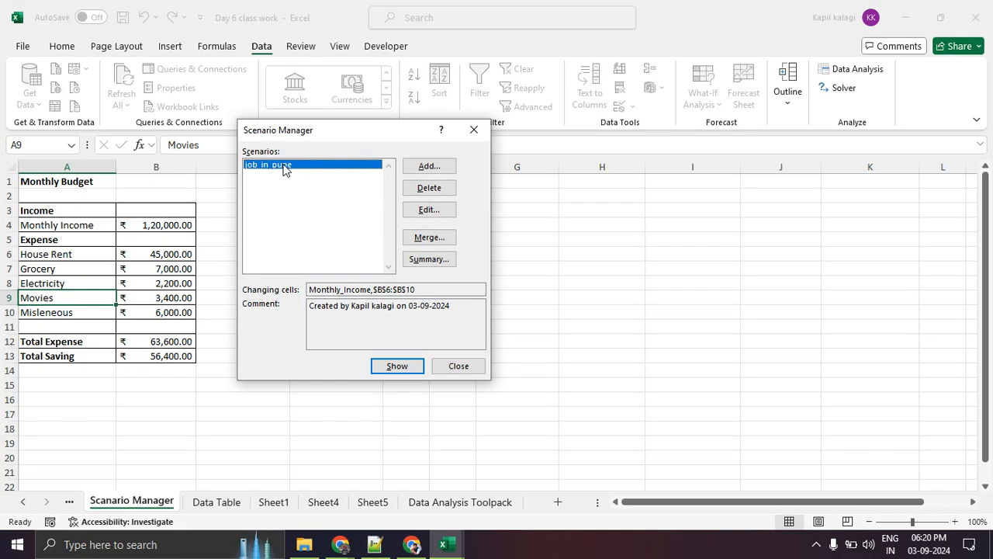
{"action": "left_click_drag", "start_coordinate": [295, 133], "coordinate": [402, 125]}
{"action": "left_click", "coordinate": [531, 157]}
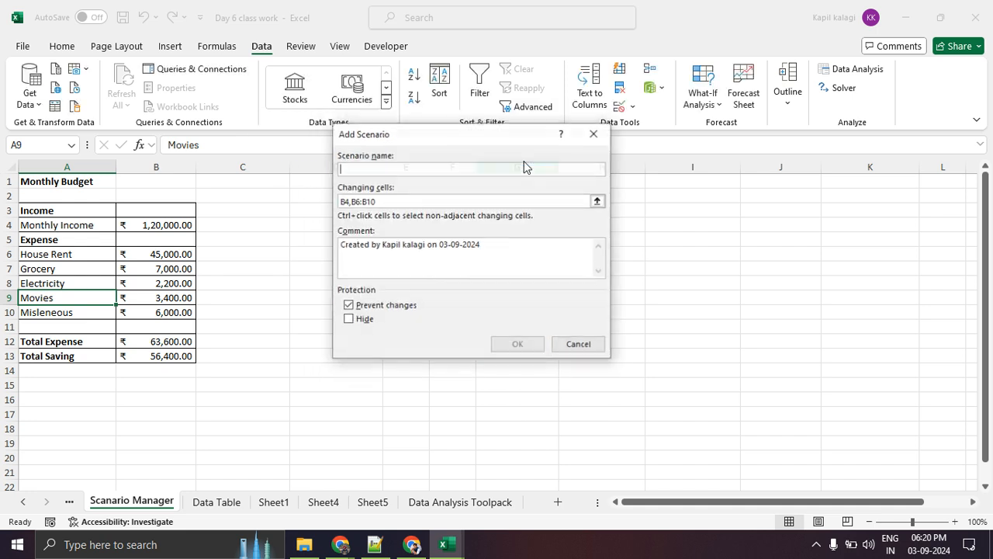
{"action": "type", "text": "job_i"}
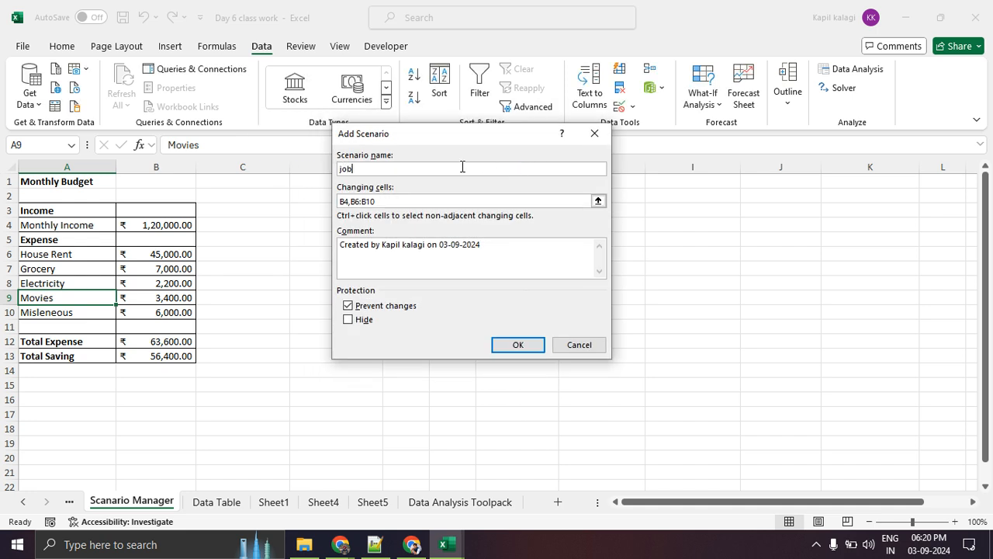
{"action": "type", "text": "n_bangalore"}
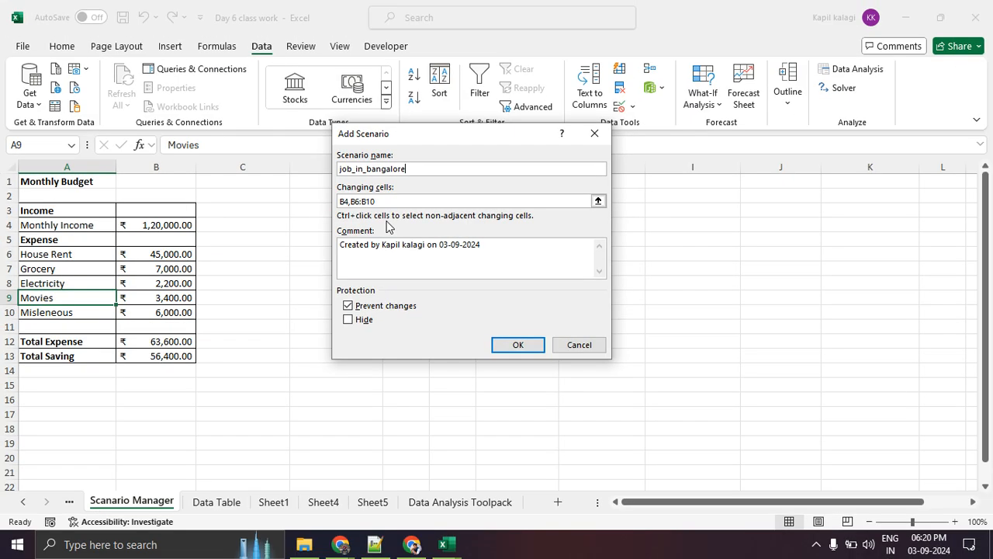
{"action": "left_click", "coordinate": [512, 345]}
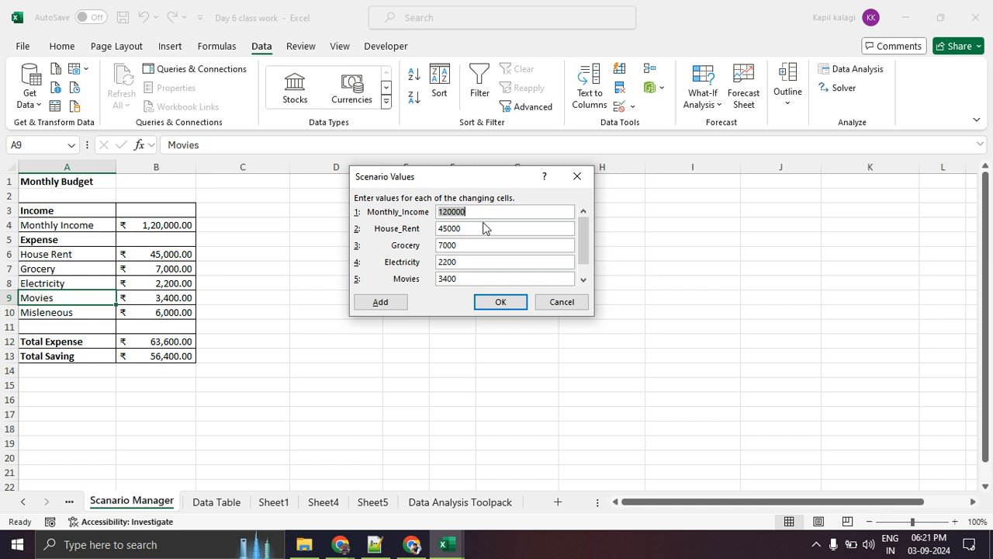
Set Monthly_Income to 180000 and House_Rent to 65000 for the job_in_bangalore scenario.
{"action": "type", "text": "180000"}
{"action": "key", "text": "Left"}
{"action": "key", "text": "Left"}
{"action": "key", "text": "BackSpace"}
{"action": "key", "text": "BackSpace"}
{"action": "type", "text": "65"}
Set Grocery to 8500 and Electricity to 2500 for the job_in_bangalore scenario.
{"action": "left_click", "coordinate": [463, 244]}
{"action": "key", "text": "BackSpace"}
{"action": "key", "text": "BackSpace"}
{"action": "key", "text": "BackSpace"}
{"action": "key", "text": "BackSpace"}
{"action": "type", "text": "8500"}
{"action": "left_click", "coordinate": [457, 265]}
{"action": "key", "text": "BackSpace"}
{"action": "type", "text": "5"}
Set Movies to 5000 and Misleneous to 9000 for job_in_bangalore and accept the scenario values.
{"action": "left_click_drag", "start_coordinate": [585, 249], "coordinate": [519, 272]}
{"action": "left_click", "coordinate": [473, 261]}
{"action": "key", "text": "BackSpace"}
{"action": "key", "text": "BackSpace"}
{"action": "key", "text": "BackSpace"}
{"action": "key", "text": "BackSpace"}
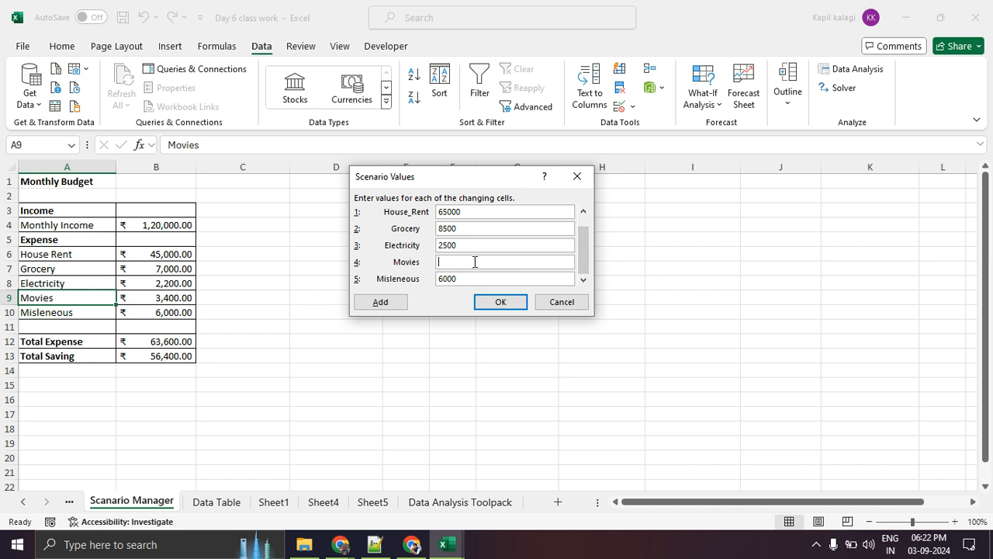
{"action": "type", "text": "5000"}
{"action": "left_click", "coordinate": [470, 280]}
{"action": "key", "text": "BackSpace"}
{"action": "type", "text": "9"}
{"action": "left_click", "coordinate": [489, 301]}
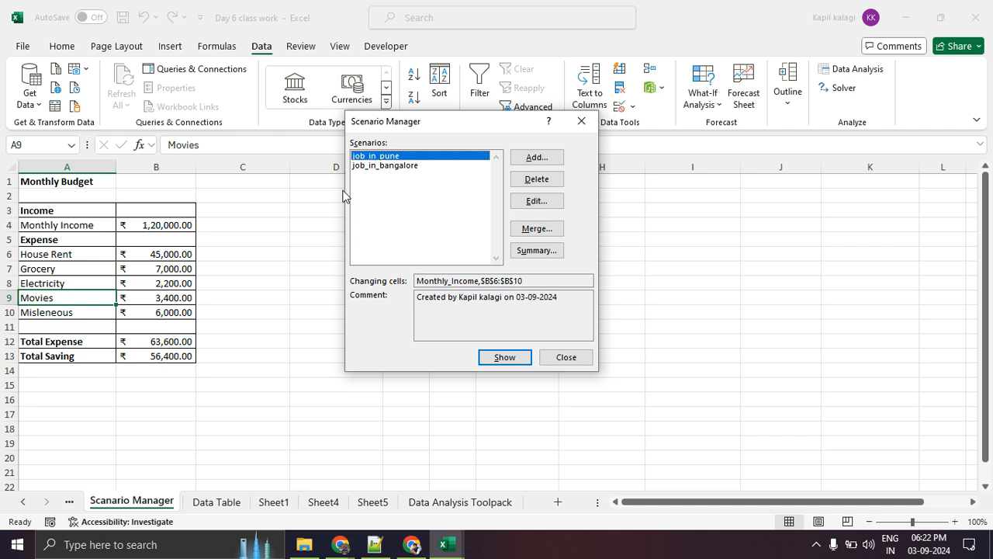
Add a third scenario named job_at_home with the changing cells B4,B6:B10 and accept its definition.
{"action": "left_click", "coordinate": [523, 159]}
{"action": "type", "text": "job_at_"}
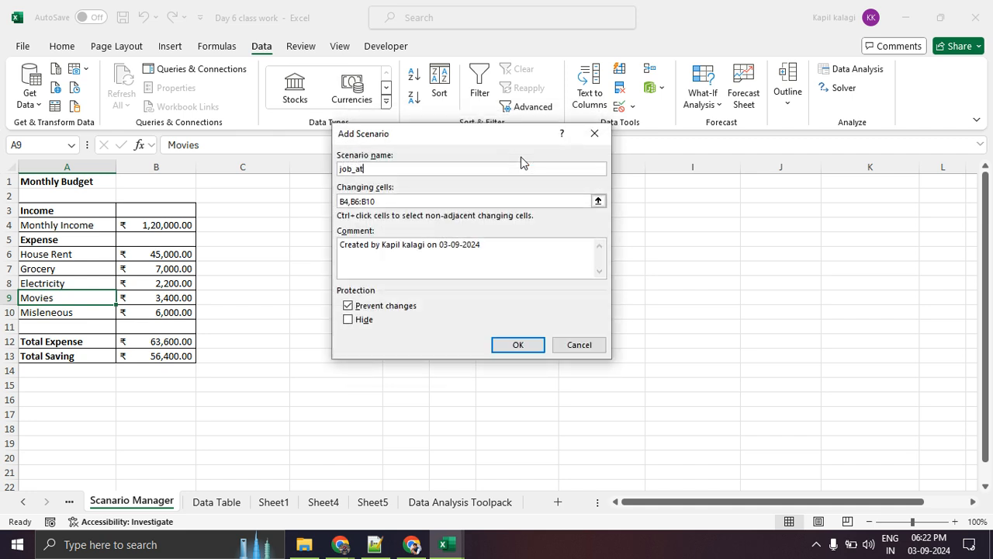
{"action": "type", "text": "home"}
{"action": "left_click", "coordinate": [530, 346]}
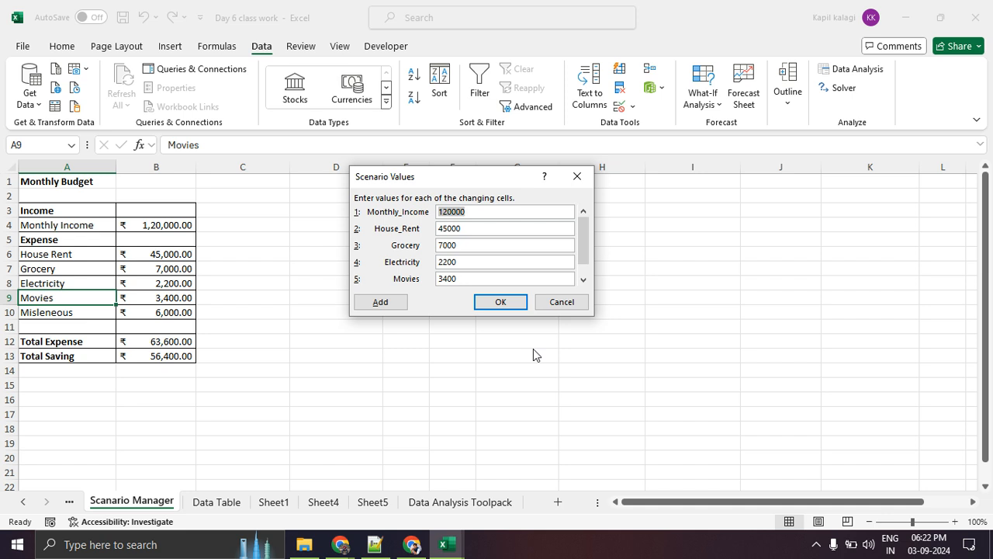
Set Monthly_Income to 80000 and House_Rent to 2000 for the job_at_home scenario.
{"action": "type", "text": "80000"}
{"action": "left_click", "coordinate": [492, 225]}
{"action": "key", "text": "BackSpace"}
{"action": "key", "text": "BackSpace"}
{"action": "key", "text": "BackSpace"}
{"action": "key", "text": "BackSpace"}
{"action": "key", "text": "BackSpace"}
{"action": "type", "text": "1"}
{"action": "key", "text": "BackSpace"}
{"action": "type", "text": "2000"}
Set Grocery to 500 and Electricity to 0 for the job_at_home scenario.
{"action": "left_click", "coordinate": [484, 242]}
{"action": "key", "text": "BackSpace"}
{"action": "key", "text": "BackSpace"}
{"action": "key", "text": "BackSpace"}
{"action": "key", "text": "BackSpace"}
{"action": "type", "text": "500"}
{"action": "key", "text": "Tab"}
{"action": "type", "text": "0"}
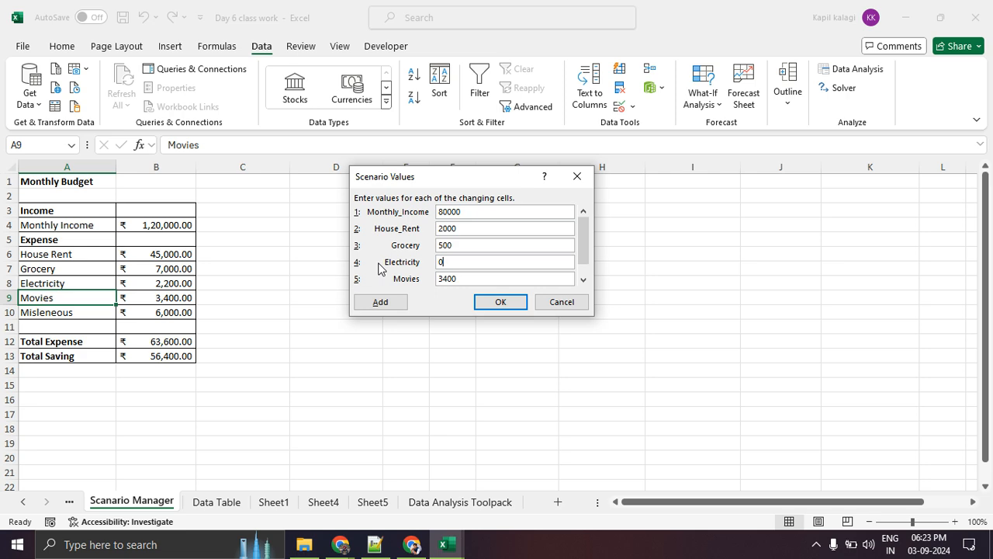
Set Movies to 1000 and Misleneous to 2500 for job_at_home and accept the scenario values.
{"action": "left_click", "coordinate": [583, 279]}
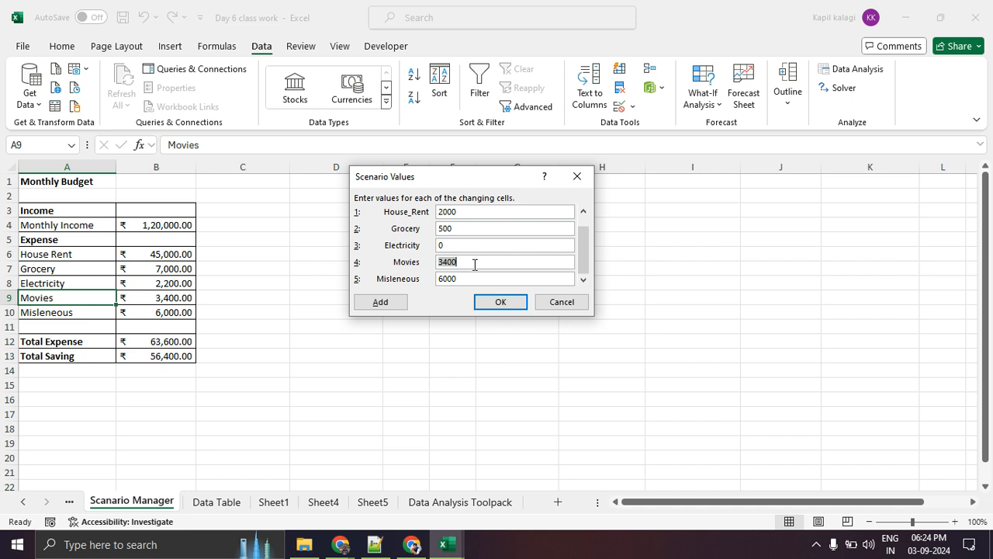
{"action": "type", "text": "500"}
{"action": "key", "text": "BackSpace"}
{"action": "key", "text": "BackSpace"}
{"action": "key", "text": "BackSpace"}
{"action": "type", "text": "1000"}
{"action": "key", "text": "Tab"}
{"action": "type", "text": "26500"}
{"action": "key", "text": "BackSpace"}
{"action": "key", "text": "BackSpace"}
{"action": "key", "text": "BackSpace"}
{"action": "key", "text": "BackSpace"}
{"action": "type", "text": "500"}
{"action": "left_click", "coordinate": [479, 305]}
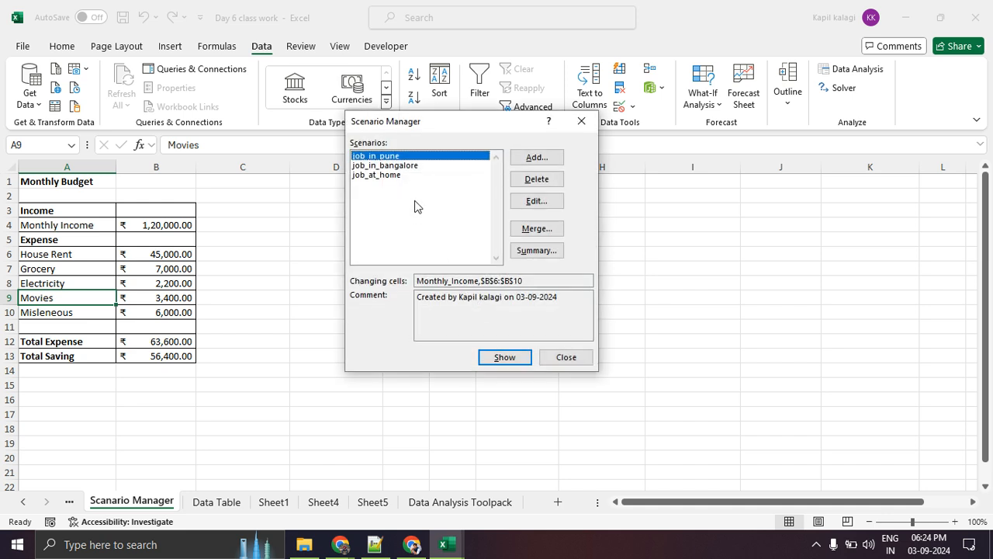
Examine the Total Expense and Total Saving rows of the budget while the job_in_pune values are in place.
{"action": "key", "text": "ctrl+2"}
{"action": "mouse_move", "coordinate": [429, 142]}
{"action": "left_mouse_down"}
{"action": "mouse_move", "coordinate": [353, 153]}
{"action": "mouse_move", "coordinate": [403, 132]}
{"action": "left_mouse_up"}
{"action": "key", "text": "Escape"}
{"action": "key", "text": "ctrl+1"}
{"action": "left_click", "coordinate": [2, 328]}
{"action": "left_click_drag", "start_coordinate": [39, 373], "coordinate": [397, 362]}
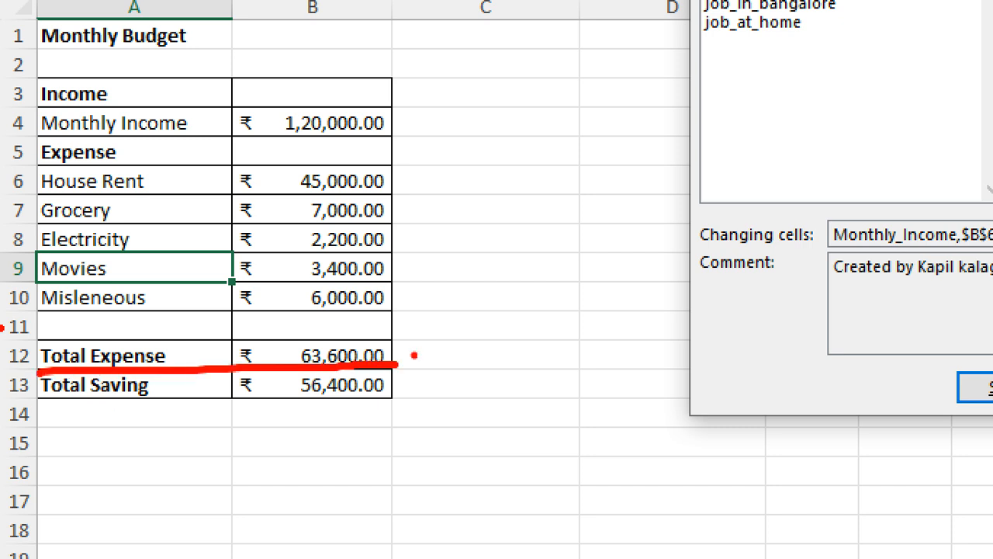
{"action": "mouse_move", "coordinate": [48, 414]}
{"action": "left_mouse_down"}
{"action": "mouse_move", "coordinate": [372, 411]}
{"action": "mouse_move", "coordinate": [409, 402]}
{"action": "left_mouse_up"}
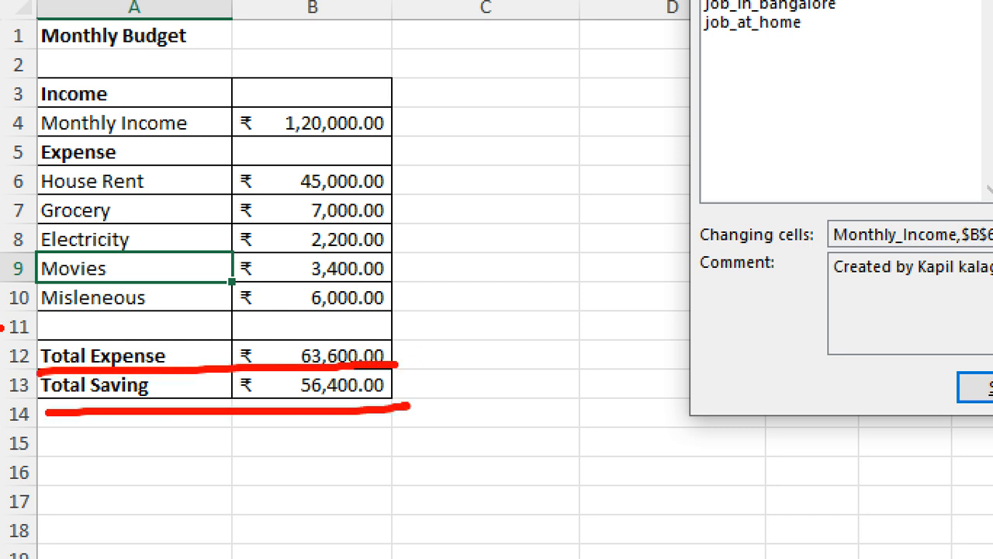
{"action": "key", "text": "Escape"}
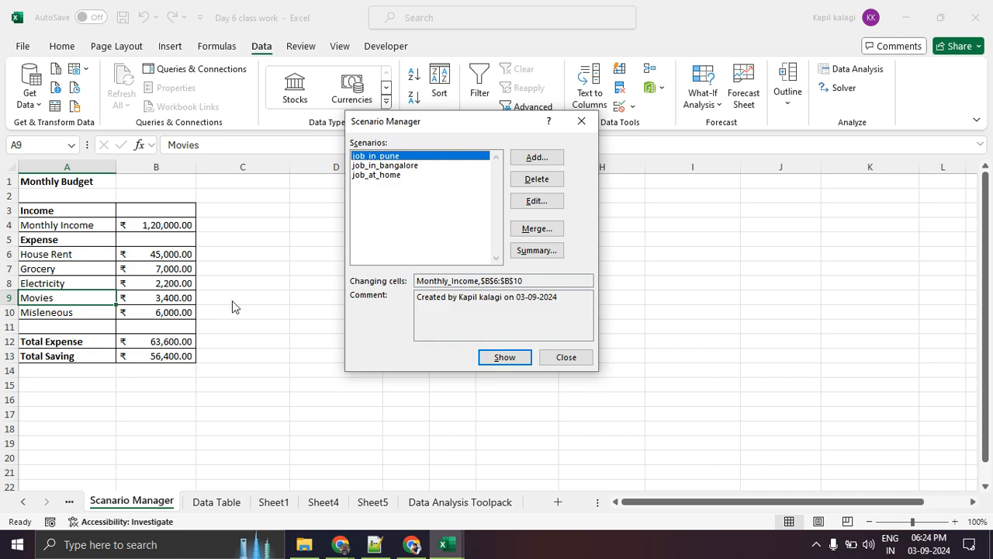
{"action": "key", "text": "ctrl+1"}
{"action": "left_click", "coordinate": [3, 359]}
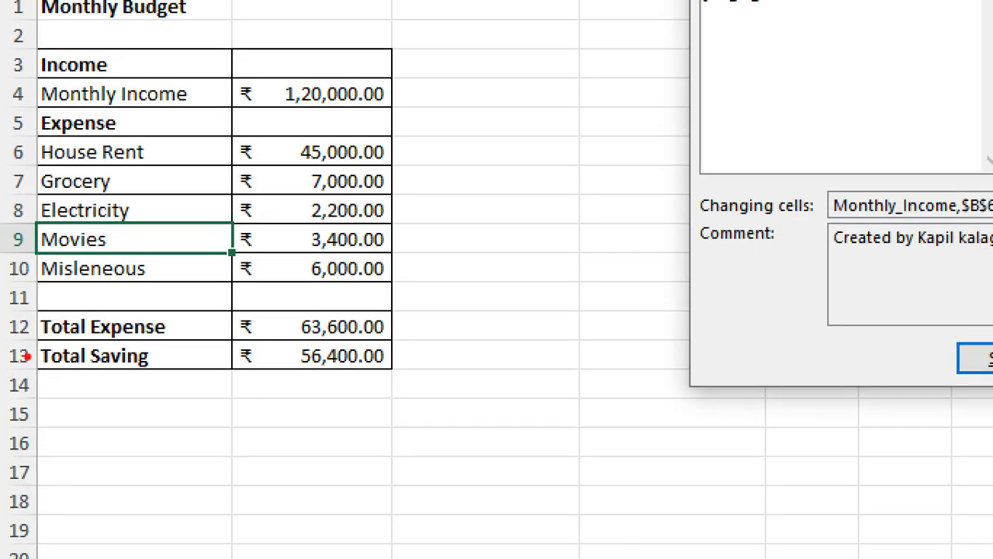
{"action": "left_click_drag", "start_coordinate": [52, 344], "coordinate": [410, 341]}
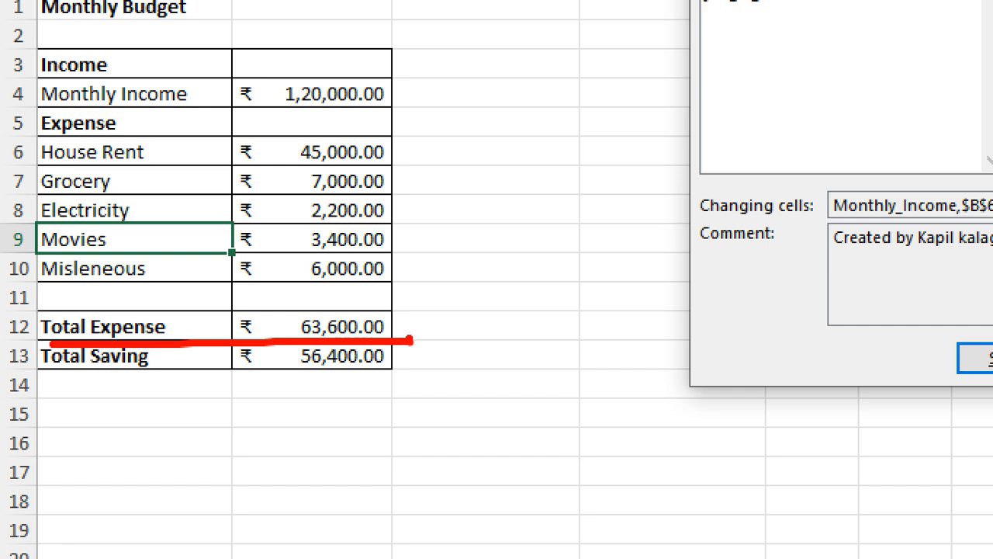
{"action": "left_click_drag", "start_coordinate": [65, 371], "coordinate": [459, 369]}
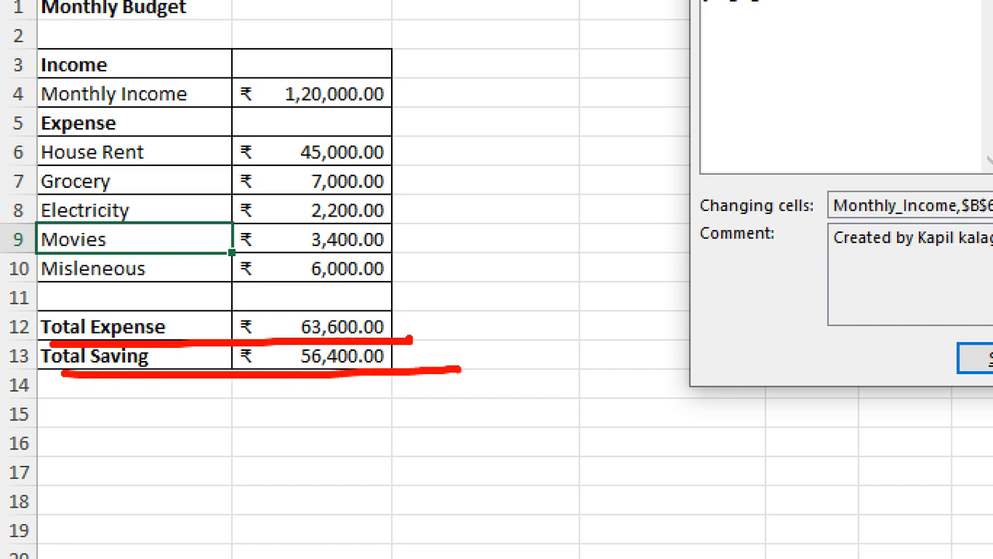
{"action": "key", "text": "Escape"}
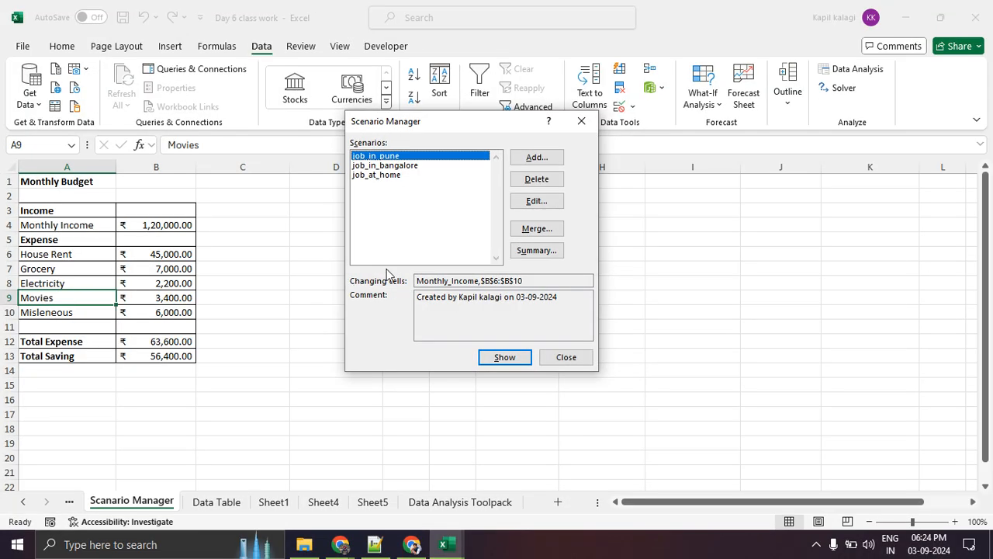
Show the job_in_bangalore scenario in the budget table and examine its Total Expense and Total Saving.
{"action": "left_click", "coordinate": [394, 167]}
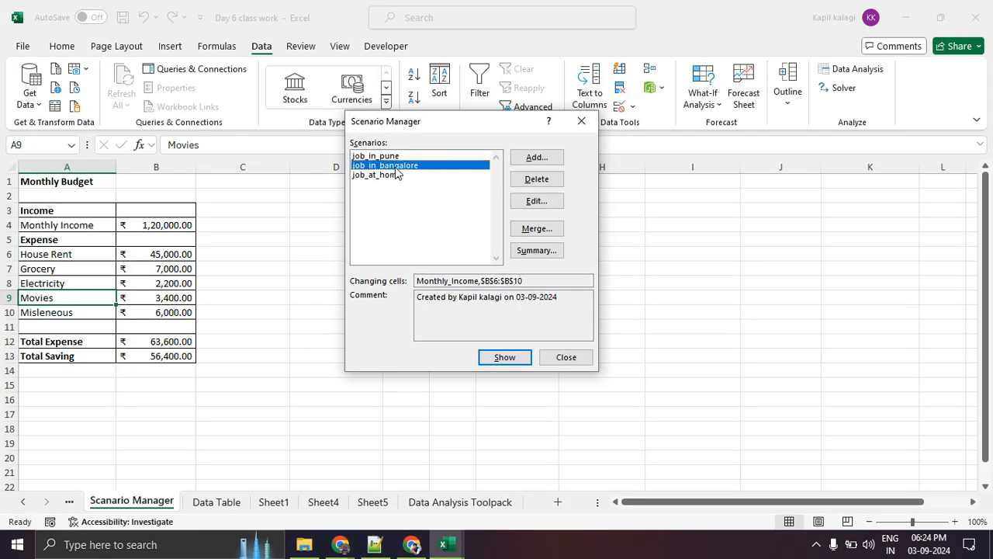
{"action": "key", "text": "ctrl+1"}
{"action": "left_click", "coordinate": [514, 312]}
{"action": "left_click_drag", "start_coordinate": [498, 334], "coordinate": [376, 312]}
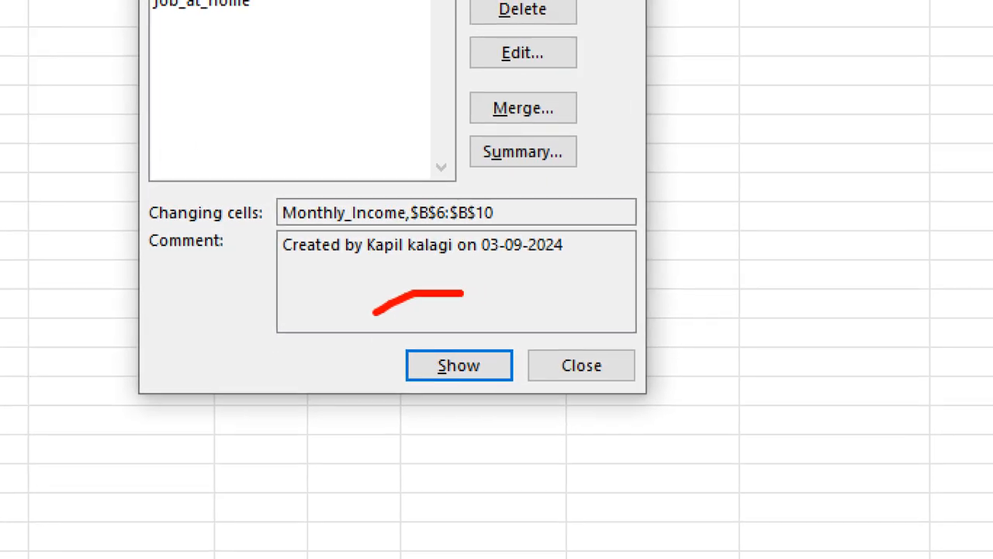
{"action": "mouse_move", "coordinate": [462, 294]}
{"action": "left_mouse_down"}
{"action": "mouse_move", "coordinate": [584, 379]}
{"action": "mouse_move", "coordinate": [354, 338]}
{"action": "left_mouse_up"}
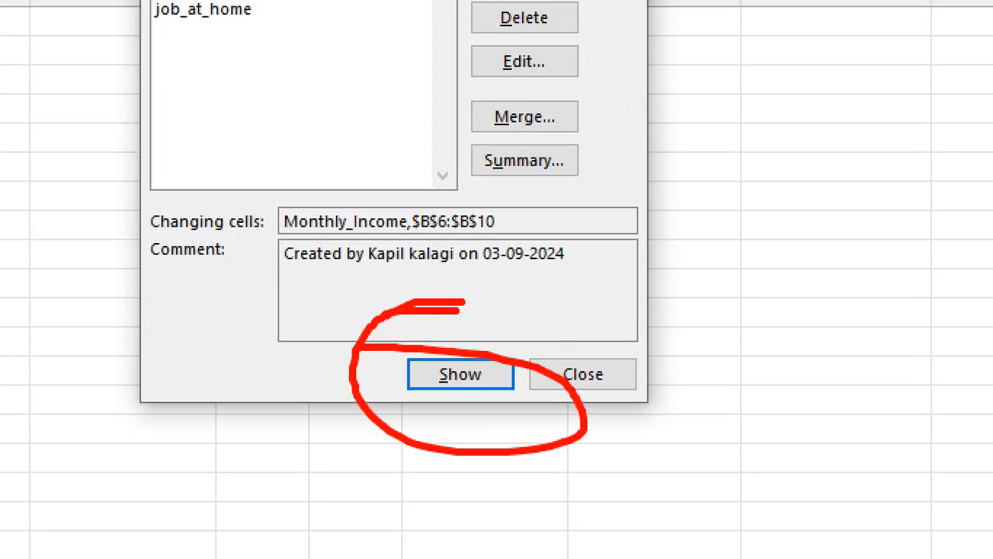
{"action": "key", "text": "Escape"}
{"action": "left_click", "coordinate": [490, 360]}
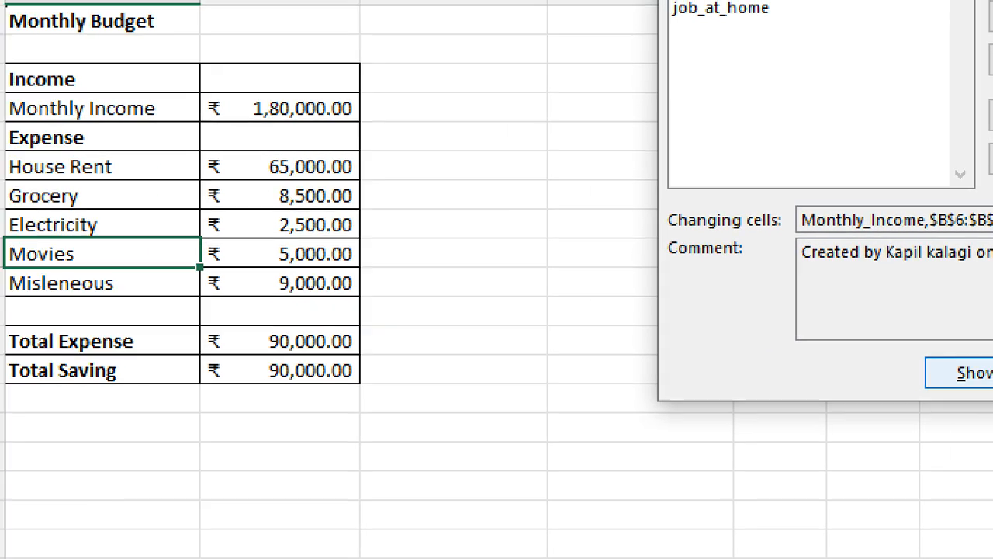
{"action": "left_click_drag", "start_coordinate": [3, 357], "coordinate": [358, 362]}
{"action": "left_click_drag", "start_coordinate": [17, 393], "coordinate": [380, 396]}
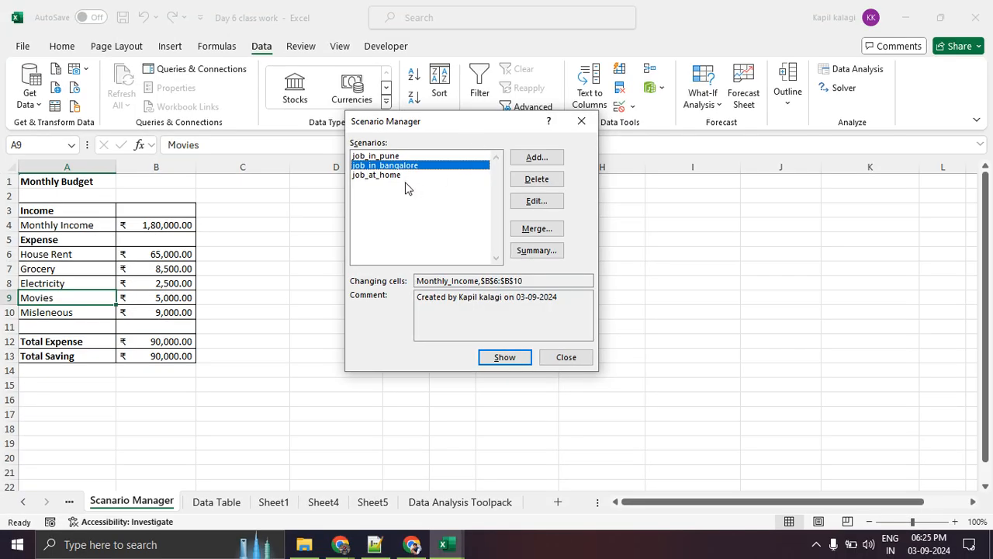
Show the job_at_home scenario in the budget table and review its Total Expense and Total Saving.
{"action": "left_click", "coordinate": [728, 10]}
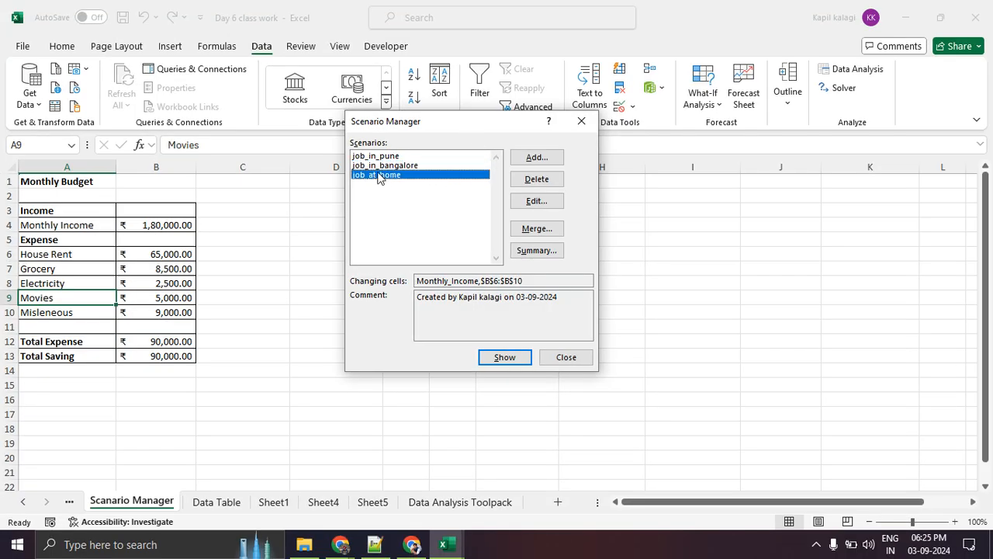
{"action": "left_click", "coordinate": [508, 358]}
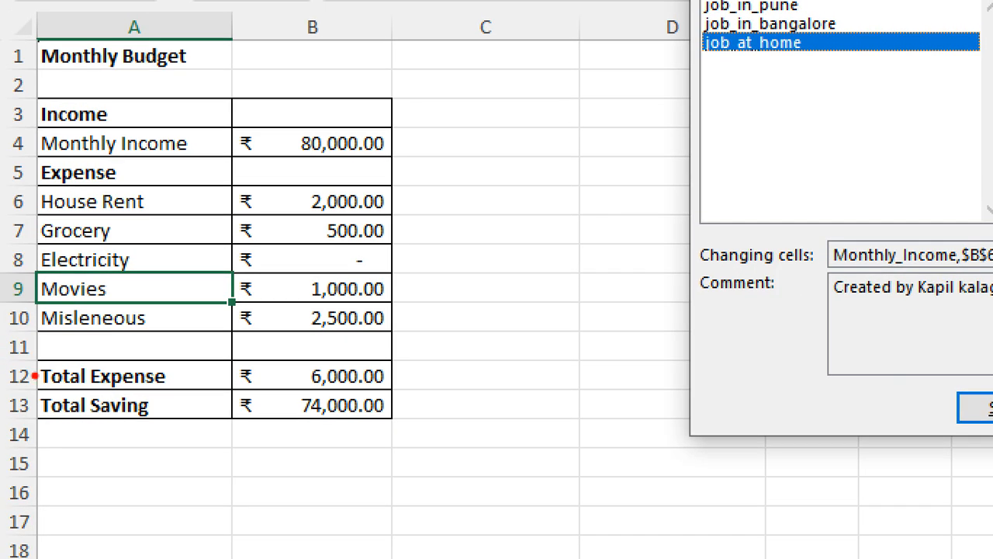
{"action": "left_click_drag", "start_coordinate": [25, 388], "coordinate": [490, 393]}
{"action": "left_click_drag", "start_coordinate": [122, 428], "coordinate": [433, 428]}
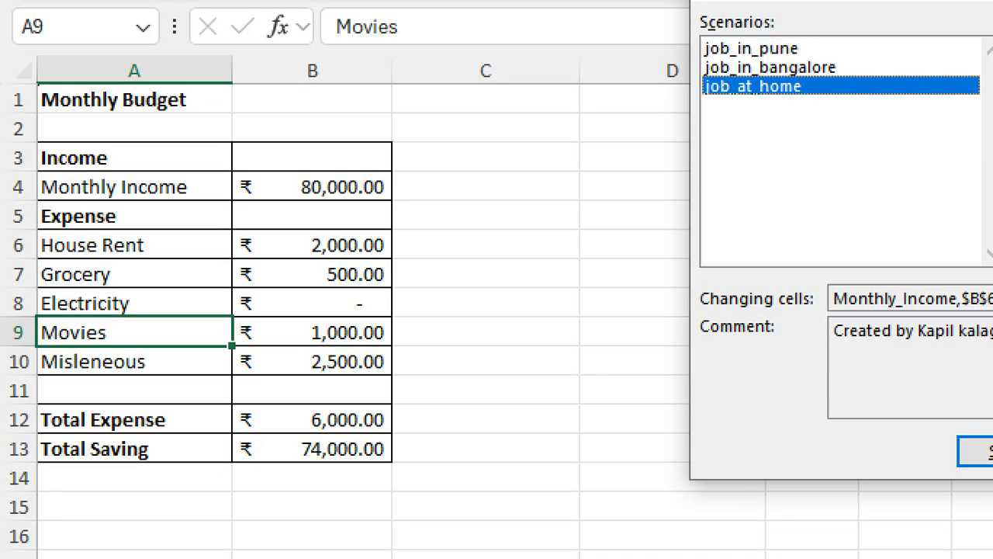
{"action": "left_click_drag", "start_coordinate": [182, 203], "coordinate": [248, 314]}
{"action": "left_click_drag", "start_coordinate": [496, 366], "coordinate": [344, 169]}
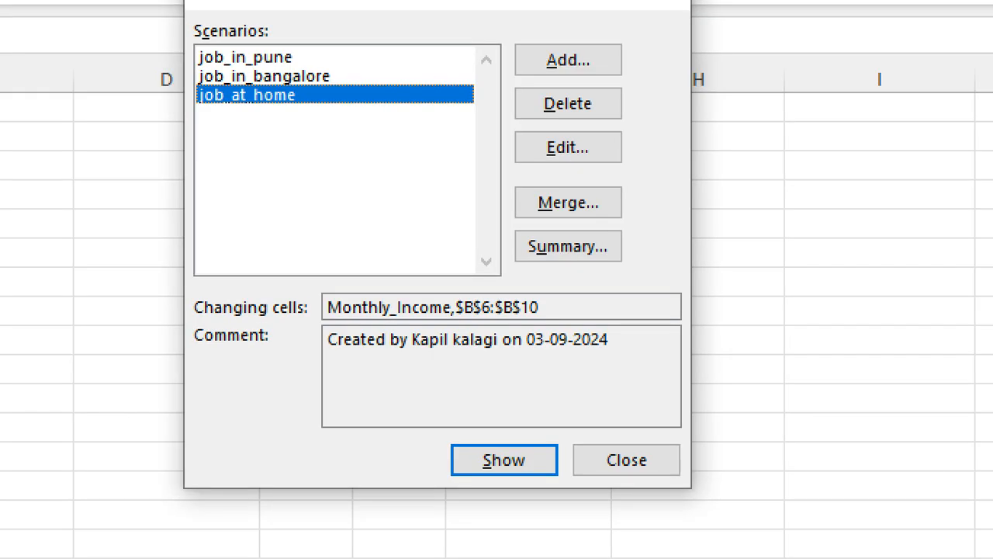
{"action": "left_click", "coordinate": [488, 116]}
{"action": "left_click_drag", "start_coordinate": [631, 220], "coordinate": [475, 244]}
{"action": "mouse_move", "coordinate": [478, 315]}
{"action": "left_mouse_down"}
{"action": "mouse_move", "coordinate": [659, 293]}
{"action": "mouse_move", "coordinate": [609, 271]}
{"action": "left_mouse_up"}
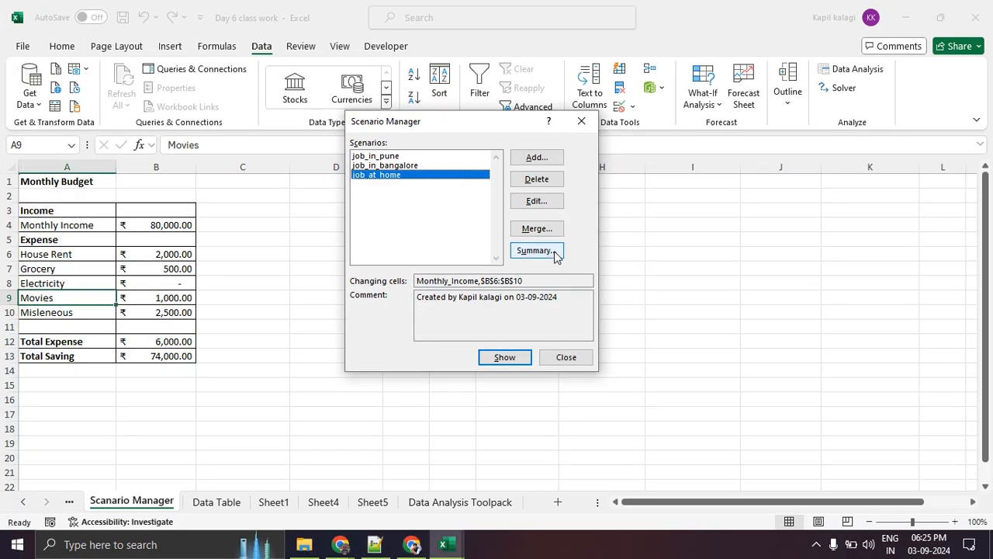
Generate a scenario summary report with cell D11 as the result cell and check its result row.
{"action": "left_click", "coordinate": [554, 252]}
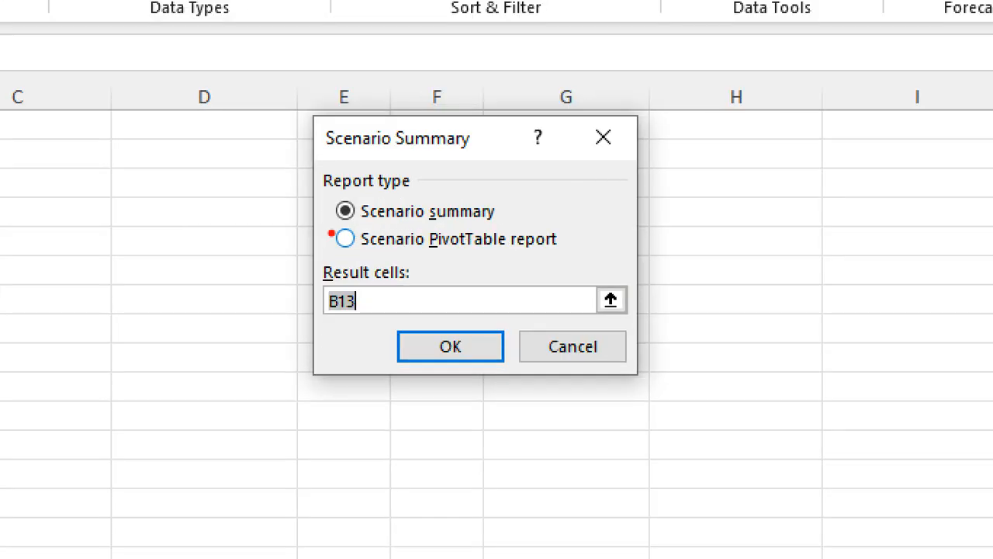
{"action": "left_click_drag", "start_coordinate": [395, 233], "coordinate": [525, 232]}
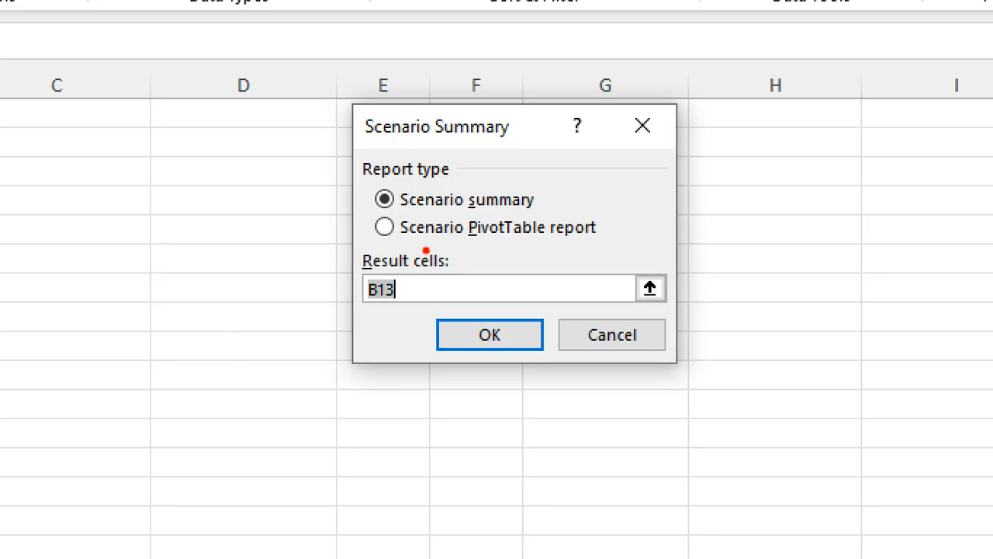
{"action": "left_click_drag", "start_coordinate": [395, 249], "coordinate": [558, 249]}
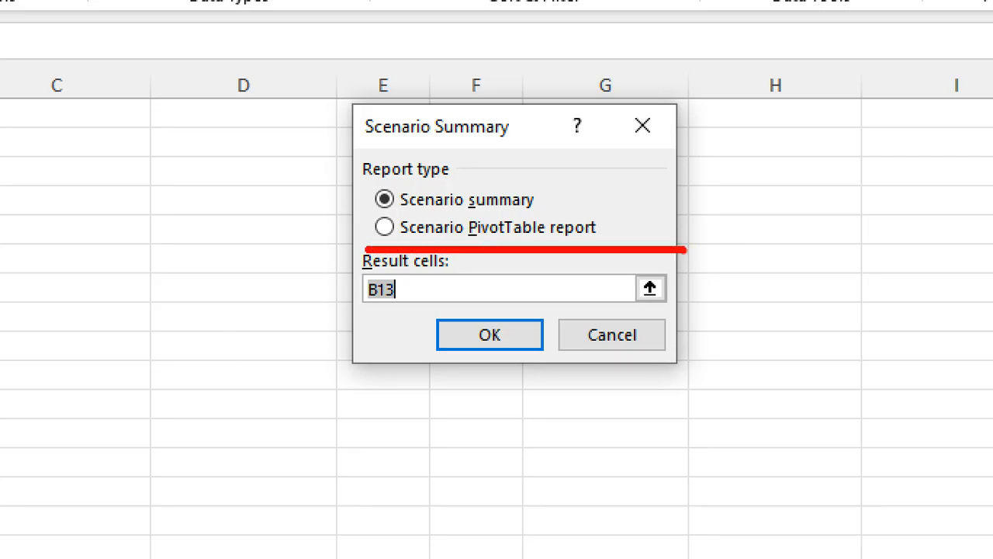
{"action": "left_click_drag", "start_coordinate": [364, 218], "coordinate": [585, 219]}
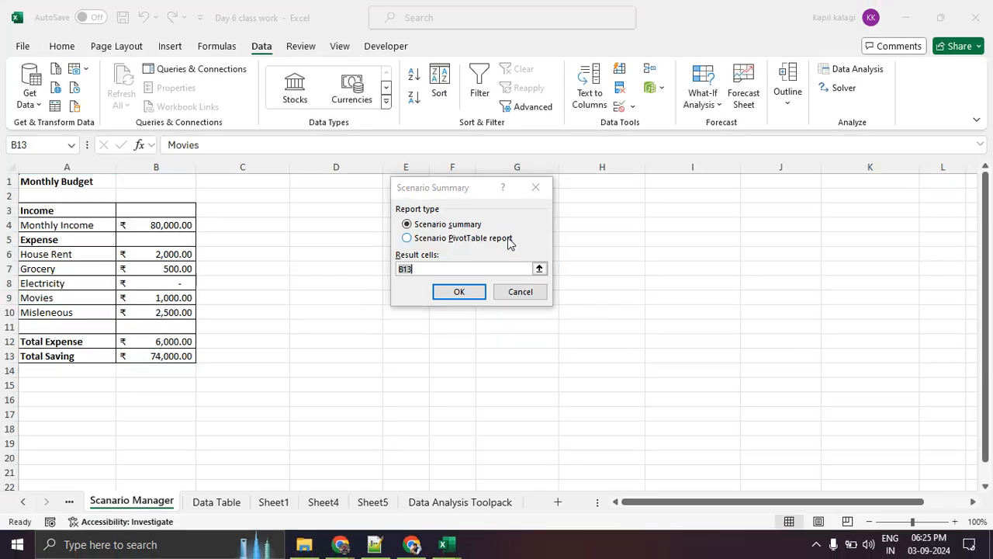
{"action": "left_click", "coordinate": [427, 268]}
{"action": "key", "text": "BackSpace"}
{"action": "key", "text": "BackSpace"}
{"action": "key", "text": "BackSpace"}
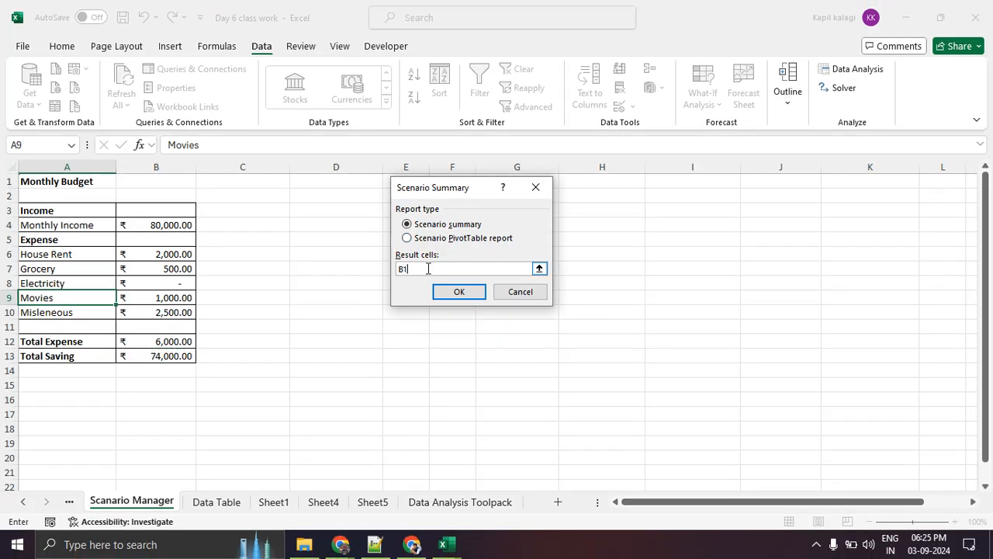
{"action": "left_click", "coordinate": [353, 326]}
{"action": "left_click", "coordinate": [458, 292]}
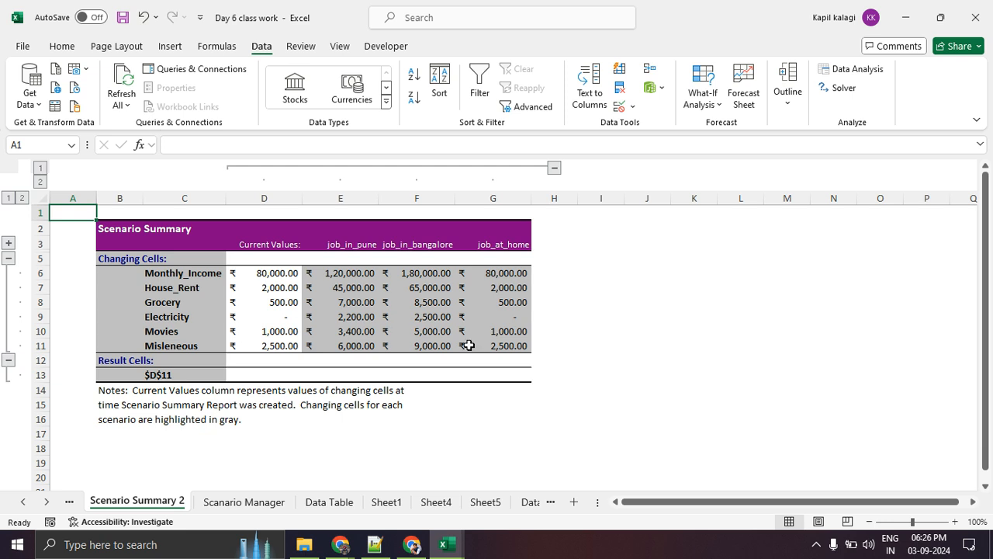
{"action": "left_click", "coordinate": [475, 416]}
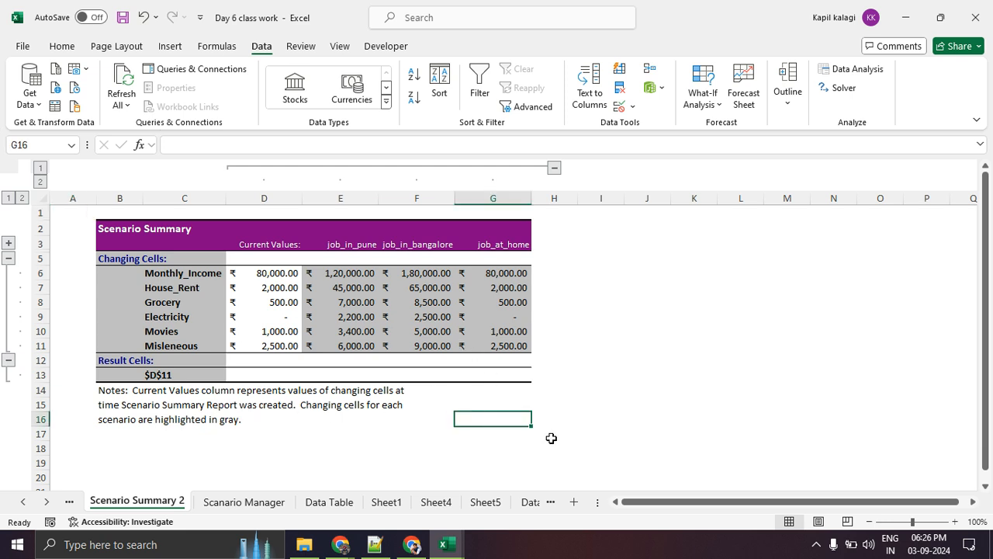
{"action": "left_click", "coordinate": [178, 386]}
{"action": "left_click", "coordinate": [194, 374]}
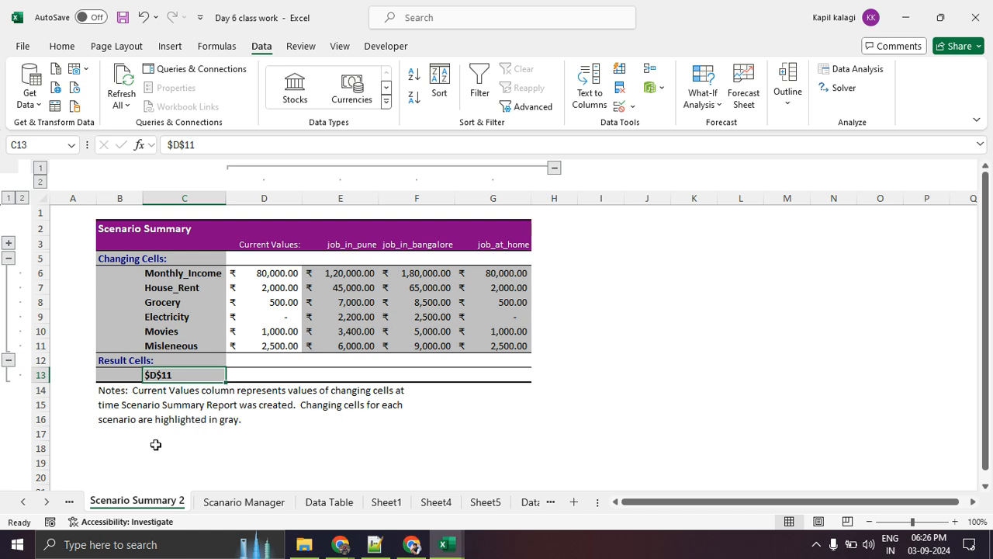
Generate another scenario summary report from the Scanario Manager sheet, using the Total Saving cell B13 as the result cell.
{"action": "left_click", "coordinate": [223, 504]}
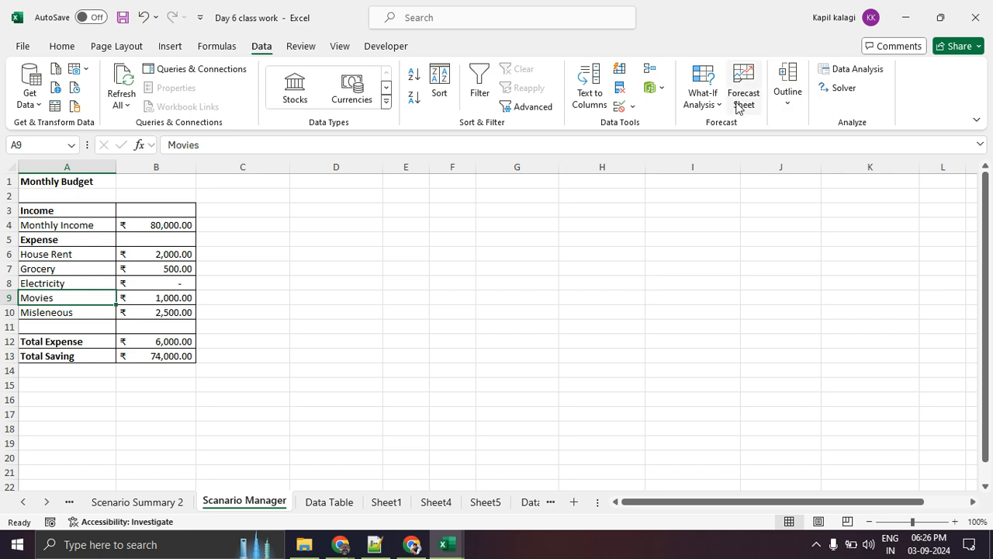
{"action": "left_click", "coordinate": [702, 94]}
{"action": "left_click", "coordinate": [717, 126]}
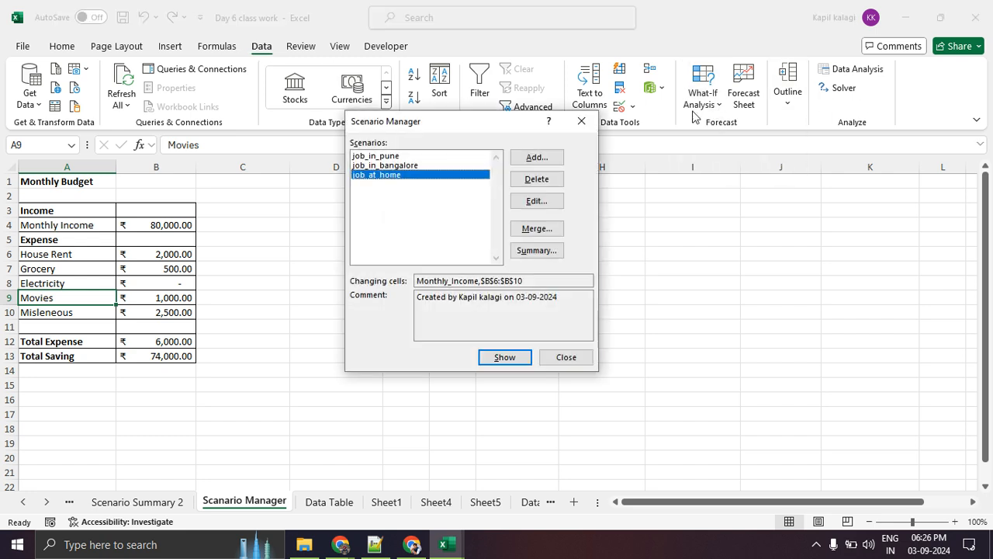
{"action": "left_click", "coordinate": [547, 250]}
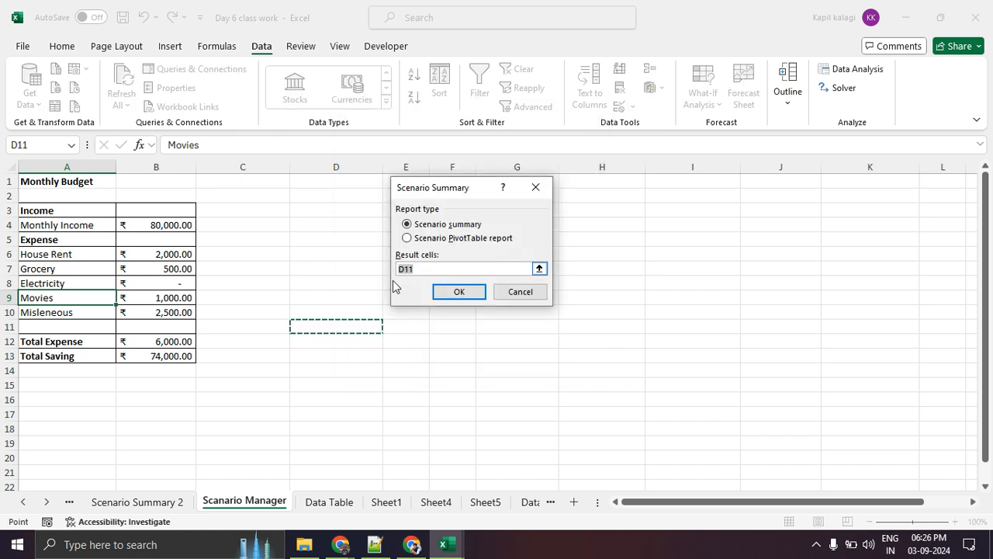
{"action": "left_click", "coordinate": [152, 354]}
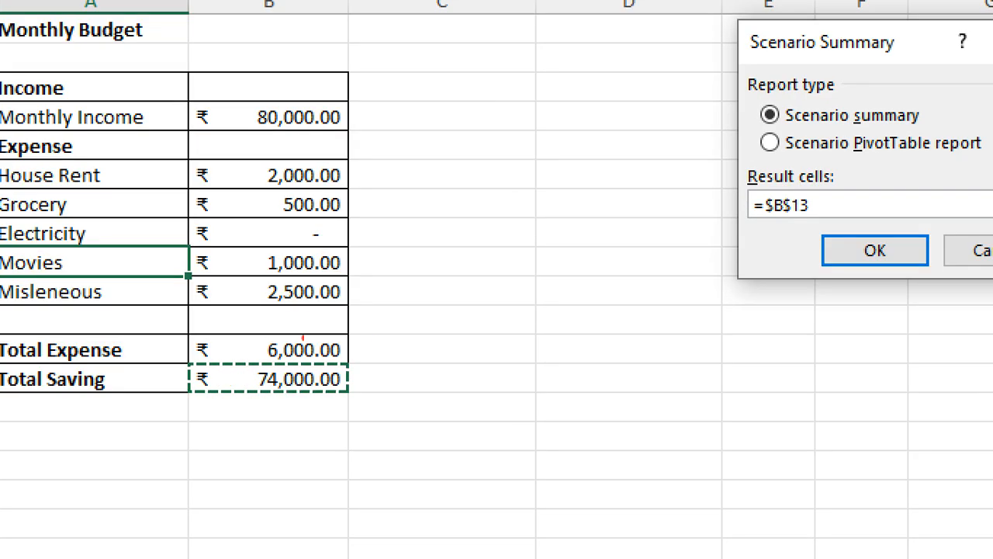
{"action": "mouse_move", "coordinate": [318, 333]}
{"action": "left_mouse_down"}
{"action": "mouse_move", "coordinate": [288, 332]}
{"action": "mouse_move", "coordinate": [405, 392]}
{"action": "mouse_move", "coordinate": [288, 338]}
{"action": "left_mouse_up"}
{"action": "key", "text": "Escape"}
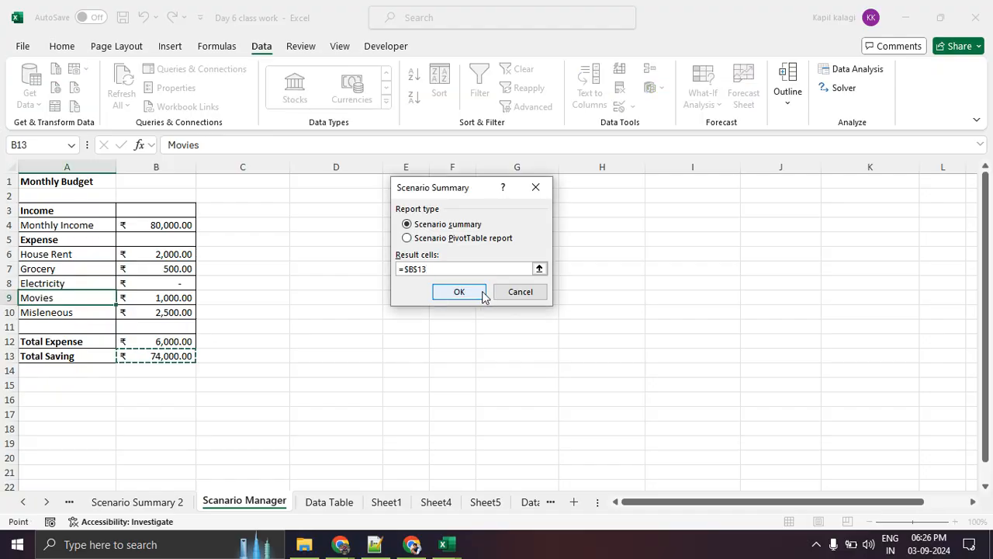
{"action": "left_click", "coordinate": [469, 291]}
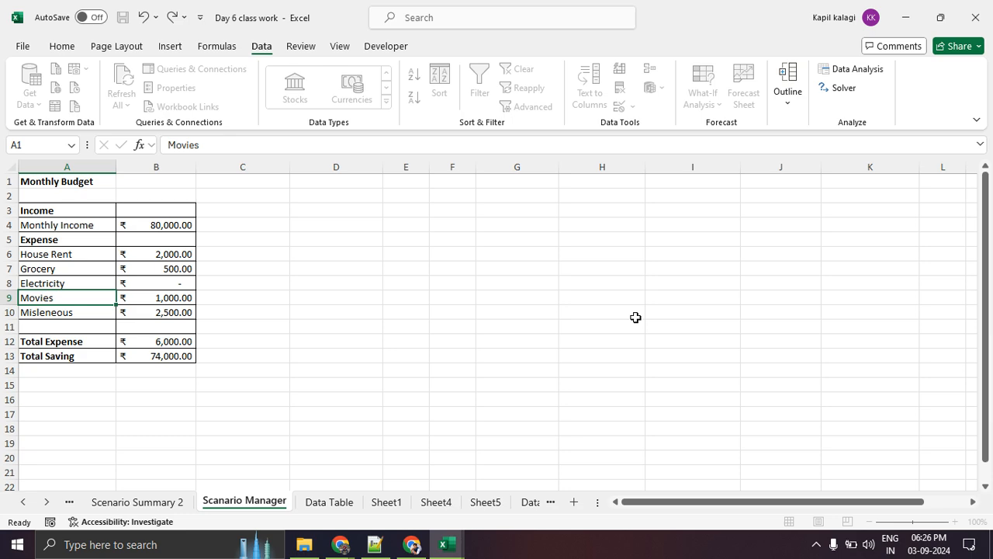
{"action": "left_click", "coordinate": [636, 341]}
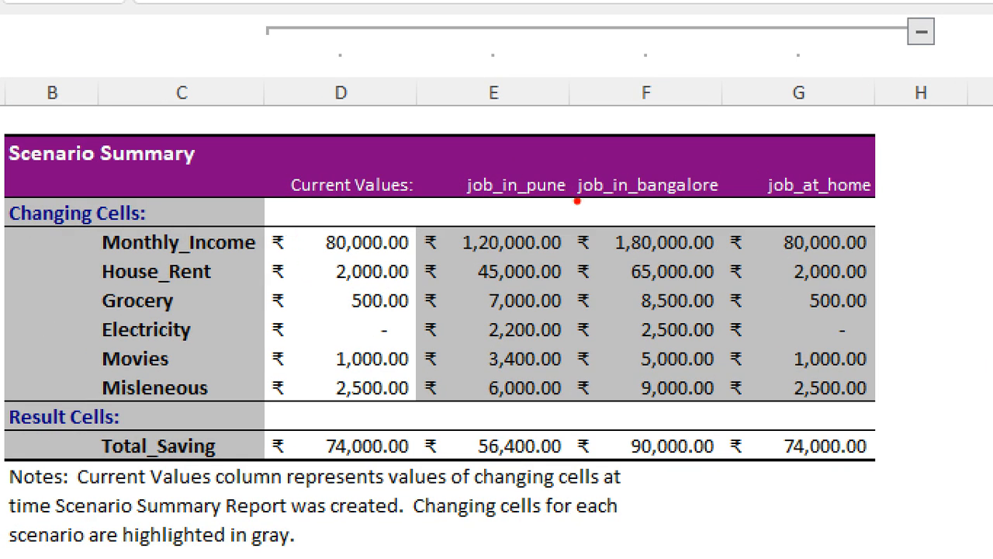
Compare the changing cells and Total_Saving across the job_in_pune, job_in_bangalore and job_at_home scenarios in the new summary.
{"action": "left_click_drag", "start_coordinate": [432, 208], "coordinate": [668, 201]}
{"action": "left_click_drag", "start_coordinate": [804, 205], "coordinate": [868, 201]}
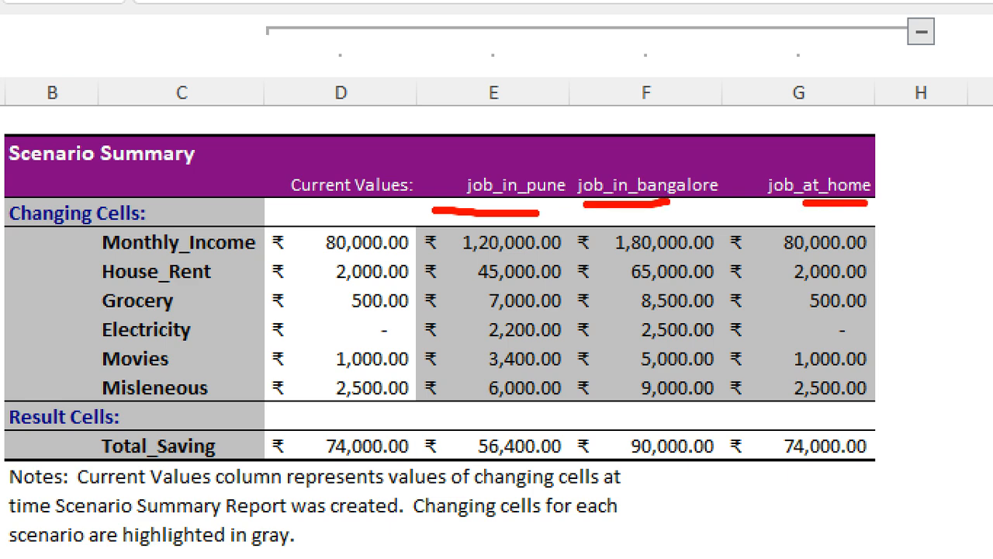
{"action": "left_click_drag", "start_coordinate": [78, 255], "coordinate": [264, 245]}
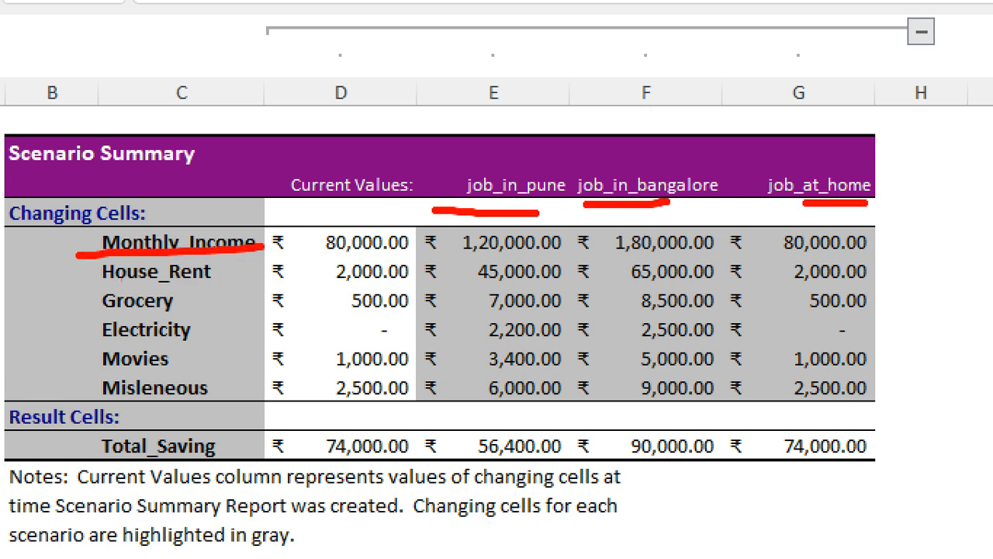
{"action": "left_click_drag", "start_coordinate": [88, 285], "coordinate": [200, 284]}
{"action": "mouse_move", "coordinate": [80, 317]}
{"action": "left_mouse_down"}
{"action": "mouse_move", "coordinate": [132, 317]}
{"action": "mouse_move", "coordinate": [140, 338]}
{"action": "left_mouse_up"}
{"action": "mouse_move", "coordinate": [301, 247]}
{"action": "left_mouse_down"}
{"action": "mouse_move", "coordinate": [381, 245]}
{"action": "mouse_move", "coordinate": [436, 264]}
{"action": "left_mouse_up"}
{"action": "left_click_drag", "start_coordinate": [287, 294], "coordinate": [445, 290]}
{"action": "left_click_drag", "start_coordinate": [331, 316], "coordinate": [375, 334]}
{"action": "left_click_drag", "start_coordinate": [93, 470], "coordinate": [225, 461]}
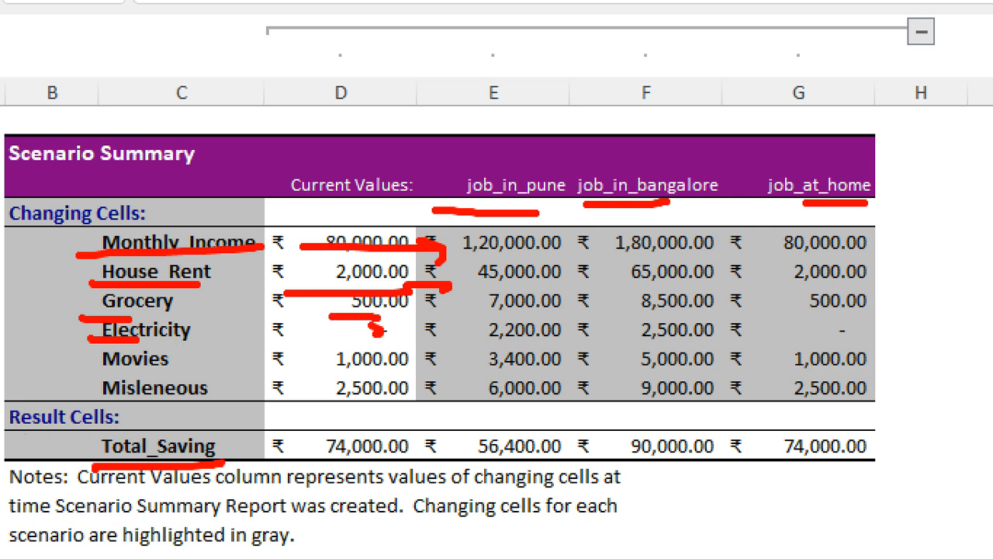
{"action": "left_click_drag", "start_coordinate": [522, 465], "coordinate": [571, 464]}
{"action": "left_click_drag", "start_coordinate": [638, 459], "coordinate": [717, 458]}
{"action": "left_click_drag", "start_coordinate": [799, 461], "coordinate": [903, 462]}
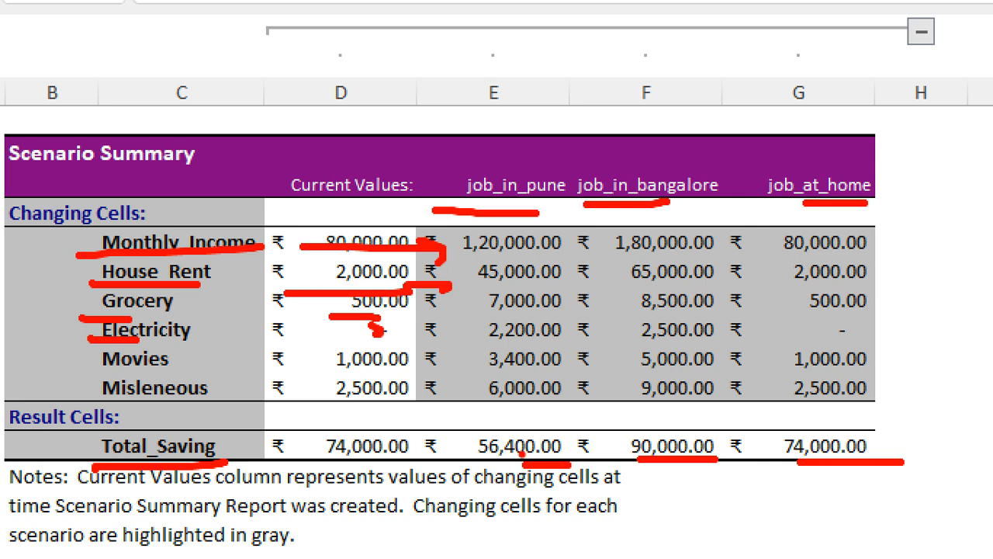
{"action": "left_click_drag", "start_coordinate": [649, 158], "coordinate": [706, 111]}
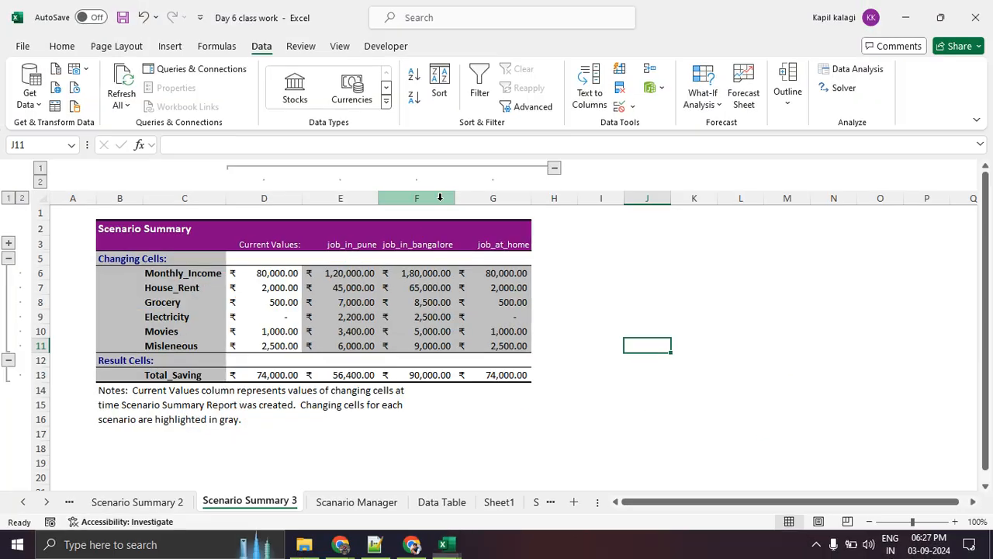
Review the What-If Analysis tools, especially Data Table, in the Day 5 class work workbook.
{"action": "key", "text": "alt+Tab"}
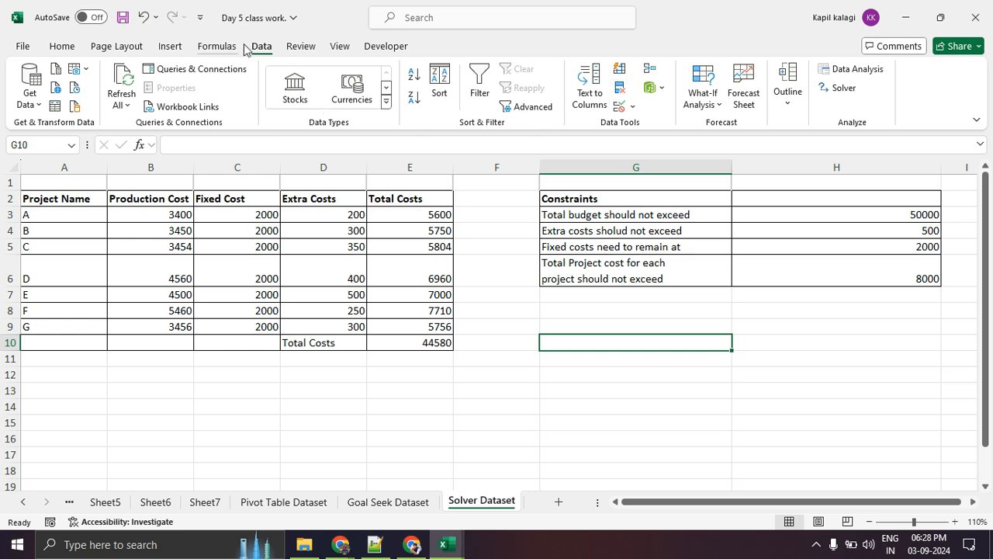
{"action": "left_click", "coordinate": [695, 111]}
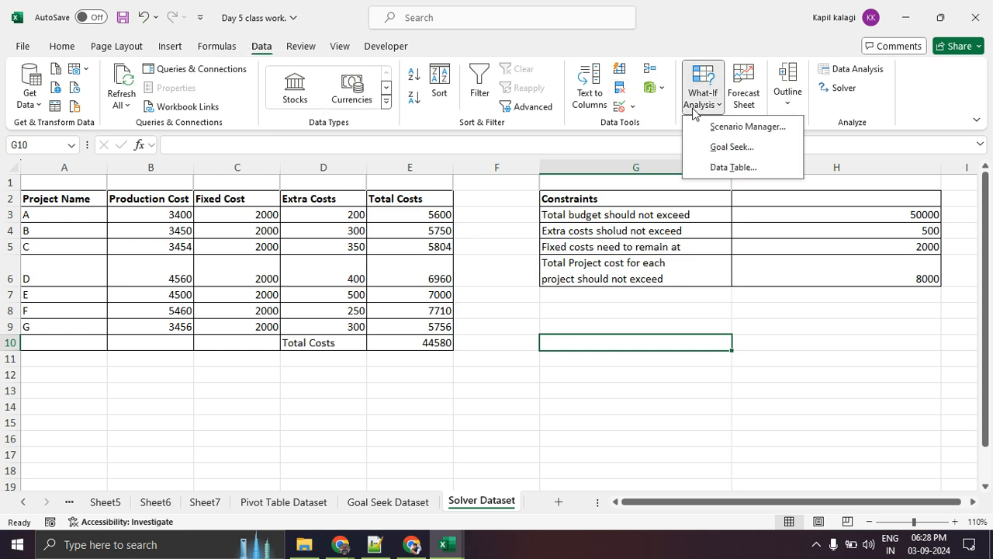
{"action": "key", "text": "ctrl+1"}
{"action": "left_click", "coordinate": [780, 180]}
{"action": "mouse_move", "coordinate": [730, 180]}
{"action": "left_mouse_down"}
{"action": "mouse_move", "coordinate": [686, 171]}
{"action": "mouse_move", "coordinate": [633, 228]}
{"action": "mouse_move", "coordinate": [687, 176]}
{"action": "left_mouse_up"}
{"action": "key", "text": "ctrl+z"}
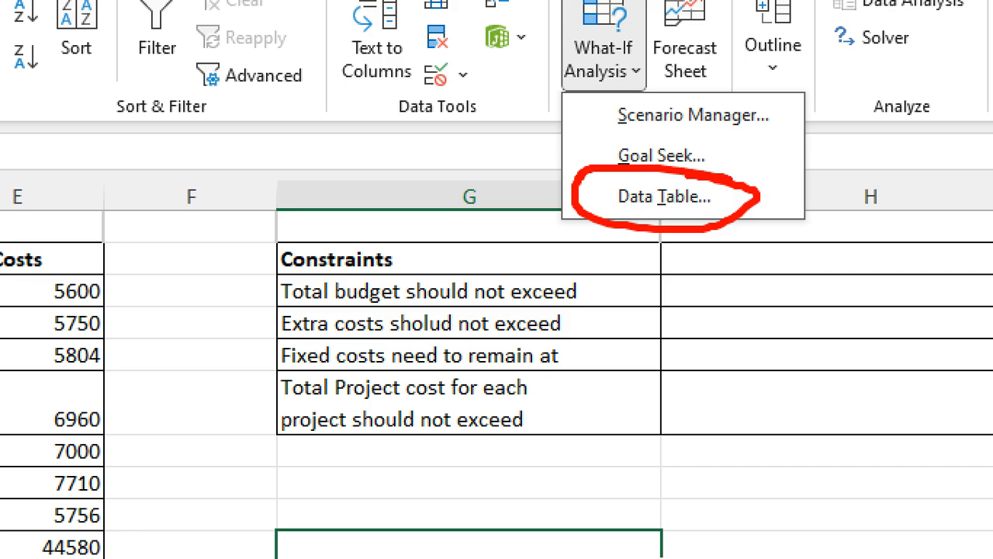
{"action": "key", "text": "Escape"}
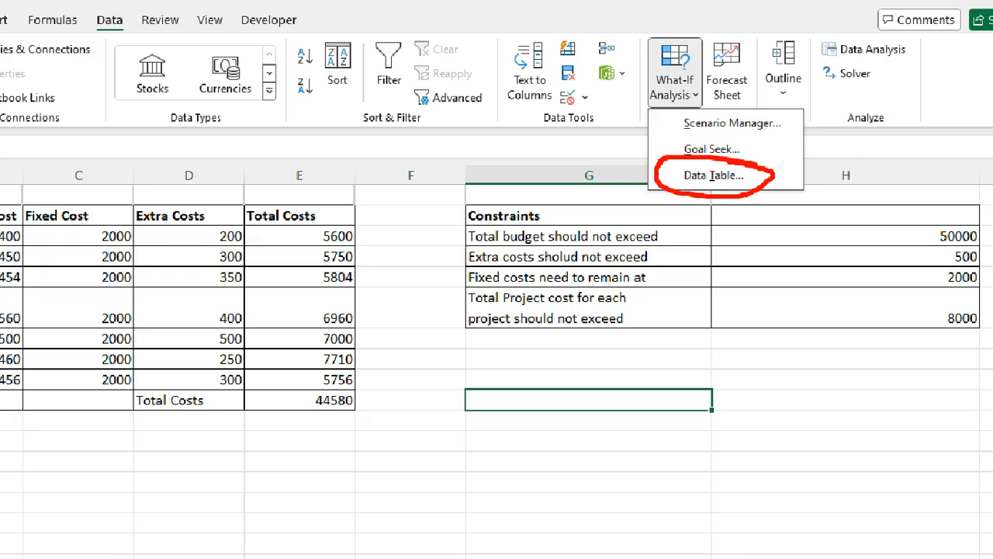
Look through the sheets of the Day 6 class work and Day 5 class work workbooks.
{"action": "left_click", "coordinate": [445, 549]}
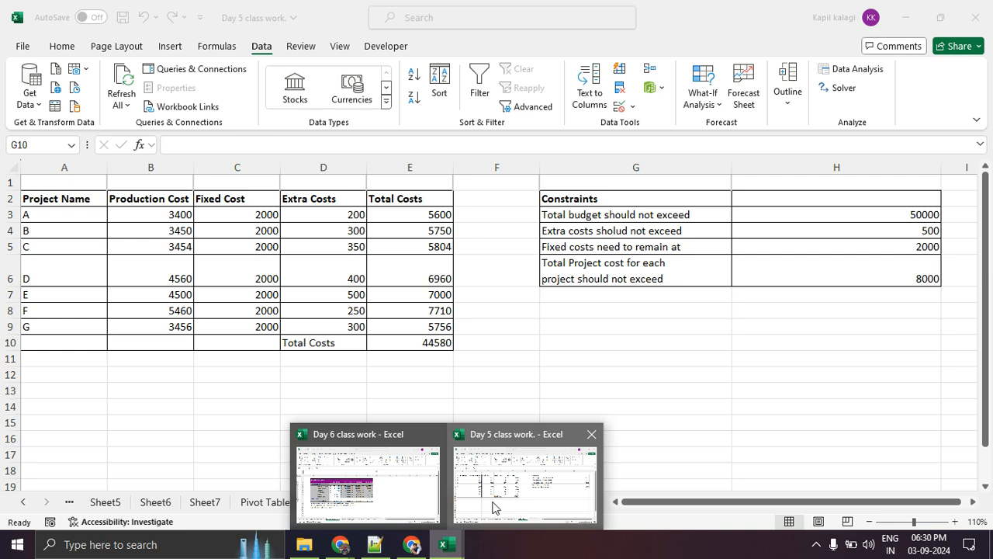
{"action": "left_click", "coordinate": [395, 496]}
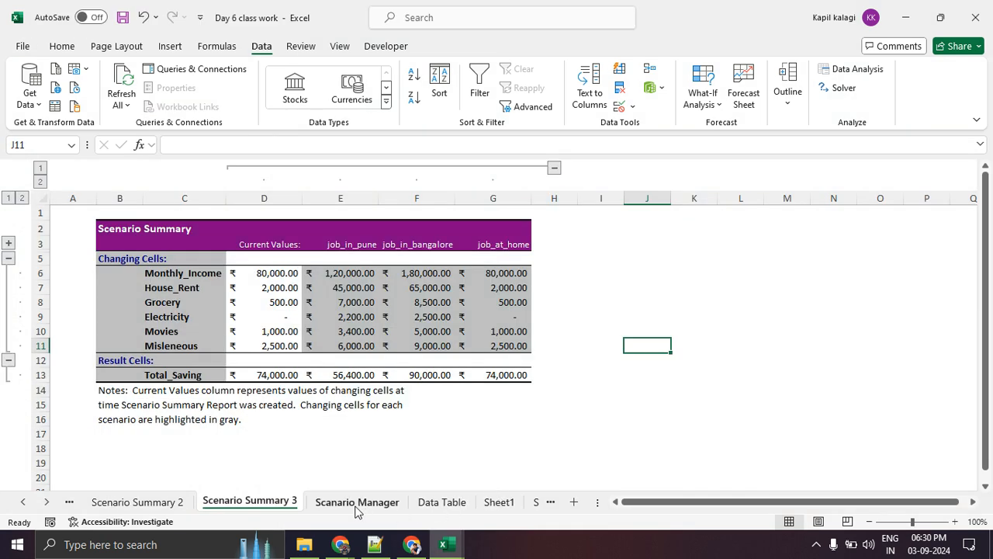
{"action": "left_click", "coordinate": [45, 503]}
{"action": "left_click", "coordinate": [45, 503]}
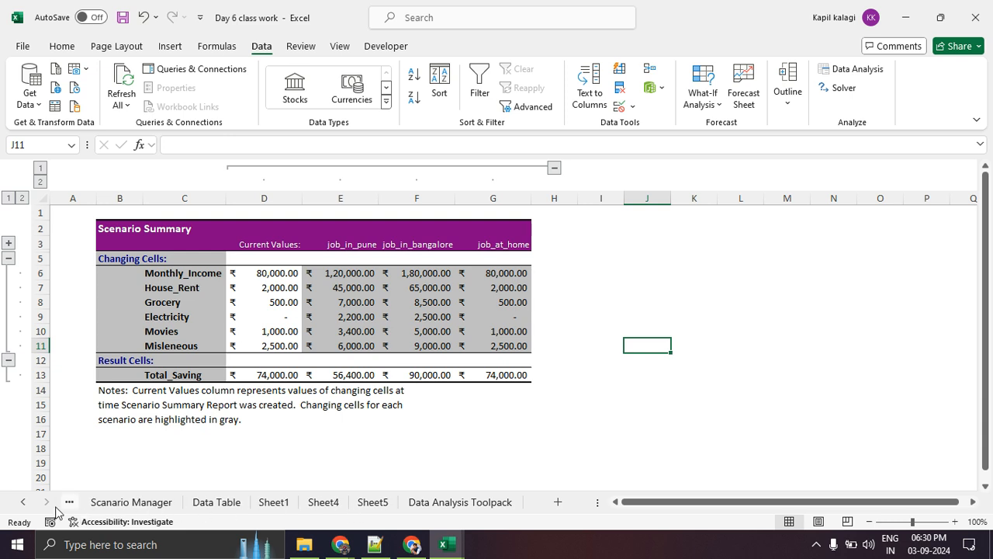
{"action": "left_click", "coordinate": [31, 504]}
{"action": "left_click", "coordinate": [31, 504]}
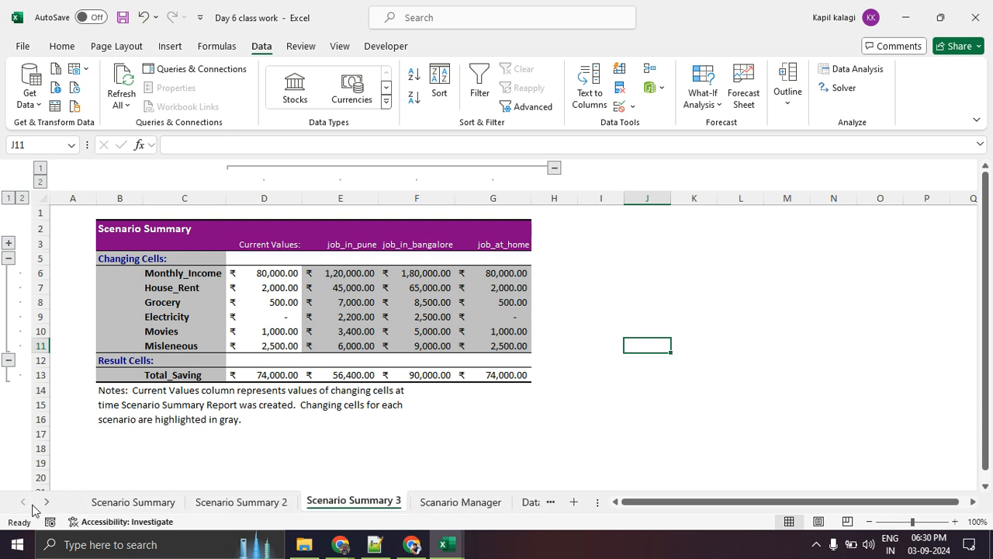
{"action": "mouse_move", "coordinate": [443, 544]}
{"action": "left_click", "coordinate": [433, 526]}
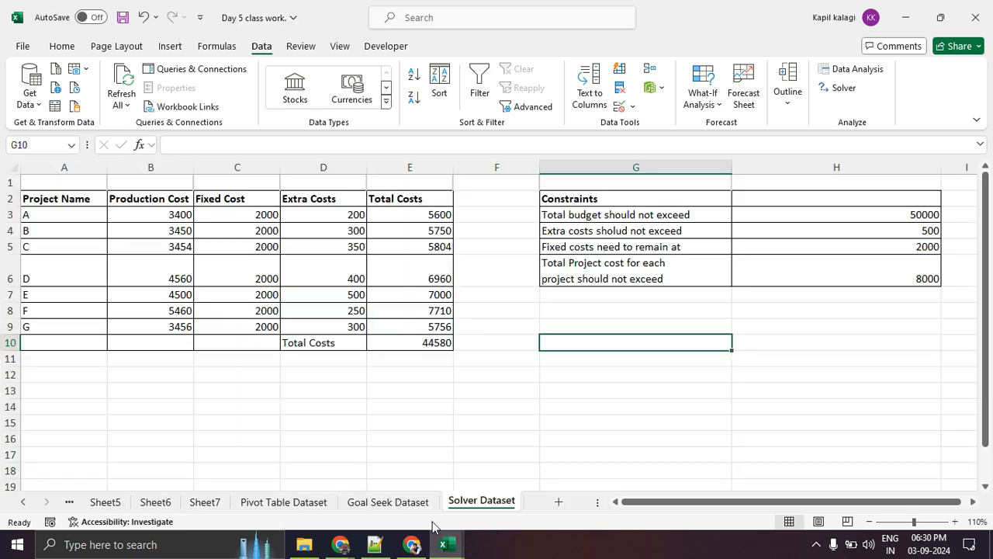
{"action": "left_click", "coordinate": [28, 505]}
{"action": "left_click", "coordinate": [25, 503]}
{"action": "left_click", "coordinate": [23, 502]}
{"action": "left_click", "coordinate": [48, 502]}
{"action": "left_click", "coordinate": [47, 502]}
{"action": "left_click", "coordinate": [47, 502]}
Close the Day 5 class work workbook without saving its changes.
{"action": "left_click", "coordinate": [443, 544]}
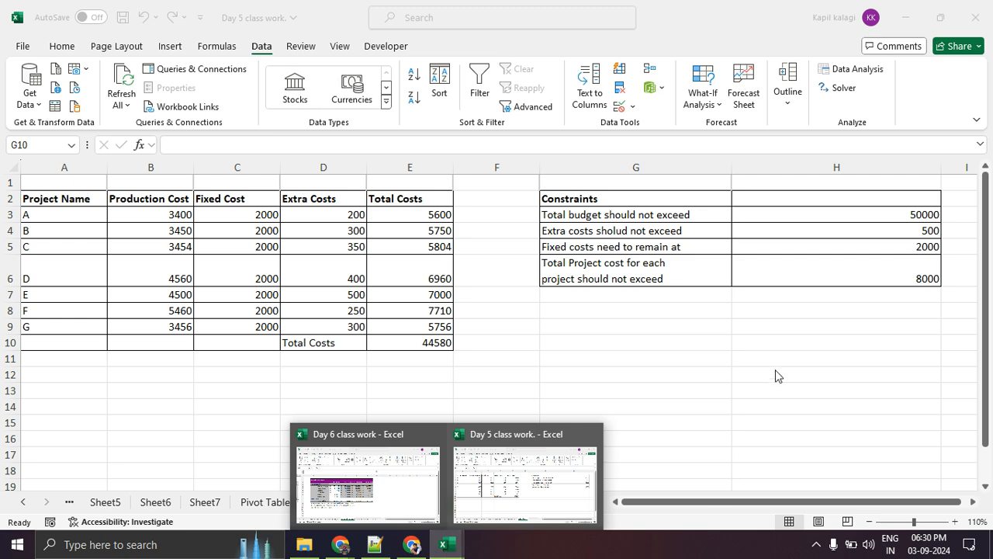
{"action": "left_click", "coordinate": [975, 17]}
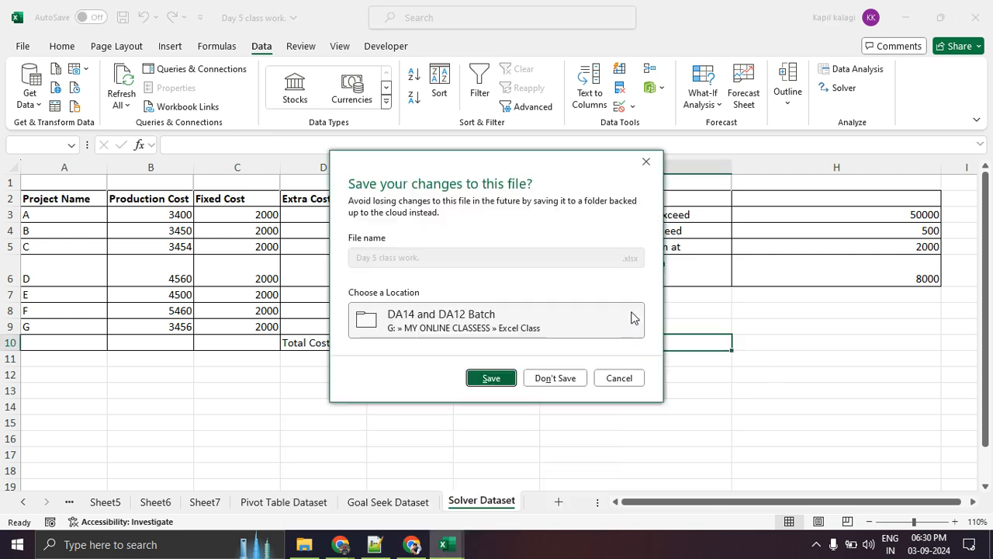
{"action": "left_click", "coordinate": [544, 380]}
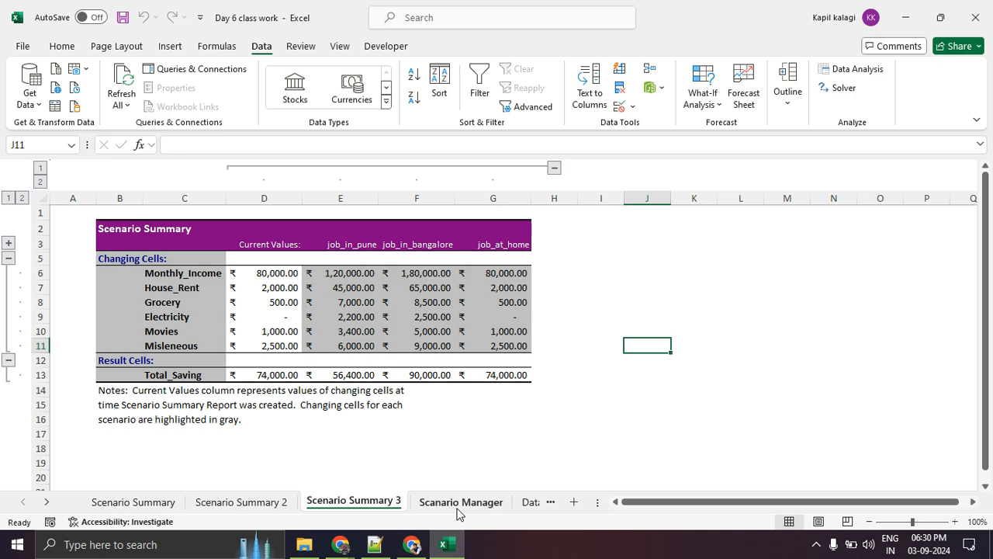
Open the Data Table sheet of the Day 6 class work workbook and examine its loan payment tables.
{"action": "left_click", "coordinate": [457, 504]}
{"action": "left_click", "coordinate": [529, 503]}
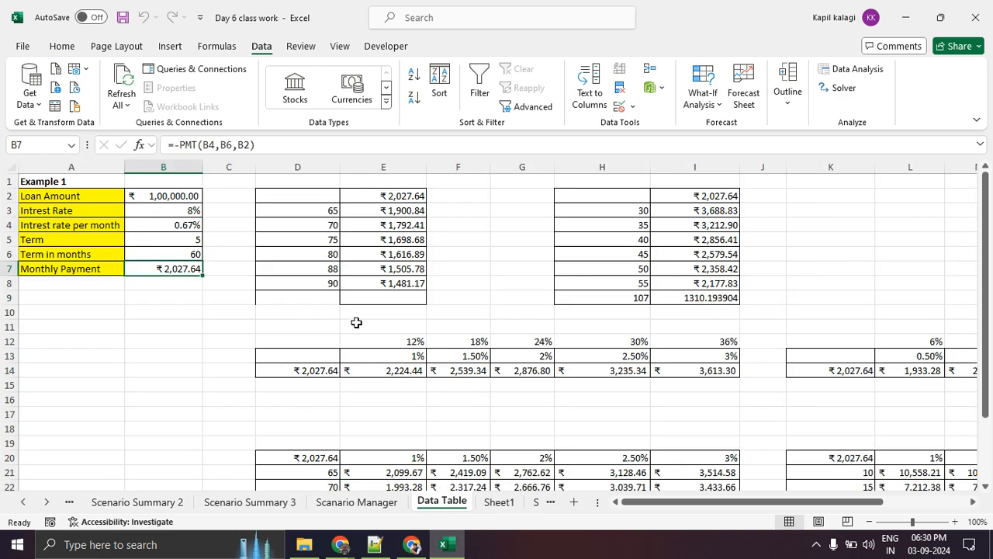
{"action": "scroll", "coordinate": [355, 321], "scroll_direction": "down", "scroll_amount": 6}
{"action": "scroll", "coordinate": [355, 321], "scroll_direction": "up", "scroll_amount": 6}
{"action": "scroll", "coordinate": [388, 341], "scroll_direction": "down", "scroll_amount": 1}
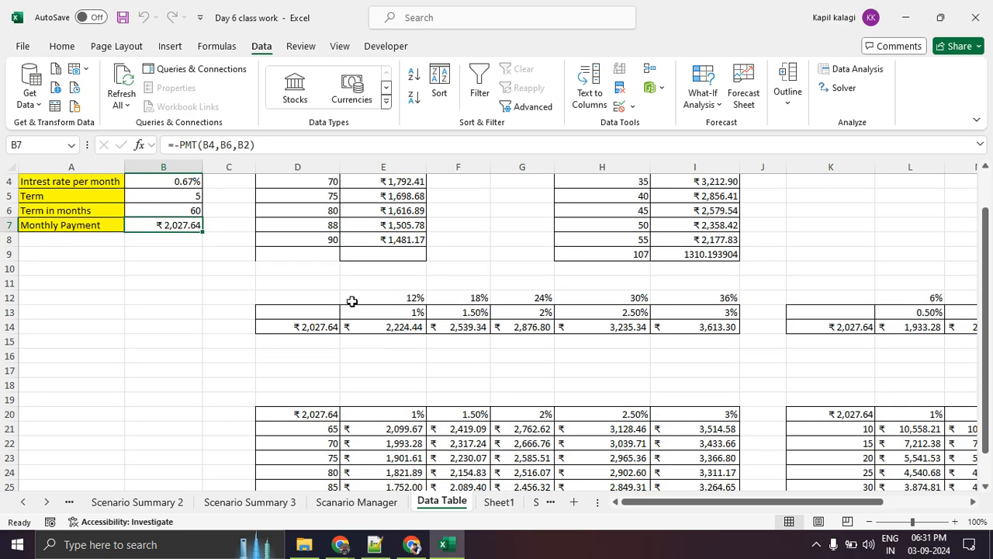
Examine the one-variable data table in D2:E9, comparing the monthly payments for the 65-month and 88-month terms.
{"action": "scroll", "coordinate": [354, 304], "scroll_direction": "up", "scroll_amount": 1}
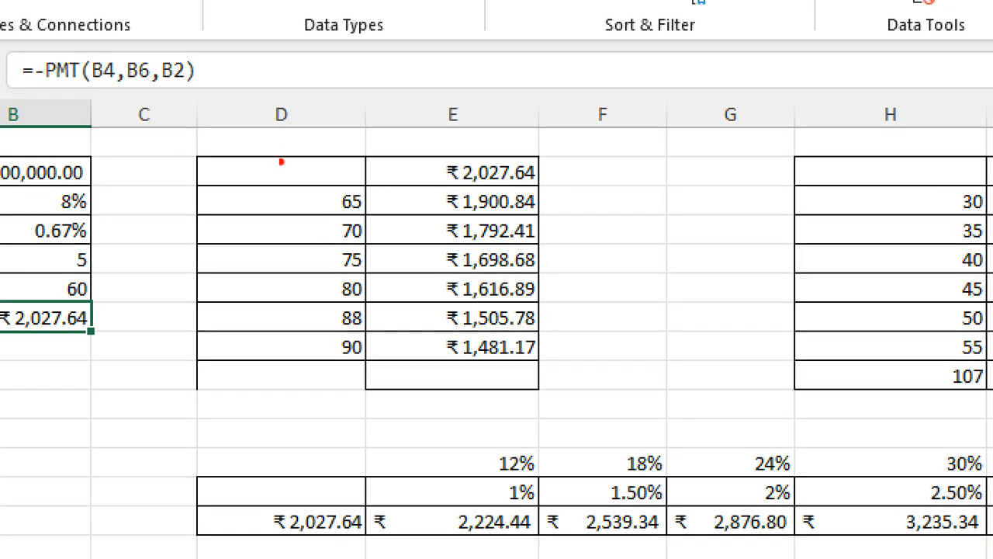
{"action": "mouse_move", "coordinate": [236, 162]}
{"action": "left_mouse_down"}
{"action": "mouse_move", "coordinate": [246, 191]}
{"action": "mouse_move", "coordinate": [333, 178]}
{"action": "left_mouse_up"}
{"action": "mouse_move", "coordinate": [186, 218]}
{"action": "left_mouse_down"}
{"action": "mouse_move", "coordinate": [318, 209]}
{"action": "mouse_move", "coordinate": [355, 187]}
{"action": "mouse_move", "coordinate": [326, 204]}
{"action": "mouse_move", "coordinate": [345, 194]}
{"action": "left_mouse_up"}
{"action": "key", "text": "Escape"}
{"action": "key", "text": "ctrl+1"}
{"action": "left_click", "coordinate": [400, 225]}
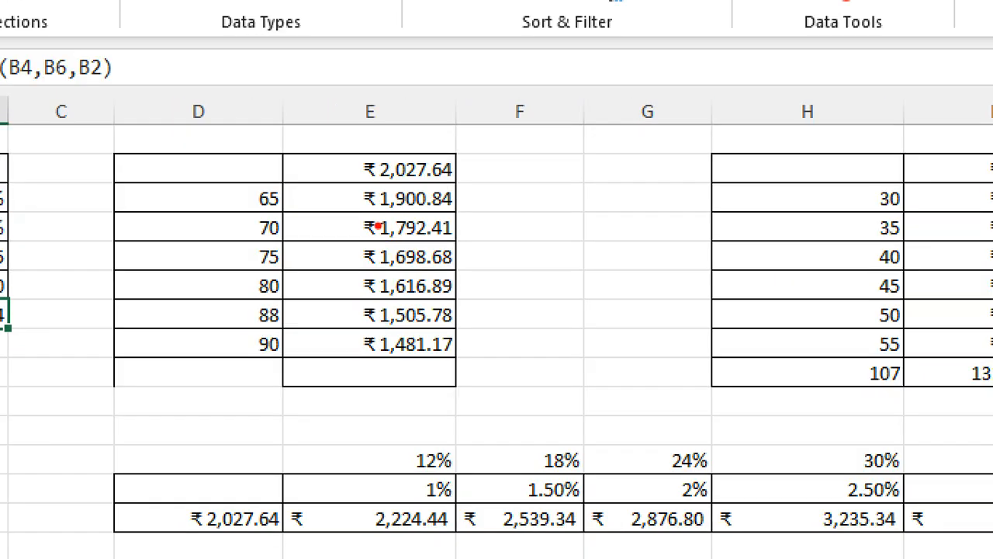
{"action": "left_click_drag", "start_coordinate": [343, 218], "coordinate": [501, 218]}
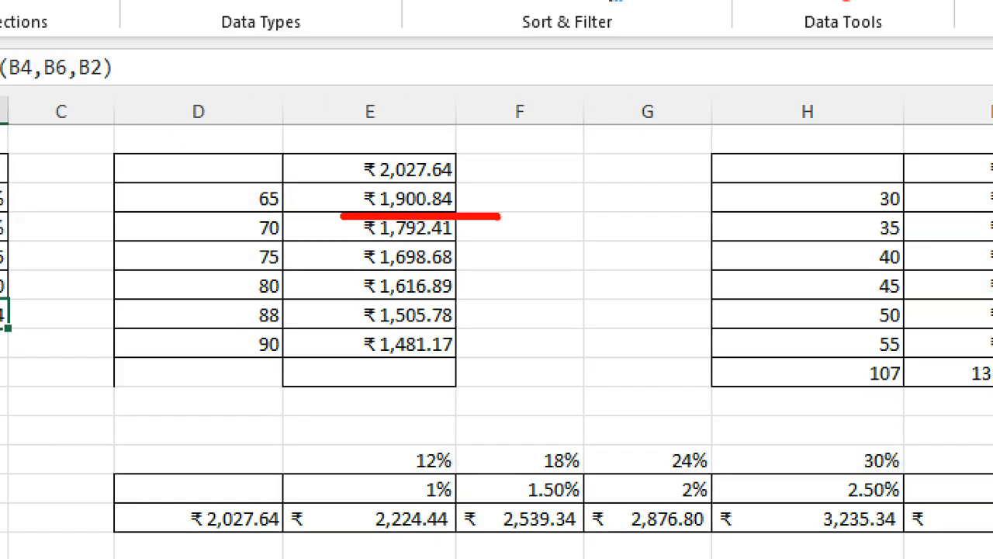
{"action": "mouse_move", "coordinate": [258, 181]}
{"action": "left_mouse_down"}
{"action": "mouse_move", "coordinate": [246, 211]}
{"action": "mouse_move", "coordinate": [281, 188]}
{"action": "mouse_move", "coordinate": [252, 178]}
{"action": "left_mouse_up"}
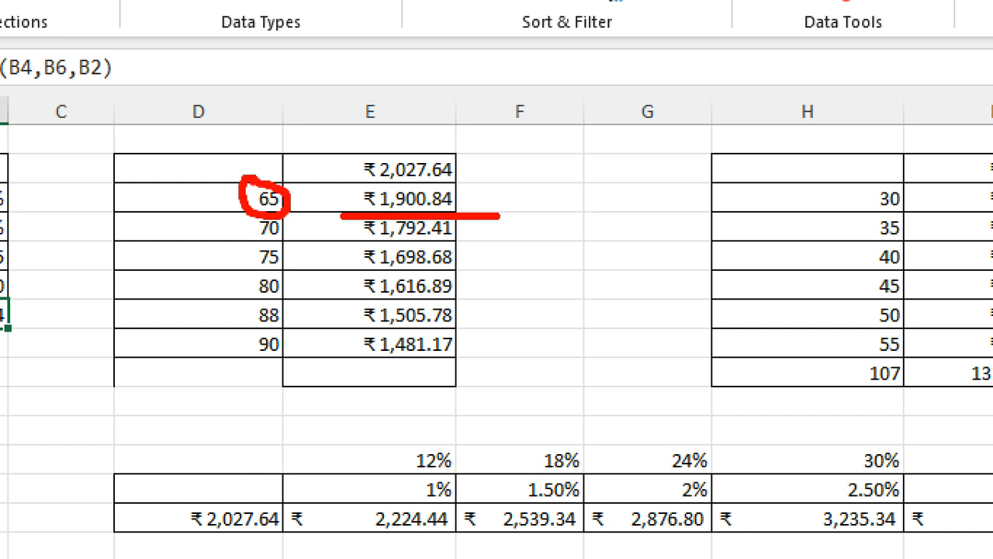
{"action": "mouse_move", "coordinate": [463, 309]}
{"action": "left_mouse_down"}
{"action": "mouse_move", "coordinate": [459, 299]}
{"action": "mouse_move", "coordinate": [339, 306]}
{"action": "mouse_move", "coordinate": [446, 335]}
{"action": "mouse_move", "coordinate": [463, 296]}
{"action": "left_mouse_up"}
{"action": "mouse_move", "coordinate": [293, 297]}
{"action": "left_mouse_down"}
{"action": "mouse_move", "coordinate": [273, 334]}
{"action": "mouse_move", "coordinate": [289, 304]}
{"action": "left_mouse_up"}
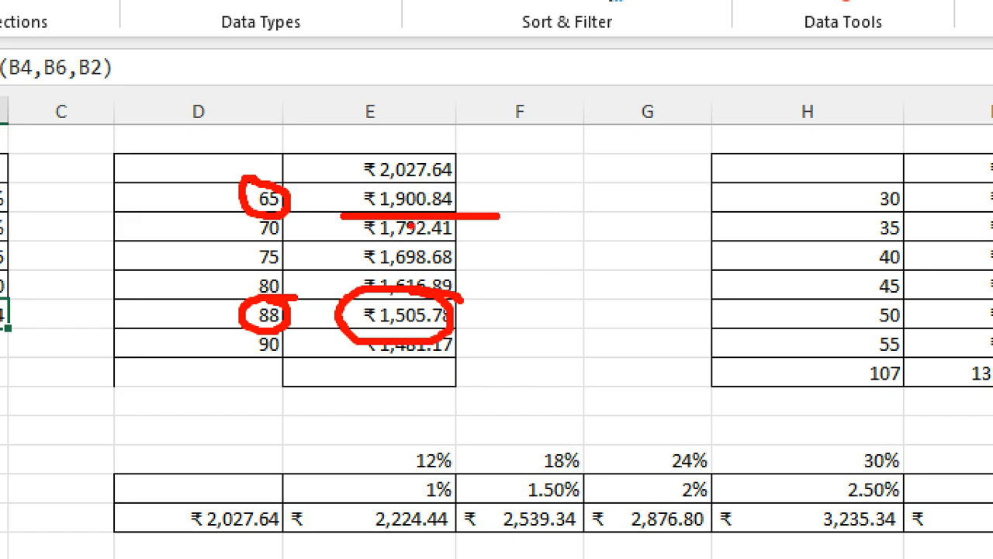
{"action": "key", "text": "Escape"}
{"action": "key", "text": "ctrl+1"}
{"action": "mouse_move", "coordinate": [400, 192]}
{"action": "left_mouse_down"}
{"action": "mouse_move", "coordinate": [456, 236]}
{"action": "mouse_move", "coordinate": [381, 175]}
{"action": "mouse_move", "coordinate": [195, 288]}
{"action": "mouse_move", "coordinate": [323, 217]}
{"action": "mouse_move", "coordinate": [415, 230]}
{"action": "mouse_move", "coordinate": [410, 291]}
{"action": "left_mouse_up"}
{"action": "key", "text": "Escape"}
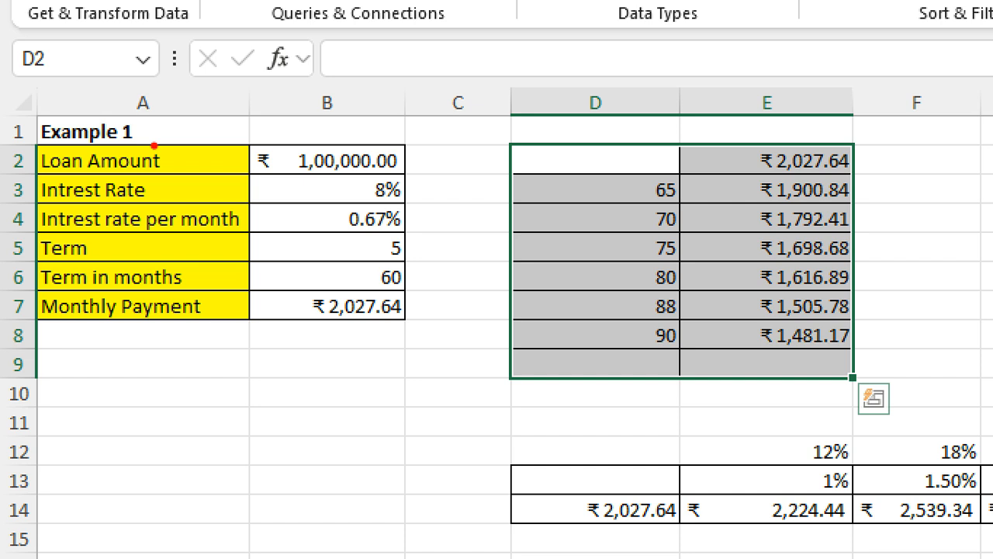
Review the Example 1 loan inputs in A2:B7: loan amount, interest rate, term and monthly payment.
{"action": "left_click_drag", "start_coordinate": [22, 176], "coordinate": [419, 203]}
{"action": "left_click_drag", "start_coordinate": [17, 185], "coordinate": [506, 174]}
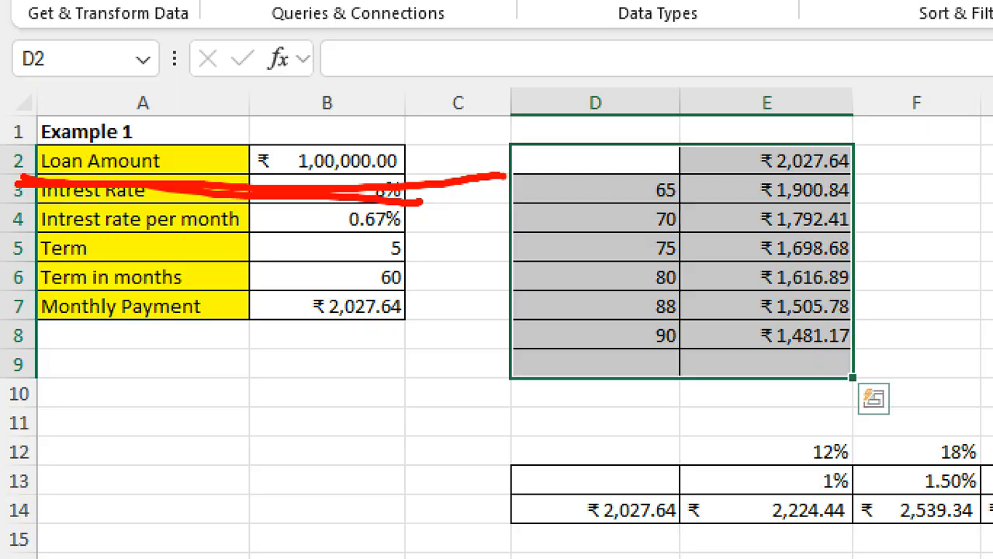
{"action": "key", "text": "Escape"}
{"action": "key", "text": "ctrl+1"}
{"action": "left_click", "coordinate": [2, 220]}
{"action": "left_click_drag", "start_coordinate": [39, 222], "coordinate": [417, 214]}
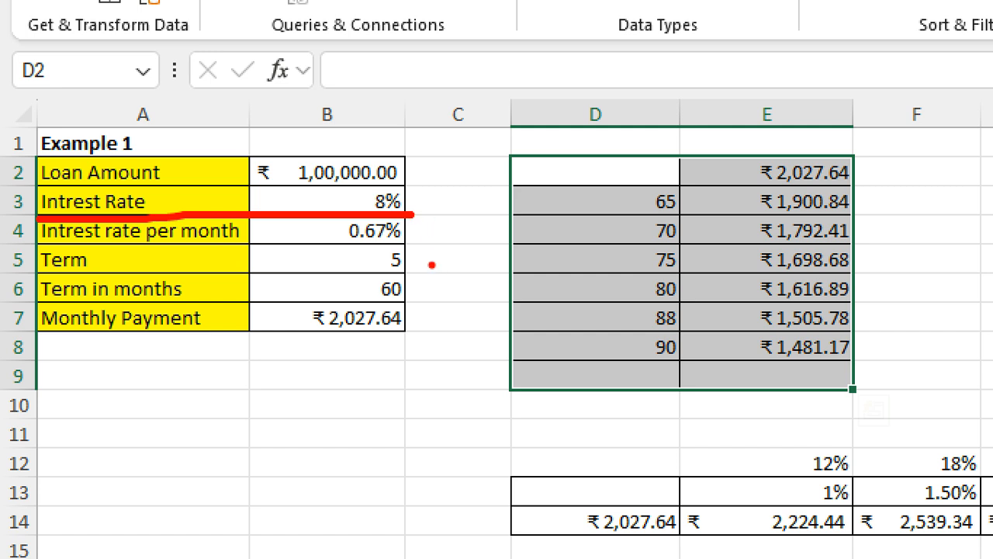
{"action": "mouse_move", "coordinate": [20, 271]}
{"action": "left_mouse_down"}
{"action": "mouse_move", "coordinate": [309, 286]}
{"action": "mouse_move", "coordinate": [428, 259]}
{"action": "mouse_move", "coordinate": [363, 270]}
{"action": "mouse_move", "coordinate": [406, 276]}
{"action": "left_mouse_up"}
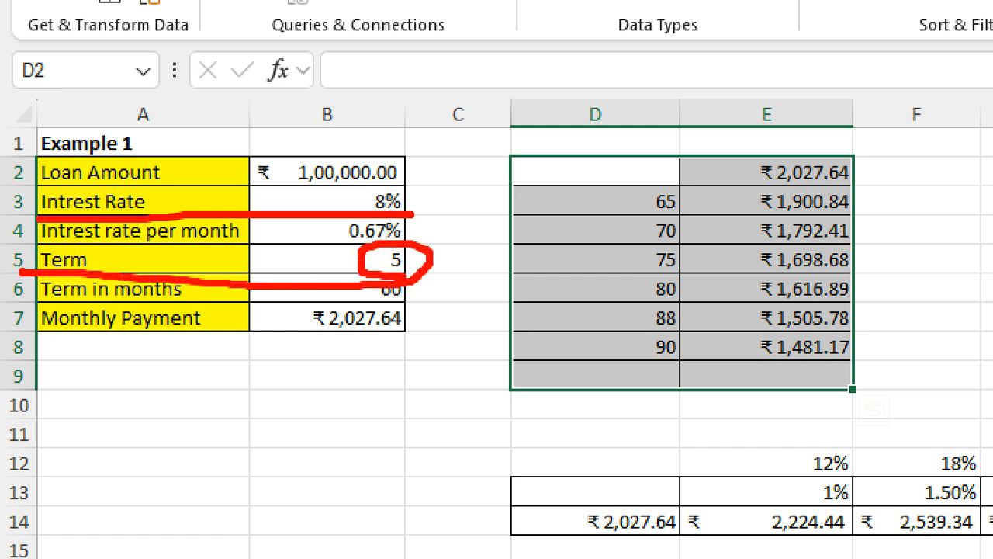
{"action": "mouse_move", "coordinate": [401, 304]}
{"action": "left_mouse_down"}
{"action": "mouse_move", "coordinate": [369, 298]}
{"action": "mouse_move", "coordinate": [273, 329]}
{"action": "mouse_move", "coordinate": [425, 329]}
{"action": "mouse_move", "coordinate": [391, 298]}
{"action": "left_mouse_up"}
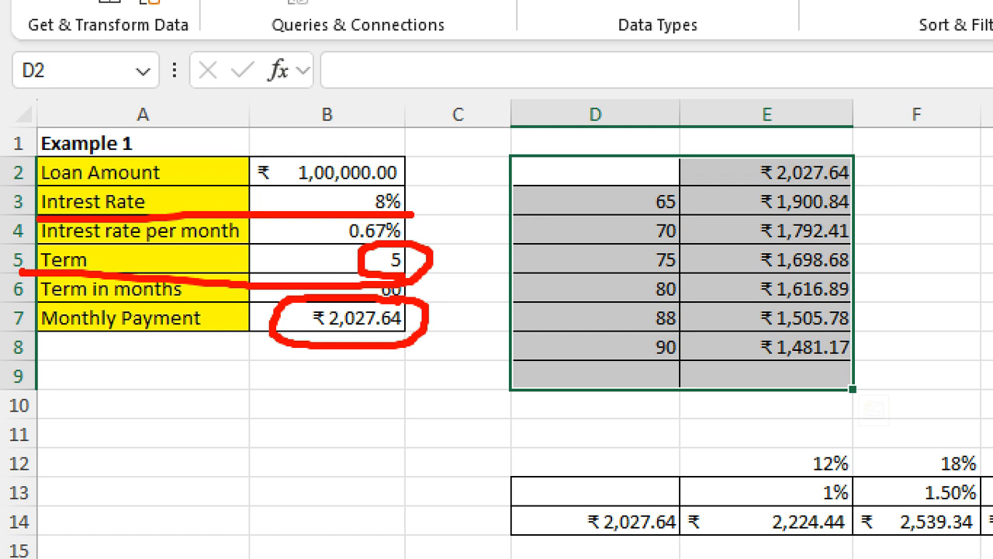
{"action": "key", "text": "Escape"}
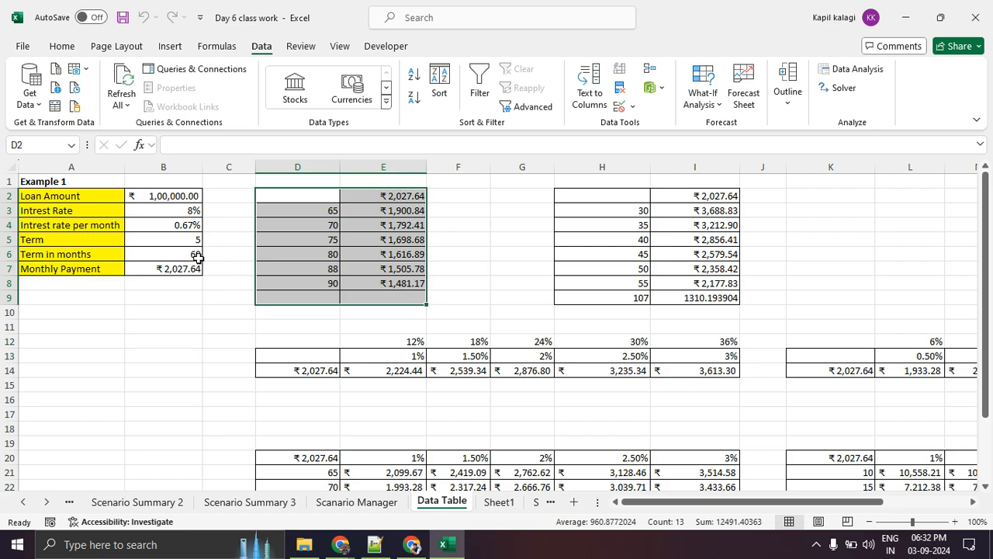
Inspect the PMT formula in the Monthly Payment cell B7.
{"action": "left_click", "coordinate": [181, 271]}
{"action": "key", "text": "ctrl+1"}
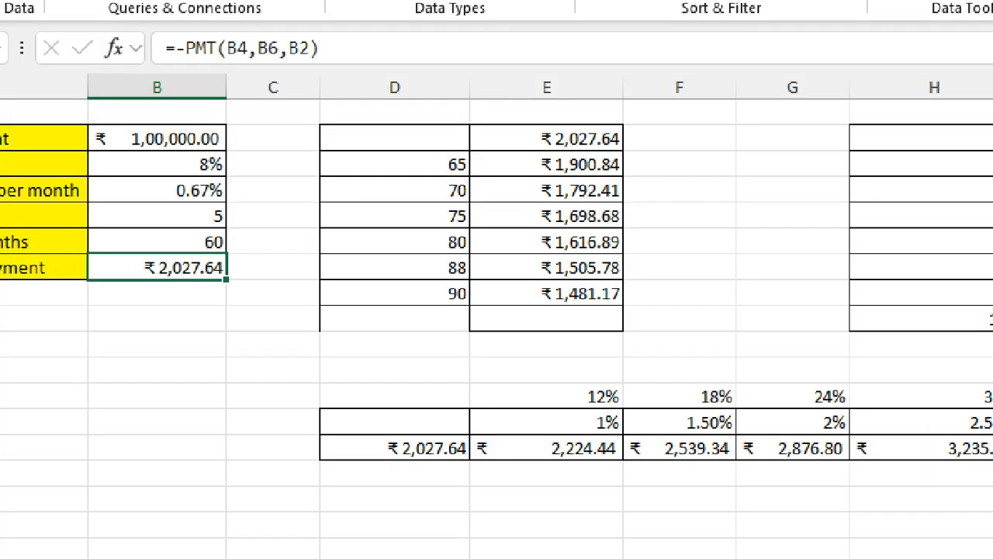
{"action": "mouse_move", "coordinate": [229, 77]}
{"action": "left_mouse_down"}
{"action": "mouse_move", "coordinate": [130, 108]}
{"action": "mouse_move", "coordinate": [330, 159]}
{"action": "mouse_move", "coordinate": [233, 78]}
{"action": "left_mouse_up"}
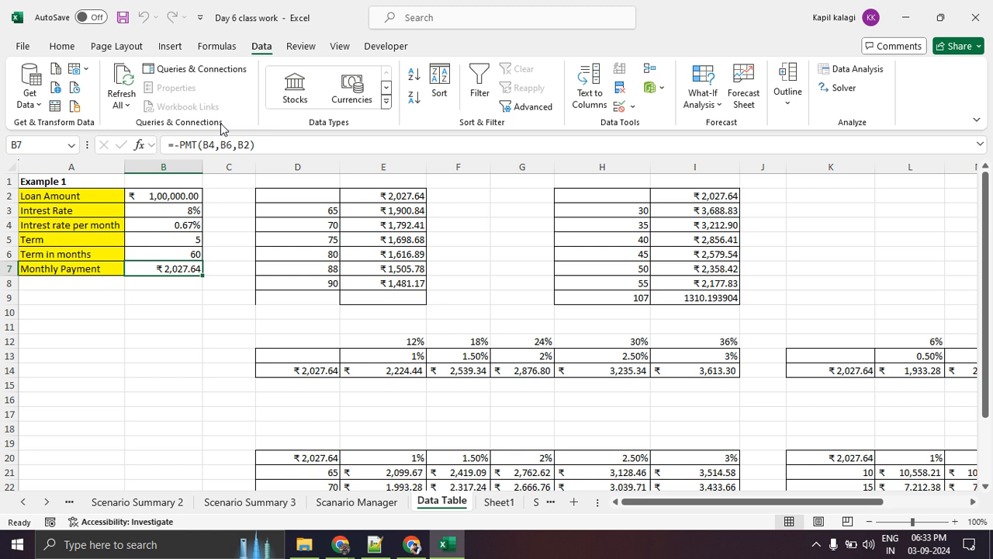
Remove the minus sign from the Monthly Payment formula in B7 so that it reads =PMT(B4,B6,B2).
{"action": "left_click", "coordinate": [180, 144]}
{"action": "key", "text": "BackSpace"}
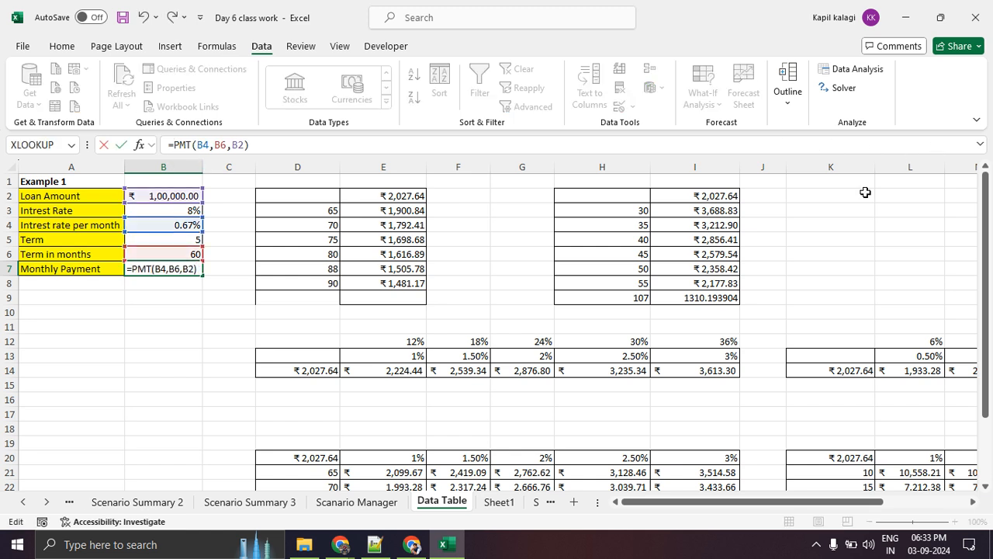
{"action": "key", "text": "ctrl+Return"}
{"action": "left_click", "coordinate": [186, 324]}
Clear the formula from the Monthly Payment cell B7.
{"action": "left_click", "coordinate": [184, 264]}
{"action": "key", "text": "Delete"}
{"action": "left_click", "coordinate": [194, 325]}
{"action": "left_click", "coordinate": [177, 267]}
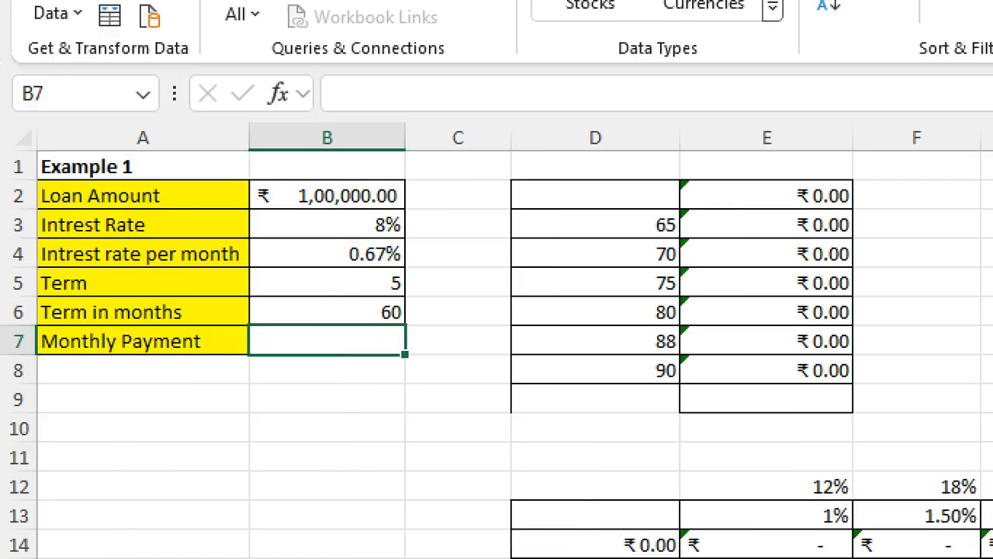
Review the loan amount, yearly and monthly interest rates, and the term in years and months in B2:B6.
{"action": "mouse_move", "coordinate": [393, 185]}
{"action": "left_mouse_down"}
{"action": "mouse_move", "coordinate": [450, 186]}
{"action": "mouse_move", "coordinate": [464, 170]}
{"action": "left_mouse_up"}
{"action": "left_click_drag", "start_coordinate": [412, 215], "coordinate": [496, 189]}
{"action": "left_click_drag", "start_coordinate": [419, 282], "coordinate": [489, 264]}
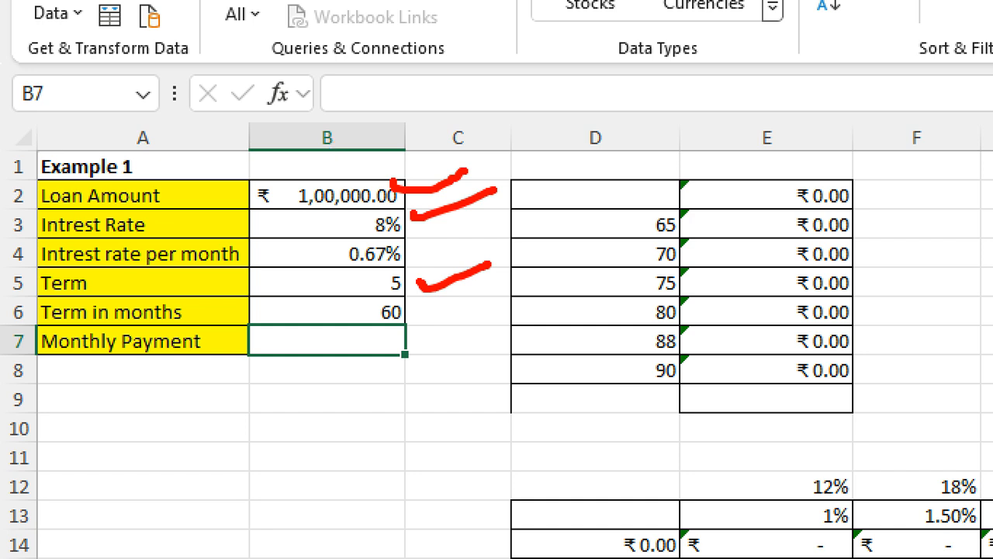
{"action": "mouse_move", "coordinate": [380, 239]}
{"action": "left_mouse_down"}
{"action": "mouse_move", "coordinate": [355, 271]}
{"action": "mouse_move", "coordinate": [384, 235]}
{"action": "left_mouse_up"}
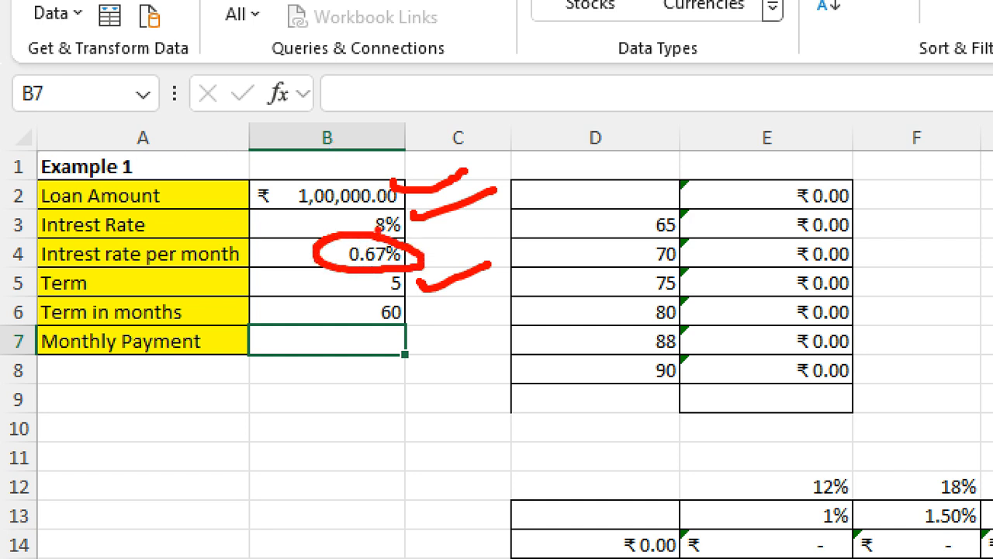
{"action": "left_click_drag", "start_coordinate": [445, 250], "coordinate": [558, 209]}
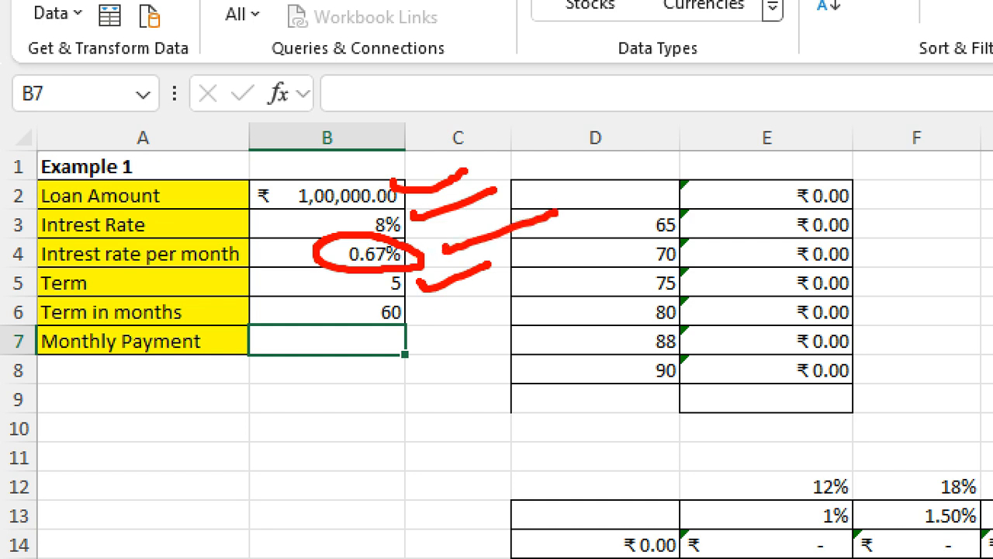
{"action": "mouse_move", "coordinate": [396, 273]}
{"action": "left_mouse_down"}
{"action": "mouse_move", "coordinate": [365, 276]}
{"action": "mouse_move", "coordinate": [425, 286]}
{"action": "mouse_move", "coordinate": [450, 327]}
{"action": "mouse_move", "coordinate": [409, 301]}
{"action": "left_mouse_up"}
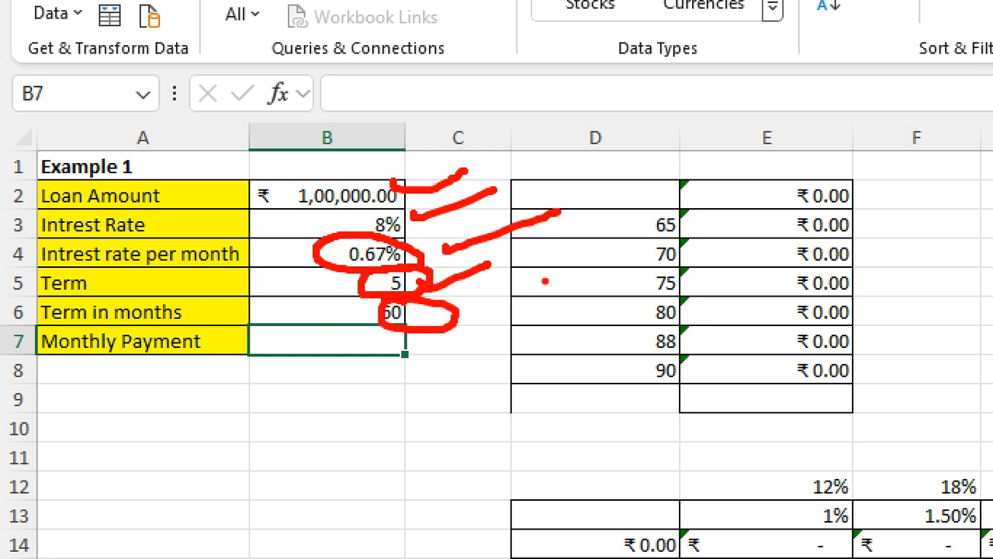
{"action": "key", "text": "Escape"}
{"action": "key", "text": "ctrl+1"}
{"action": "left_click", "coordinate": [2, 217]}
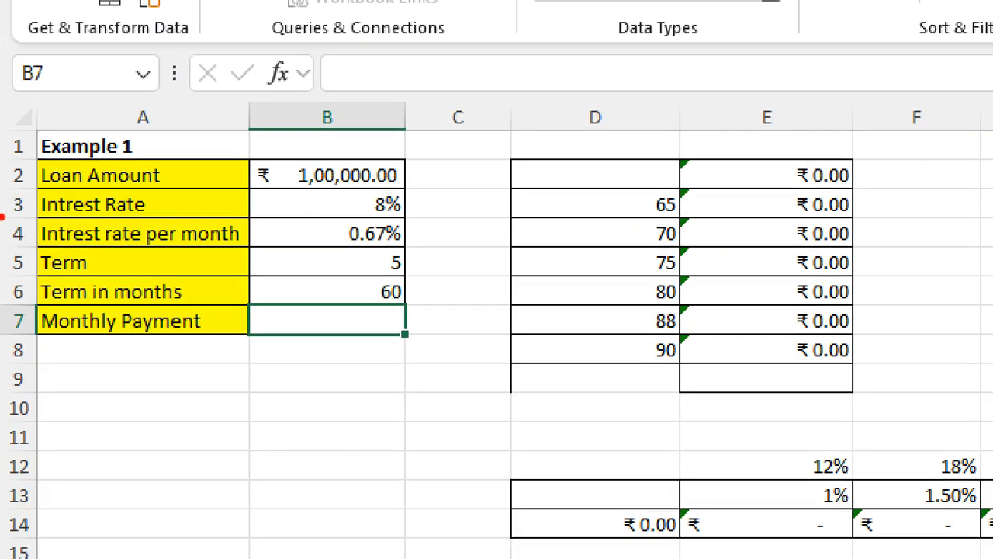
{"action": "mouse_move", "coordinate": [363, 217]}
{"action": "left_mouse_down"}
{"action": "mouse_move", "coordinate": [469, 229]}
{"action": "mouse_move", "coordinate": [363, 215]}
{"action": "left_mouse_up"}
{"action": "key", "text": "Escape"}
Inspect how the monthly interest rate in B4 and the term in months in B6 are calculated.
{"action": "left_click", "coordinate": [153, 223]}
{"action": "left_click", "coordinate": [155, 209]}
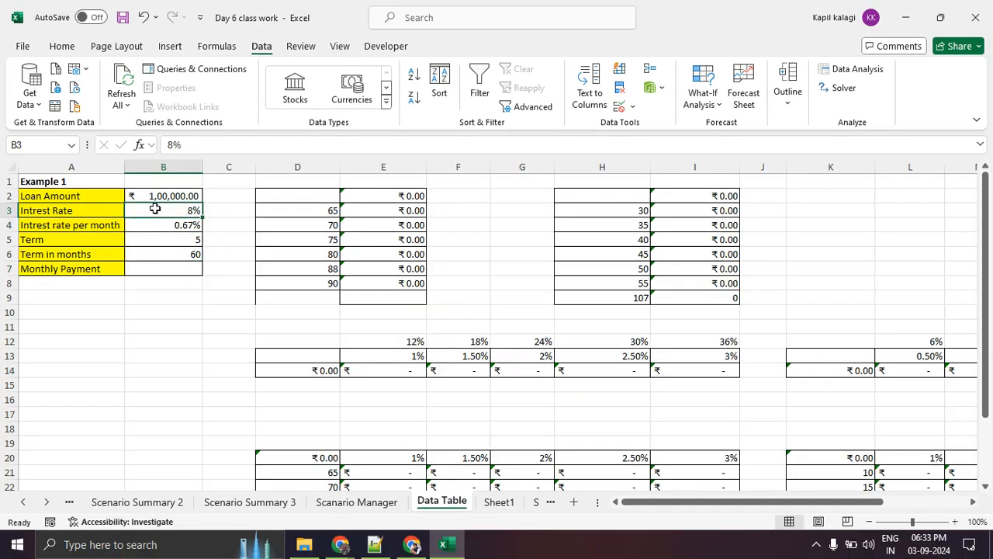
{"action": "left_click", "coordinate": [152, 223]}
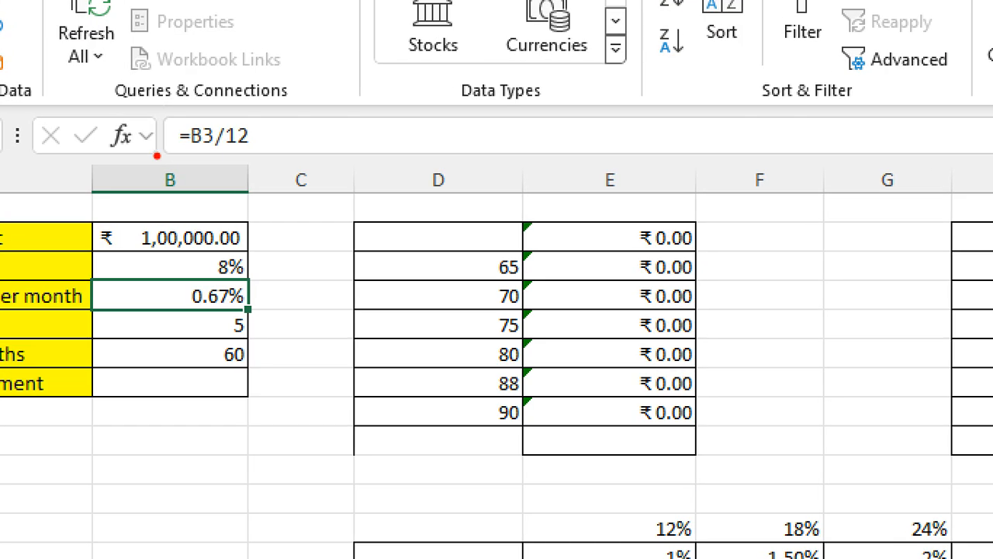
{"action": "mouse_move", "coordinate": [172, 146]}
{"action": "left_mouse_down"}
{"action": "mouse_move", "coordinate": [192, 130]}
{"action": "mouse_move", "coordinate": [173, 132]}
{"action": "left_mouse_up"}
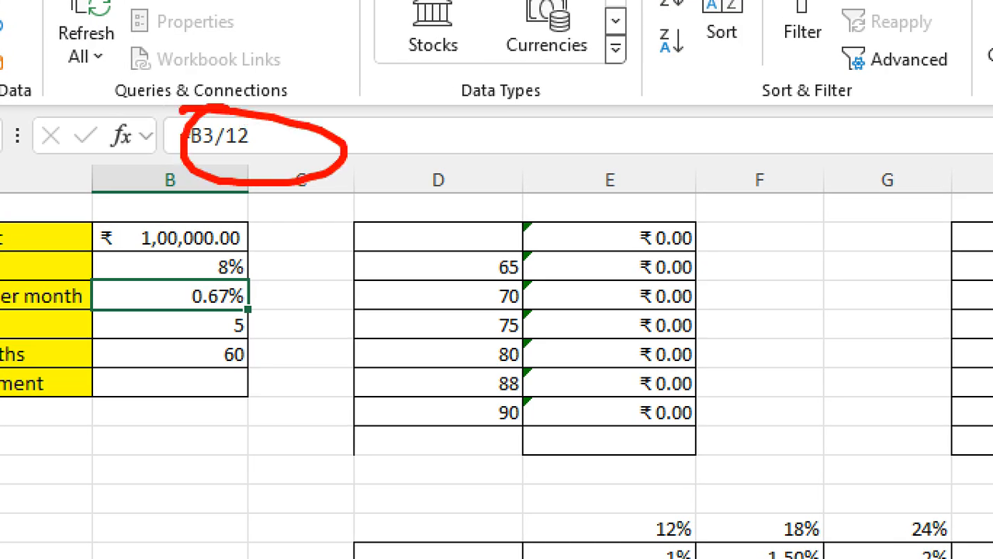
{"action": "left_click_drag", "start_coordinate": [257, 305], "coordinate": [370, 288]}
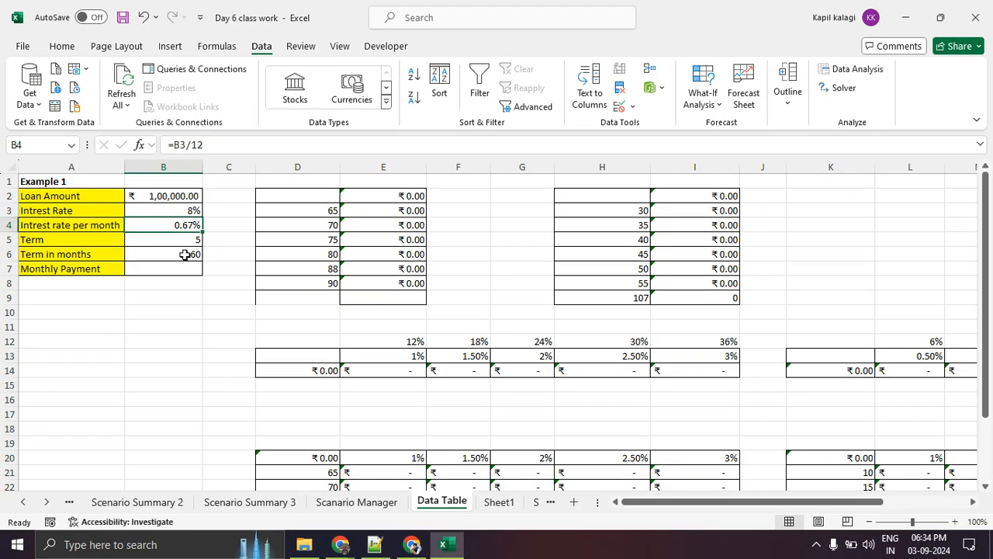
{"action": "left_click", "coordinate": [172, 240]}
{"action": "mouse_move", "coordinate": [175, 259]}
{"action": "left_mouse_down"}
{"action": "mouse_move", "coordinate": [200, 252]}
{"action": "mouse_move", "coordinate": [232, 210]}
{"action": "left_mouse_up"}
{"action": "left_click", "coordinate": [188, 249]}
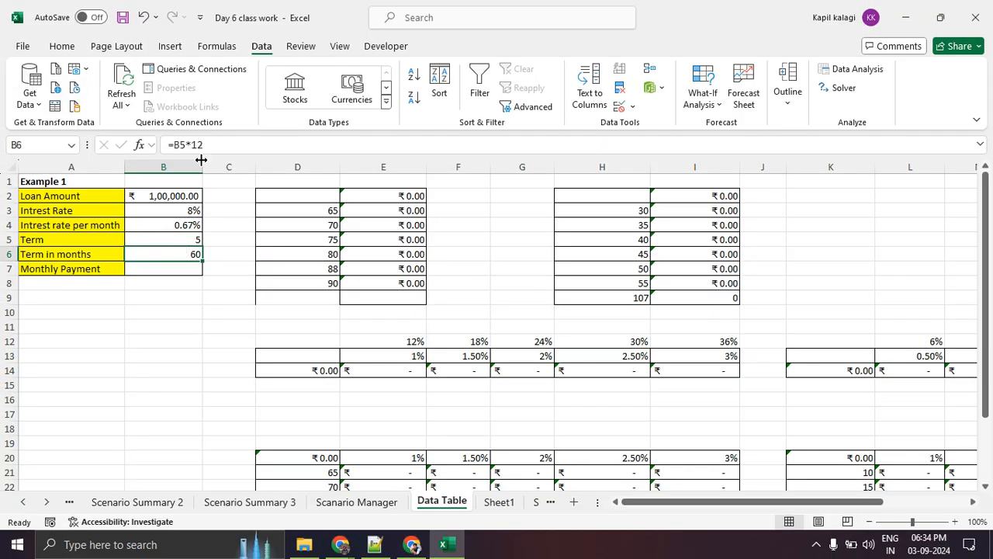
{"action": "mouse_move", "coordinate": [212, 153]}
{"action": "left_mouse_down"}
{"action": "mouse_move", "coordinate": [124, 122]}
{"action": "mouse_move", "coordinate": [90, 163]}
{"action": "left_mouse_up"}
Locate PMT among the financial functions for the Monthly Payment cell B7 and read its description.
{"action": "left_click", "coordinate": [133, 266]}
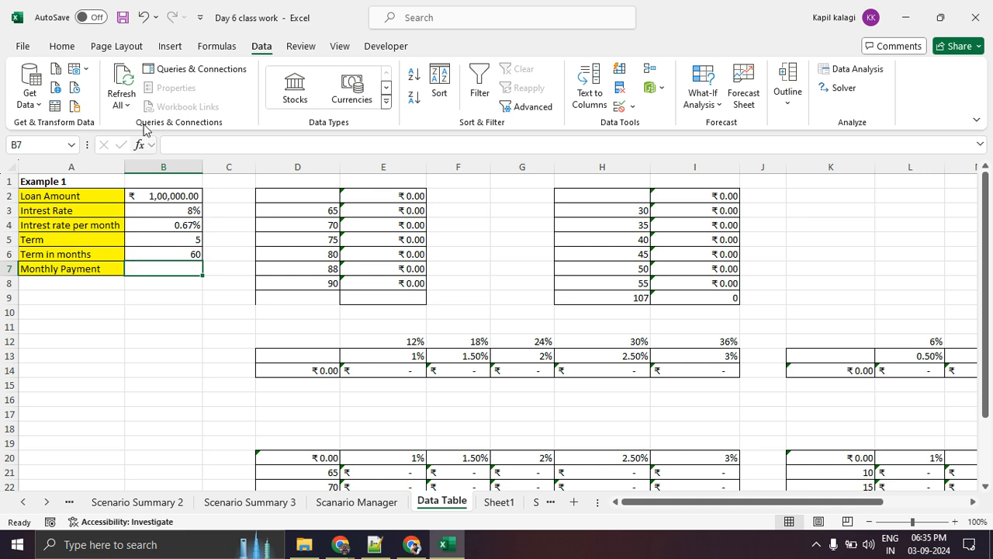
{"action": "left_click", "coordinate": [217, 46]}
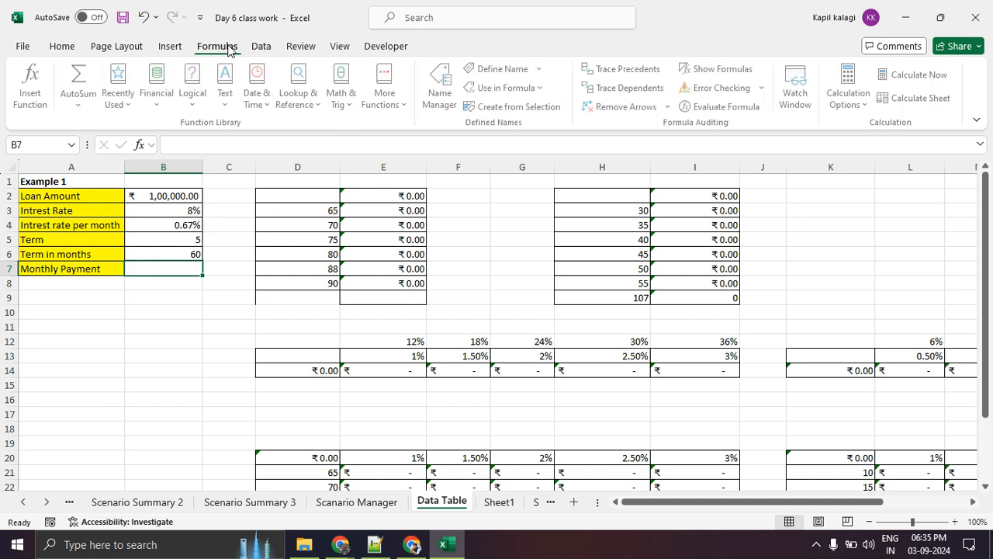
{"action": "left_click", "coordinate": [159, 109]}
{"action": "scroll", "coordinate": [192, 272], "scroll_direction": "down", "scroll_amount": 9}
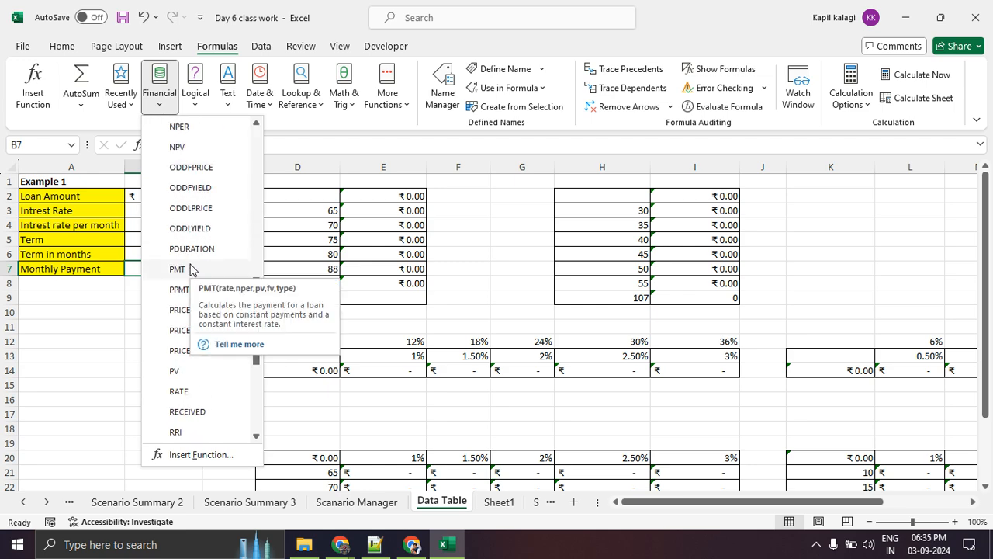
{"action": "key", "text": "ctrl+1"}
{"action": "left_click", "coordinate": [191, 267]}
{"action": "mouse_move", "coordinate": [145, 242]}
{"action": "left_mouse_down"}
{"action": "mouse_move", "coordinate": [242, 284]}
{"action": "mouse_move", "coordinate": [114, 223]}
{"action": "left_mouse_up"}
{"action": "key", "text": "Escape"}
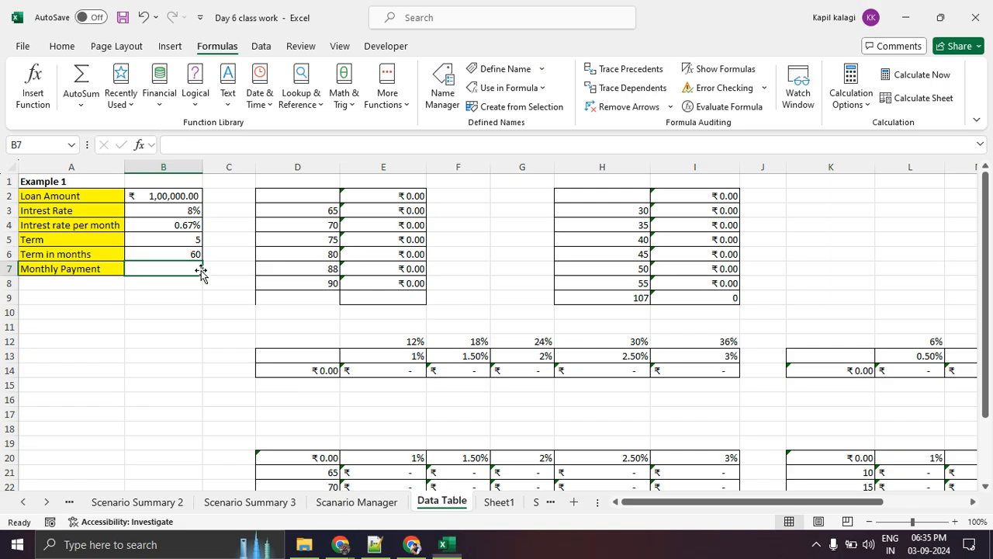
{"action": "left_click", "coordinate": [170, 105]}
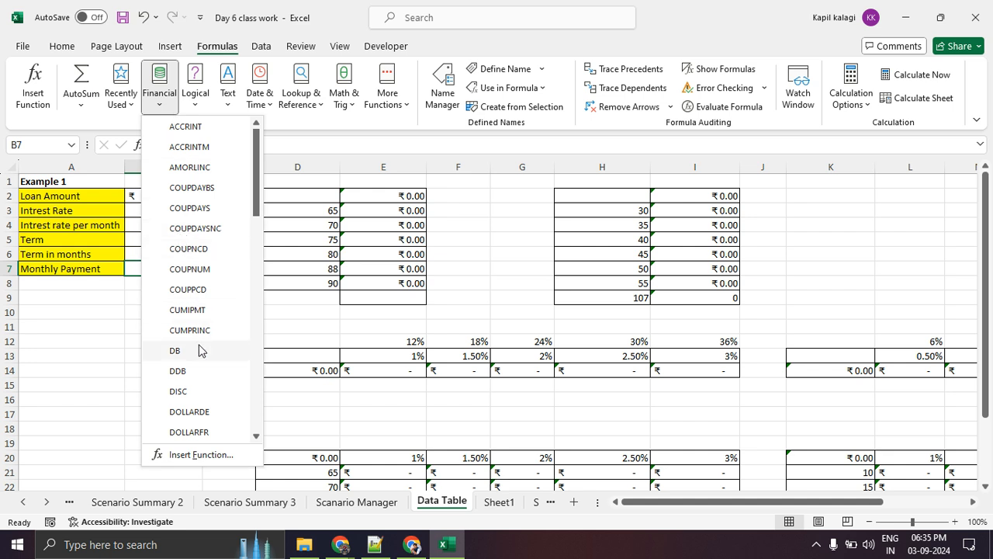
{"action": "scroll", "coordinate": [198, 349], "scroll_direction": "down", "scroll_amount": 7}
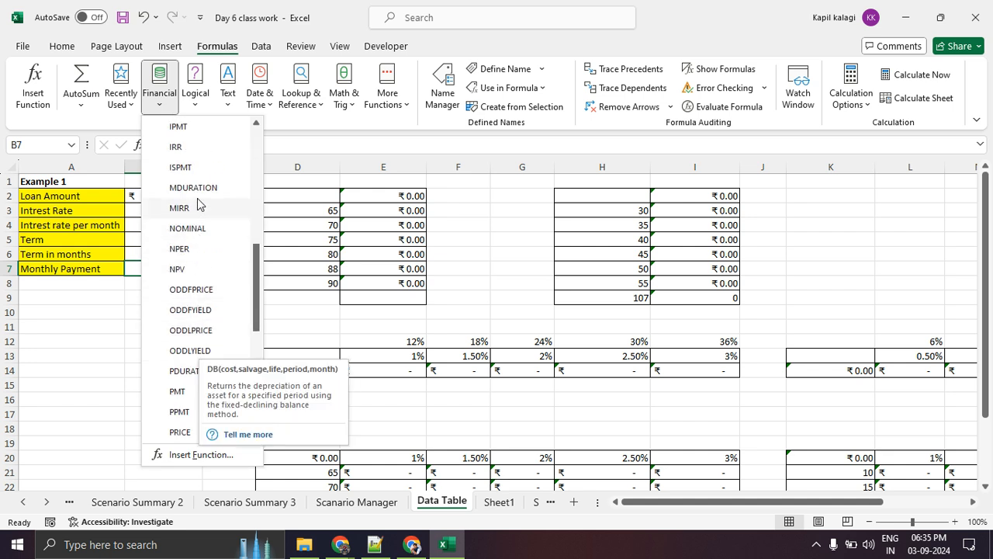
{"action": "scroll", "coordinate": [200, 295], "scroll_direction": "down", "scroll_amount": 2}
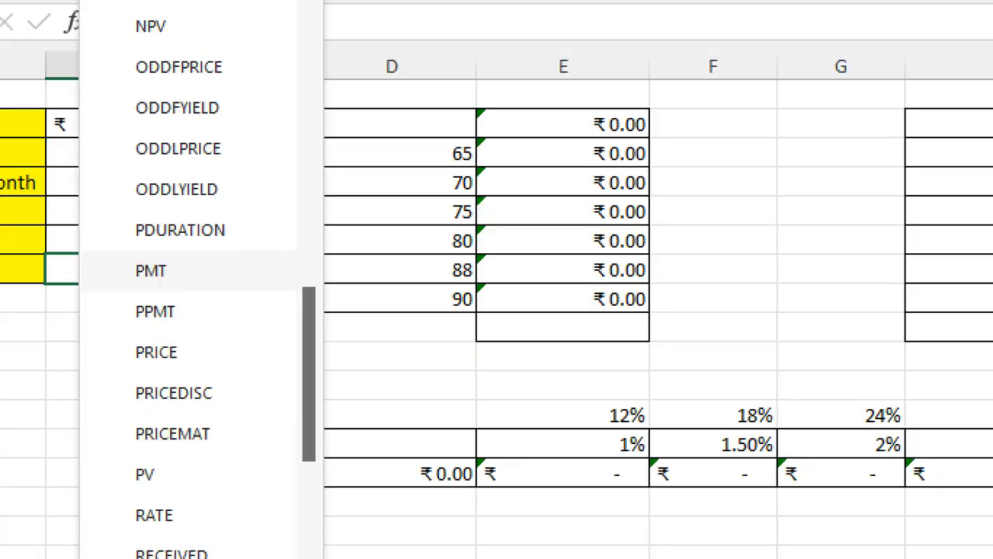
{"action": "key", "text": "Escape"}
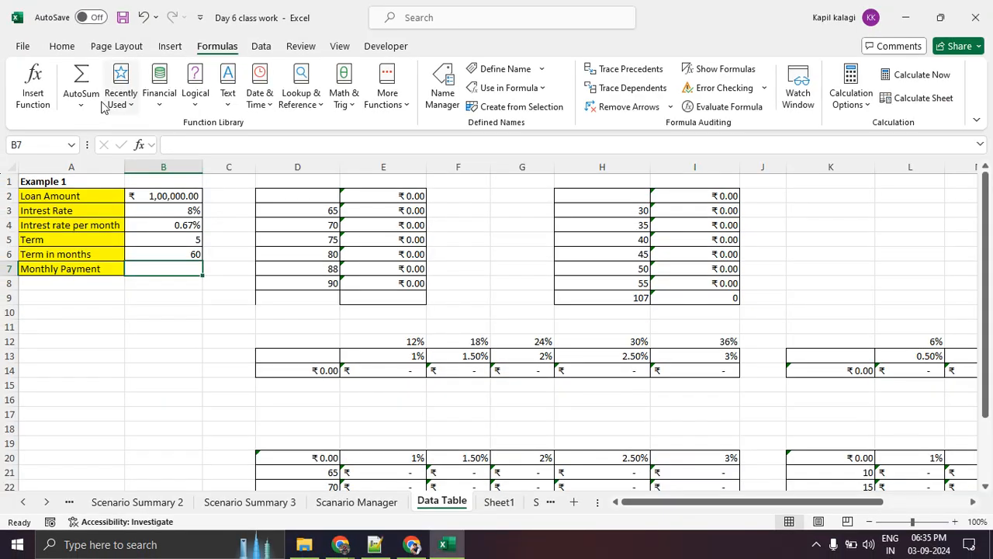
Browse the full list of financial functions and look up PMT for the Monthly Payment cell B7.
{"action": "left_click", "coordinate": [80, 104]}
{"action": "key", "text": "Escape"}
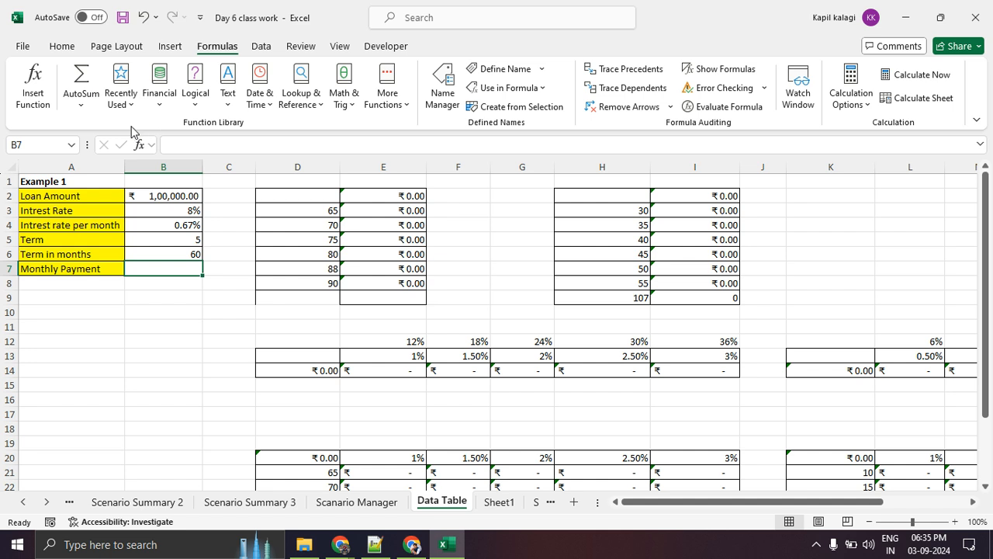
{"action": "left_click", "coordinate": [152, 109]}
{"action": "scroll", "coordinate": [194, 380], "scroll_direction": "down", "scroll_amount": 7}
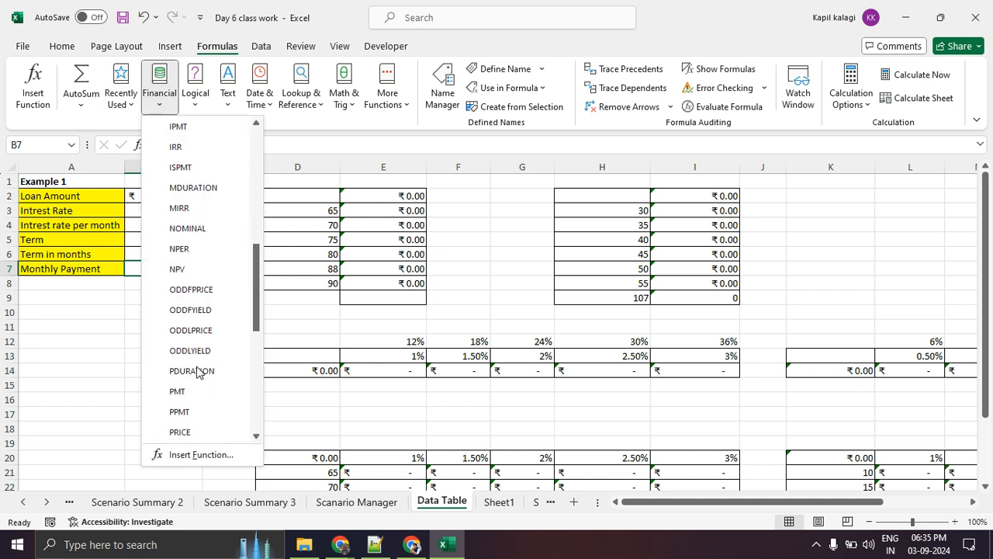
{"action": "scroll", "coordinate": [203, 263], "scroll_direction": "down", "scroll_amount": 5}
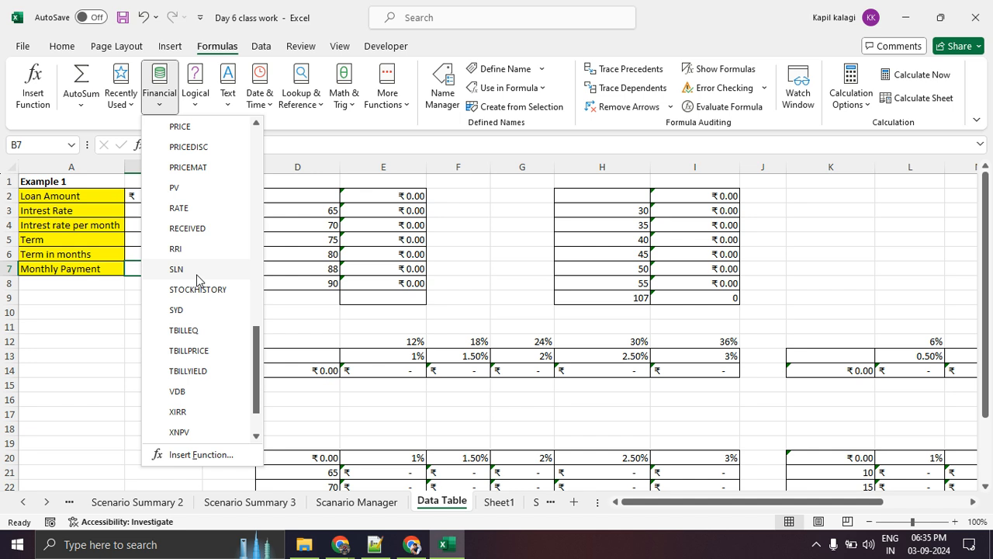
{"action": "scroll", "coordinate": [198, 279], "scroll_direction": "up", "scroll_amount": 3}
{"action": "scroll", "coordinate": [197, 279], "scroll_direction": "up", "scroll_amount": 3}
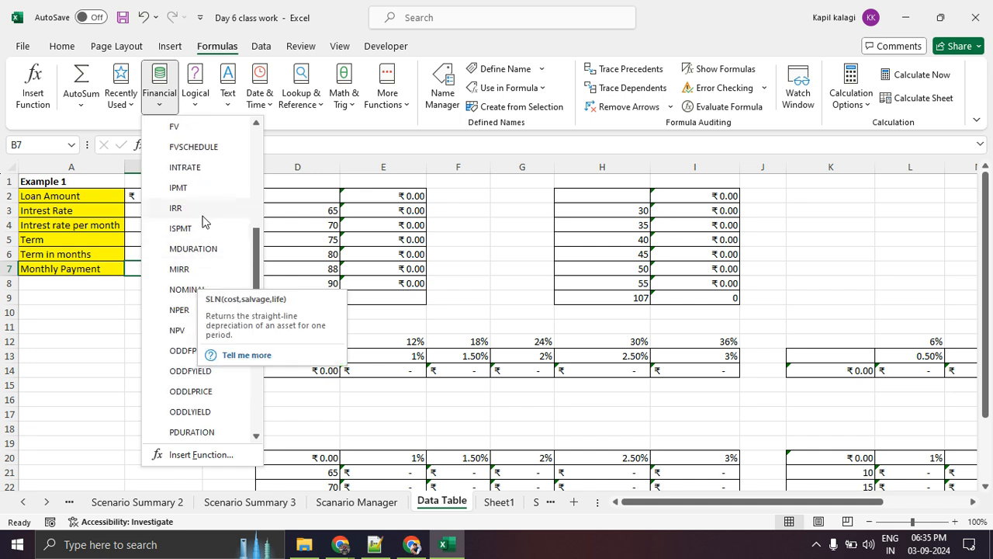
{"action": "scroll", "coordinate": [195, 241], "scroll_direction": "up", "scroll_amount": 2}
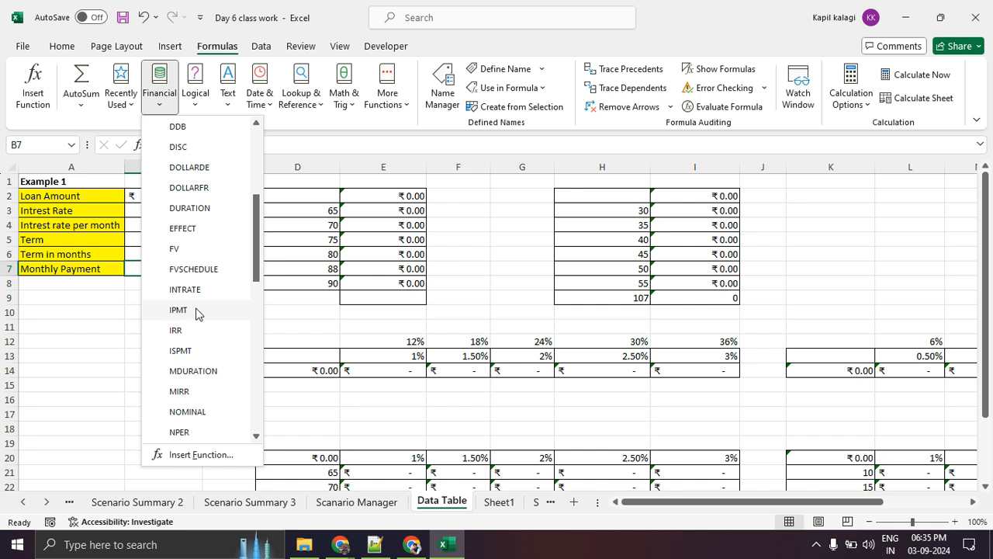
{"action": "scroll", "coordinate": [200, 291], "scroll_direction": "up", "scroll_amount": 1}
{"action": "scroll", "coordinate": [199, 288], "scroll_direction": "up", "scroll_amount": 4}
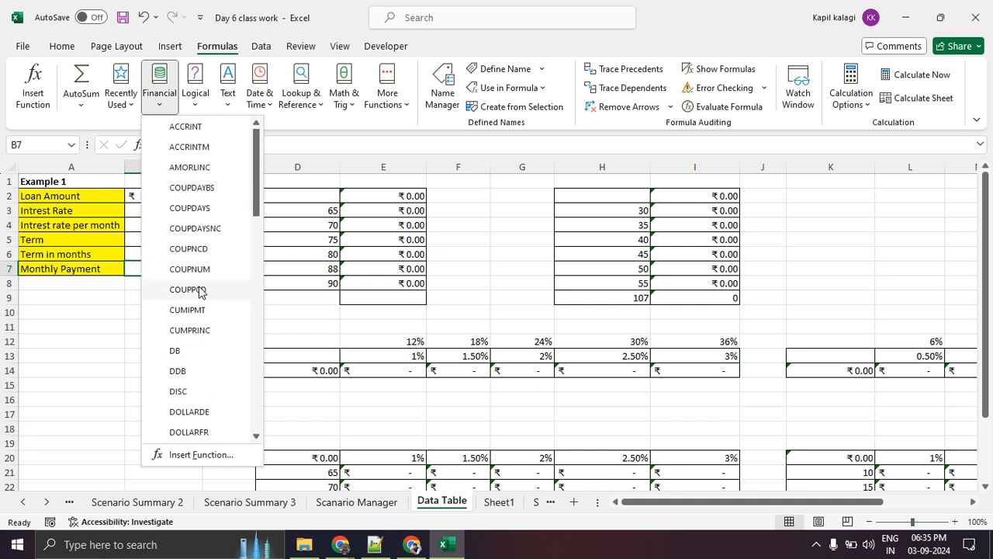
{"action": "scroll", "coordinate": [199, 288], "scroll_direction": "down", "scroll_amount": 13}
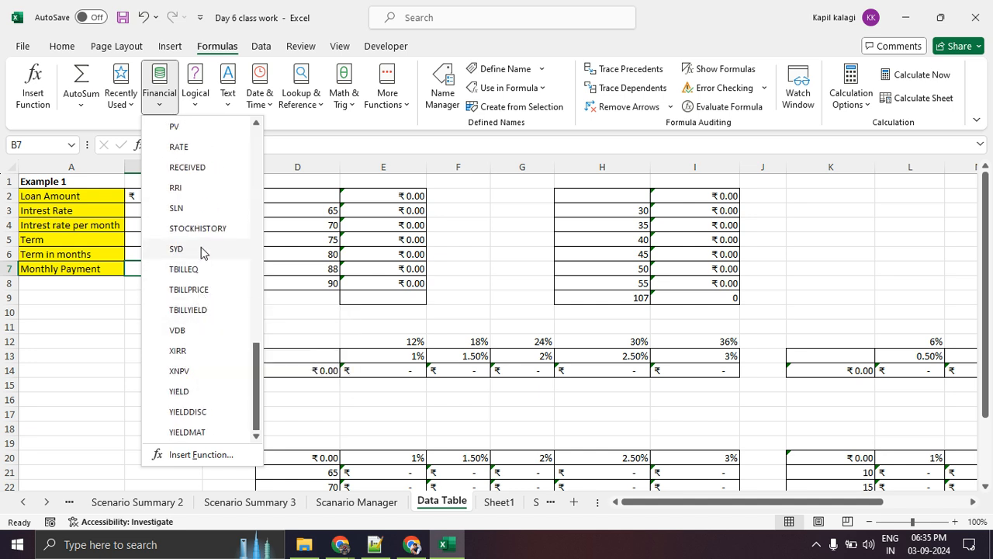
{"action": "scroll", "coordinate": [199, 263], "scroll_direction": "up", "scroll_amount": 2}
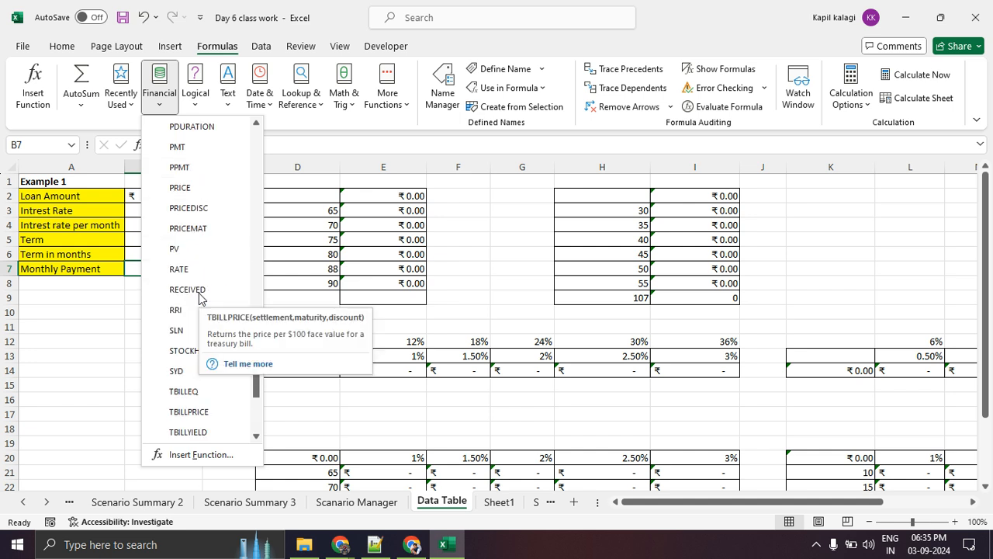
{"action": "scroll", "coordinate": [185, 313], "scroll_direction": "up", "scroll_amount": 1}
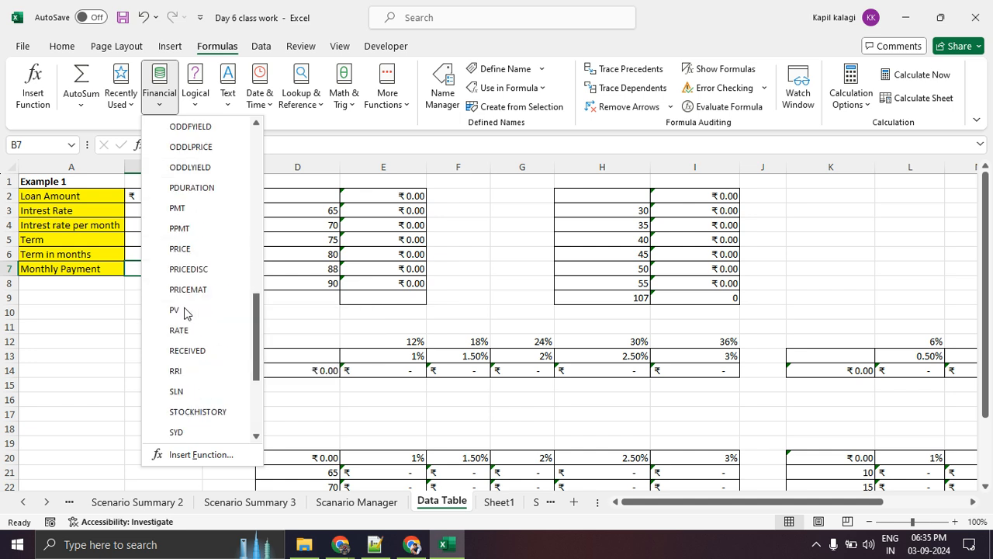
{"action": "left_click", "coordinate": [191, 210]}
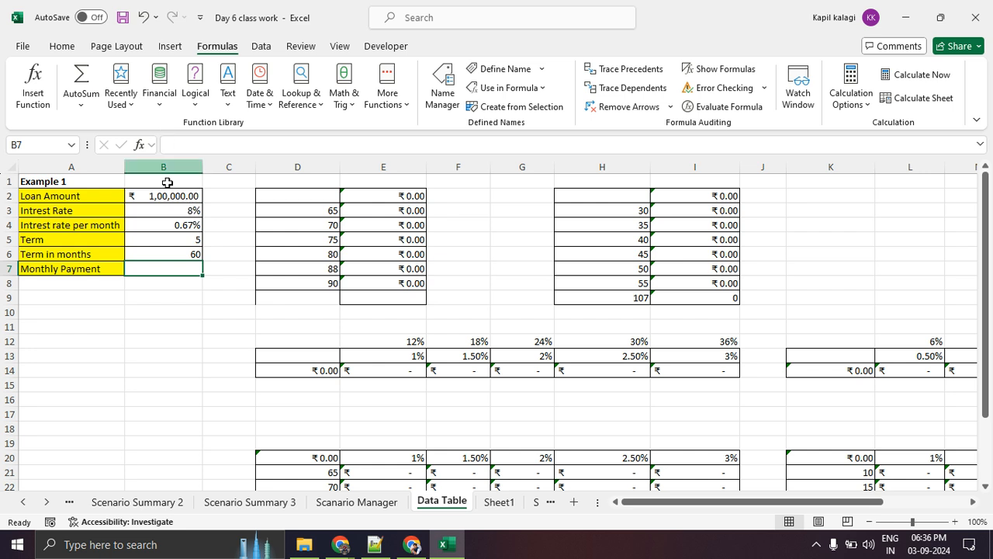
Calculate the monthly payment in B7 with the PMT function, using B4 as Rate, B6 as Nper and B2 as Pv.
{"action": "left_click", "coordinate": [159, 86]}
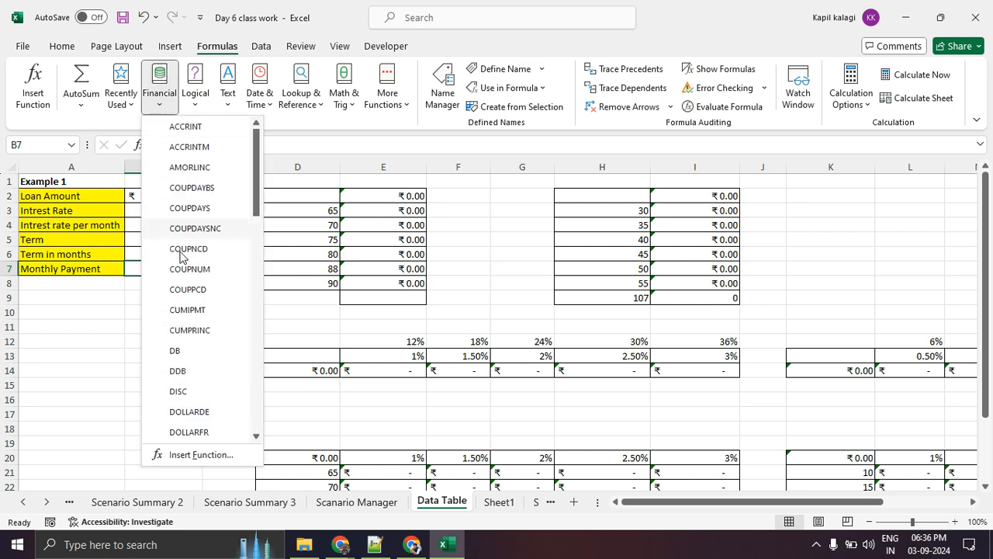
{"action": "scroll", "coordinate": [204, 264], "scroll_direction": "down", "scroll_amount": 13}
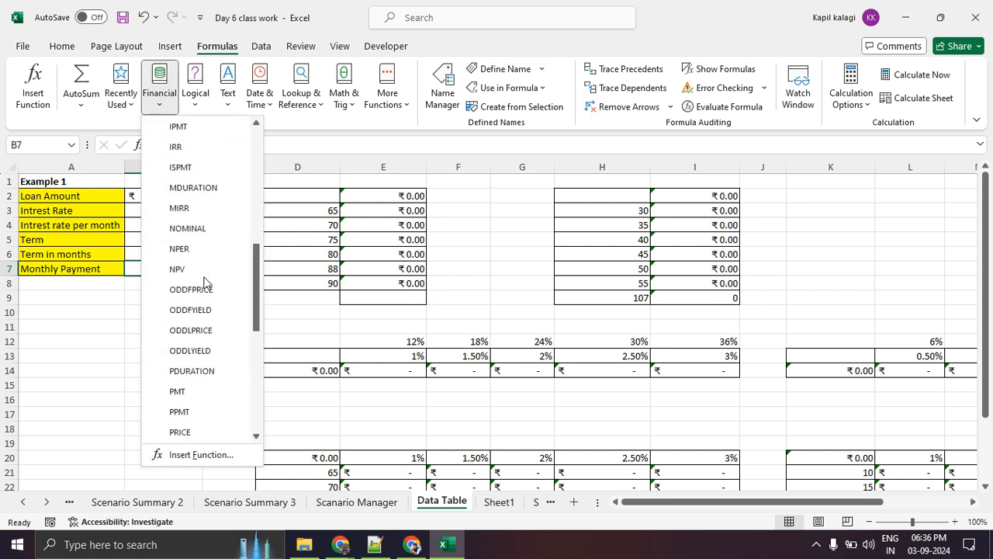
{"action": "scroll", "coordinate": [206, 198], "scroll_direction": "up", "scroll_amount": 2}
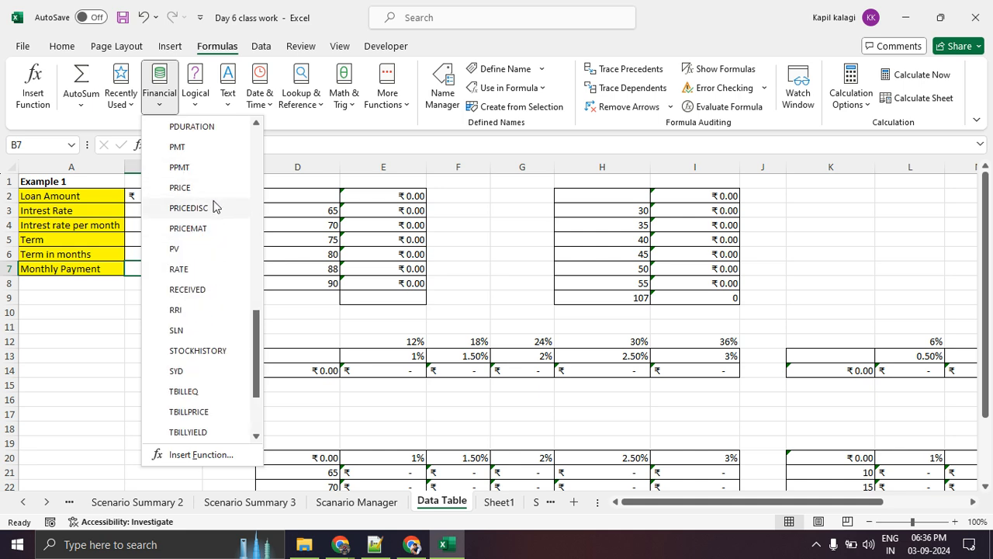
{"action": "left_click", "coordinate": [200, 152]}
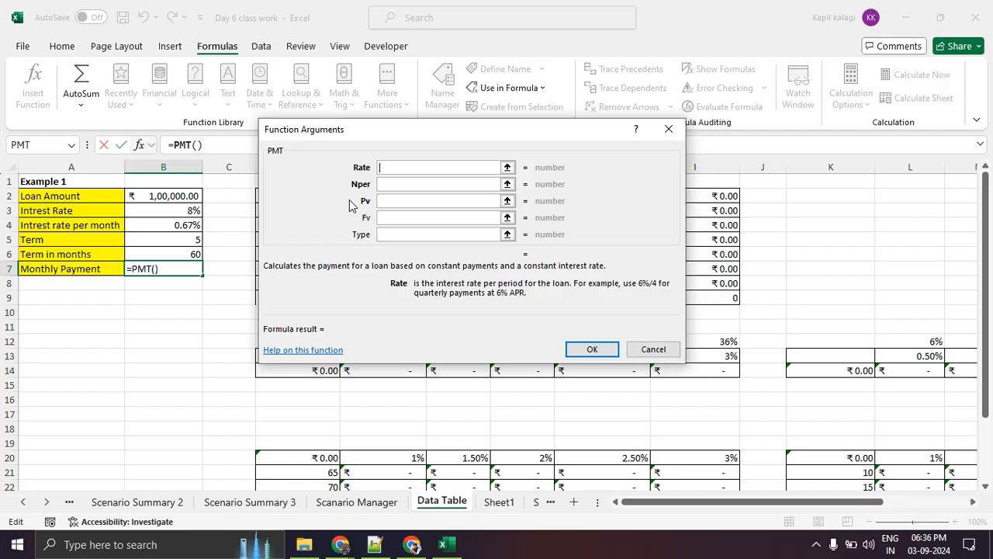
{"action": "left_click", "coordinate": [181, 225]}
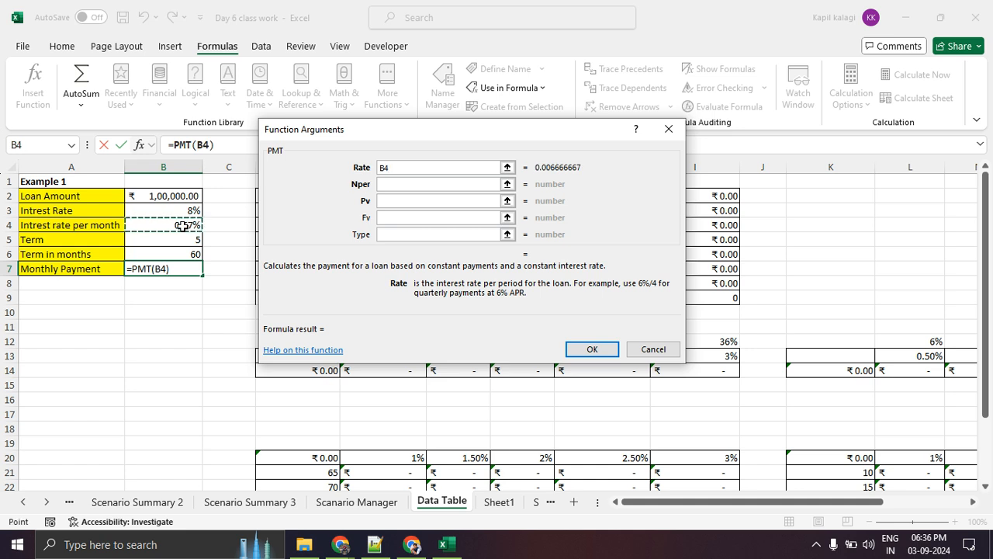
{"action": "left_click", "coordinate": [387, 183]}
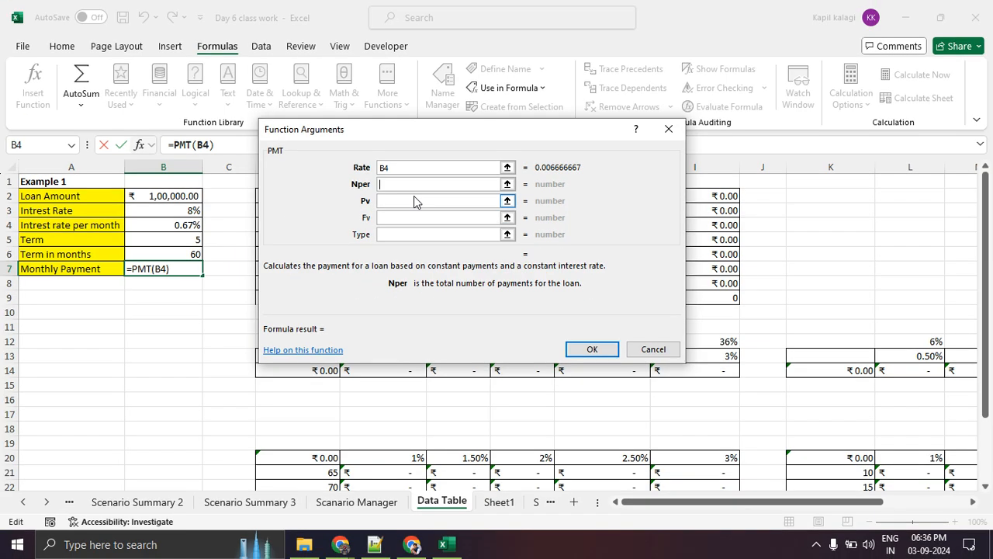
{"action": "left_click", "coordinate": [177, 255]}
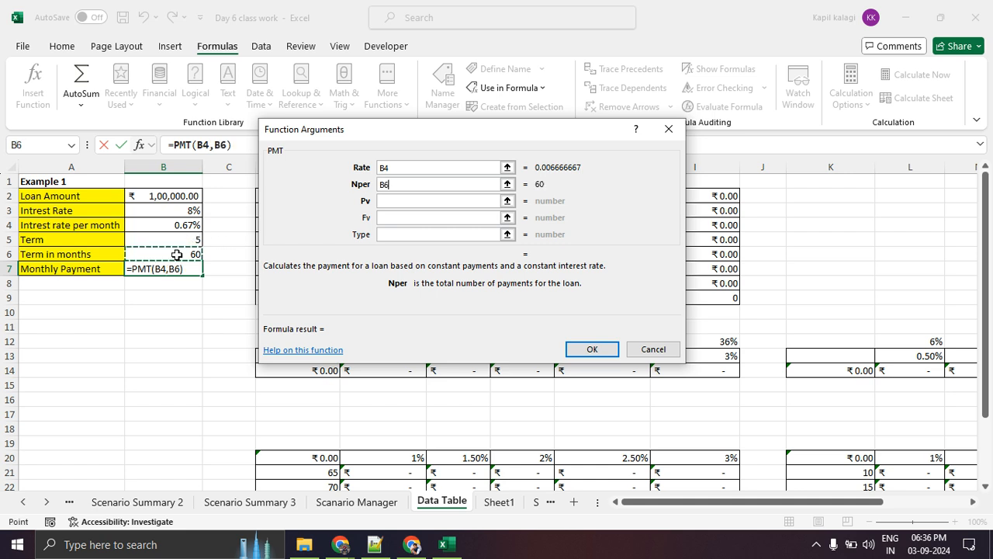
{"action": "left_click", "coordinate": [390, 202]}
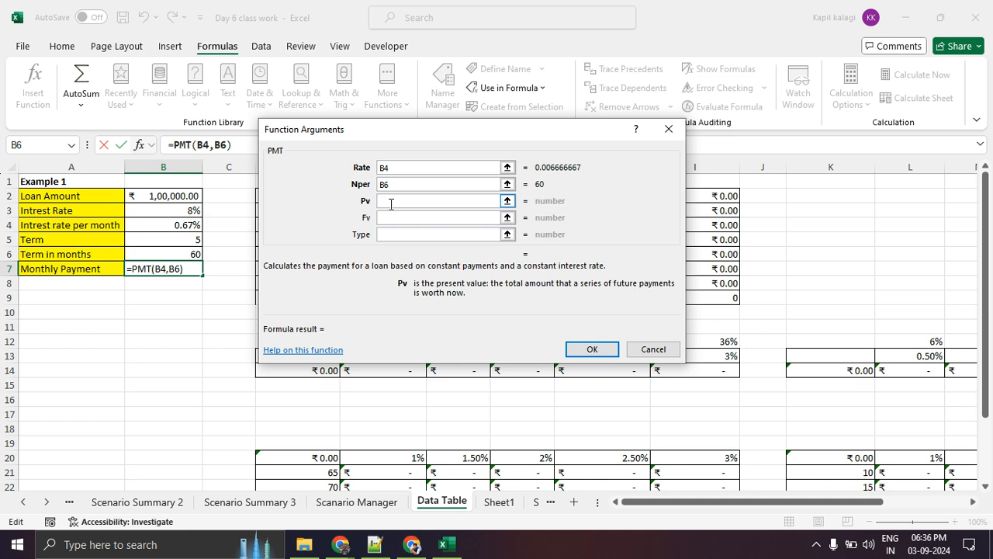
{"action": "left_click", "coordinate": [175, 192]}
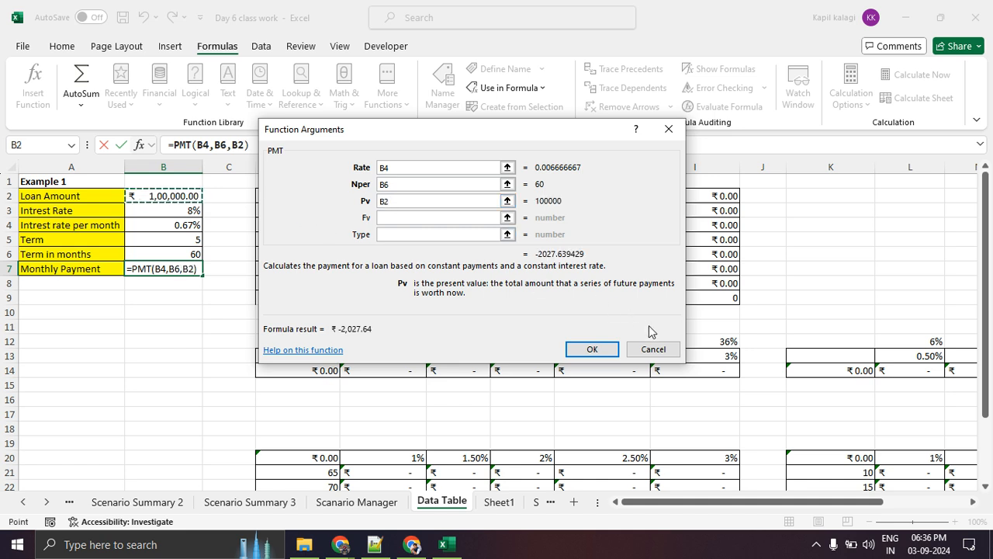
{"action": "left_click", "coordinate": [592, 348]}
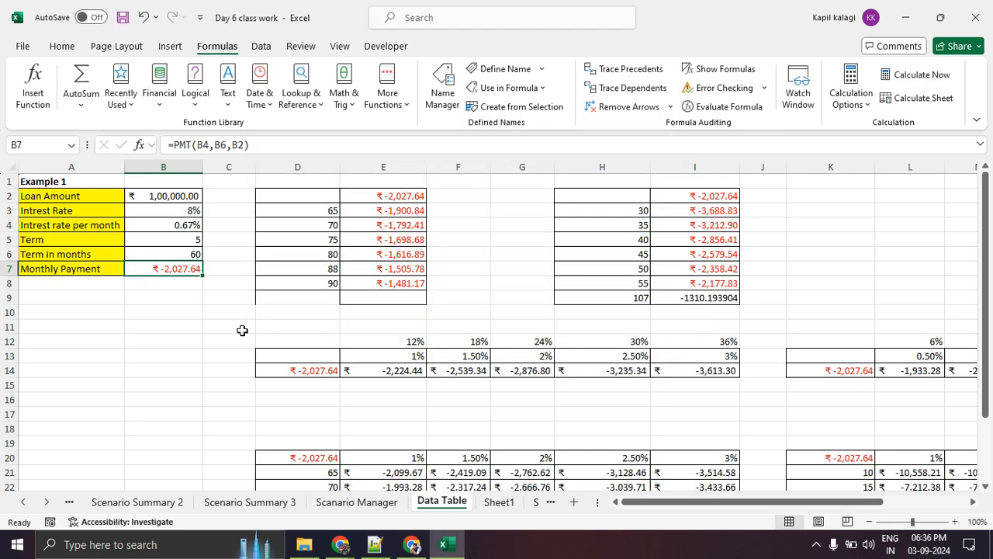
{"action": "left_click", "coordinate": [129, 327]}
{"action": "key", "text": "ctrl+1"}
{"action": "left_click", "coordinate": [146, 270]}
{"action": "mouse_move", "coordinate": [138, 285]}
{"action": "left_mouse_down"}
{"action": "mouse_move", "coordinate": [309, 296]}
{"action": "mouse_move", "coordinate": [124, 277]}
{"action": "mouse_move", "coordinate": [171, 296]}
{"action": "left_mouse_up"}
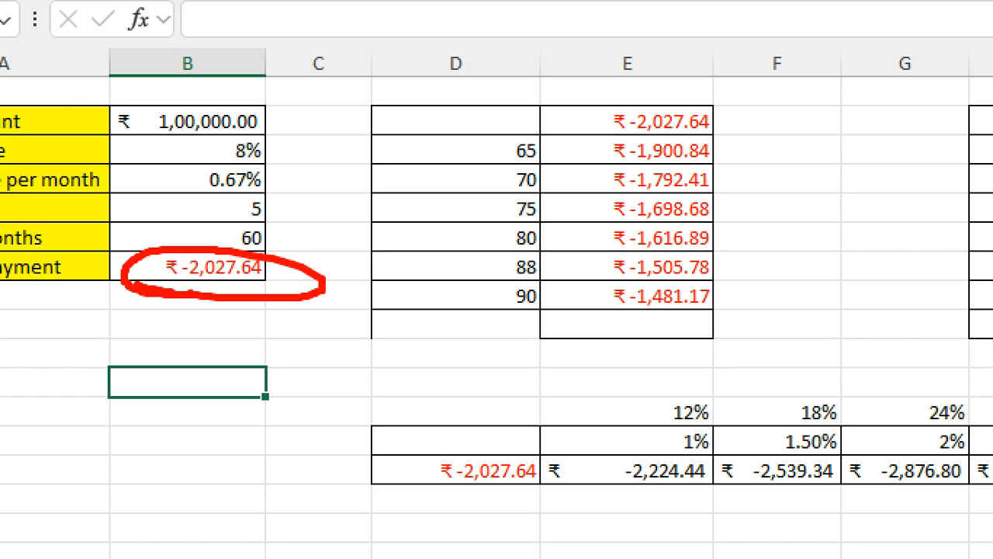
{"action": "key", "text": "Escape"}
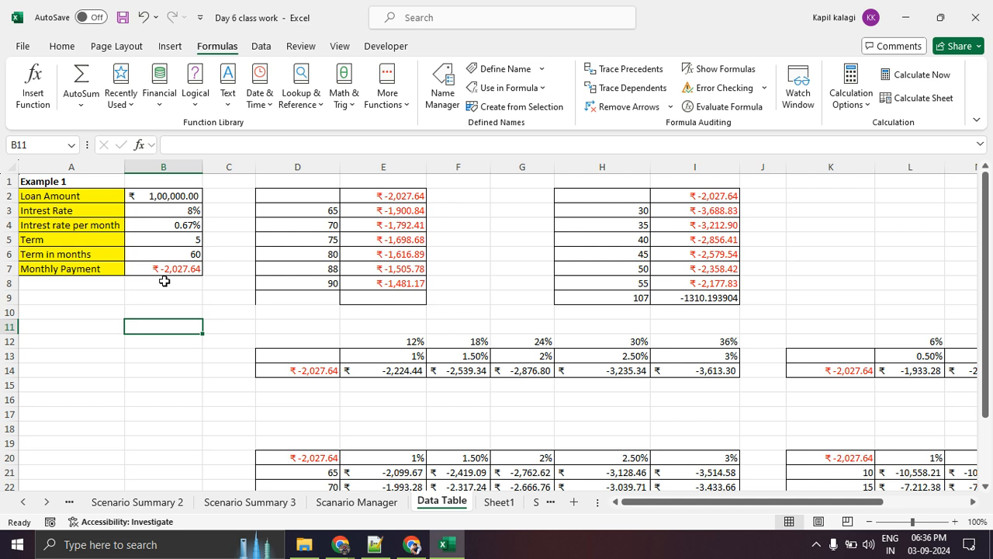
Clear the contents of E2:F9 beside the list of alternative terms in column D.
{"action": "left_click_drag", "start_coordinate": [383, 195], "coordinate": [427, 299]}
{"action": "key", "text": "Delete"}
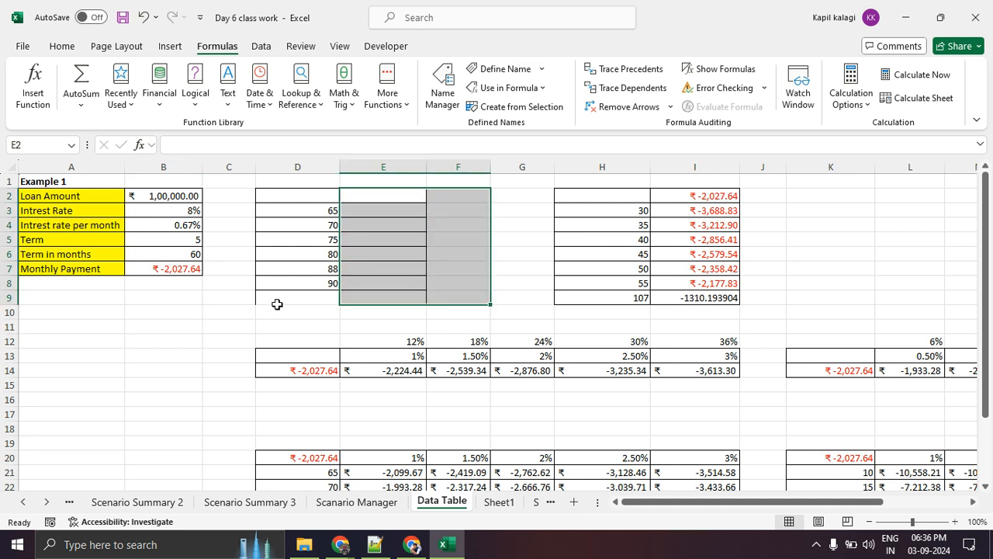
{"action": "left_click", "coordinate": [245, 315]}
{"action": "left_click", "coordinate": [199, 257]}
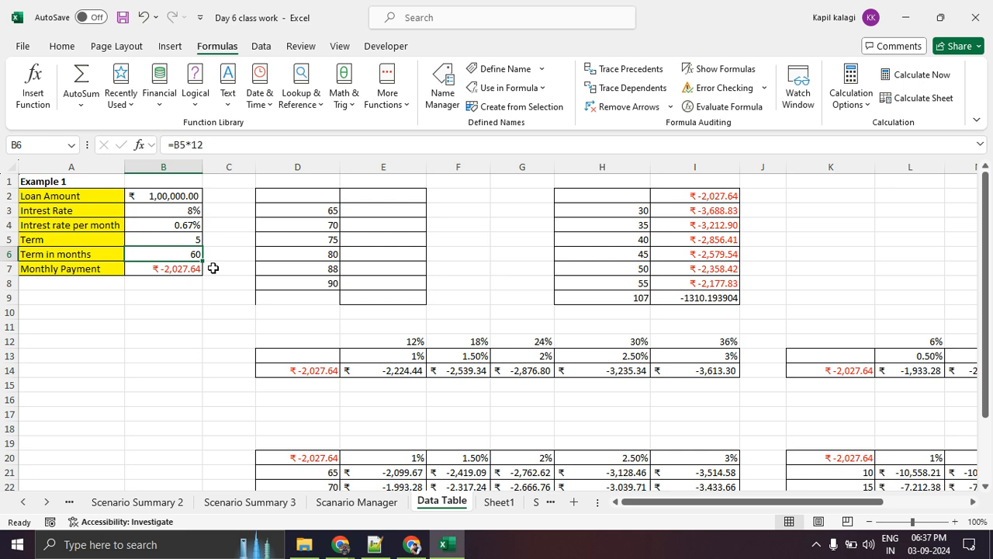
{"action": "left_click", "coordinate": [261, 311]}
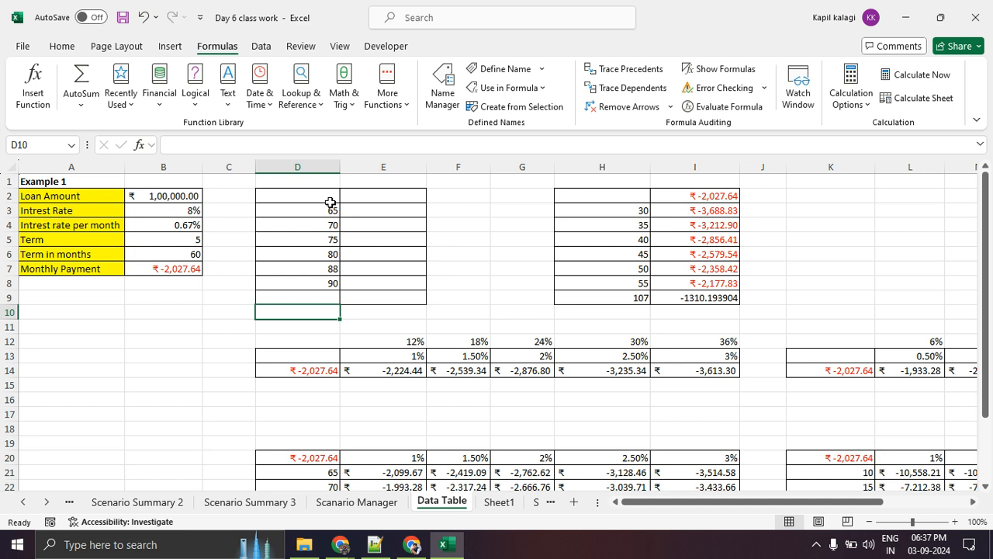
Extend the list of alternative terms in D3:D8 by entering 92 in D9.
{"action": "left_click_drag", "start_coordinate": [371, 152], "coordinate": [500, 360]}
{"action": "left_click", "coordinate": [251, 172]}
{"action": "left_click", "coordinate": [297, 225]}
{"action": "left_click", "coordinate": [297, 240]}
{"action": "left_click", "coordinate": [298, 254]}
{"action": "left_click", "coordinate": [302, 265]}
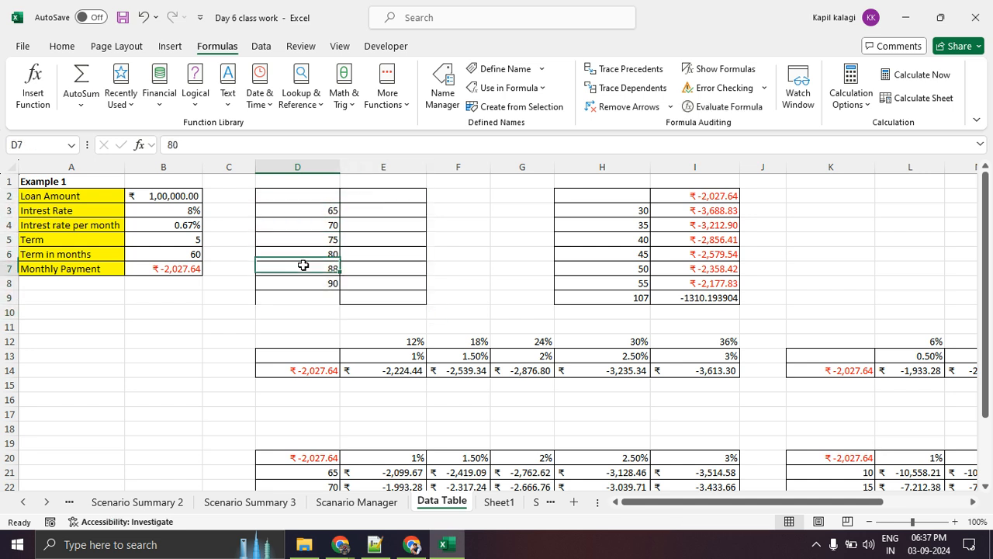
{"action": "left_click_drag", "start_coordinate": [308, 215], "coordinate": [318, 291]}
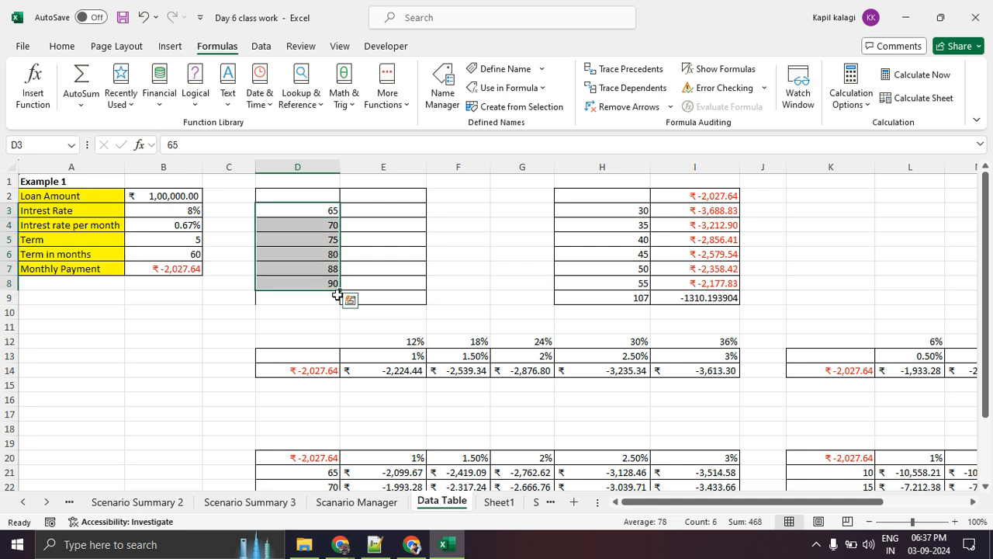
{"action": "left_click", "coordinate": [326, 296]}
{"action": "type", "text": "92"}
{"action": "key", "text": "Return"}
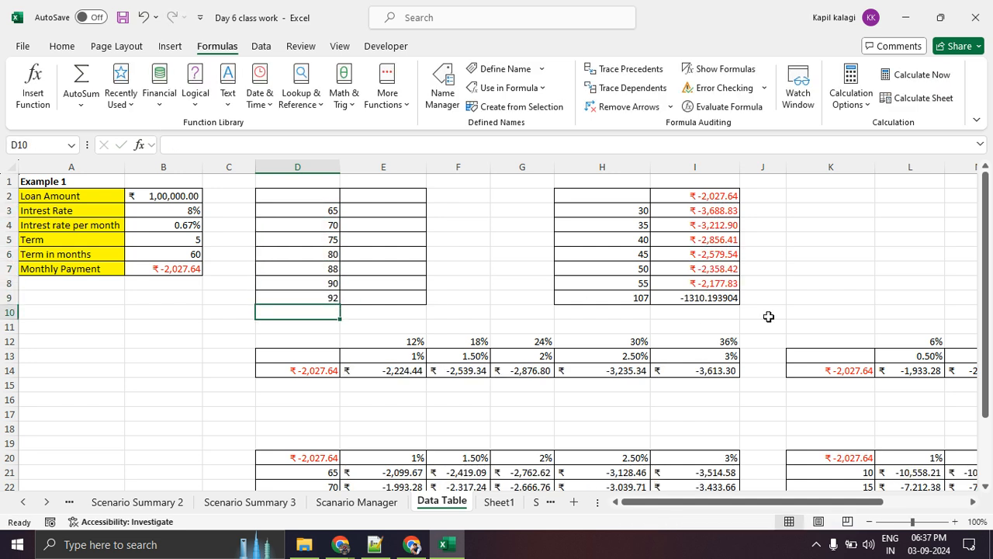
Apply all borders to the table range D2:E9.
{"action": "left_click_drag", "start_coordinate": [326, 196], "coordinate": [408, 295]}
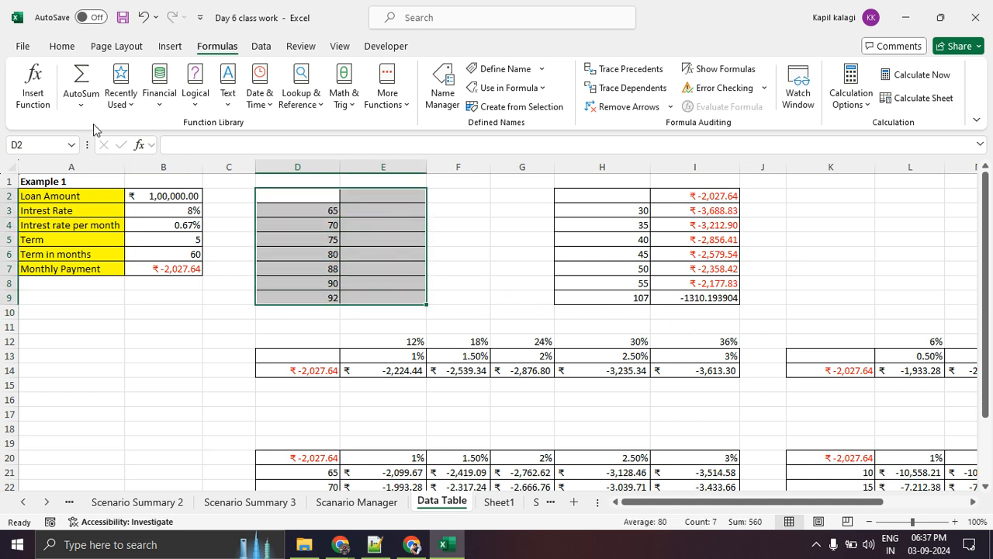
{"action": "left_click", "coordinate": [61, 48]}
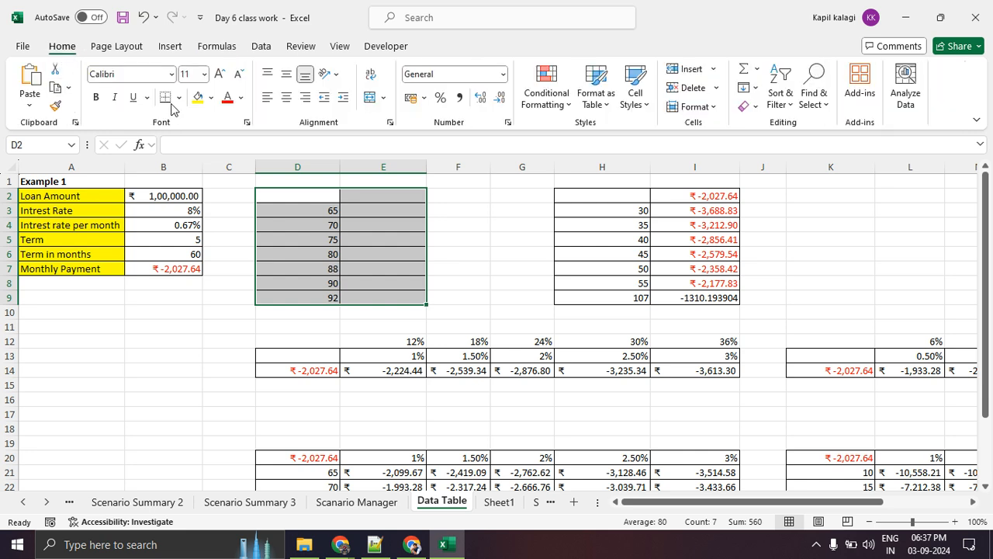
{"action": "left_click", "coordinate": [177, 98]}
{"action": "left_click", "coordinate": [237, 239]}
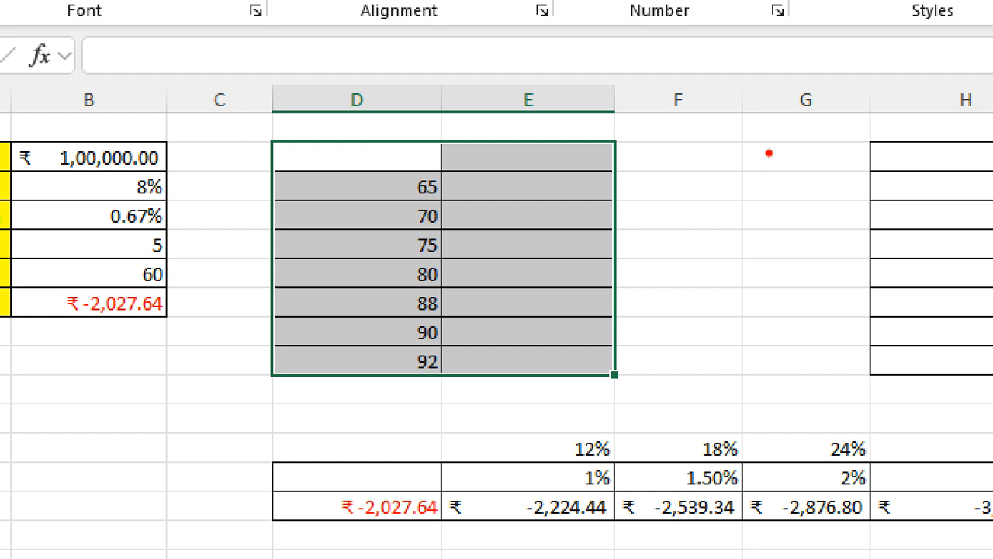
Examine the layout of the table range D2:E9, its empty header cell E2 and the payment formula in B7.
{"action": "mouse_move", "coordinate": [770, 142]}
{"action": "left_mouse_down"}
{"action": "mouse_move", "coordinate": [354, 433]}
{"action": "mouse_move", "coordinate": [549, 133]}
{"action": "left_mouse_up"}
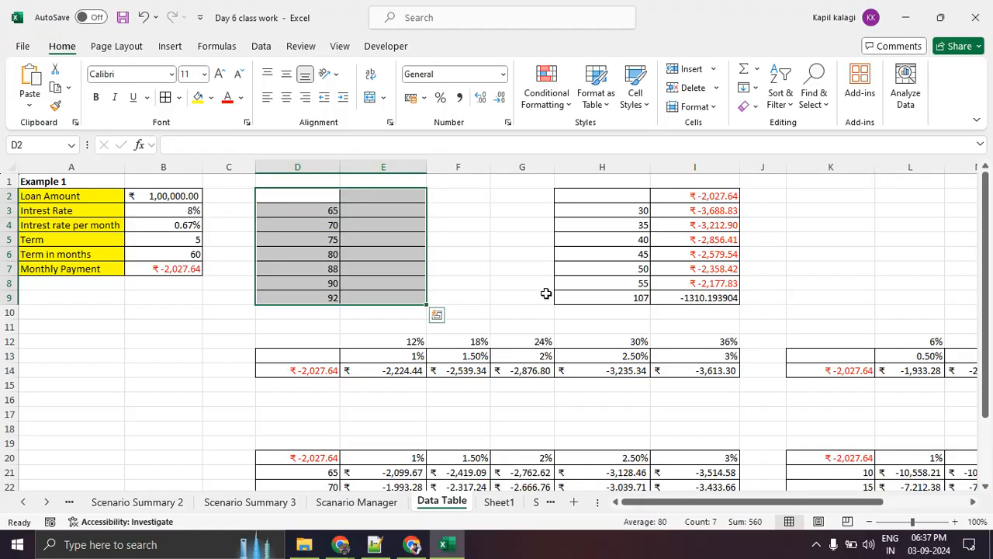
{"action": "left_click", "coordinate": [852, 353]}
{"action": "left_click_drag", "start_coordinate": [286, 197], "coordinate": [412, 293]}
{"action": "left_click", "coordinate": [326, 310]}
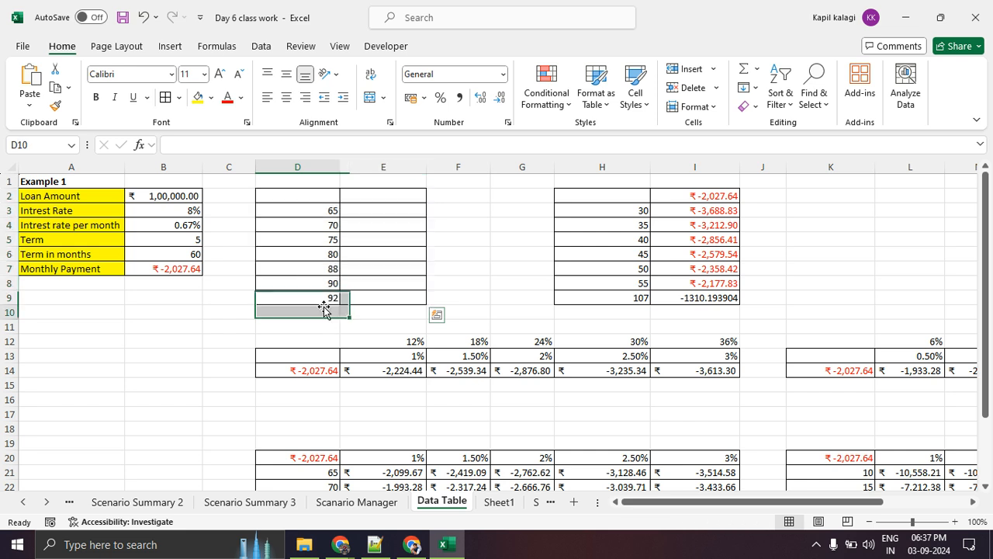
{"action": "left_click_drag", "start_coordinate": [302, 198], "coordinate": [405, 293]}
{"action": "left_click", "coordinate": [385, 220]}
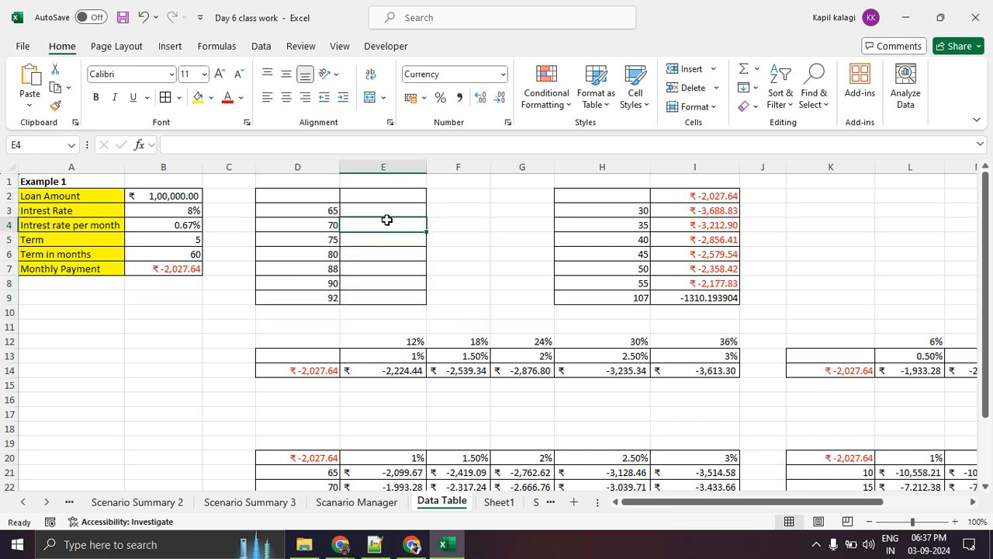
{"action": "left_click", "coordinate": [372, 196]}
{"action": "mouse_move", "coordinate": [422, 191]}
{"action": "left_mouse_down"}
{"action": "mouse_move", "coordinate": [301, 200]}
{"action": "mouse_move", "coordinate": [470, 195]}
{"action": "mouse_move", "coordinate": [381, 180]}
{"action": "mouse_move", "coordinate": [470, 200]}
{"action": "mouse_move", "coordinate": [379, 180]}
{"action": "left_mouse_up"}
{"action": "key", "text": "Escape"}
{"action": "key", "text": "Escape"}
{"action": "left_click", "coordinate": [170, 268]}
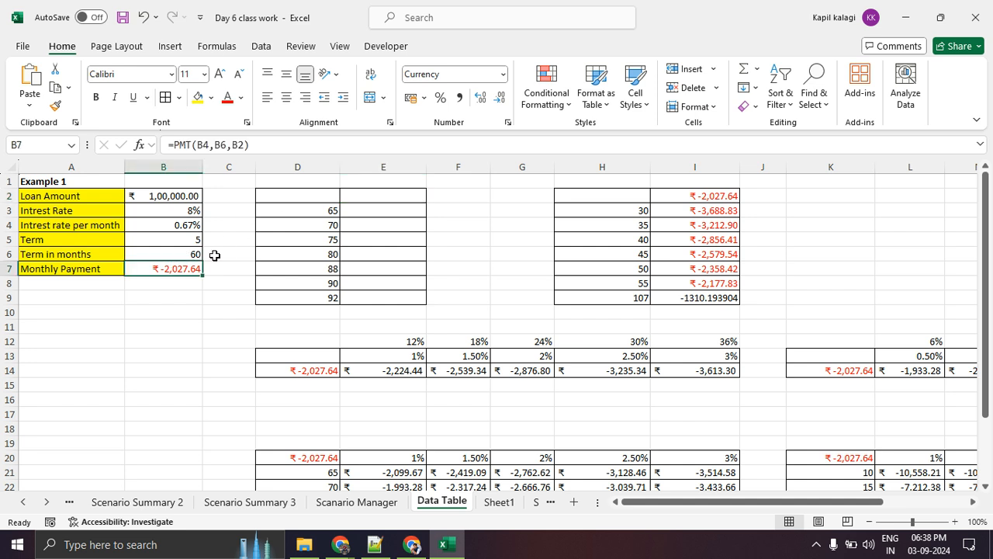
Link header cell E2 to the monthly payment with =B7 and clear it again.
{"action": "left_click", "coordinate": [364, 195]}
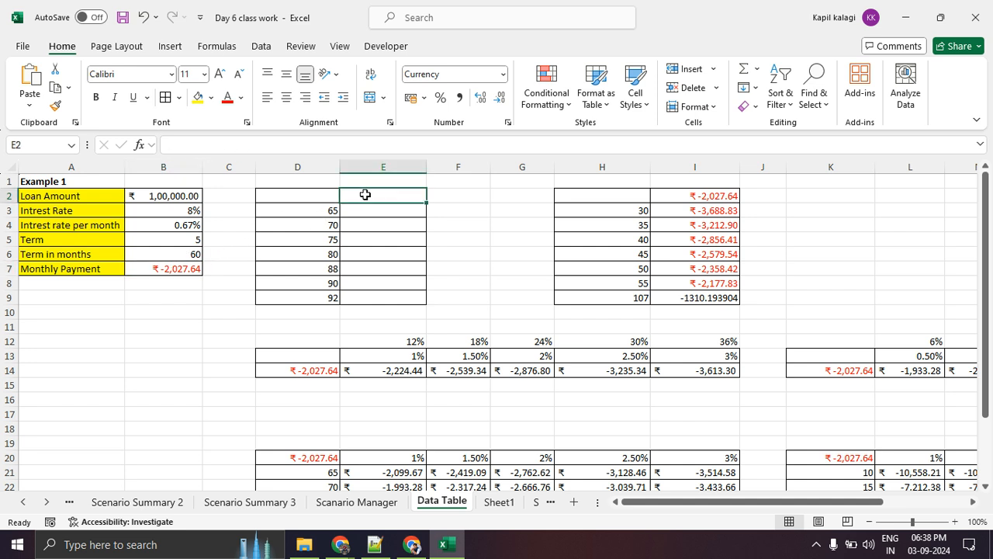
{"action": "type", "text": "="}
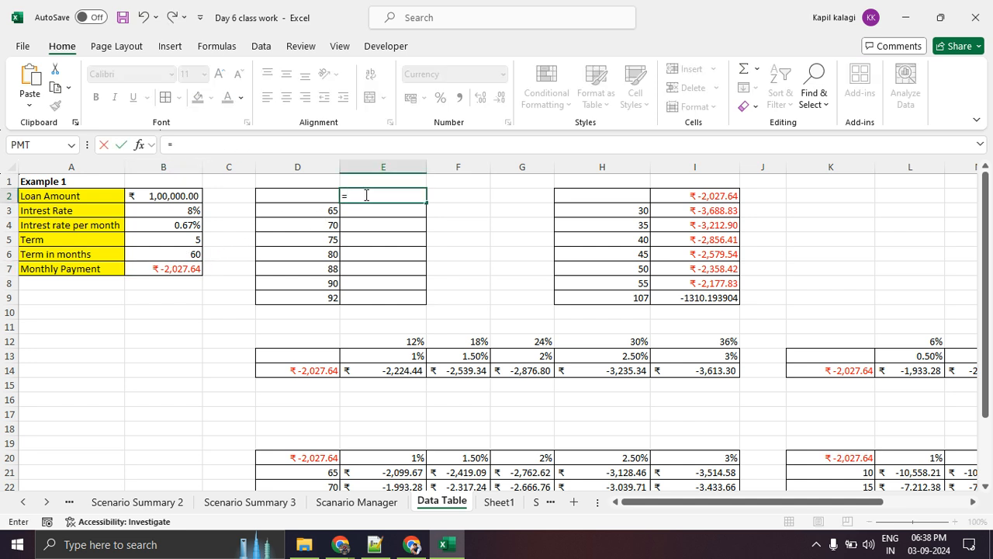
{"action": "left_click", "coordinate": [171, 267]}
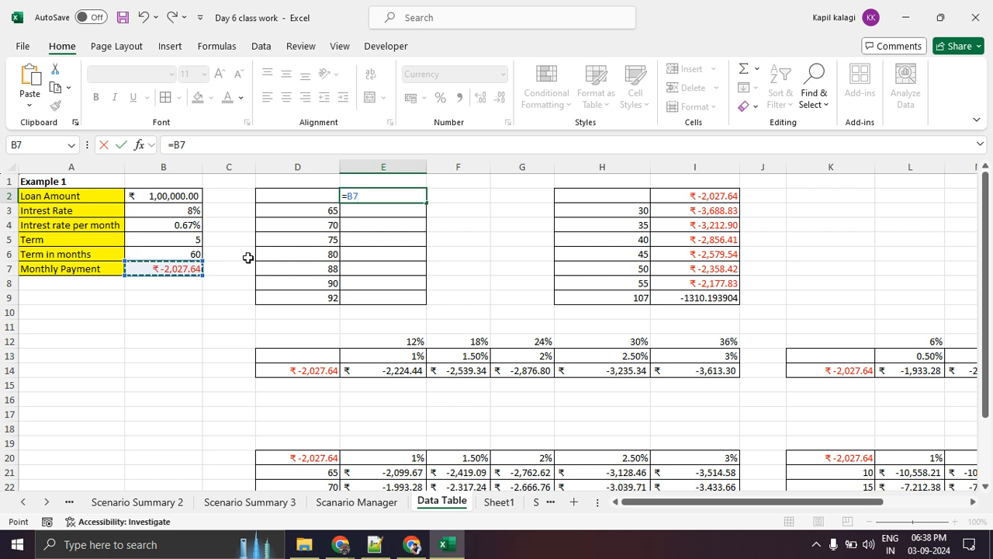
{"action": "key", "text": "Return"}
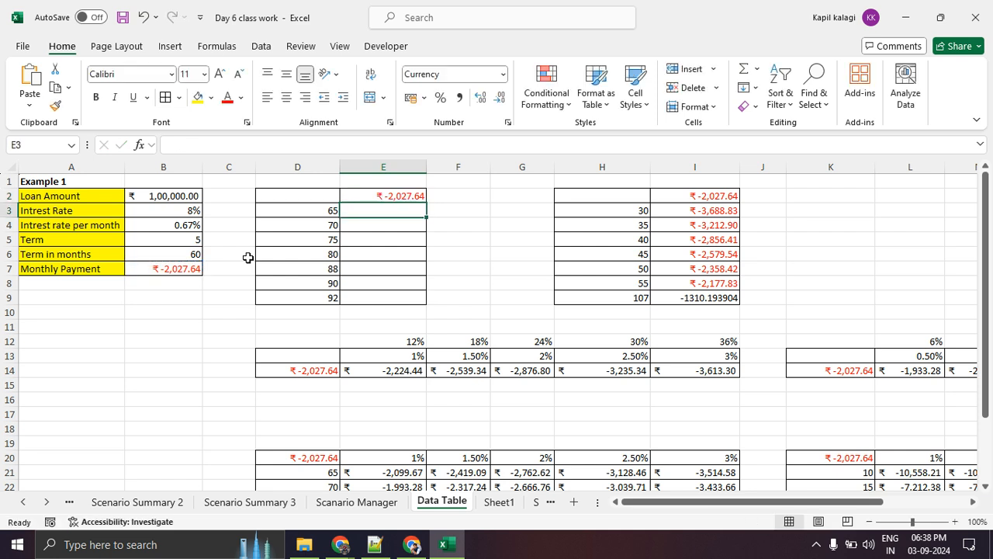
{"action": "left_click", "coordinate": [385, 196]}
{"action": "key", "text": "Delete"}
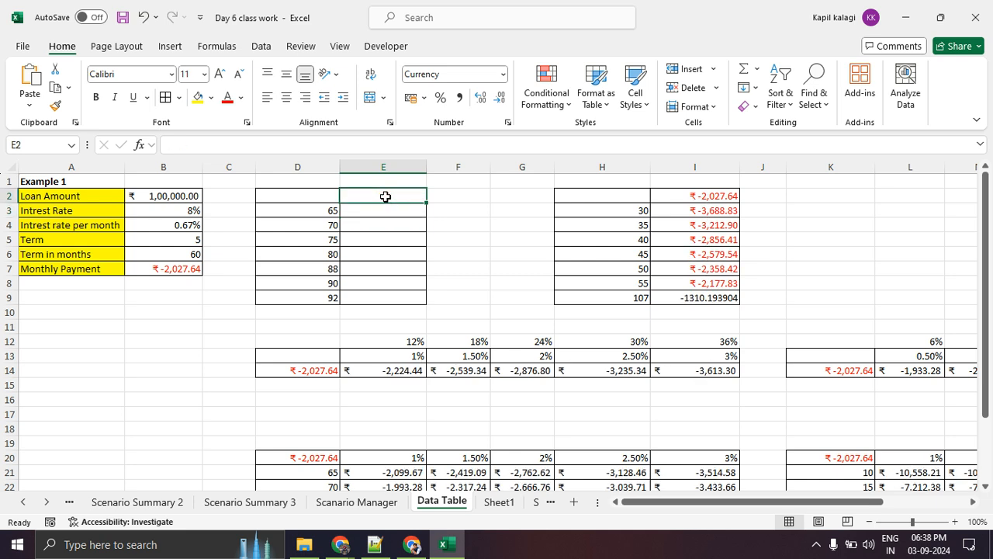
Enter the payment formula =PMT(B4,B6,B2) in header cell E2 of the term table.
{"action": "type", "text": "=PMT("}
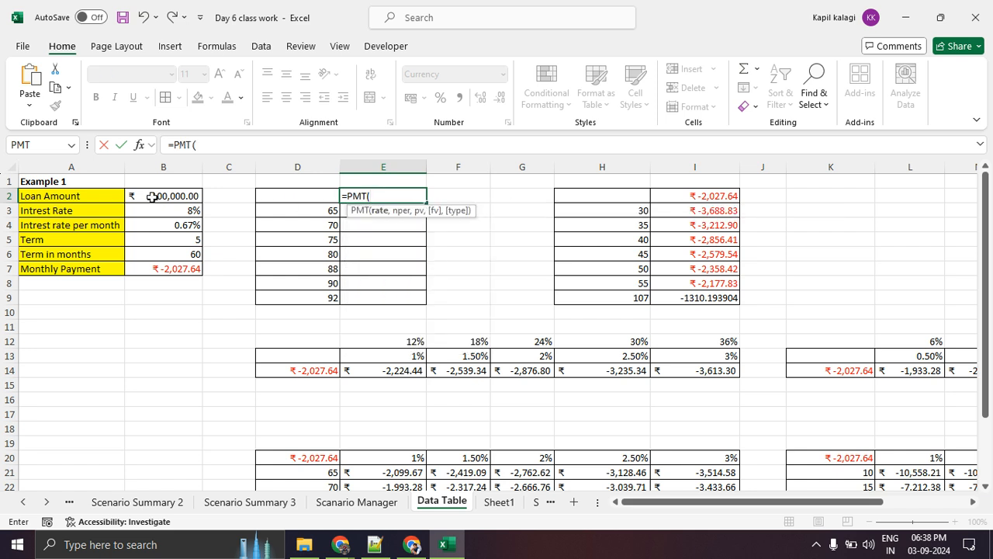
{"action": "left_click", "coordinate": [177, 222]}
{"action": "type", "text": ","}
{"action": "left_click", "coordinate": [179, 252]}
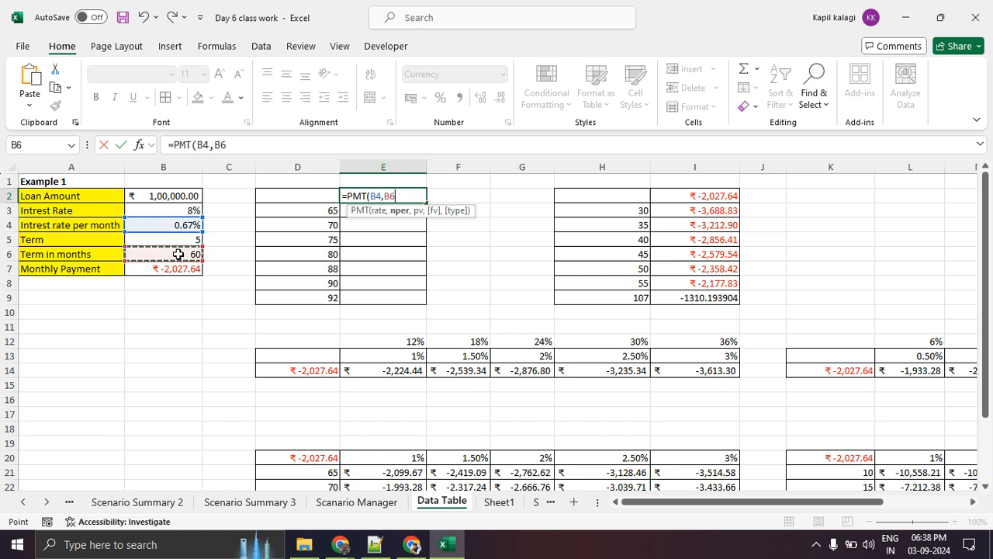
{"action": "type", "text": ","}
{"action": "left_click", "coordinate": [174, 196]}
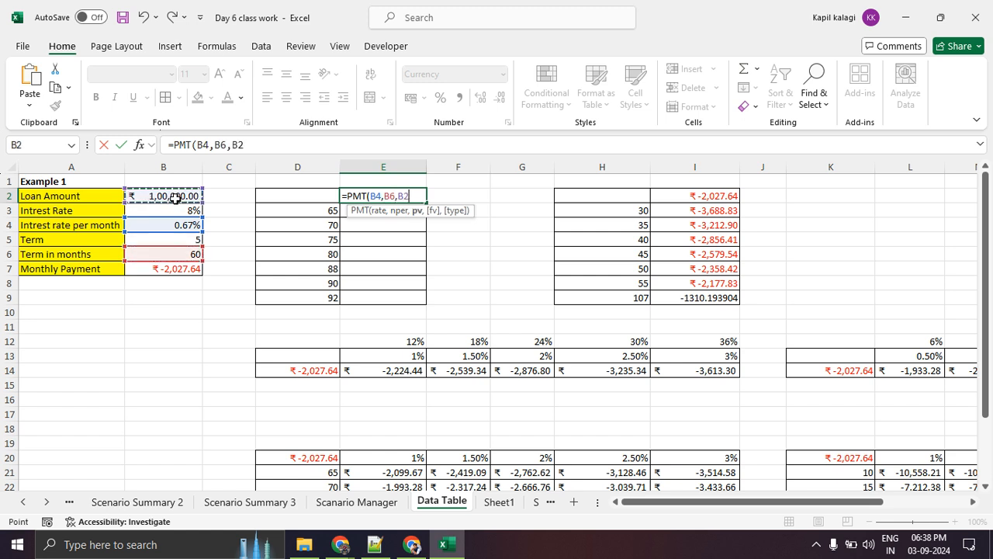
{"action": "type", "text": ")"}
{"action": "key", "text": "Return"}
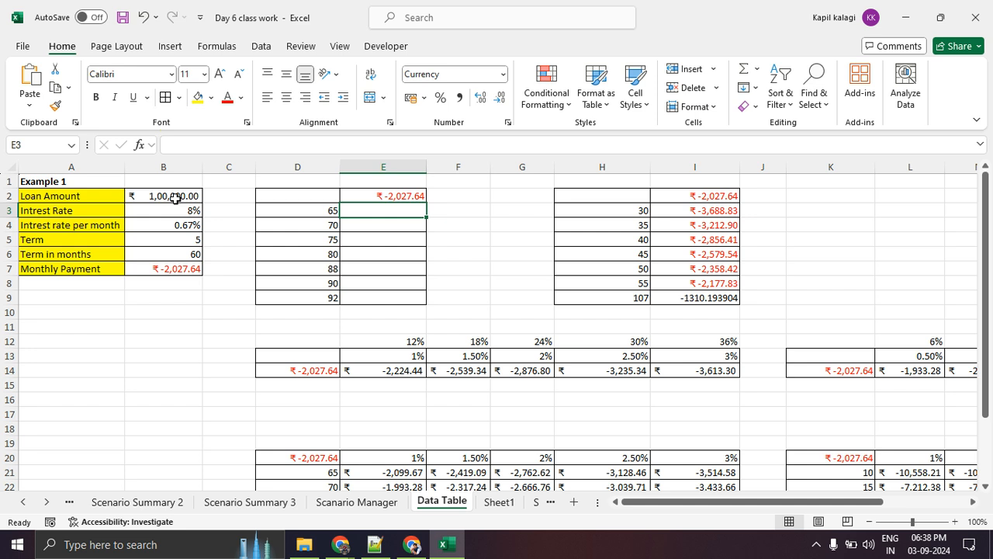
{"action": "left_click", "coordinate": [453, 286]}
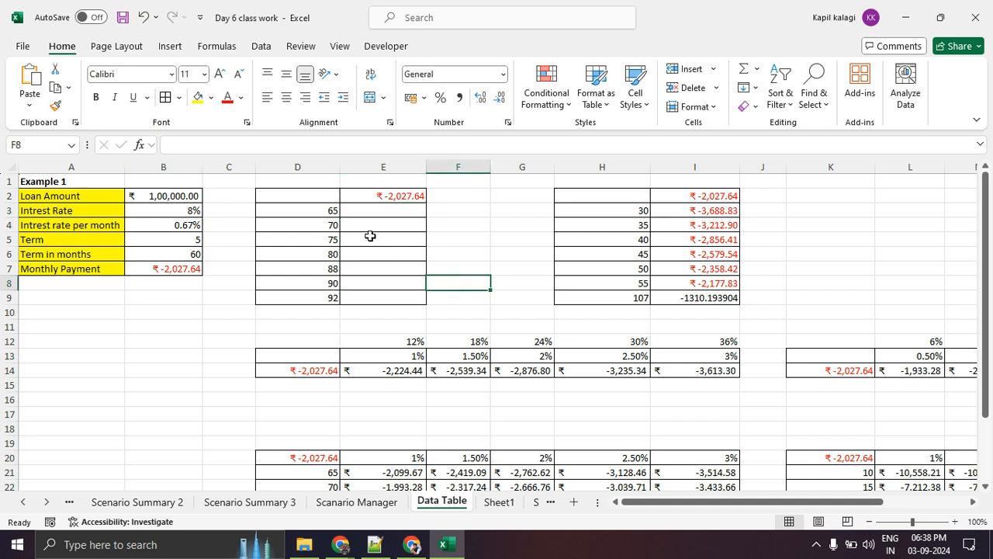
Start a What-If Data Table on range D2:E9 and move its dialog clear of the selected range.
{"action": "left_click_drag", "start_coordinate": [327, 198], "coordinate": [416, 292]}
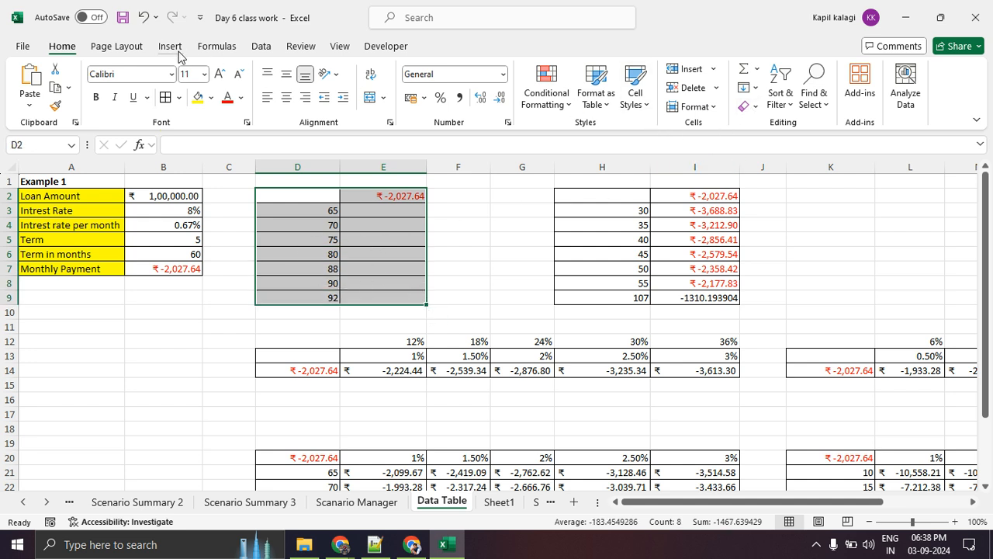
{"action": "left_click", "coordinate": [270, 52]}
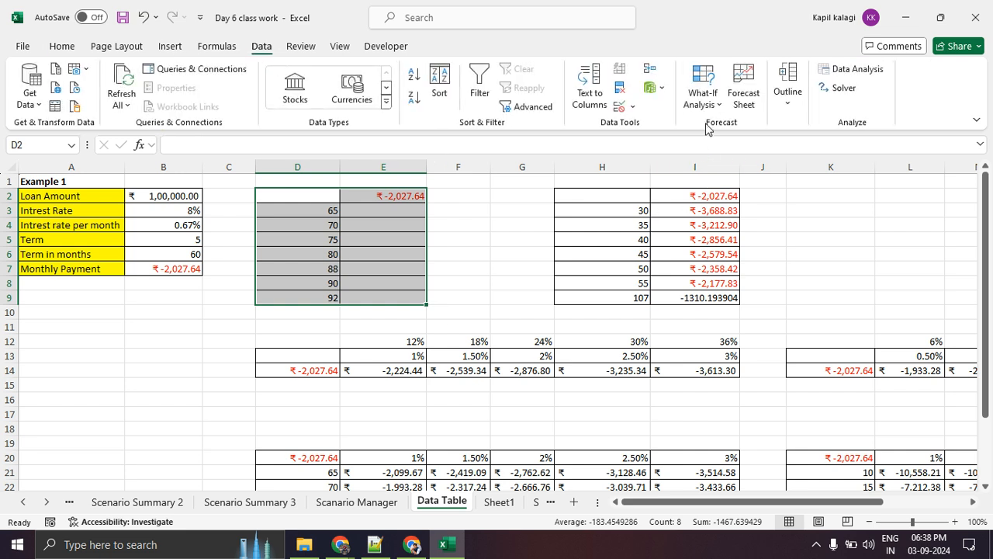
{"action": "left_click", "coordinate": [703, 95]}
{"action": "left_click", "coordinate": [725, 167]}
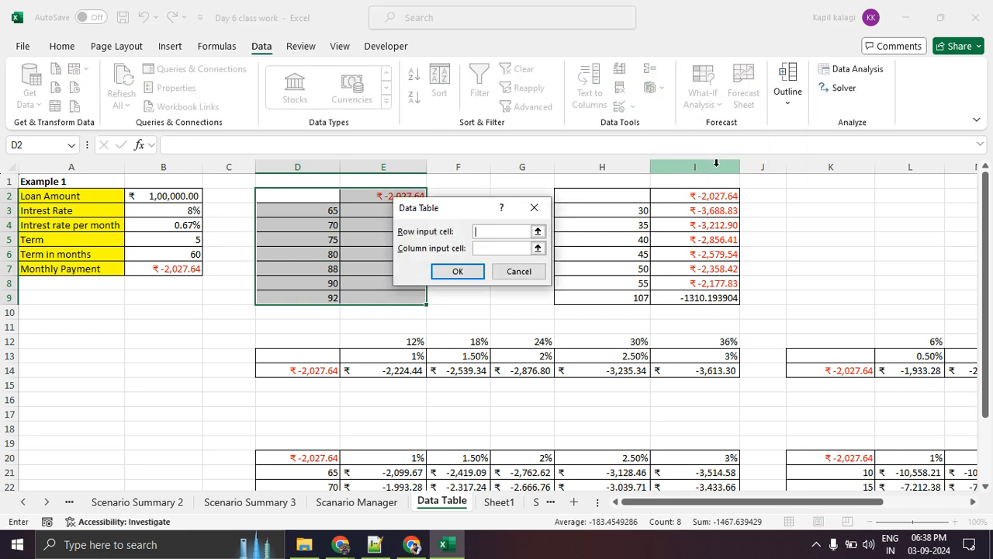
{"action": "left_click_drag", "start_coordinate": [439, 209], "coordinate": [512, 166]}
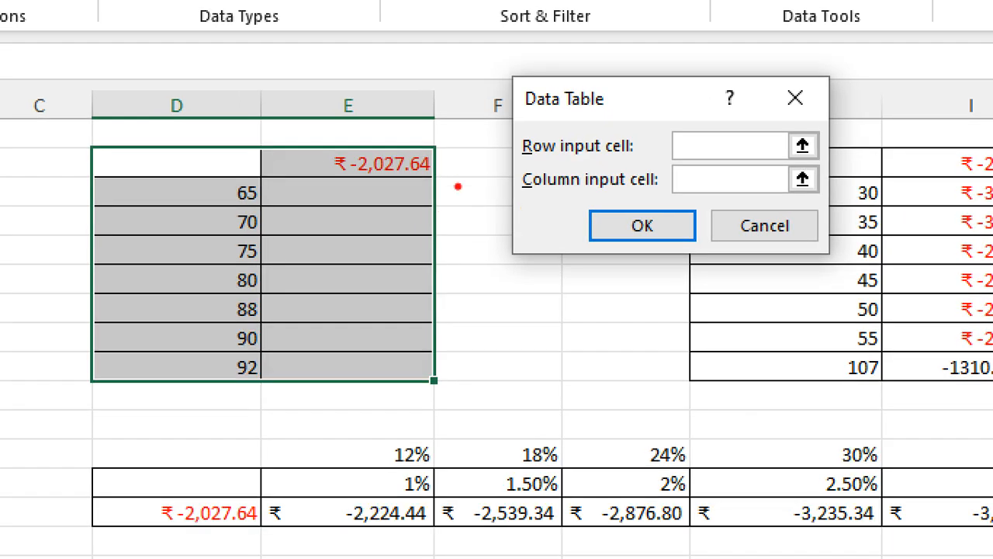
Examine the column layout of D2:E9 and the term in months in B6 to identify the matching input cell.
{"action": "left_click_drag", "start_coordinate": [462, 163], "coordinate": [479, 412]}
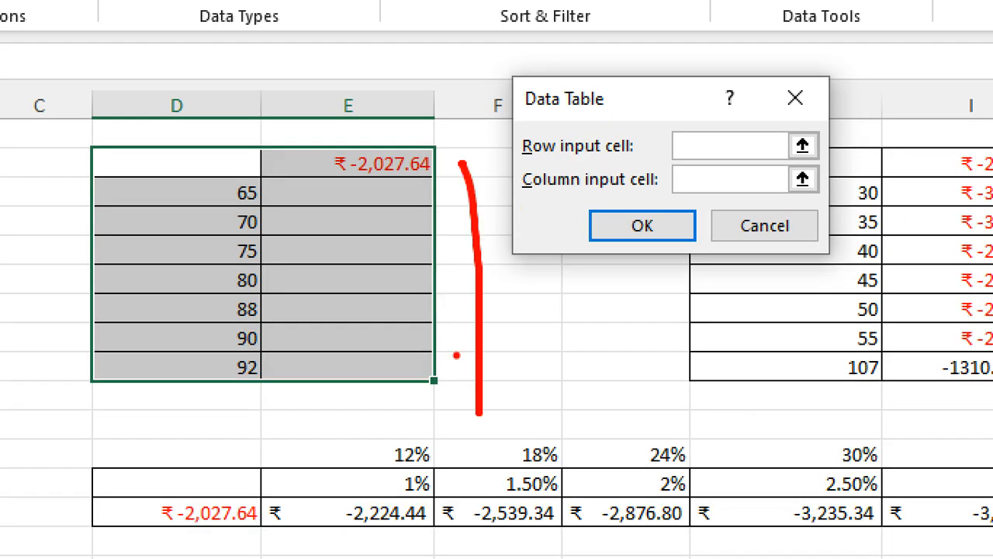
{"action": "left_click_drag", "start_coordinate": [454, 355], "coordinate": [528, 348]}
{"action": "mouse_move", "coordinate": [332, 191]}
{"action": "left_mouse_down"}
{"action": "mouse_move", "coordinate": [386, 197]}
{"action": "mouse_move", "coordinate": [400, 238]}
{"action": "left_mouse_up"}
{"action": "left_click_drag", "start_coordinate": [353, 256], "coordinate": [435, 267]}
{"action": "left_click_drag", "start_coordinate": [394, 292], "coordinate": [419, 299]}
{"action": "left_click_drag", "start_coordinate": [372, 338], "coordinate": [423, 342]}
{"action": "mouse_move", "coordinate": [513, 201]}
{"action": "left_mouse_down"}
{"action": "mouse_move", "coordinate": [806, 221]}
{"action": "mouse_move", "coordinate": [516, 172]}
{"action": "mouse_move", "coordinate": [620, 228]}
{"action": "left_mouse_up"}
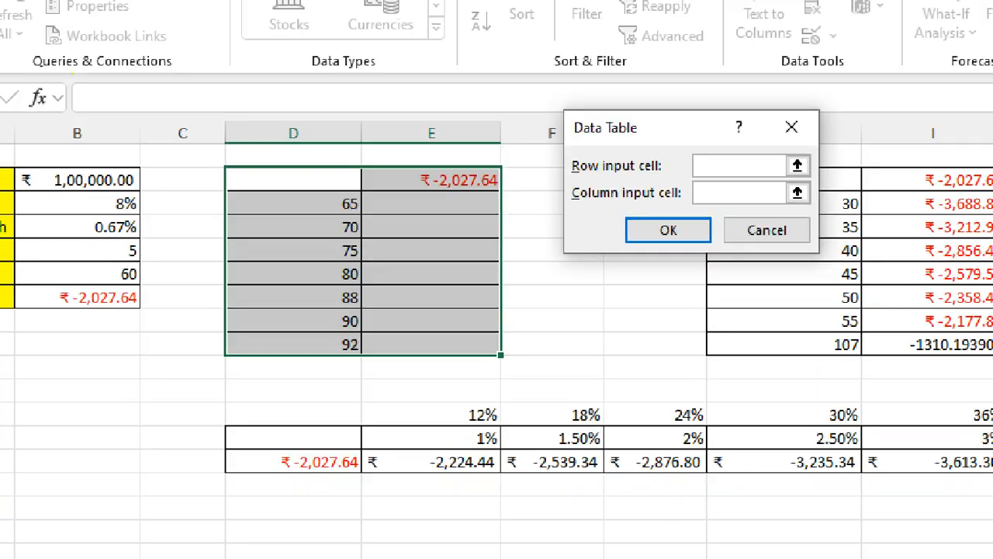
{"action": "mouse_move", "coordinate": [310, 195]}
{"action": "left_mouse_down"}
{"action": "mouse_move", "coordinate": [313, 277]}
{"action": "mouse_move", "coordinate": [341, 238]}
{"action": "left_mouse_up"}
{"action": "left_click", "coordinate": [307, 258]}
{"action": "mouse_move", "coordinate": [353, 150]}
{"action": "left_mouse_down"}
{"action": "mouse_move", "coordinate": [267, 345]}
{"action": "mouse_move", "coordinate": [317, 162]}
{"action": "left_mouse_up"}
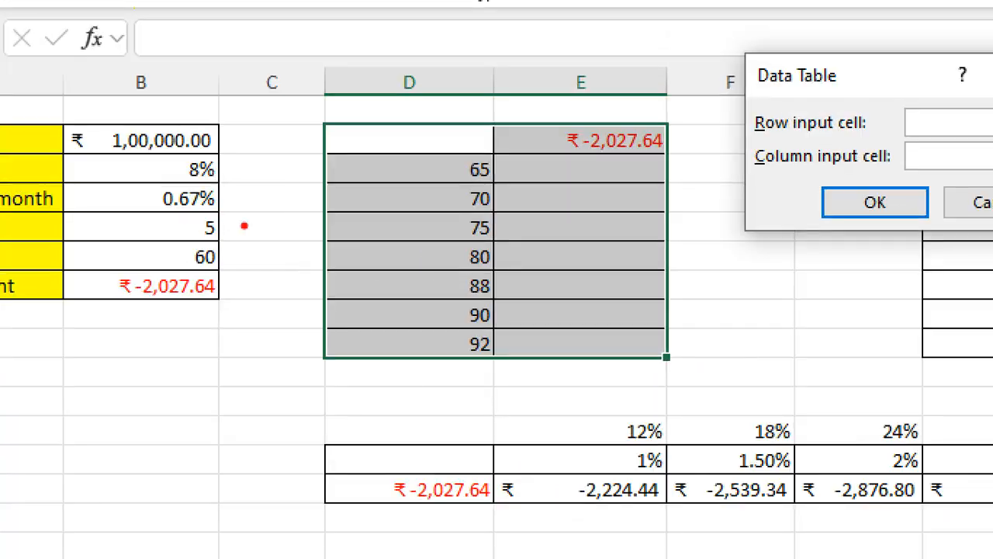
{"action": "left_click_drag", "start_coordinate": [194, 247], "coordinate": [229, 270]}
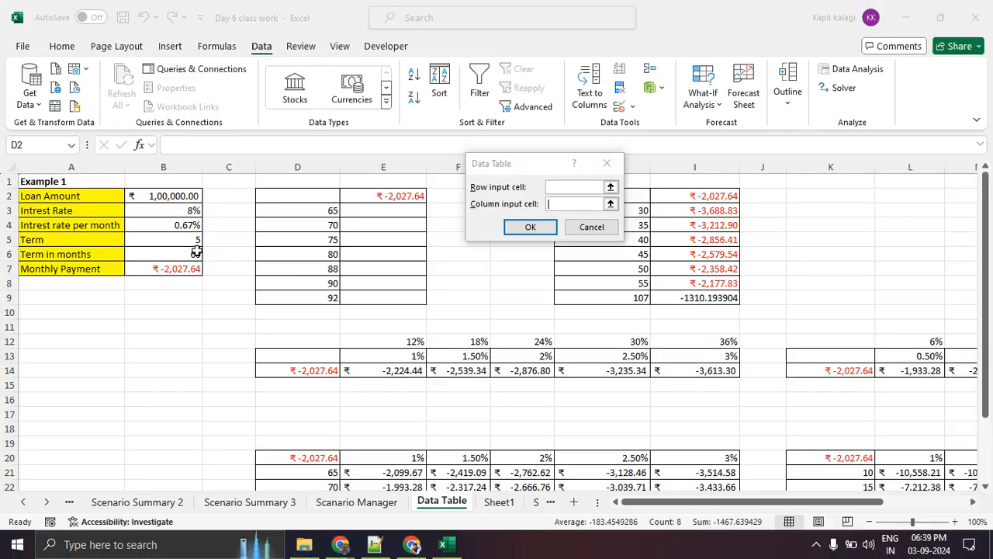
Set the column input cell to $B$6 and create the data table.
{"action": "left_click", "coordinate": [181, 253]}
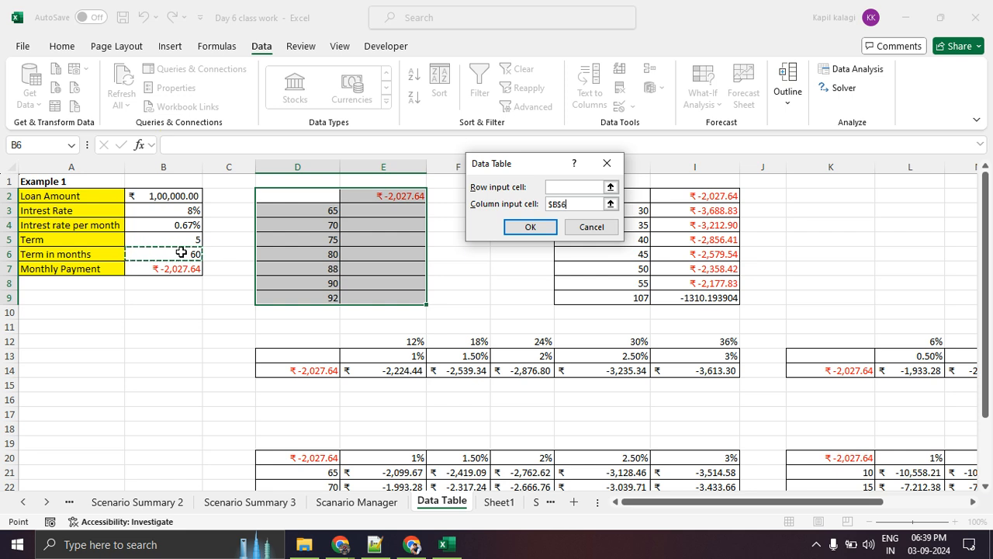
{"action": "left_click", "coordinate": [513, 229]}
{"action": "left_click", "coordinate": [498, 298]}
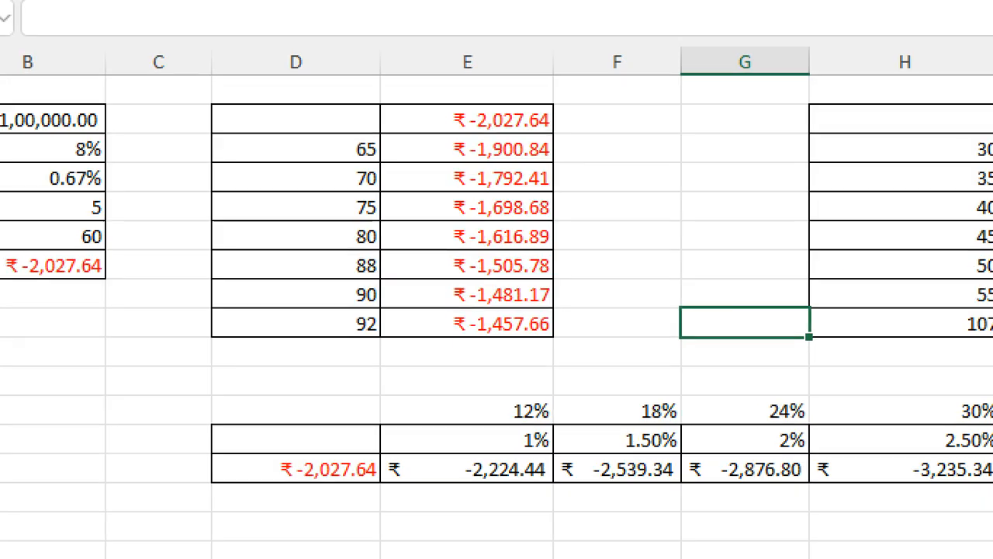
Set the term in months in B6 to 80 to check the data table's 80-month row.
{"action": "mouse_move", "coordinate": [334, 251]}
{"action": "left_mouse_down"}
{"action": "mouse_move", "coordinate": [392, 216]}
{"action": "mouse_move", "coordinate": [326, 248]}
{"action": "left_mouse_up"}
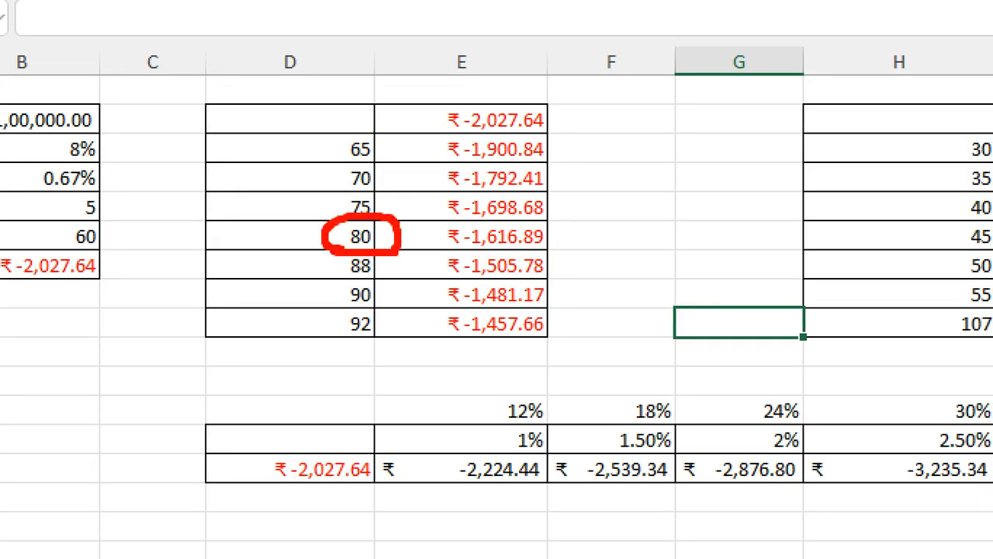
{"action": "left_click_drag", "start_coordinate": [440, 251], "coordinate": [565, 251]}
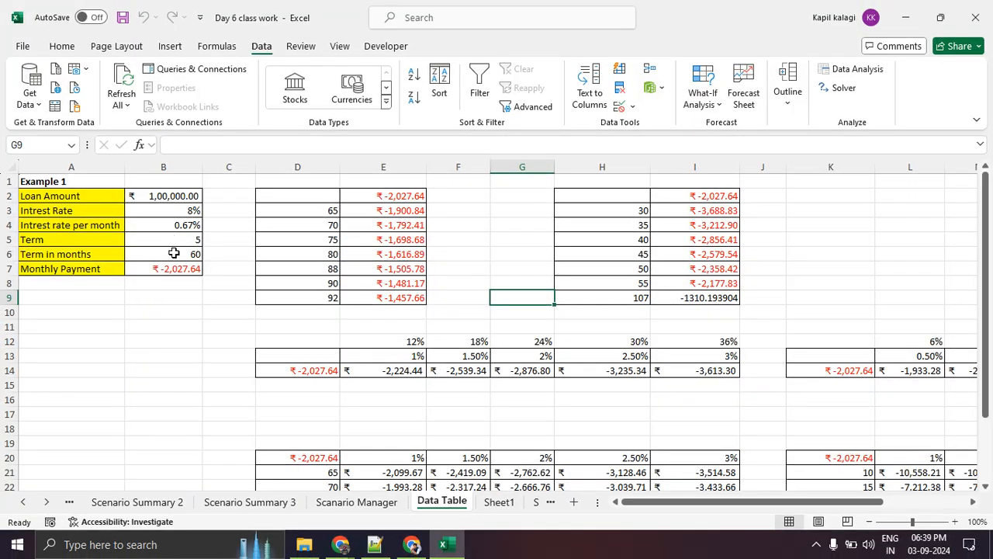
{"action": "left_click", "coordinate": [173, 253]}
{"action": "type", "text": "80"}
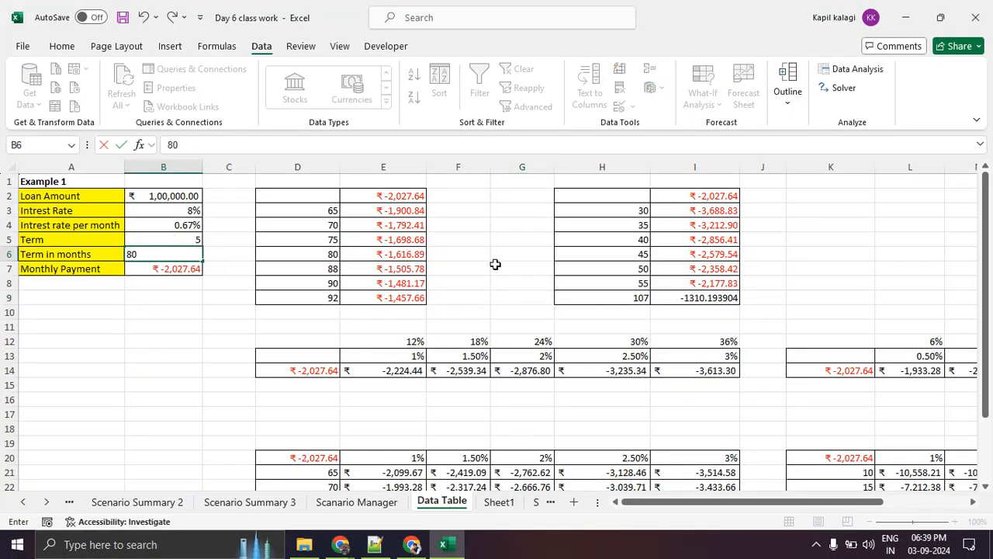
{"action": "key", "text": "Return"}
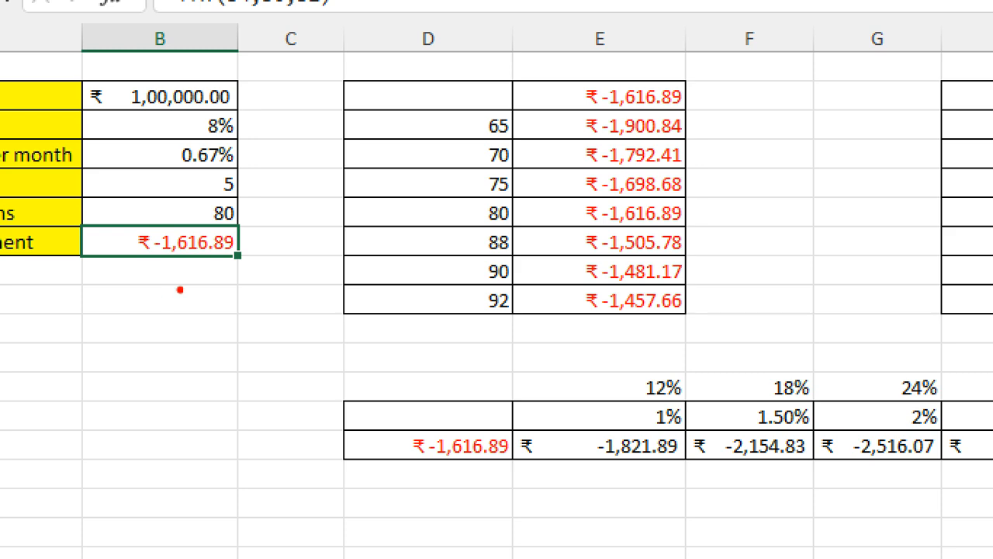
Compare the monthly payment in B7 with the data table results for the alternative terms in E3:E9.
{"action": "mouse_move", "coordinate": [211, 233]}
{"action": "left_mouse_down"}
{"action": "mouse_move", "coordinate": [88, 267]}
{"action": "mouse_move", "coordinate": [117, 212]}
{"action": "left_mouse_up"}
{"action": "mouse_move", "coordinate": [284, 254]}
{"action": "left_mouse_down"}
{"action": "mouse_move", "coordinate": [473, 216]}
{"action": "mouse_move", "coordinate": [510, 244]}
{"action": "mouse_move", "coordinate": [476, 245]}
{"action": "left_mouse_up"}
{"action": "key", "text": "Escape"}
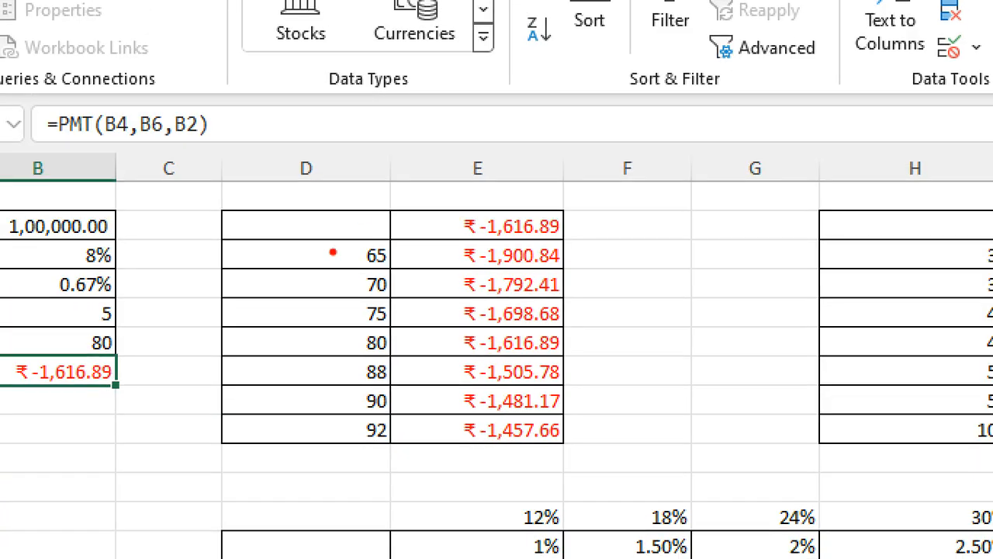
{"action": "left_click_drag", "start_coordinate": [332, 257], "coordinate": [389, 212]}
{"action": "left_click_drag", "start_coordinate": [446, 258], "coordinate": [569, 256]}
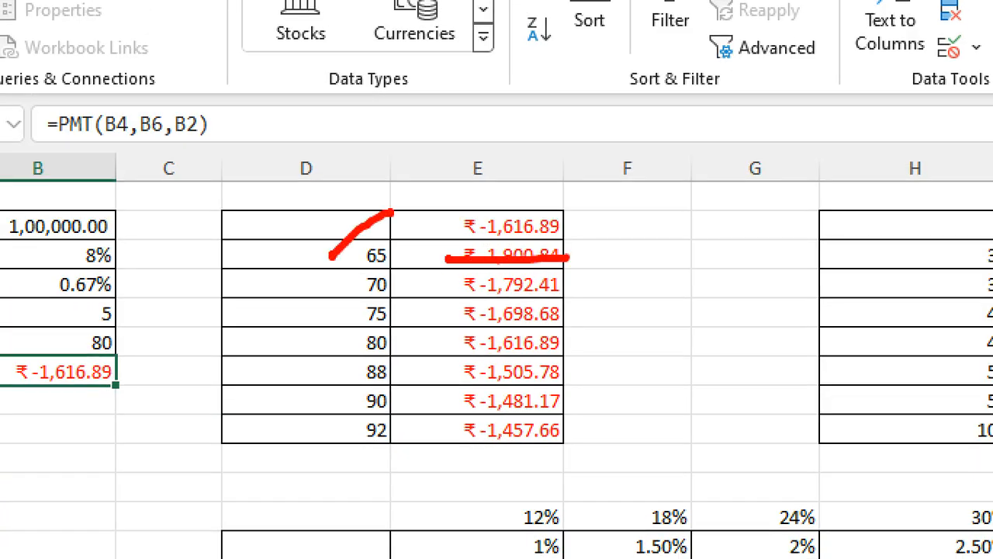
{"action": "left_click_drag", "start_coordinate": [277, 305], "coordinate": [355, 280]}
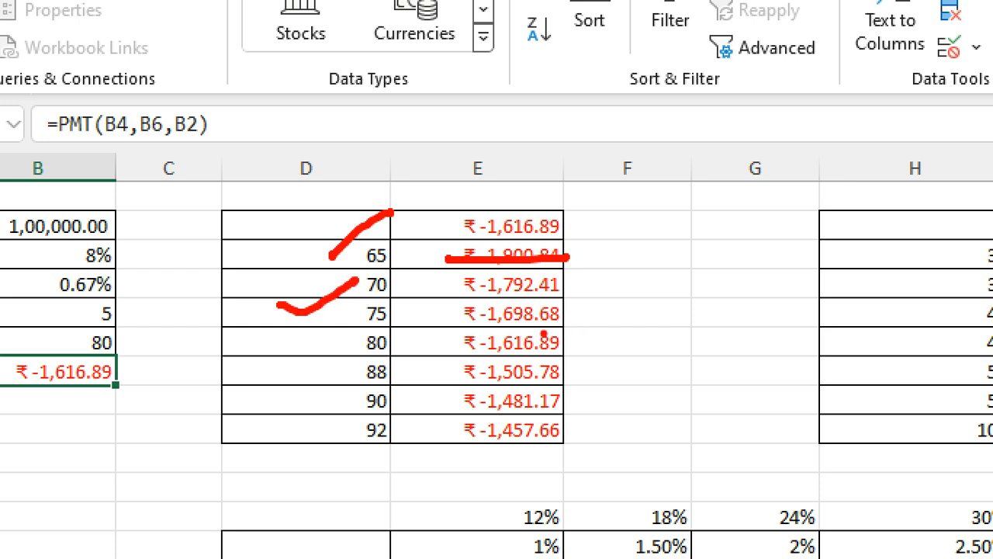
{"action": "left_click_drag", "start_coordinate": [453, 329], "coordinate": [600, 333]}
{"action": "mouse_move", "coordinate": [337, 367]}
{"action": "left_mouse_down"}
{"action": "mouse_move", "coordinate": [342, 377]}
{"action": "mouse_move", "coordinate": [385, 340]}
{"action": "left_mouse_up"}
{"action": "left_click_drag", "start_coordinate": [447, 382], "coordinate": [574, 383]}
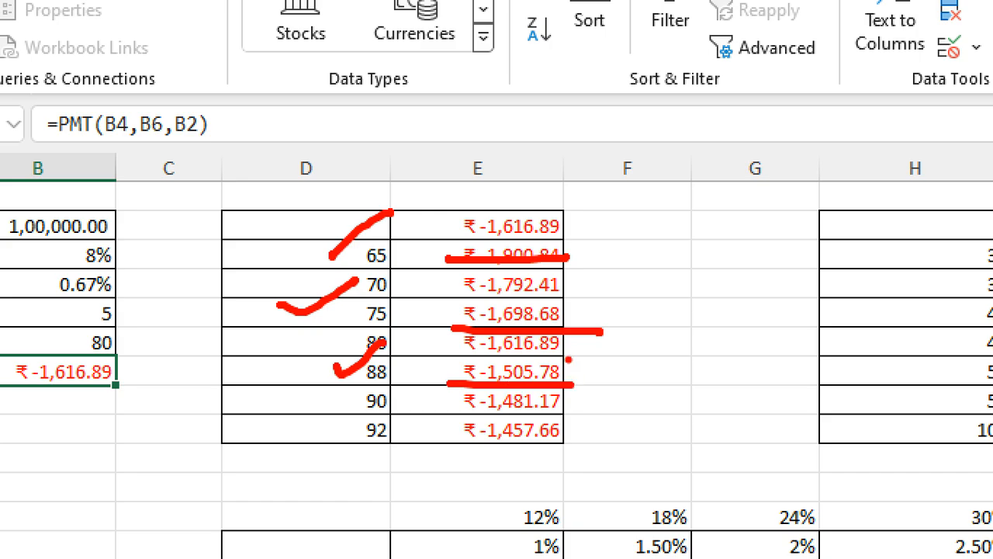
{"action": "key", "text": "Escape"}
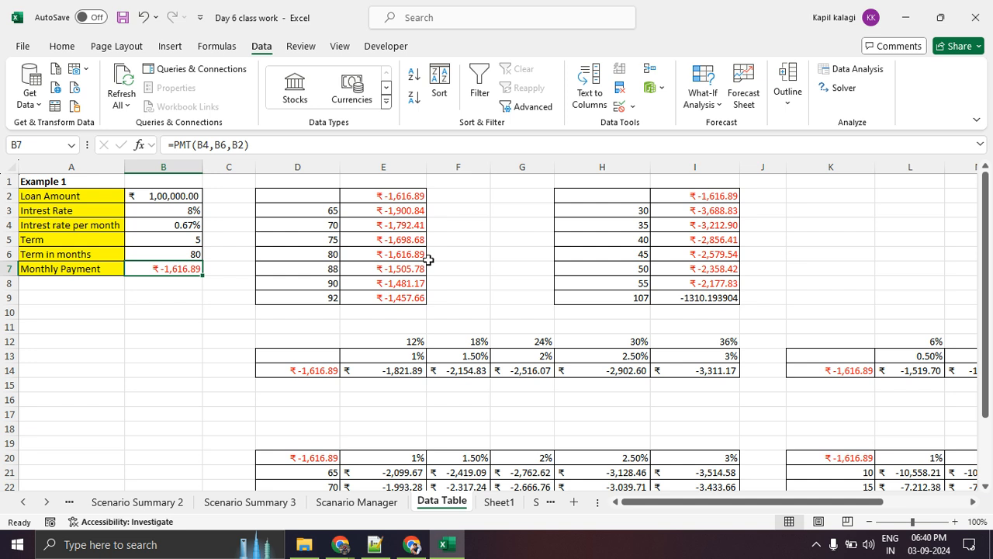
Clear the contents of I2:I9 beside the second list of terms in column H.
{"action": "left_click_drag", "start_coordinate": [733, 197], "coordinate": [720, 318]}
{"action": "key", "text": "Delete"}
{"action": "left_click", "coordinate": [793, 288]}
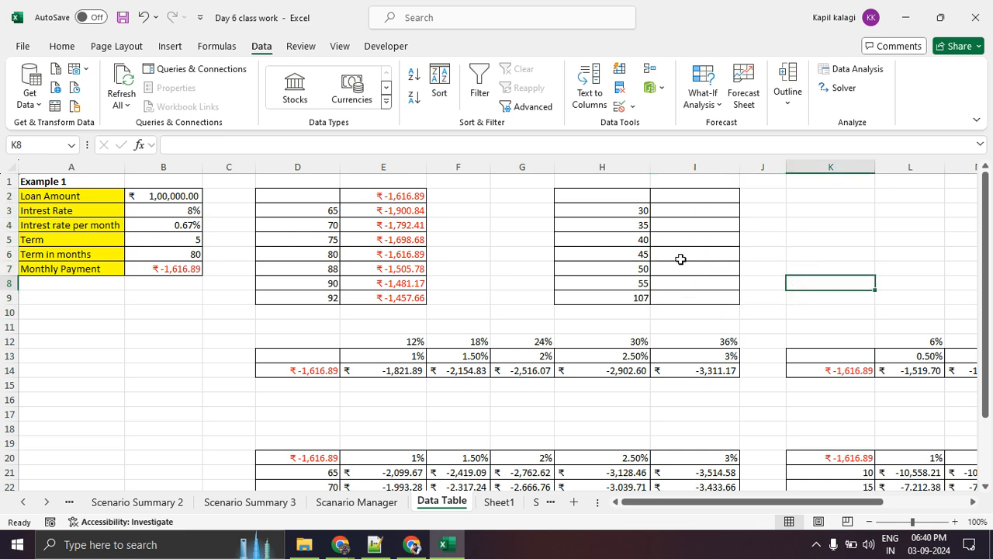
{"action": "key", "text": "ctrl+1"}
{"action": "left_click", "coordinate": [651, 198]}
{"action": "mouse_move", "coordinate": [636, 199]}
{"action": "left_mouse_down"}
{"action": "mouse_move", "coordinate": [577, 238]}
{"action": "mouse_move", "coordinate": [635, 197]}
{"action": "left_mouse_up"}
{"action": "left_click_drag", "start_coordinate": [806, 177], "coordinate": [643, 169]}
{"action": "left_click_drag", "start_coordinate": [574, 186], "coordinate": [854, 177]}
{"action": "key", "text": "Escape"}
Remove all borders from the second table range H2:I9.
{"action": "left_click_drag", "start_coordinate": [632, 199], "coordinate": [708, 298]}
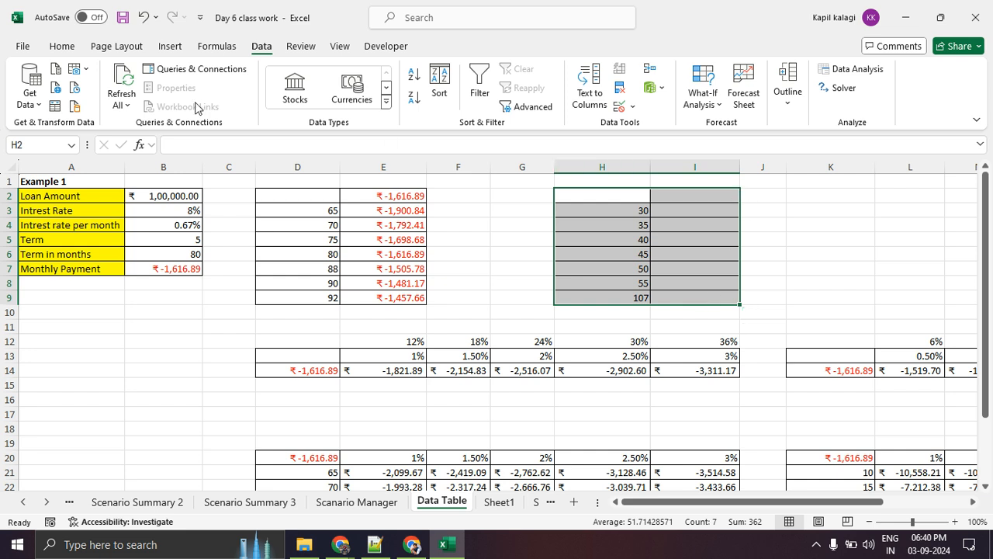
{"action": "left_click", "coordinate": [62, 47]}
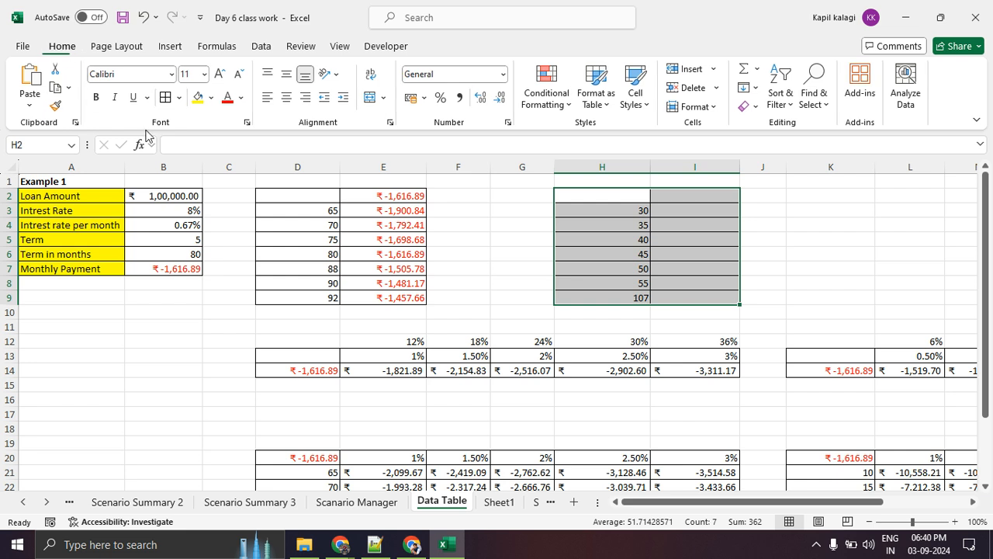
{"action": "left_click", "coordinate": [179, 97]}
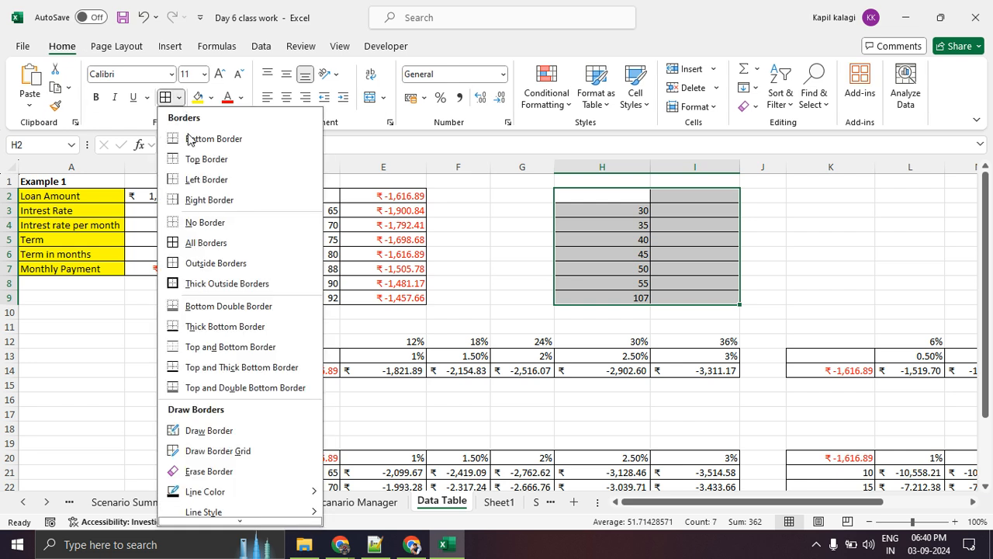
{"action": "left_click", "coordinate": [260, 223]}
{"action": "left_click", "coordinate": [820, 287]}
{"action": "left_click_drag", "start_coordinate": [610, 210], "coordinate": [696, 291]}
{"action": "left_click", "coordinate": [863, 300]}
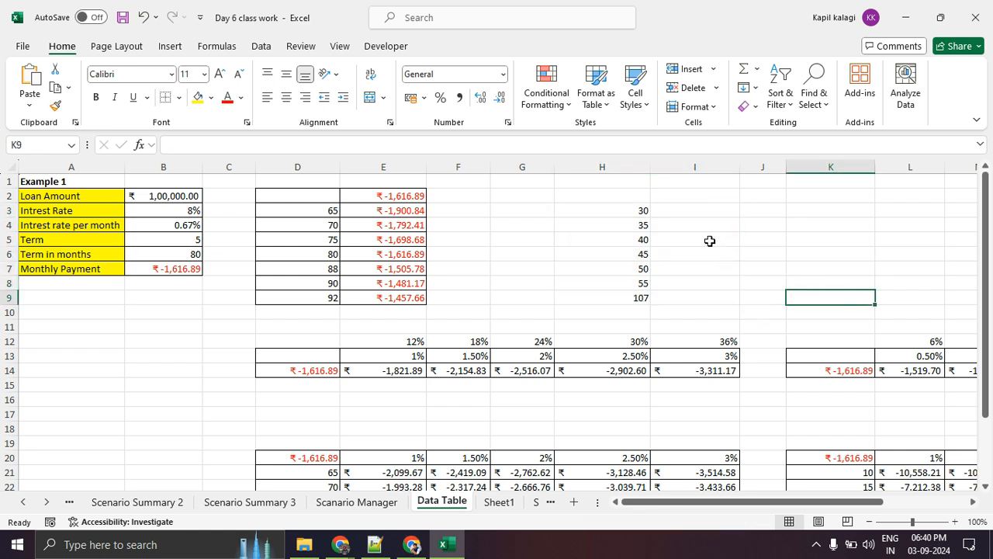
{"action": "left_click_drag", "start_coordinate": [643, 210], "coordinate": [678, 294]}
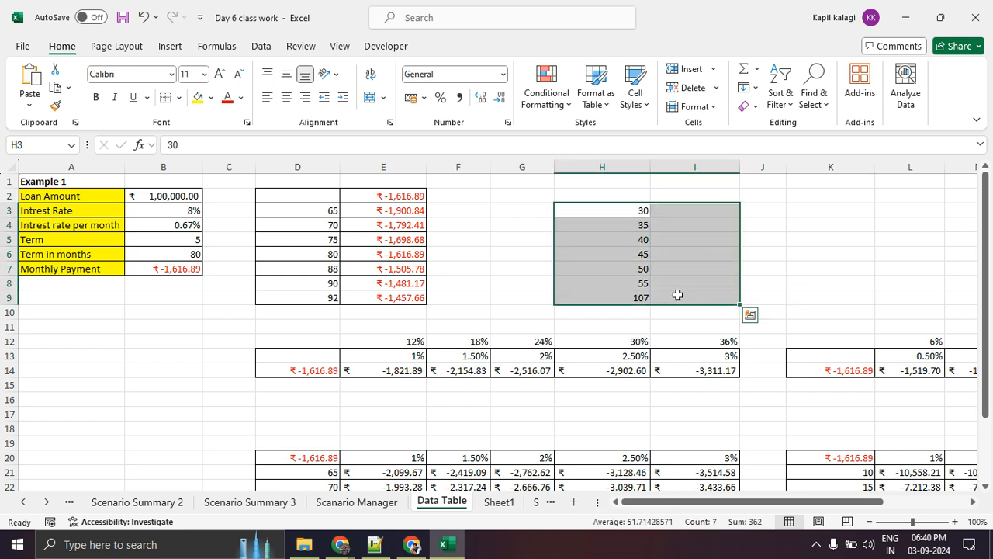
{"action": "left_click", "coordinate": [643, 240]}
{"action": "left_click_drag", "start_coordinate": [644, 210], "coordinate": [676, 310]}
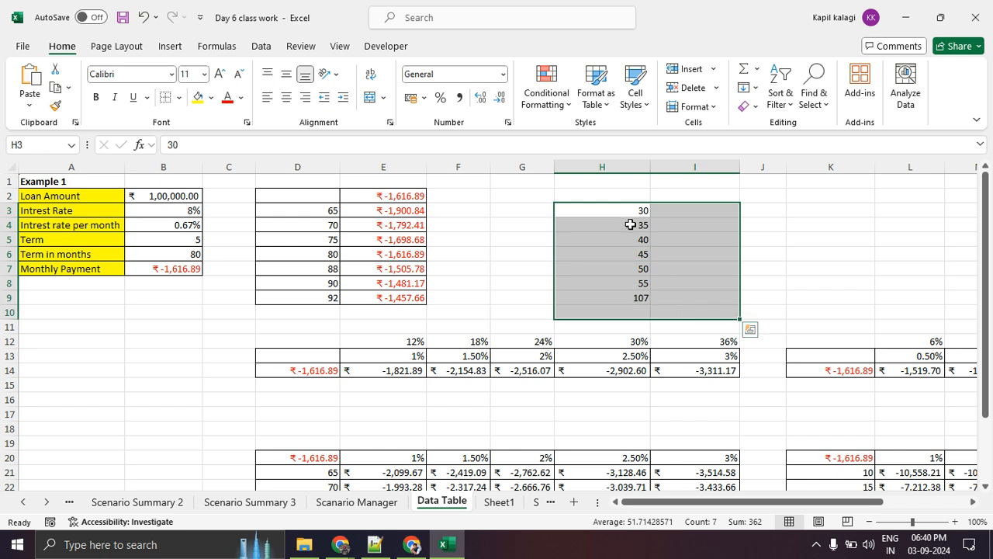
{"action": "left_click_drag", "start_coordinate": [621, 197], "coordinate": [696, 294]}
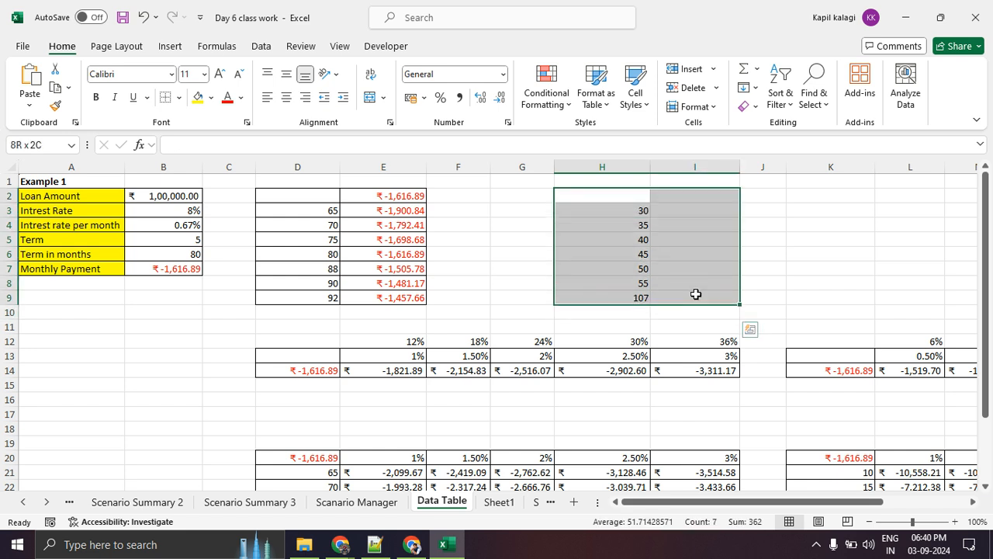
{"action": "left_click", "coordinate": [629, 225]}
{"action": "left_click_drag", "start_coordinate": [699, 199], "coordinate": [692, 300]}
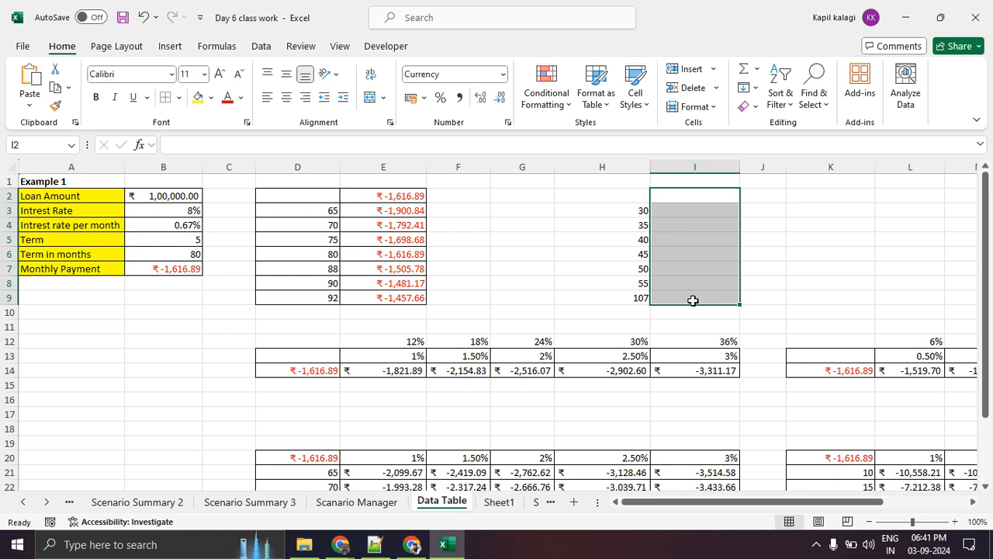
Clear the data table results in E14:I14 below the monthly interest rates.
{"action": "scroll", "coordinate": [660, 279], "scroll_direction": "down", "scroll_amount": 1}
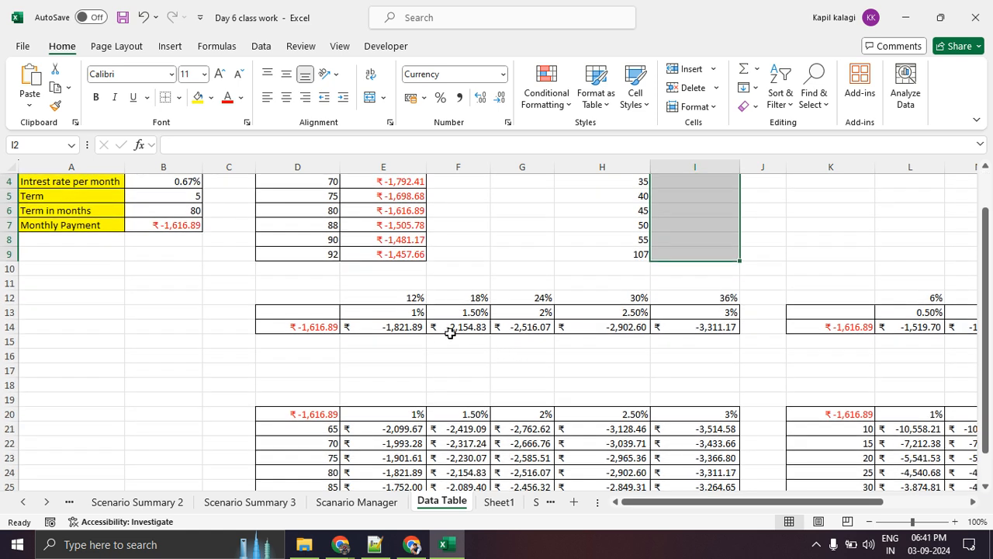
{"action": "left_click_drag", "start_coordinate": [416, 327], "coordinate": [769, 354]}
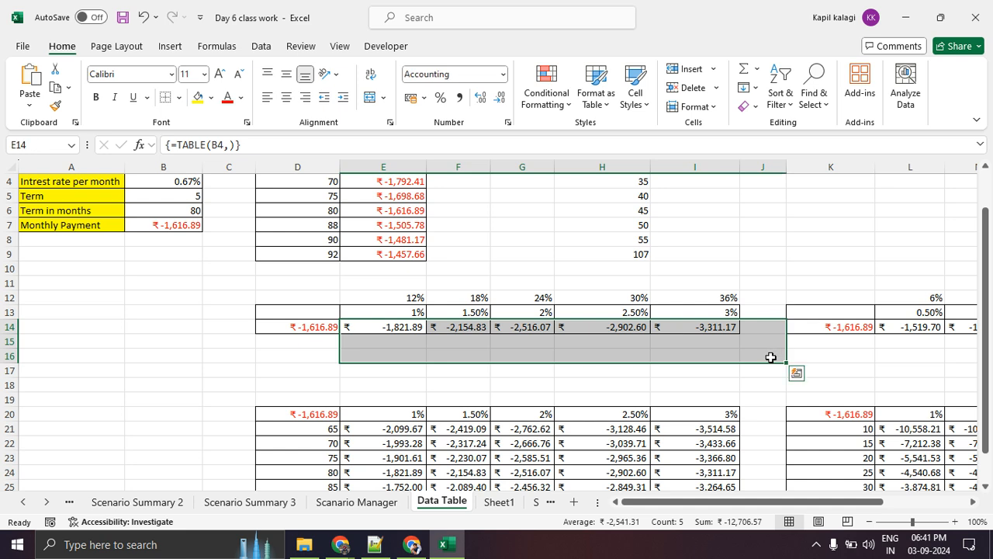
{"action": "key", "text": "Delete"}
{"action": "left_click", "coordinate": [282, 324]}
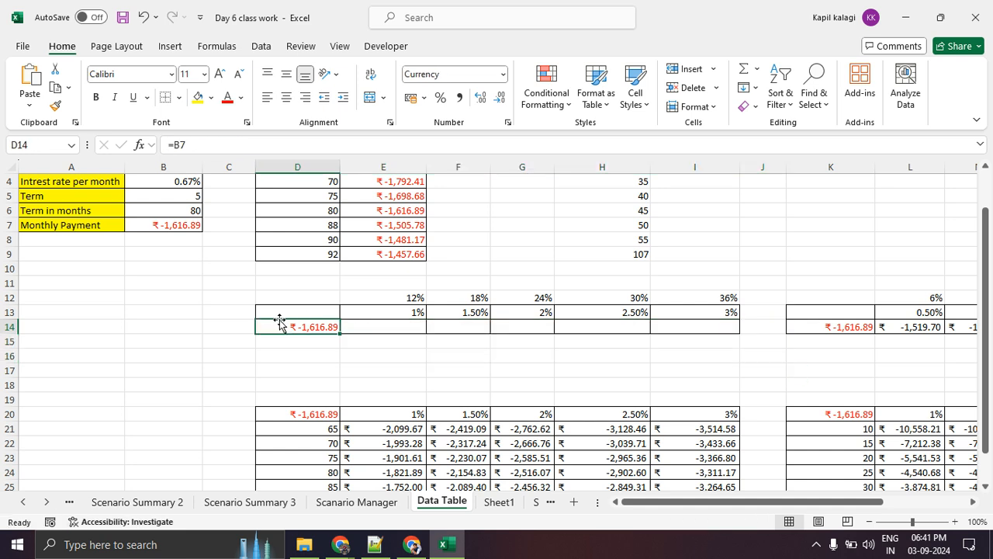
{"action": "scroll", "coordinate": [258, 325], "scroll_direction": "up", "scroll_amount": 1}
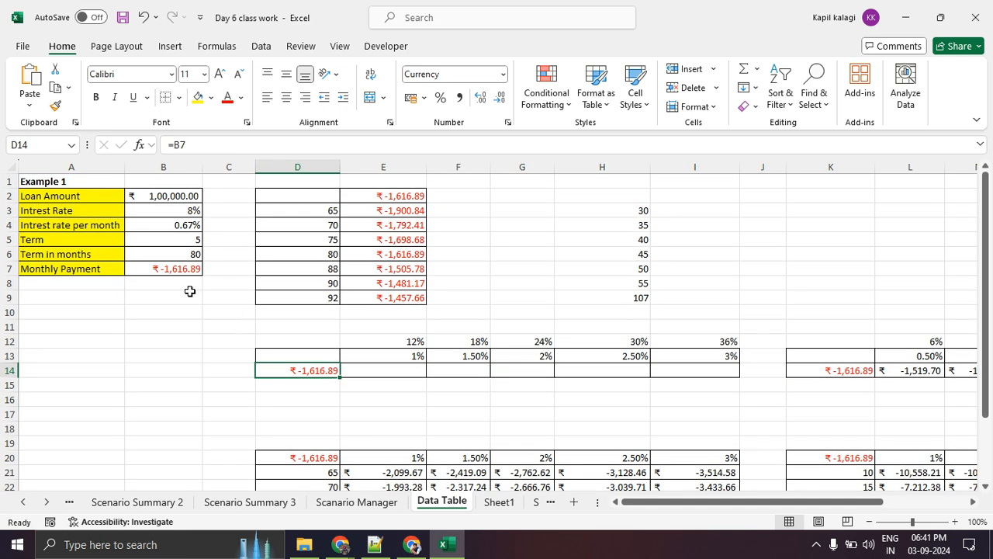
Examine the loan details and the alternative monthly interest rates in E13:I13.
{"action": "mouse_move", "coordinate": [205, 213]}
{"action": "left_mouse_down"}
{"action": "mouse_move", "coordinate": [177, 215]}
{"action": "mouse_move", "coordinate": [192, 207]}
{"action": "left_mouse_up"}
{"action": "key", "text": "Escape"}
{"action": "key", "text": "ctrl+1"}
{"action": "mouse_move", "coordinate": [233, 180]}
{"action": "left_mouse_down"}
{"action": "mouse_move", "coordinate": [210, 217]}
{"action": "mouse_move", "coordinate": [233, 195]}
{"action": "left_mouse_up"}
{"action": "key", "text": "Escape"}
{"action": "left_click", "coordinate": [369, 396]}
{"action": "left_click_drag", "start_coordinate": [313, 355], "coordinate": [677, 366]}
{"action": "left_click", "coordinate": [606, 414]}
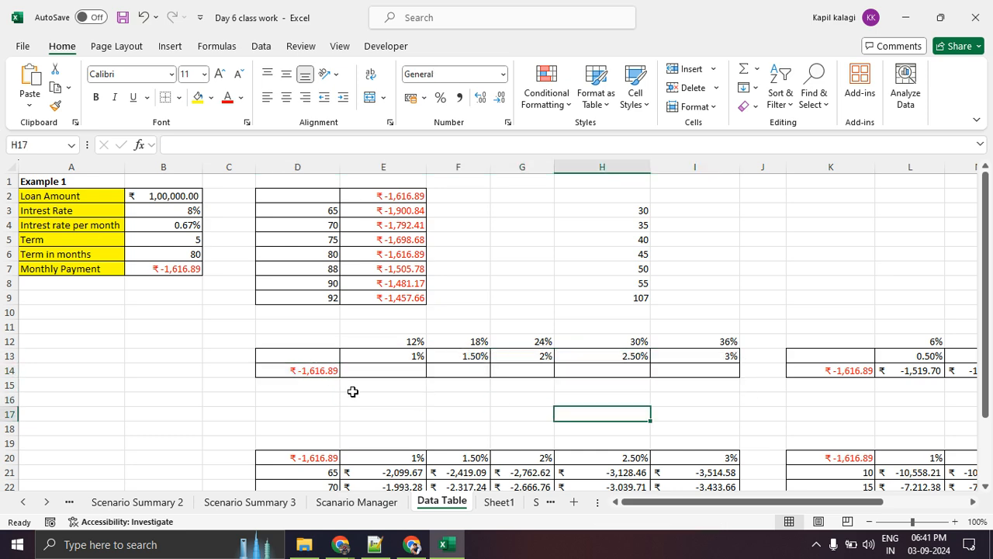
{"action": "left_click_drag", "start_coordinate": [357, 360], "coordinate": [564, 372]}
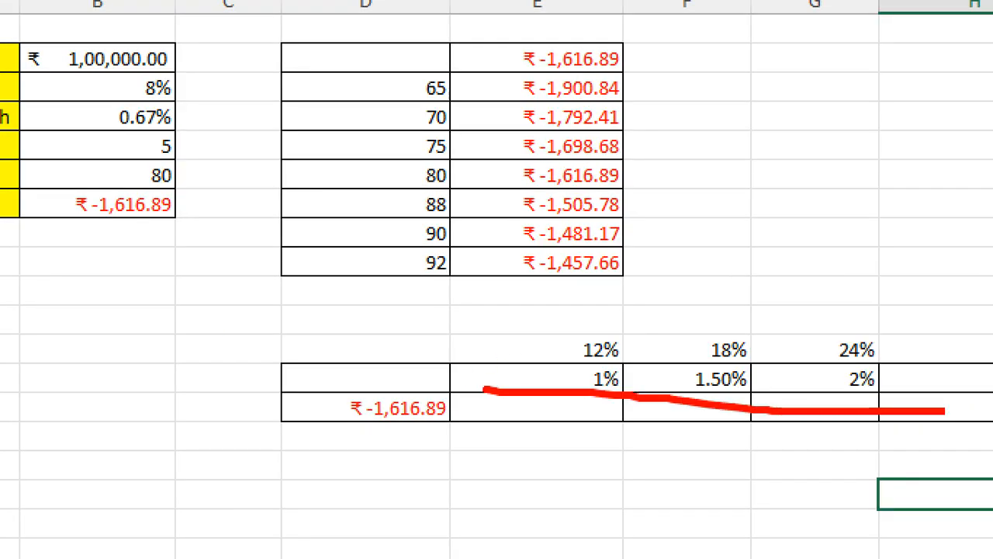
{"action": "left_click_drag", "start_coordinate": [893, 411], "coordinate": [978, 412]}
{"action": "key", "text": "Escape"}
{"action": "key", "text": "ctrl+1"}
{"action": "left_click", "coordinate": [644, 407]}
{"action": "left_click_drag", "start_coordinate": [241, 361], "coordinate": [579, 362]}
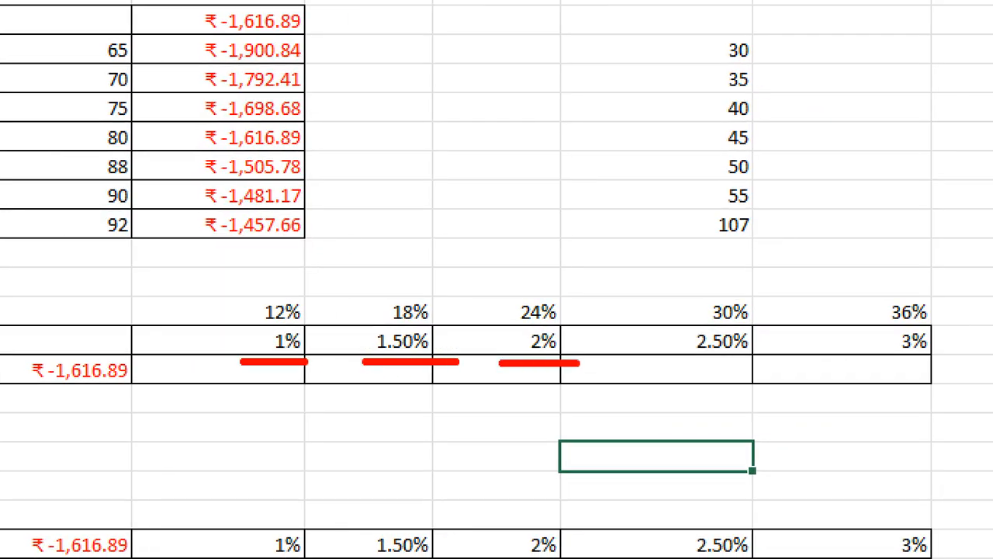
{"action": "left_click_drag", "start_coordinate": [680, 356], "coordinate": [768, 354]}
{"action": "left_click_drag", "start_coordinate": [851, 359], "coordinate": [954, 360]}
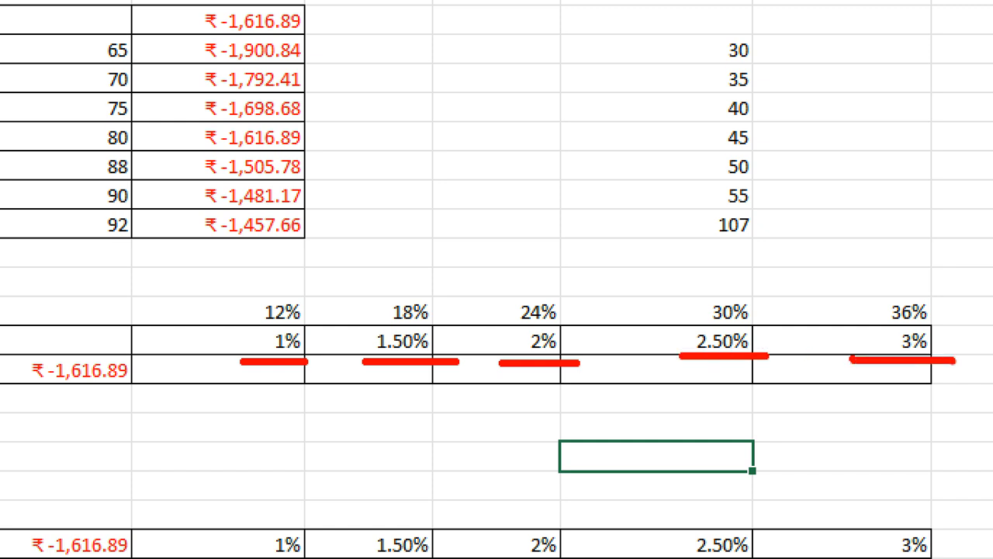
Examine the annual rates in E12:I12 and the formula behind the first one in E12.
{"action": "left_click_drag", "start_coordinate": [259, 294], "coordinate": [295, 278]}
{"action": "left_click_drag", "start_coordinate": [399, 291], "coordinate": [439, 290]}
{"action": "left_click_drag", "start_coordinate": [534, 298], "coordinate": [552, 284]}
{"action": "left_click_drag", "start_coordinate": [730, 296], "coordinate": [754, 290]}
{"action": "left_click_drag", "start_coordinate": [855, 290], "coordinate": [900, 256]}
{"action": "key", "text": "Escape"}
{"action": "left_click", "coordinate": [214, 313]}
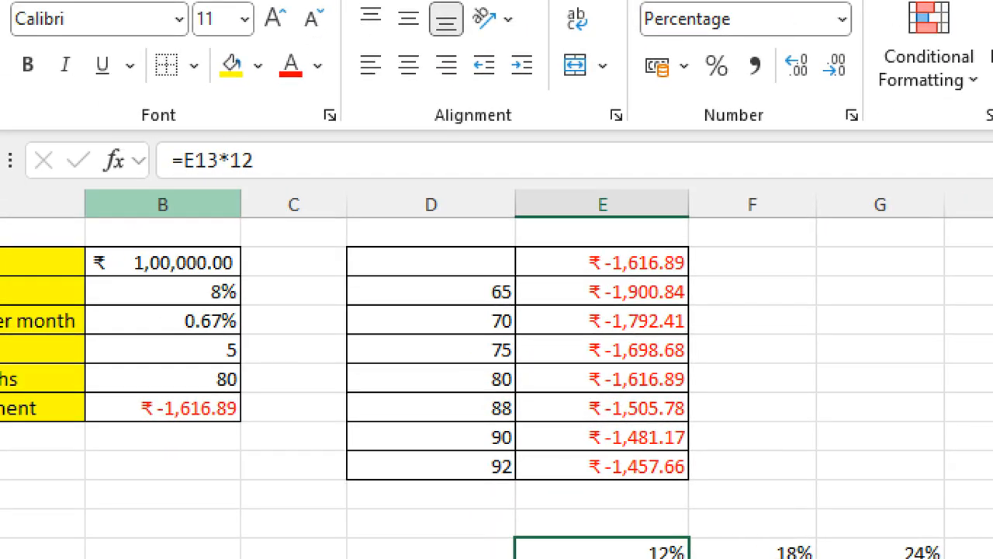
{"action": "left_click_drag", "start_coordinate": [194, 133], "coordinate": [249, 167]}
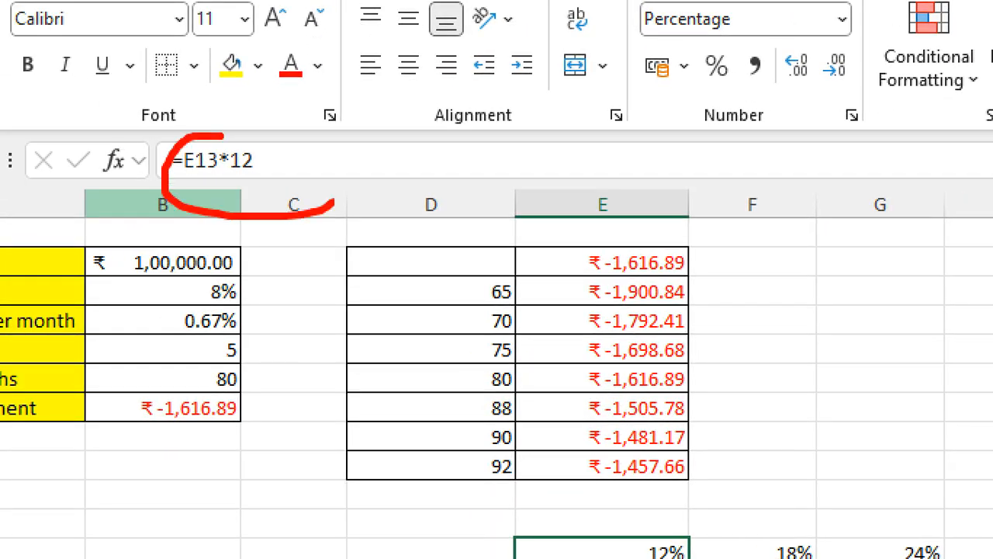
{"action": "left_click_drag", "start_coordinate": [333, 203], "coordinate": [170, 127]}
{"action": "key", "text": "Escape"}
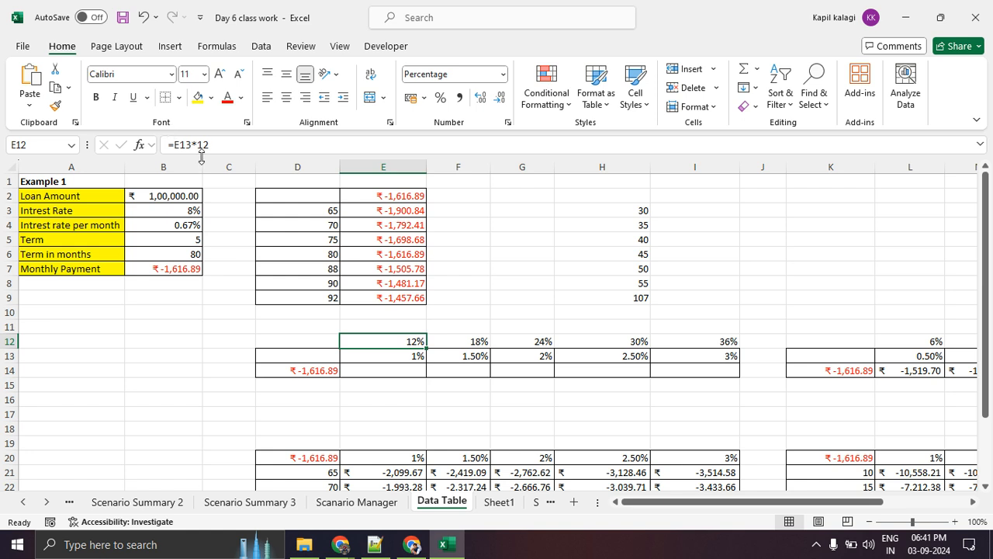
Review the empty payment cells E14:I14 beneath the alternative monthly interest rates.
{"action": "left_click", "coordinate": [418, 371]}
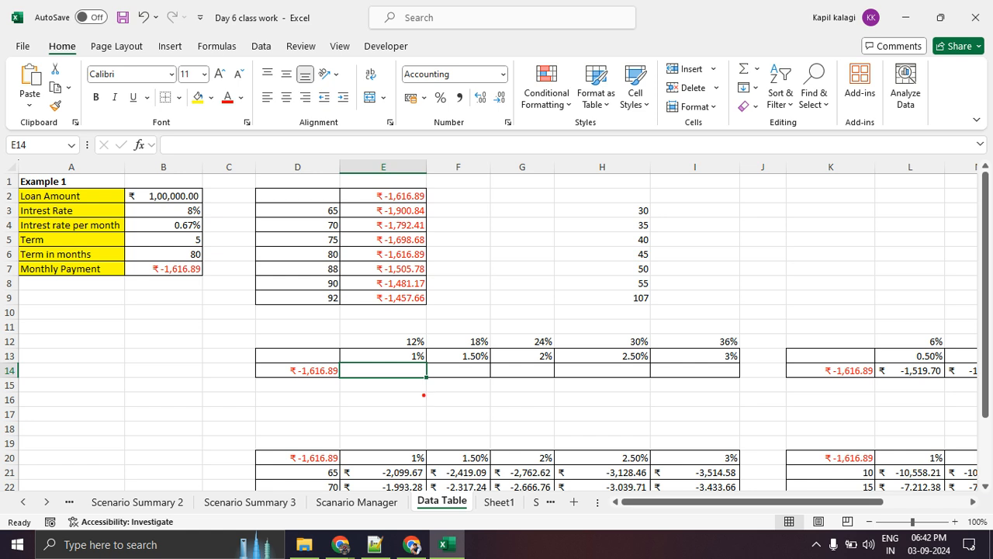
{"action": "left_click_drag", "start_coordinate": [376, 393], "coordinate": [527, 395]}
{"action": "left_click_drag", "start_coordinate": [579, 395], "coordinate": [605, 395]}
{"action": "left_click_drag", "start_coordinate": [419, 394], "coordinate": [648, 394]}
{"action": "left_click_drag", "start_coordinate": [649, 395], "coordinate": [617, 412]}
{"action": "key", "text": "Escape"}
{"action": "left_click", "coordinate": [450, 399]}
{"action": "left_click_drag", "start_coordinate": [400, 354], "coordinate": [685, 374]}
{"action": "left_click", "coordinate": [602, 412]}
Clear D14 and re-enter it as a reference to the monthly payment with the formula =B7.
{"action": "left_click", "coordinate": [307, 370]}
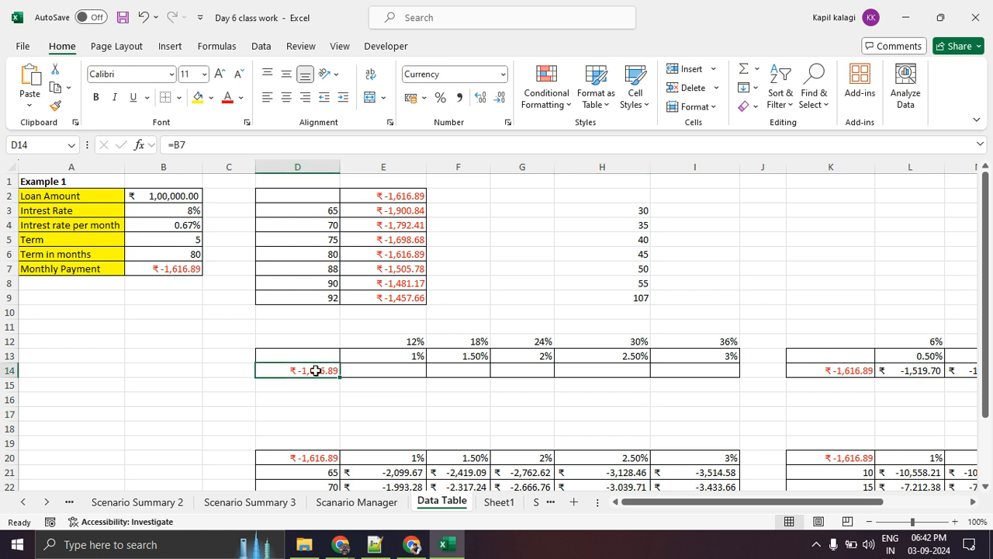
{"action": "key", "text": "Delete"}
{"action": "type", "text": "="}
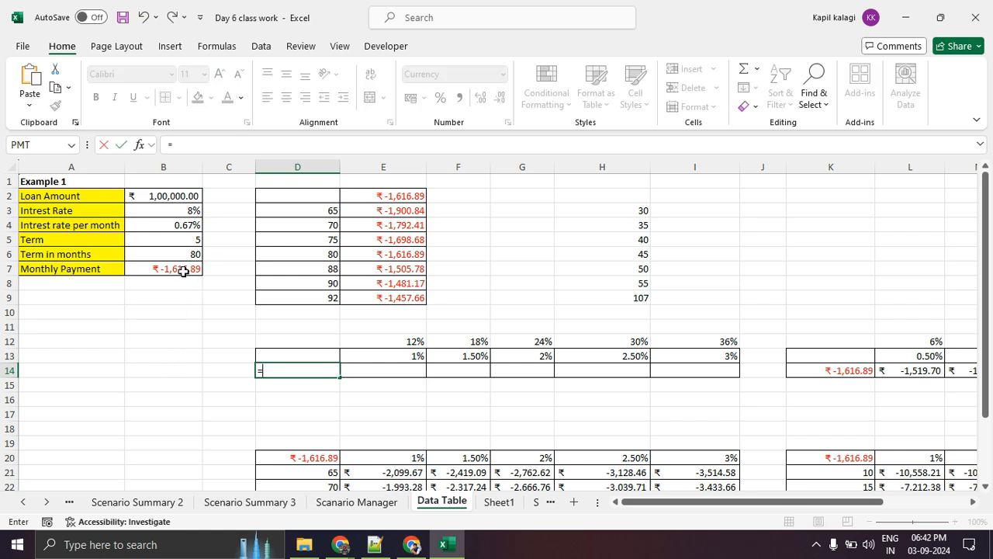
{"action": "left_click", "coordinate": [183, 270]}
{"action": "key", "text": "Return"}
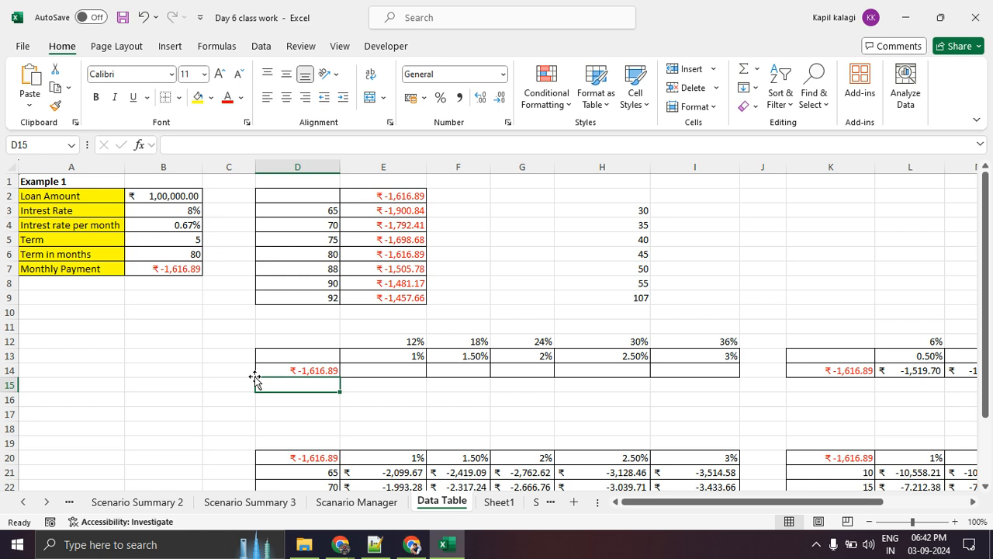
Open the What-If Data Table dialog for the range D13:I14.
{"action": "left_click_drag", "start_coordinate": [322, 346], "coordinate": [684, 366]}
{"action": "left_click", "coordinate": [375, 414]}
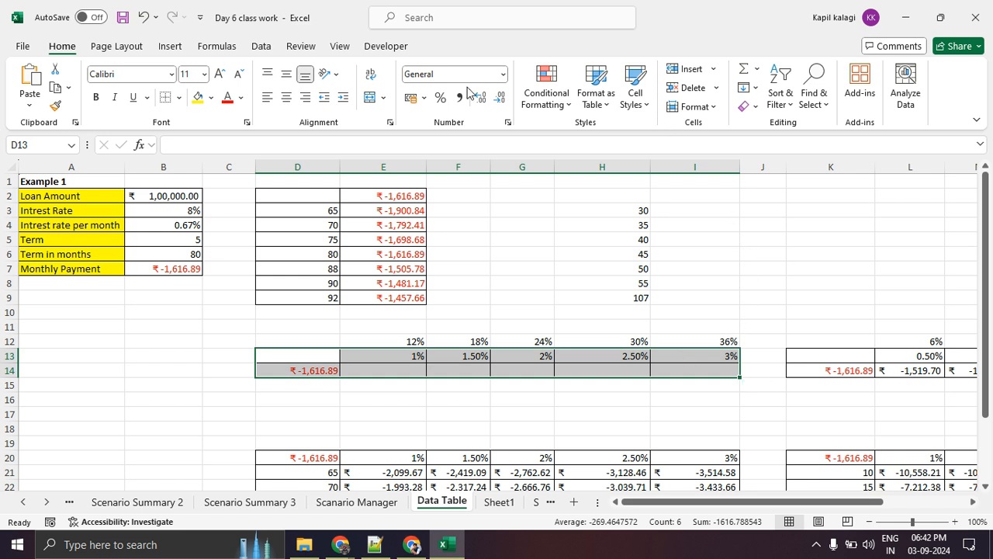
{"action": "left_click", "coordinate": [260, 46]}
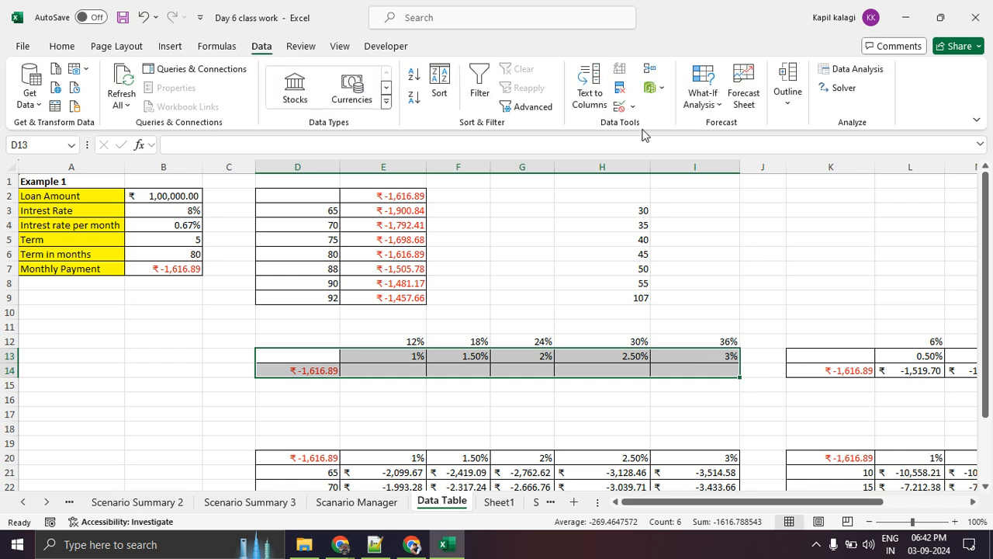
{"action": "left_click", "coordinate": [694, 105]}
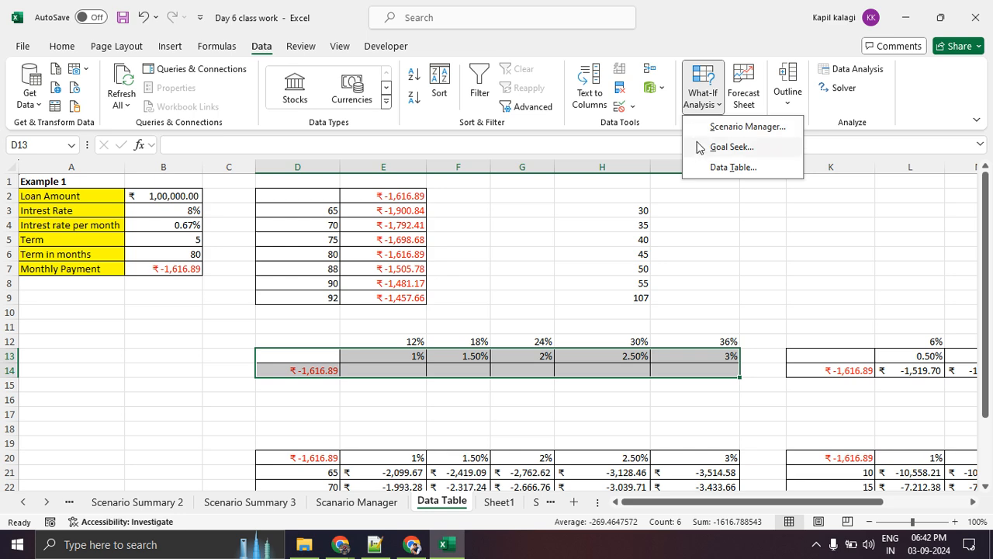
{"action": "left_click", "coordinate": [703, 165]}
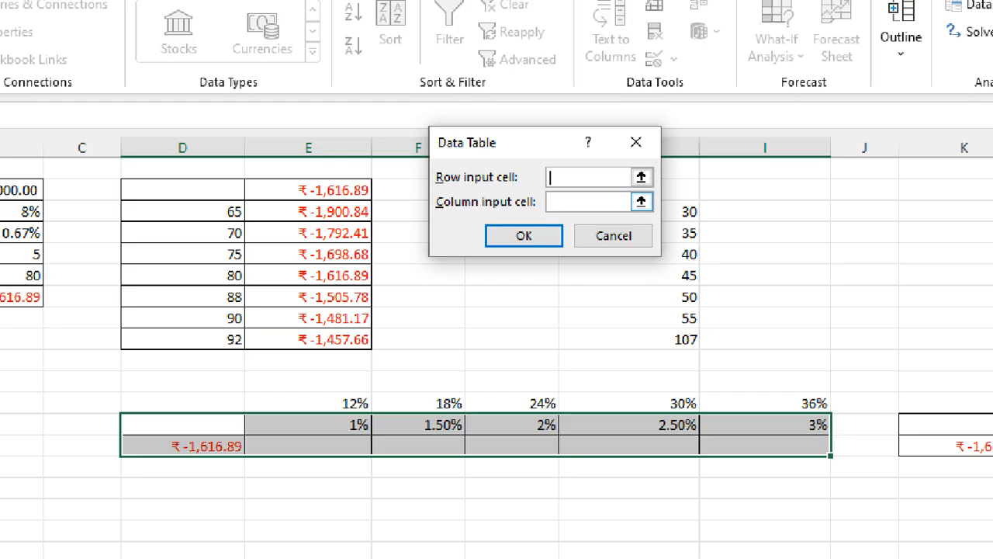
{"action": "left_click", "coordinate": [481, 200]}
{"action": "left_click_drag", "start_coordinate": [436, 197], "coordinate": [530, 196]}
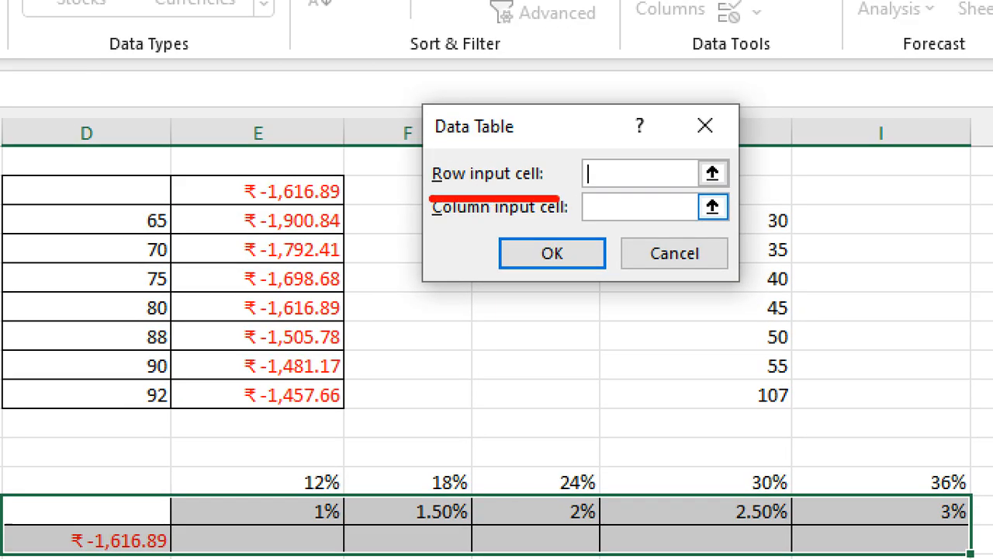
{"action": "key", "text": "Escape"}
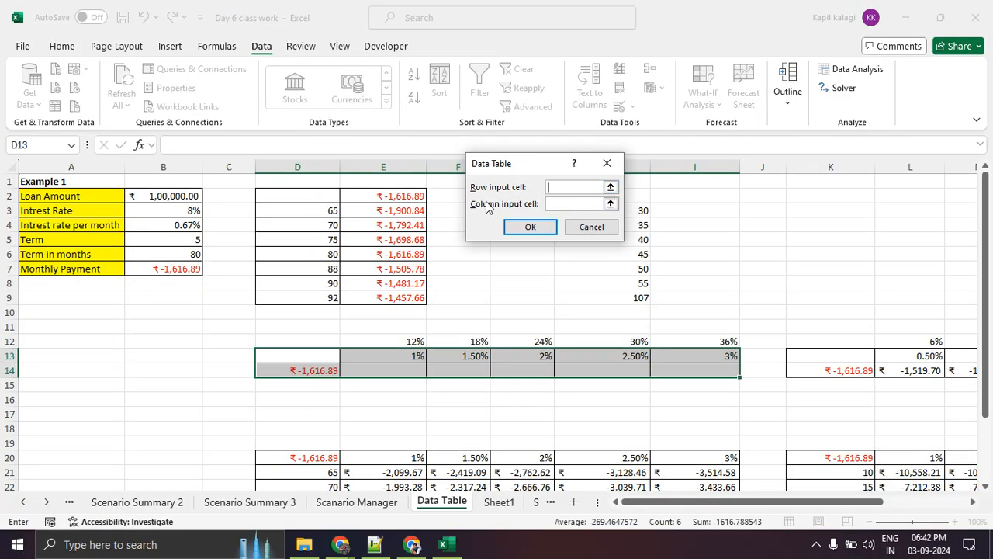
Set the row input cell to $B$4, the interest rate per month, and create the data table.
{"action": "left_click", "coordinate": [610, 187]}
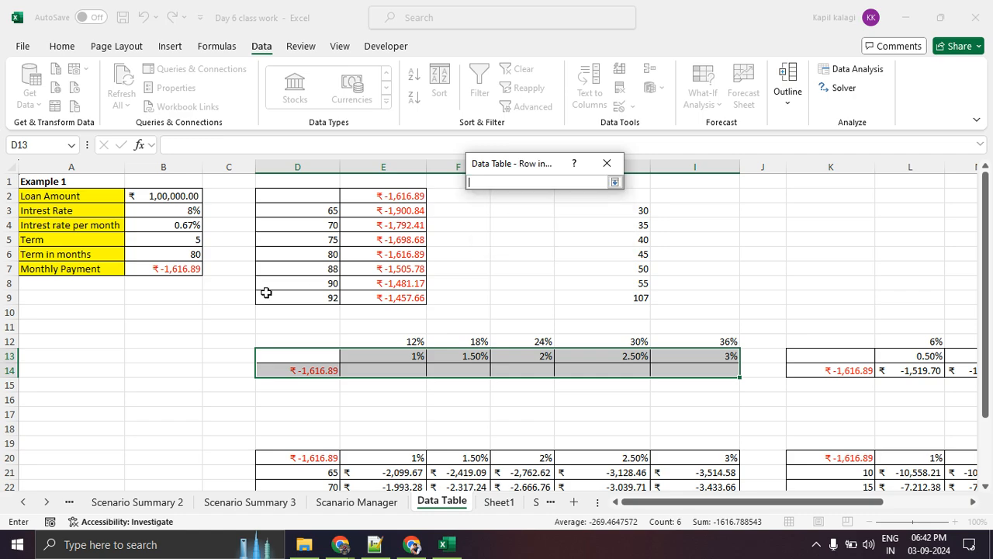
{"action": "mouse_move", "coordinate": [404, 134]}
{"action": "left_mouse_down"}
{"action": "mouse_move", "coordinate": [365, 119]}
{"action": "mouse_move", "coordinate": [355, 169]}
{"action": "left_mouse_up"}
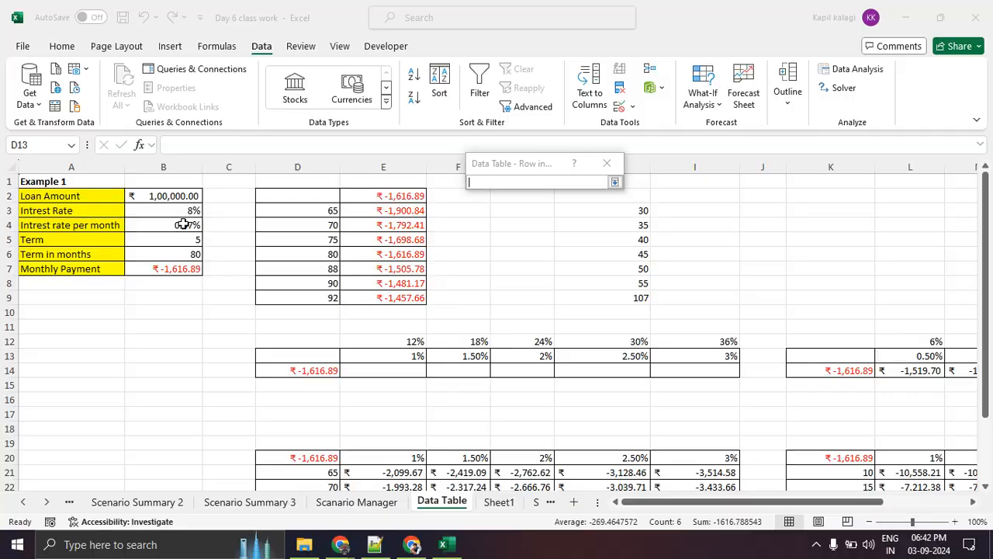
{"action": "left_click", "coordinate": [332, 158]}
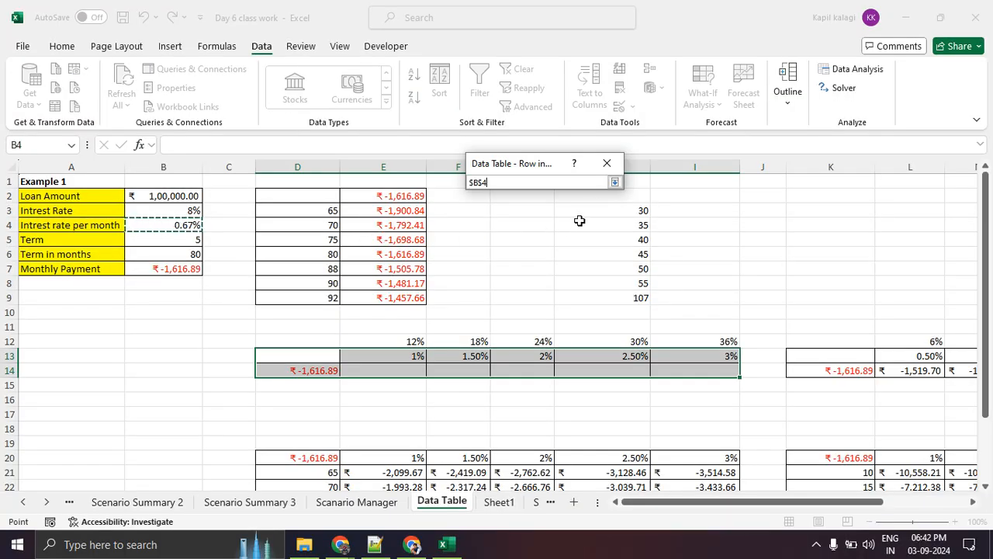
{"action": "left_click", "coordinate": [604, 185]}
{"action": "left_click", "coordinate": [614, 182]}
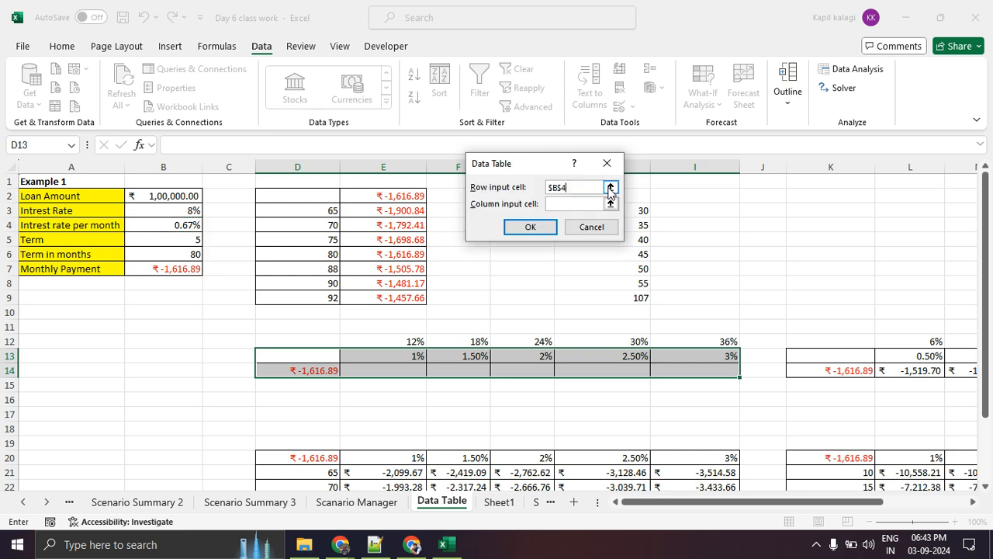
{"action": "left_click", "coordinate": [536, 228]}
{"action": "left_click", "coordinate": [424, 395]}
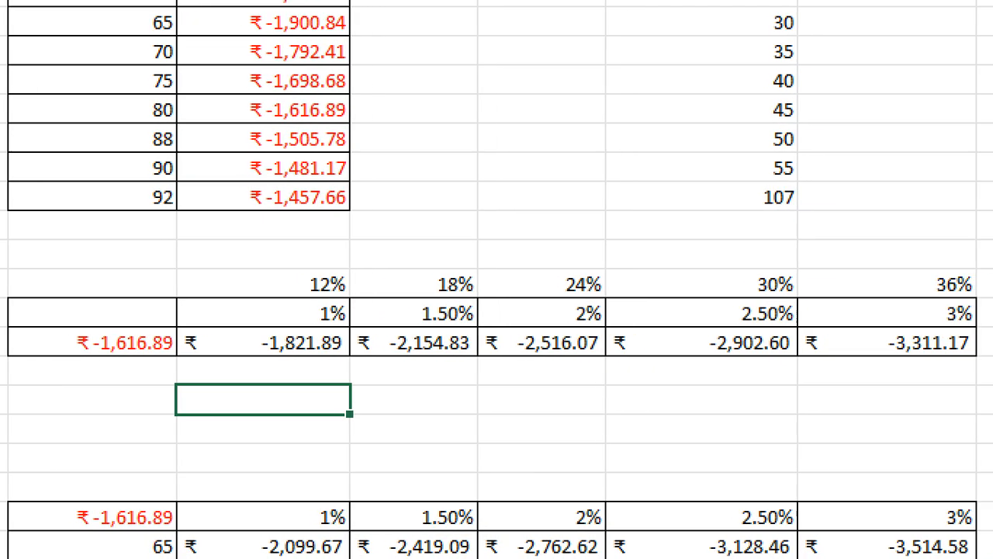
Compare the monthly payments in E14:I14 with the interest rates above them, checking the 1% and 2% columns.
{"action": "left_click_drag", "start_coordinate": [263, 383], "coordinate": [322, 383]}
{"action": "left_click_drag", "start_coordinate": [377, 380], "coordinate": [605, 383]}
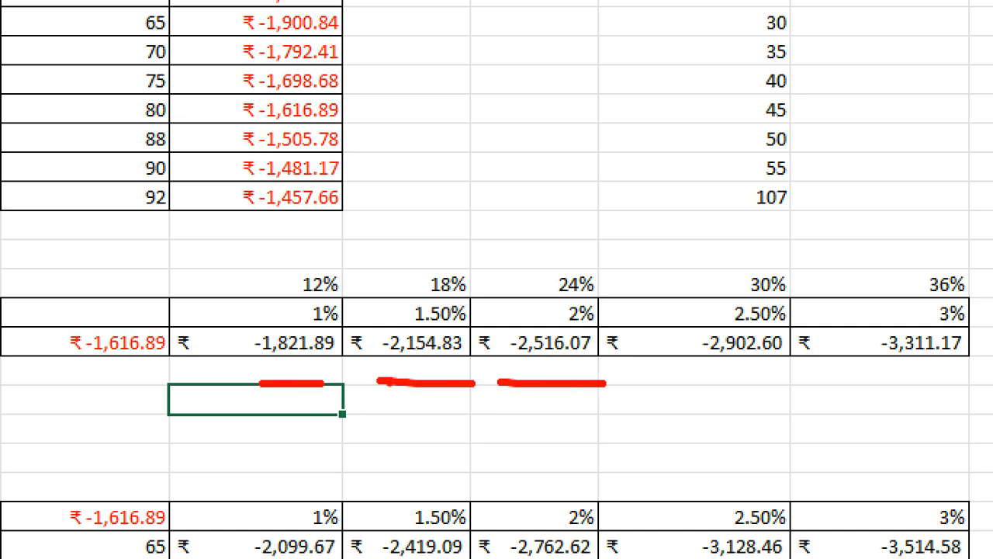
{"action": "mouse_move", "coordinate": [343, 295]}
{"action": "left_mouse_down"}
{"action": "mouse_move", "coordinate": [348, 323]}
{"action": "mouse_move", "coordinate": [336, 293]}
{"action": "left_mouse_up"}
{"action": "left_click_drag", "start_coordinate": [248, 369], "coordinate": [337, 367]}
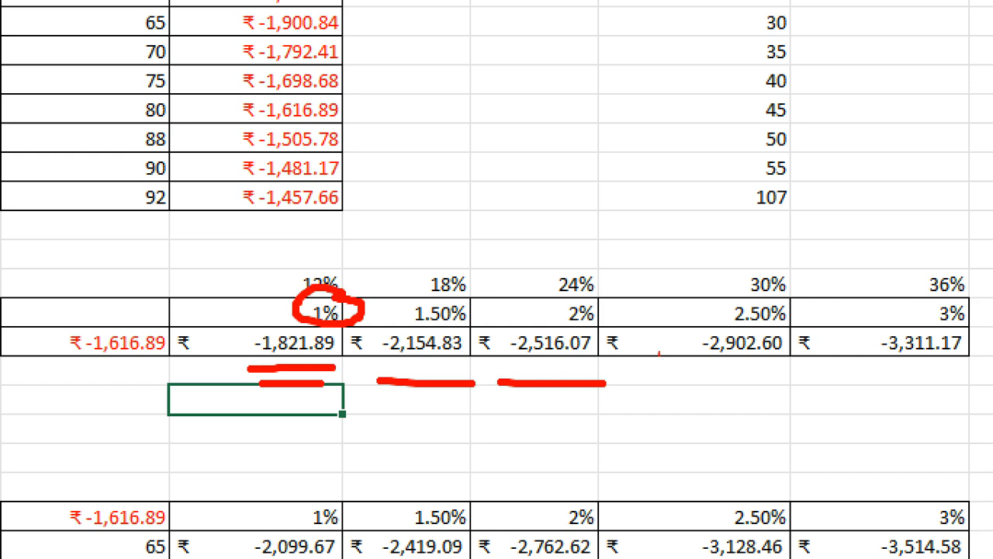
{"action": "left_click_drag", "start_coordinate": [548, 325], "coordinate": [586, 322]}
{"action": "left_click_drag", "start_coordinate": [505, 362], "coordinate": [574, 361]}
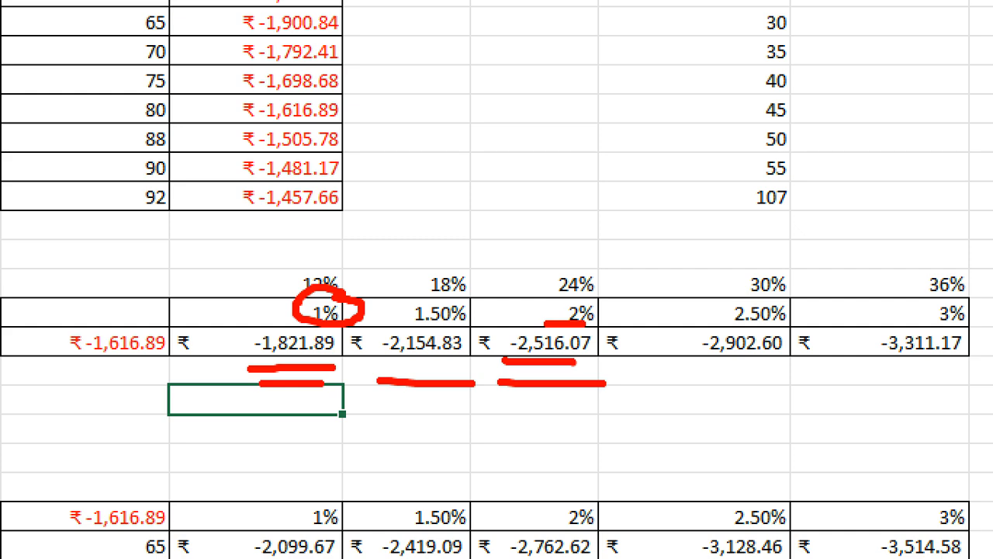
{"action": "key", "text": "Escape"}
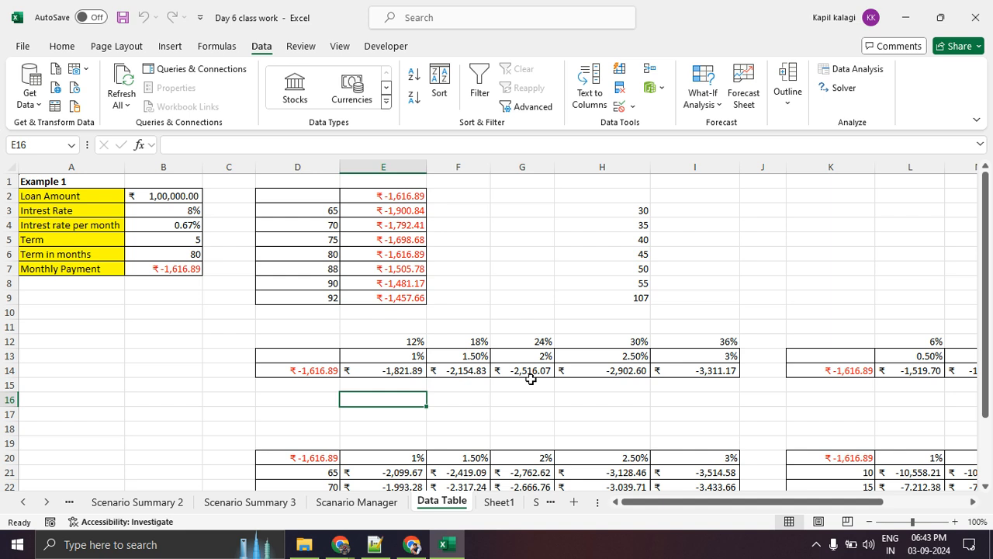
Clear the calculated payments from E21:I26 in the term-by-interest-rate table.
{"action": "scroll", "coordinate": [552, 392], "scroll_direction": "down", "scroll_amount": 4}
{"action": "left_click_drag", "start_coordinate": [394, 298], "coordinate": [718, 391]}
{"action": "key", "text": "Delete"}
{"action": "left_click", "coordinate": [543, 412]}
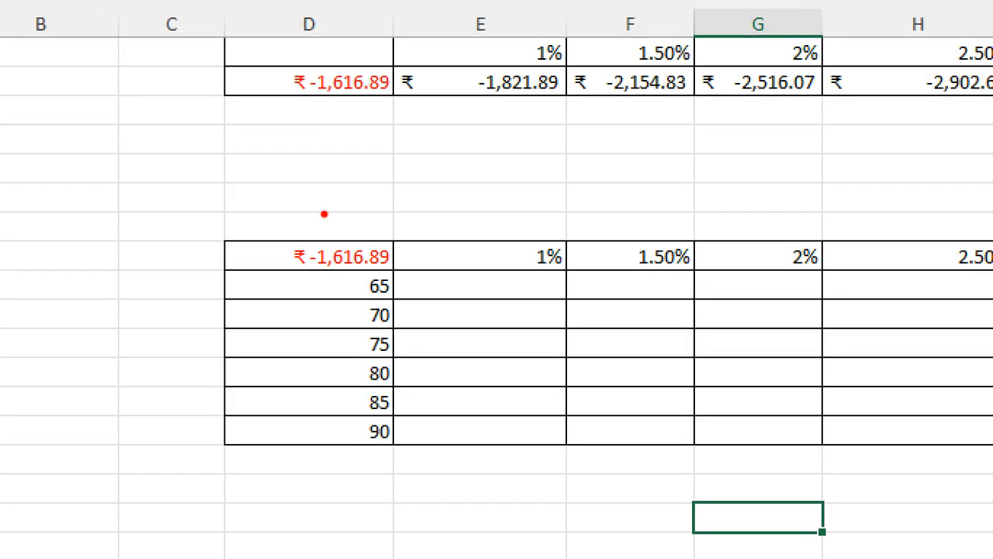
Examine the monthly payment reference in corner cell D20, where the term column and interest rate row meet.
{"action": "left_click_drag", "start_coordinate": [302, 260], "coordinate": [315, 261]}
{"action": "left_click_drag", "start_coordinate": [347, 213], "coordinate": [296, 215]}
{"action": "key", "text": "Escape"}
{"action": "key", "text": "ctrl+1"}
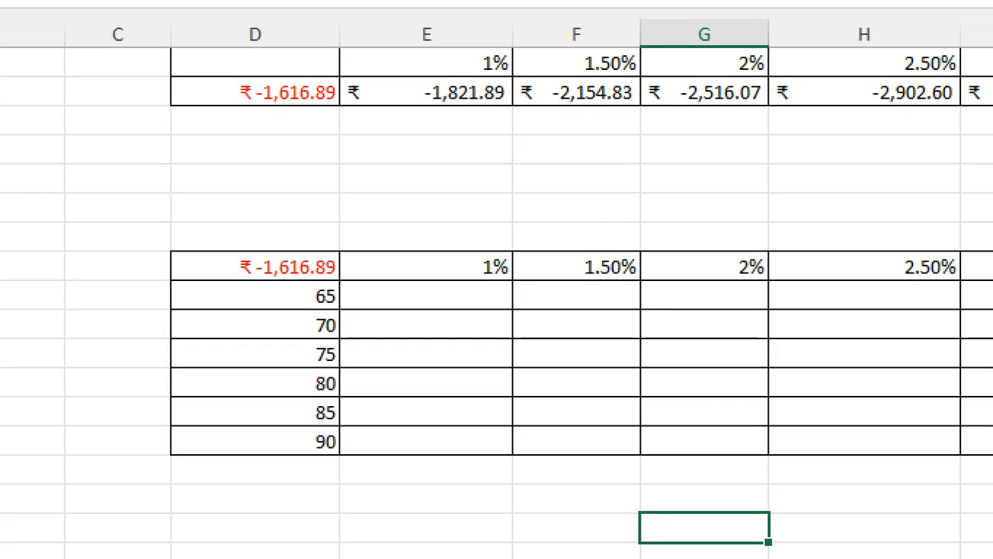
{"action": "left_click", "coordinate": [341, 288]}
{"action": "mouse_move", "coordinate": [313, 288]}
{"action": "left_mouse_down"}
{"action": "mouse_move", "coordinate": [288, 514]}
{"action": "mouse_move", "coordinate": [264, 266]}
{"action": "left_mouse_up"}
{"action": "mouse_move", "coordinate": [551, 247]}
{"action": "left_mouse_down"}
{"action": "mouse_move", "coordinate": [438, 248]}
{"action": "mouse_move", "coordinate": [979, 266]}
{"action": "mouse_move", "coordinate": [301, 213]}
{"action": "left_mouse_up"}
{"action": "key", "text": "Escape"}
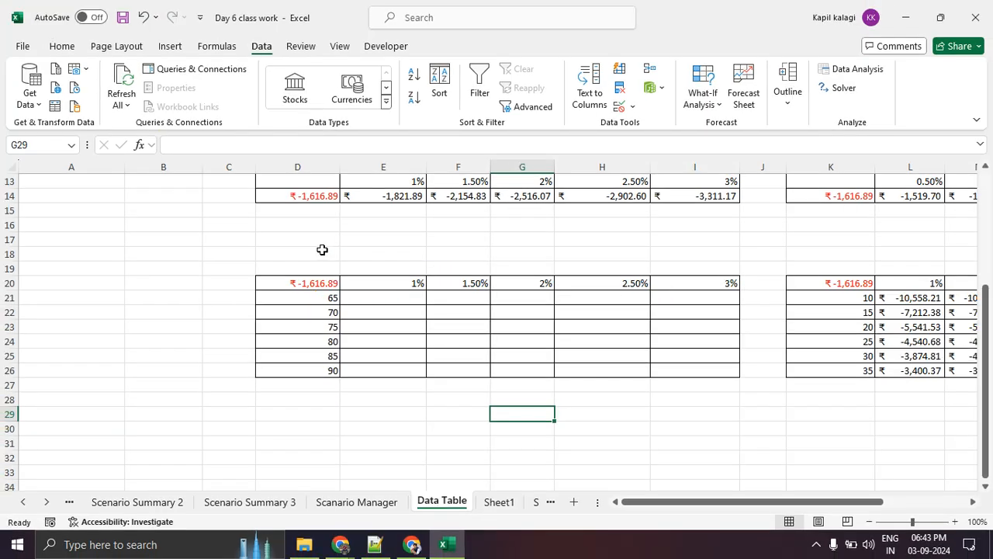
{"action": "left_click", "coordinate": [384, 427]}
{"action": "left_click_drag", "start_coordinate": [315, 289], "coordinate": [717, 371]}
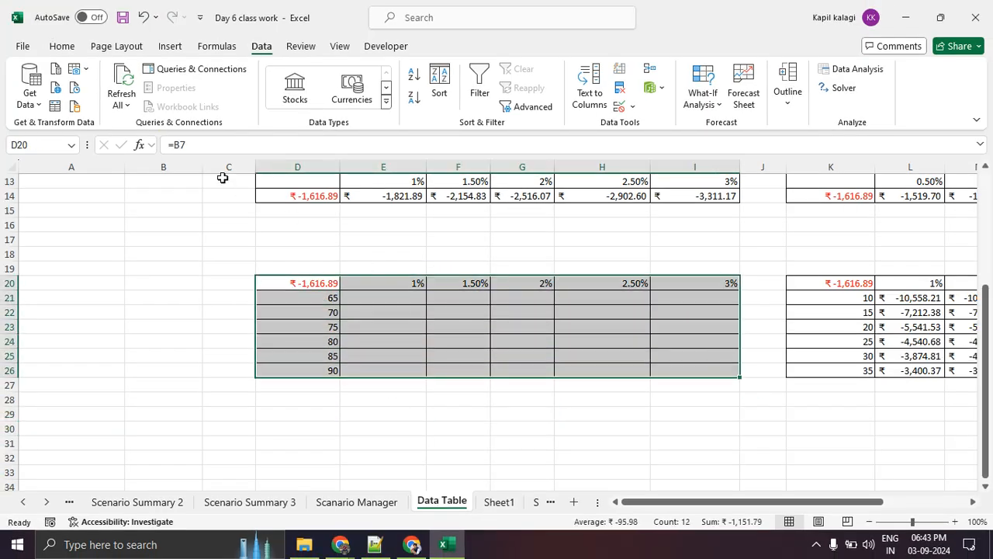
{"action": "left_click", "coordinate": [62, 46]}
{"action": "left_click", "coordinate": [179, 97]}
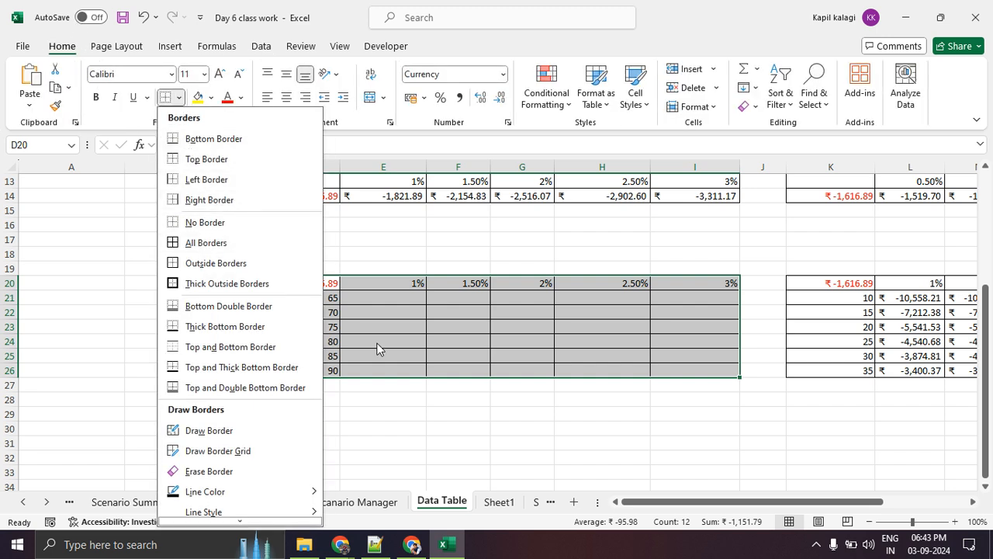
{"action": "left_click", "coordinate": [492, 401]}
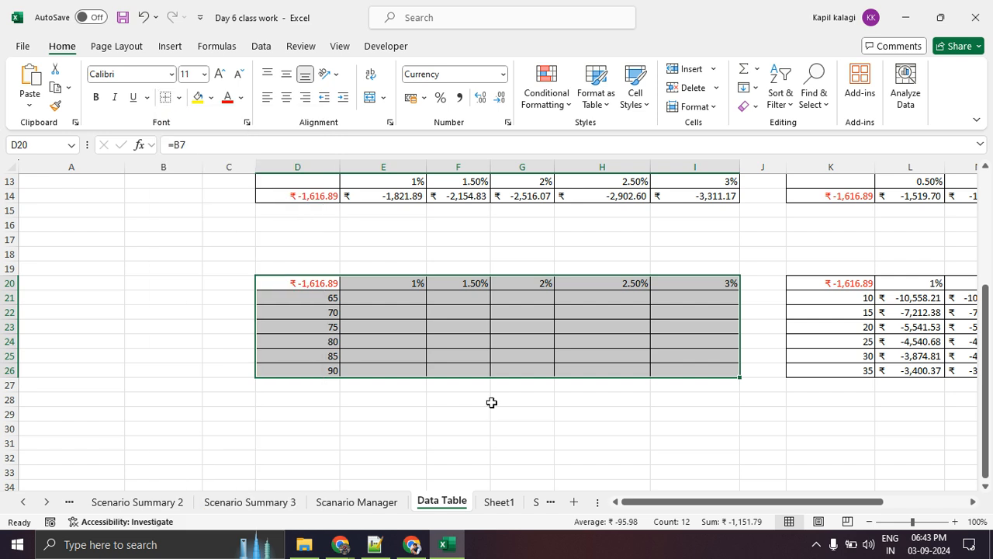
{"action": "left_click", "coordinate": [492, 402]}
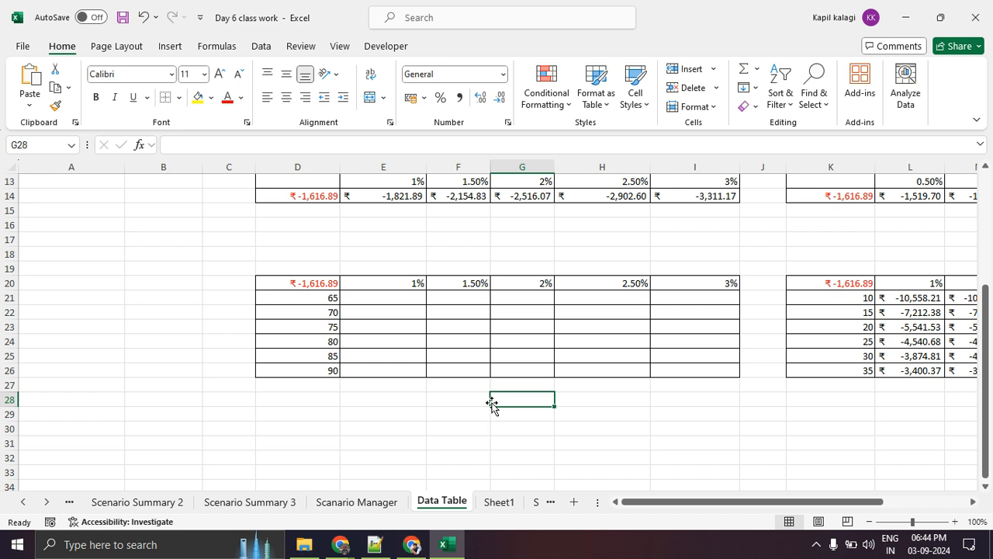
Switch to the Google Meet call in Chrome, look through the participant list, and return to the Excel workbook.
{"action": "left_click", "coordinate": [344, 544]}
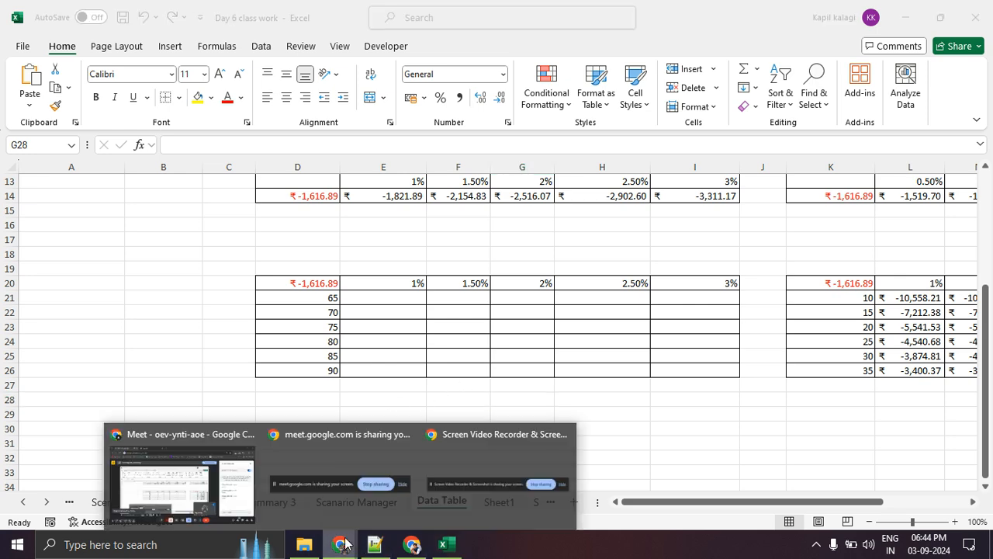
{"action": "left_click", "coordinate": [230, 478]}
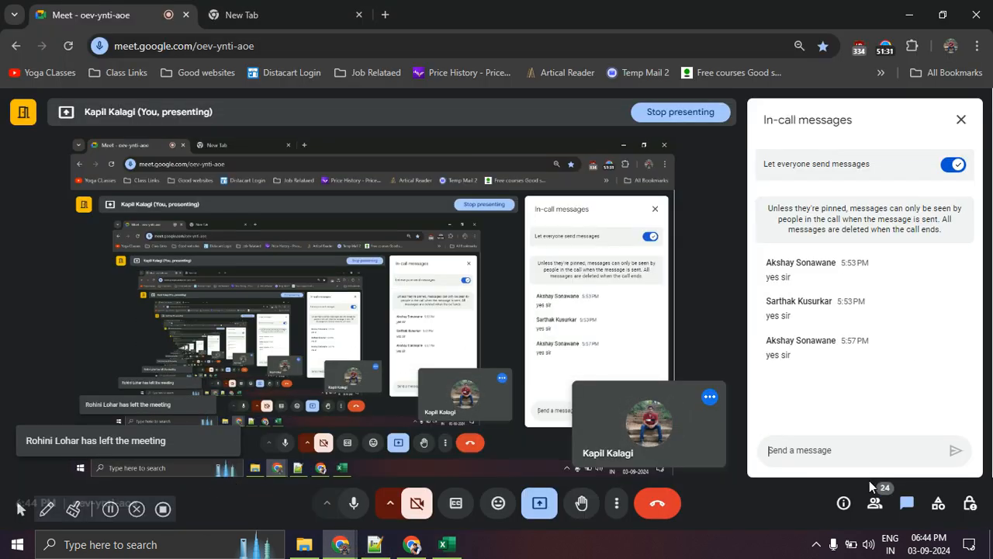
{"action": "left_click", "coordinate": [874, 502]}
{"action": "scroll", "coordinate": [826, 431], "scroll_direction": "down", "scroll_amount": 10}
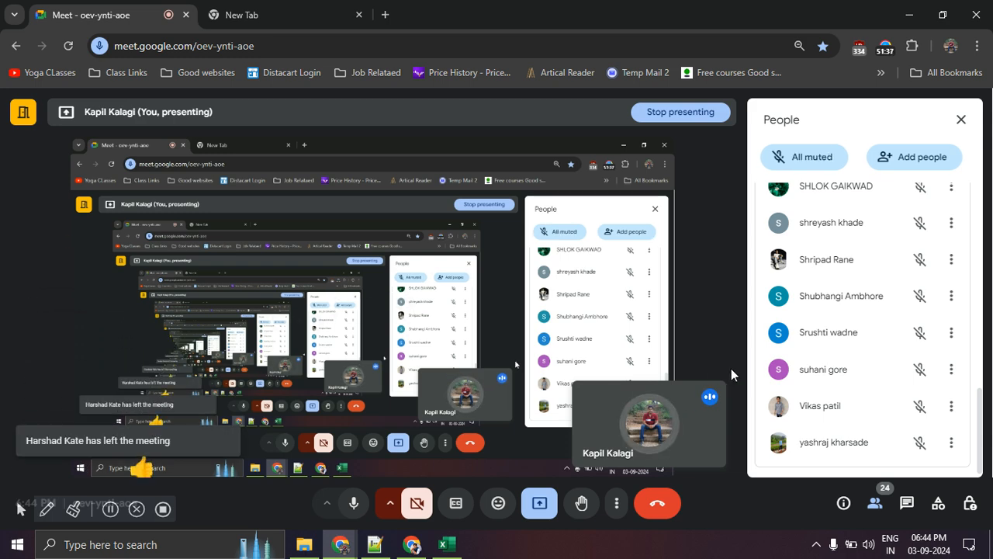
{"action": "scroll", "coordinate": [787, 339], "scroll_direction": "up", "scroll_amount": 1}
{"action": "scroll", "coordinate": [787, 339], "scroll_direction": "up", "scroll_amount": 5}
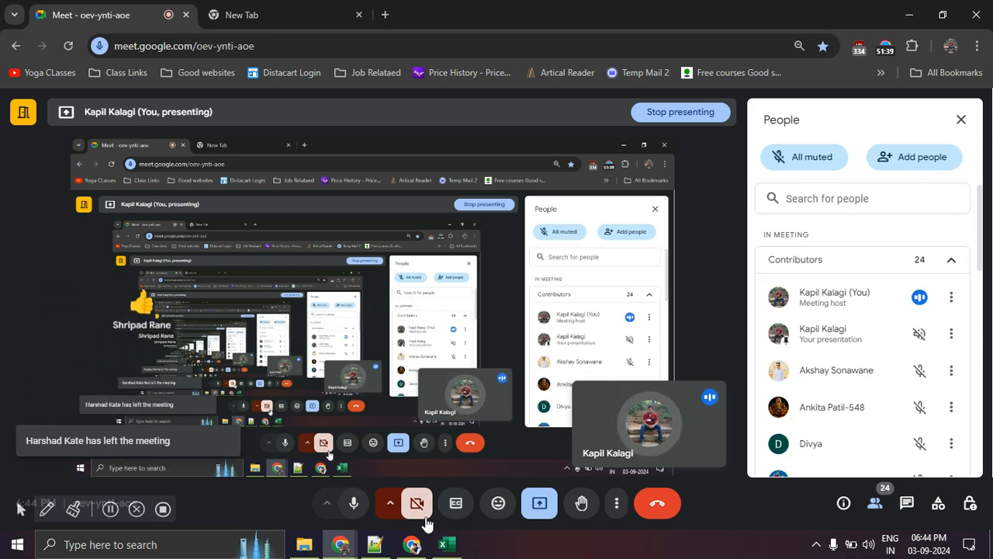
{"action": "left_click", "coordinate": [447, 543]}
{"action": "left_click", "coordinate": [392, 425]}
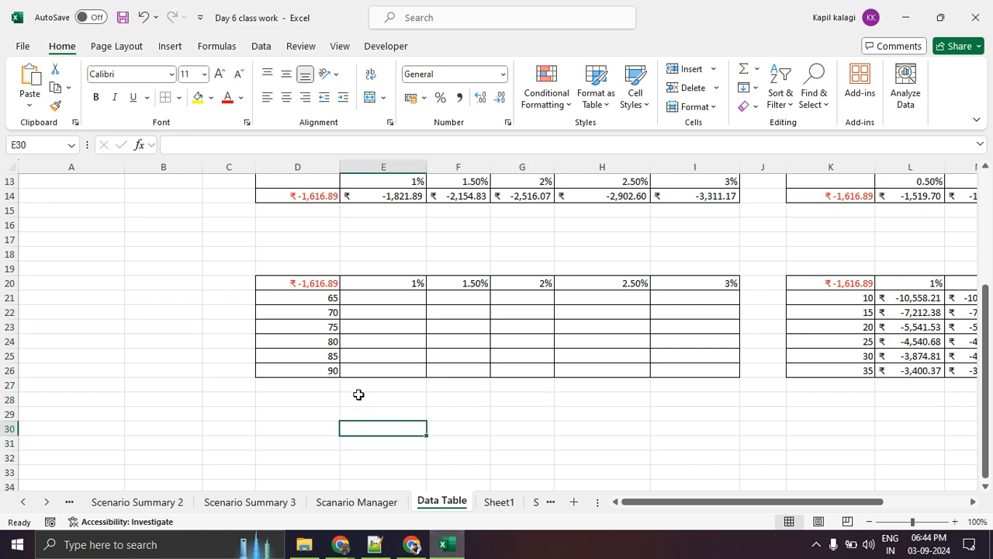
Review the monthly interest rates across E20:I20 and the terms in months down D21:D26.
{"action": "left_click_drag", "start_coordinate": [326, 297], "coordinate": [466, 342]}
{"action": "left_click_drag", "start_coordinate": [379, 289], "coordinate": [676, 283]}
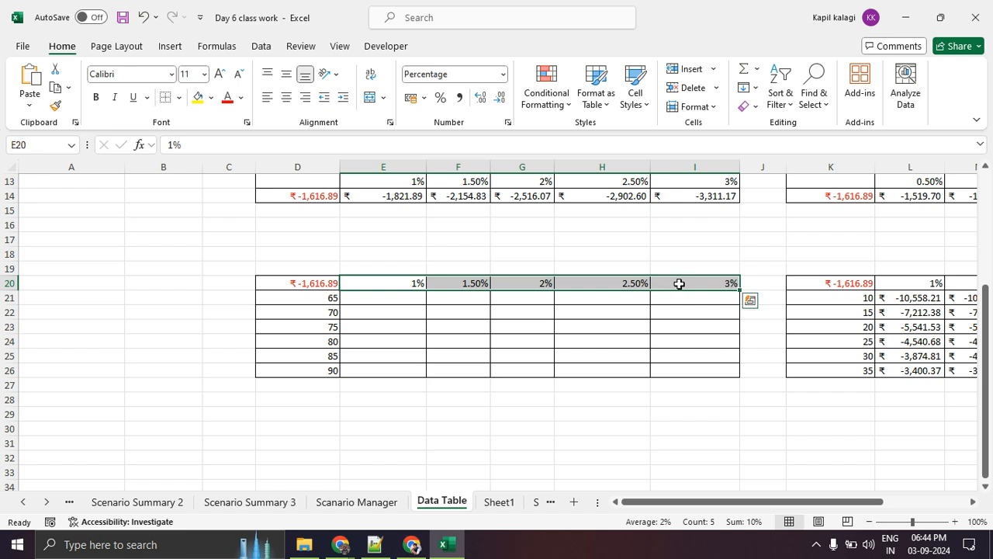
{"action": "left_click_drag", "start_coordinate": [326, 299], "coordinate": [316, 383]}
{"action": "left_click", "coordinate": [420, 399]}
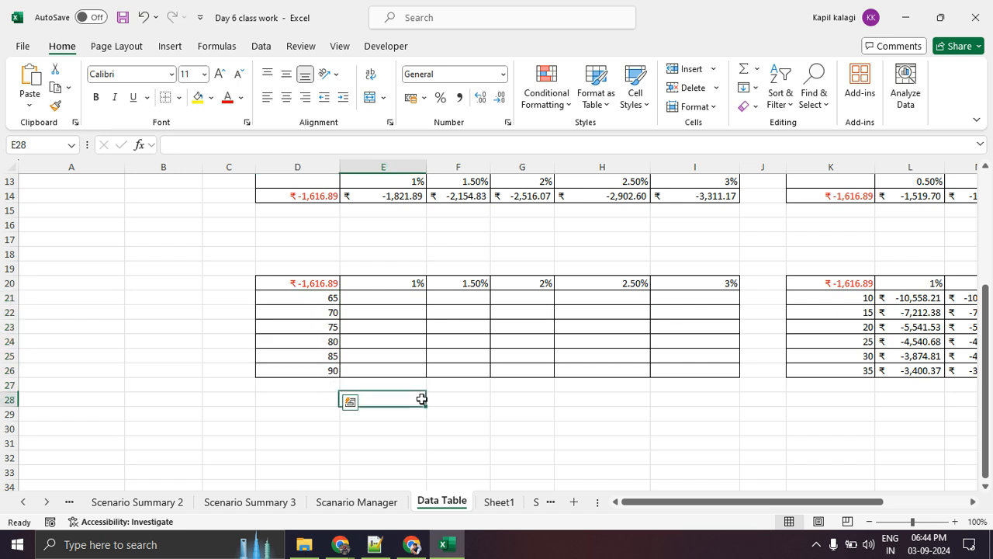
Apply All Borders to the two-variable table range D20:I26.
{"action": "left_click_drag", "start_coordinate": [316, 286], "coordinate": [700, 370]}
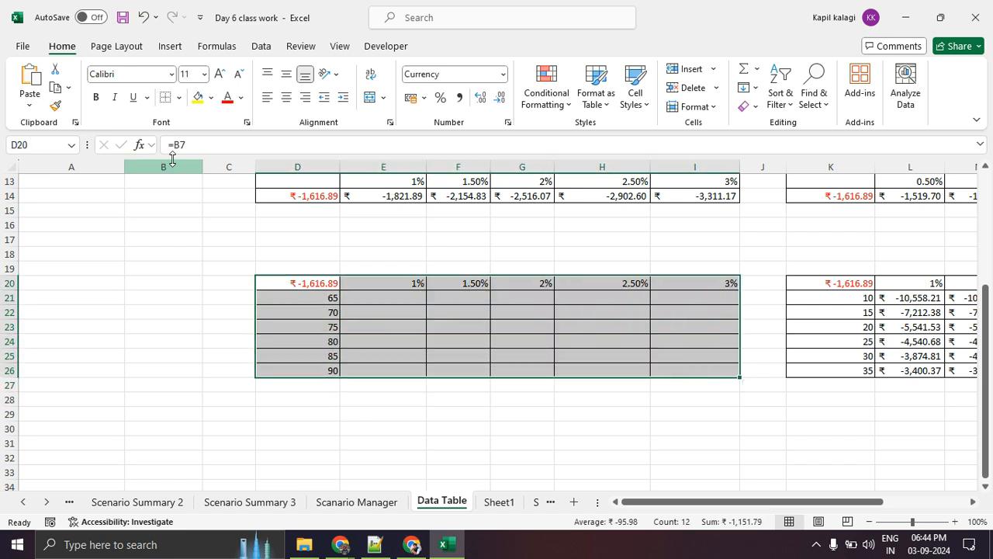
{"action": "left_click", "coordinate": [179, 97]}
{"action": "left_click", "coordinate": [194, 242]}
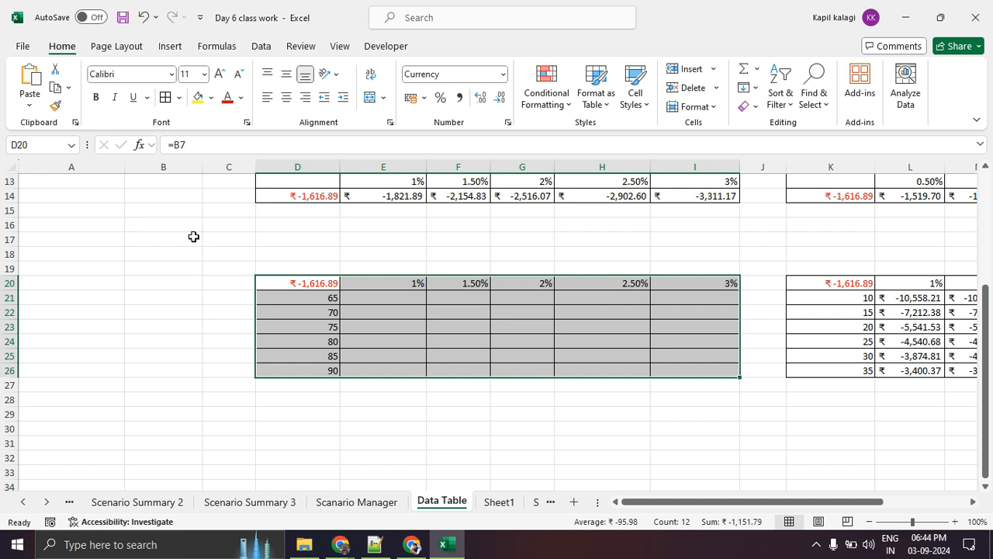
{"action": "left_click", "coordinate": [341, 399]}
Create a What-If data table on D20:I26 with $B$4 (interest rate per month) as row input and $B$6 (term in months) as column input.
{"action": "left_click_drag", "start_coordinate": [315, 285], "coordinate": [681, 371]}
{"action": "left_click", "coordinate": [260, 48]}
{"action": "left_click", "coordinate": [702, 104]}
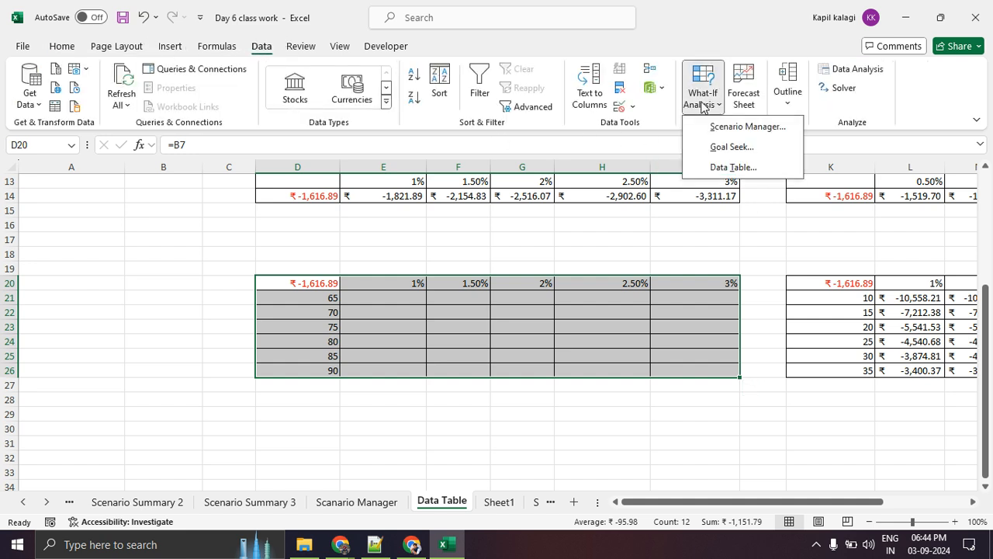
{"action": "left_click", "coordinate": [719, 167]}
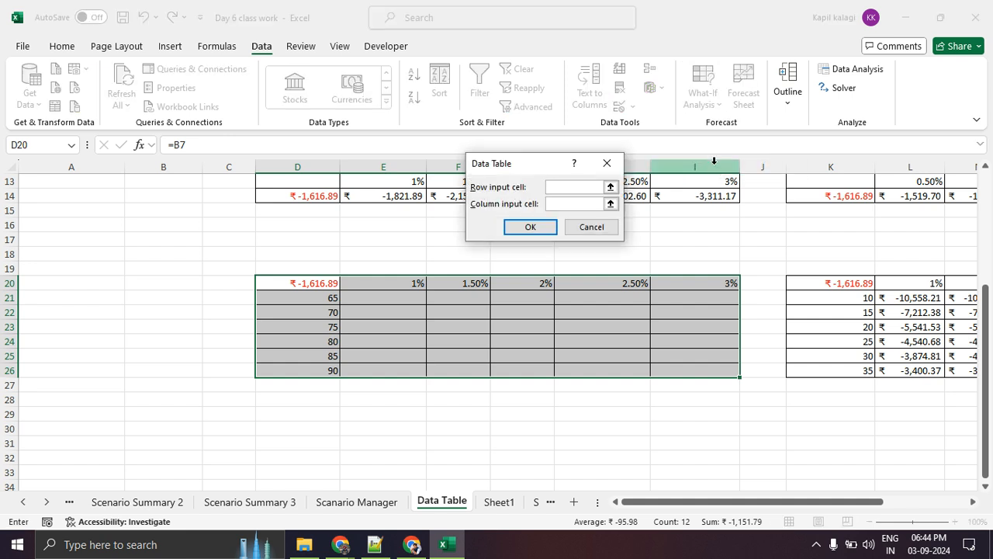
{"action": "left_click_drag", "start_coordinate": [504, 165], "coordinate": [791, 294]}
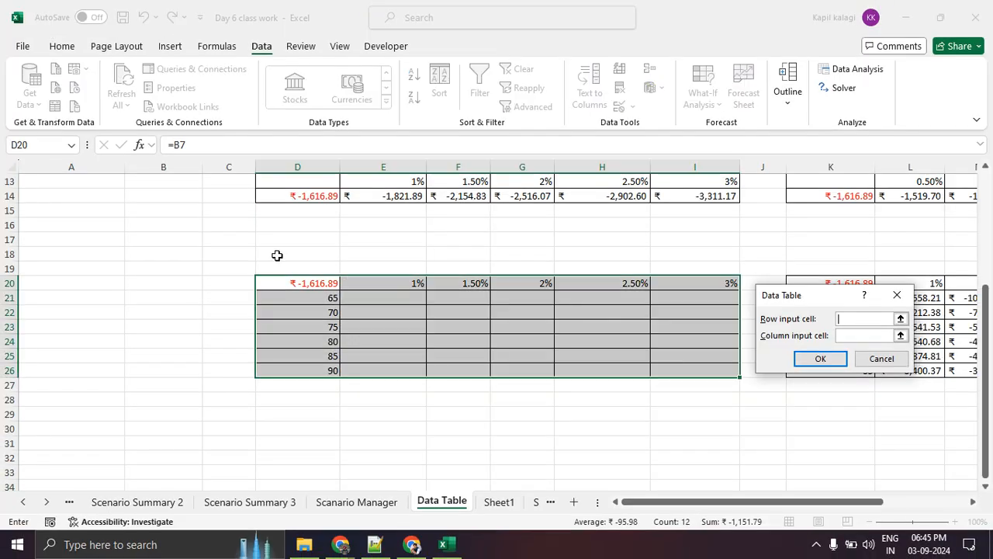
{"action": "scroll", "coordinate": [596, 306], "scroll_direction": "up", "scroll_amount": 4}
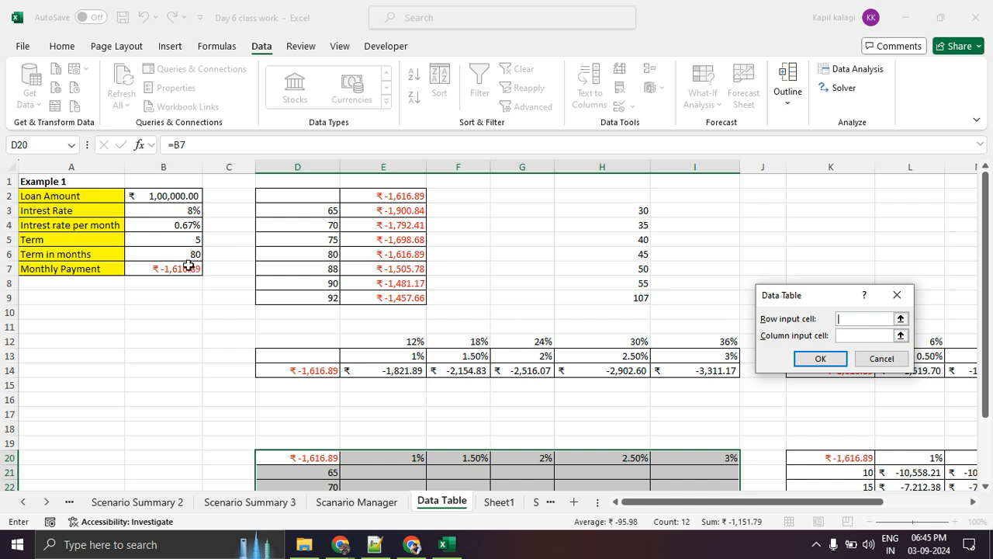
{"action": "left_click", "coordinate": [177, 226]}
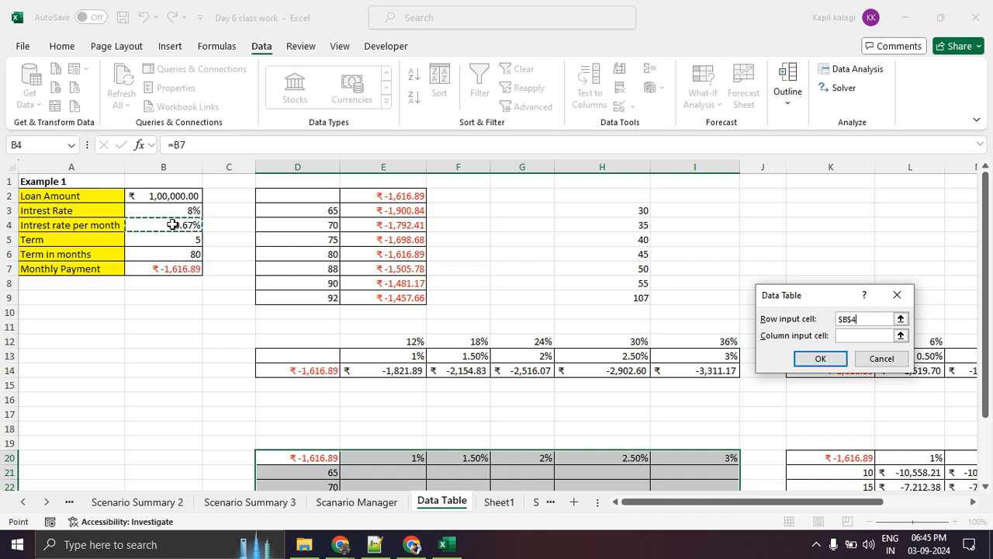
{"action": "left_click", "coordinate": [862, 335]}
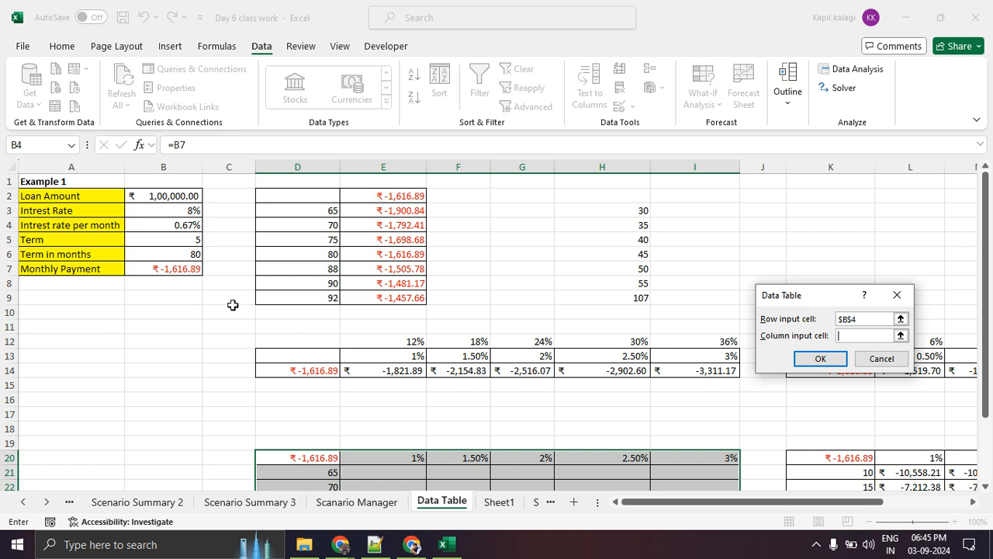
{"action": "left_click", "coordinate": [185, 256]}
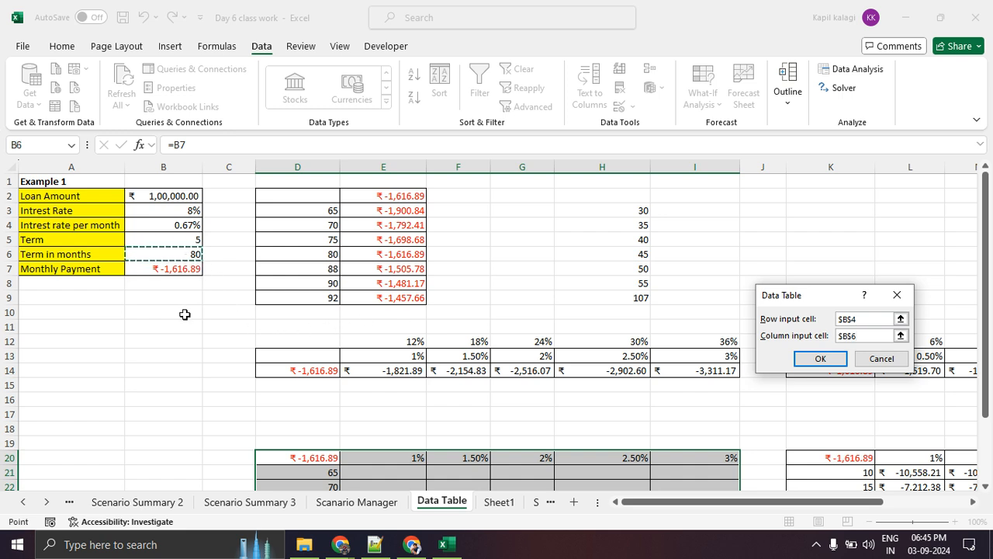
{"action": "left_click_drag", "start_coordinate": [783, 305], "coordinate": [245, 217]}
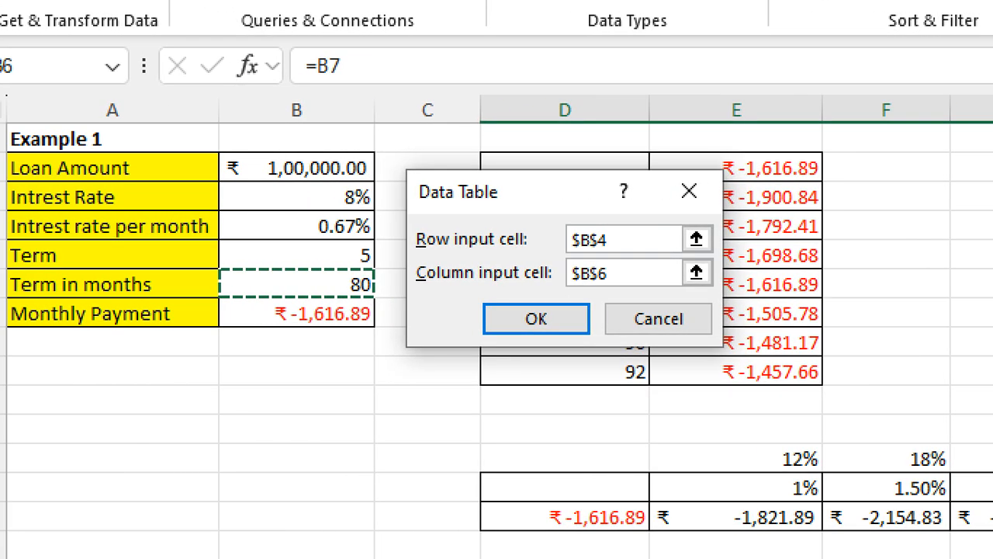
{"action": "mouse_move", "coordinate": [638, 226]}
{"action": "left_mouse_down"}
{"action": "mouse_move", "coordinate": [555, 220]}
{"action": "mouse_move", "coordinate": [717, 225]}
{"action": "mouse_move", "coordinate": [552, 211]}
{"action": "left_mouse_up"}
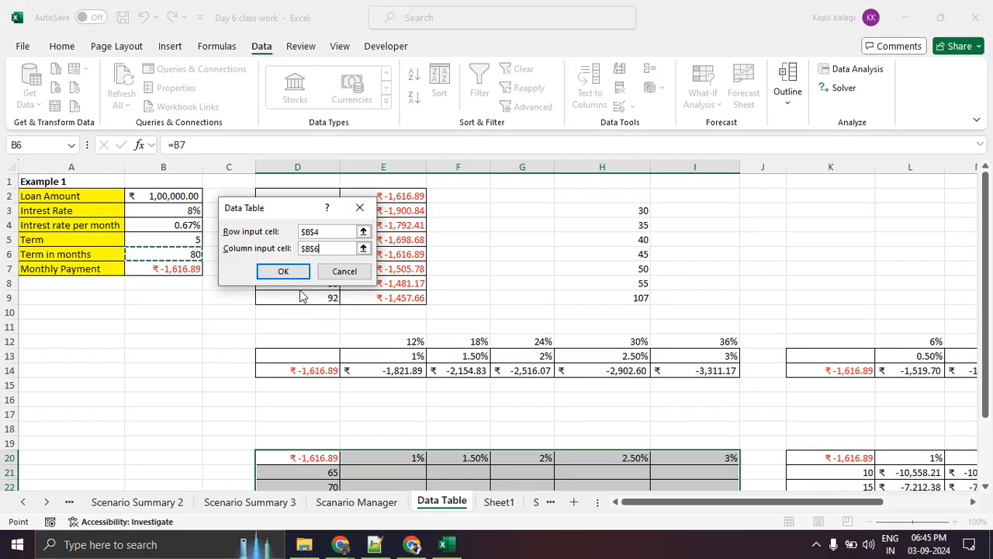
{"action": "left_click", "coordinate": [283, 271]}
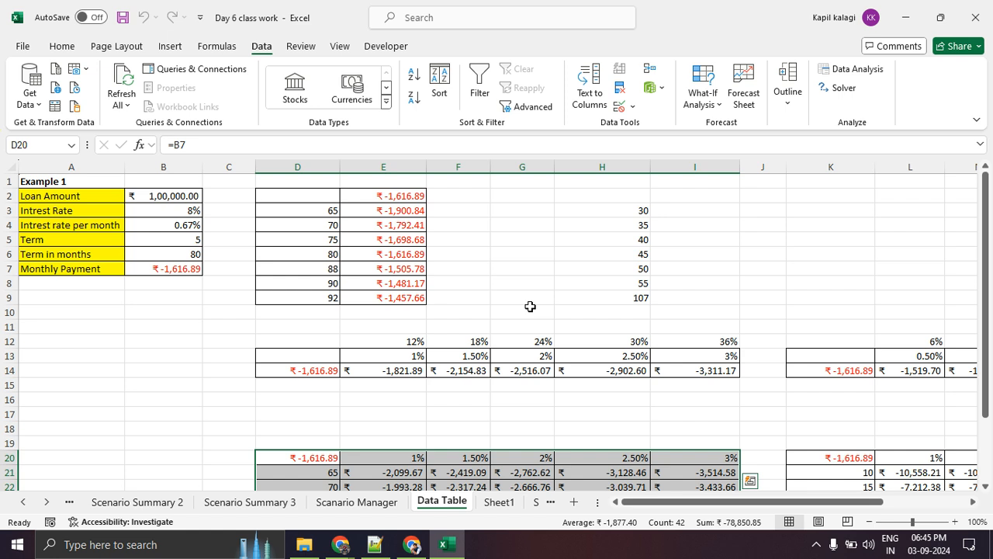
Look up the monthly payments for the 80-month term at the 1.50% and 2.50% rates in the new table.
{"action": "scroll", "coordinate": [531, 307], "scroll_direction": "down", "scroll_amount": 4}
{"action": "left_click", "coordinate": [489, 400]}
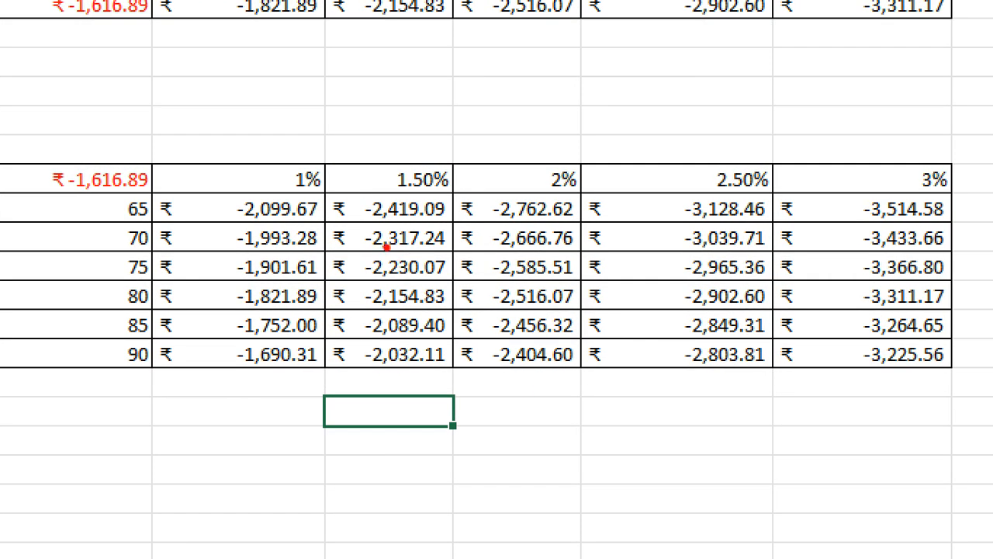
{"action": "mouse_move", "coordinate": [426, 153]}
{"action": "left_mouse_down"}
{"action": "mouse_move", "coordinate": [399, 152]}
{"action": "mouse_move", "coordinate": [403, 189]}
{"action": "mouse_move", "coordinate": [423, 153]}
{"action": "left_mouse_up"}
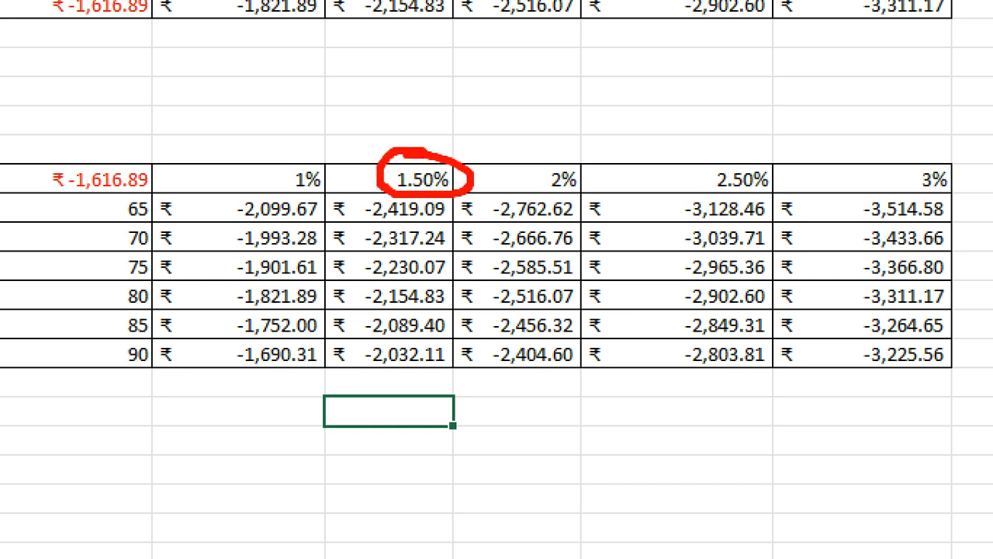
{"action": "mouse_move", "coordinate": [154, 284]}
{"action": "left_mouse_down"}
{"action": "mouse_move", "coordinate": [116, 281]}
{"action": "mouse_move", "coordinate": [167, 298]}
{"action": "mouse_move", "coordinate": [155, 280]}
{"action": "left_mouse_up"}
{"action": "mouse_move", "coordinate": [436, 273]}
{"action": "left_mouse_down"}
{"action": "mouse_move", "coordinate": [388, 266]}
{"action": "mouse_move", "coordinate": [454, 292]}
{"action": "mouse_move", "coordinate": [425, 268]}
{"action": "left_mouse_up"}
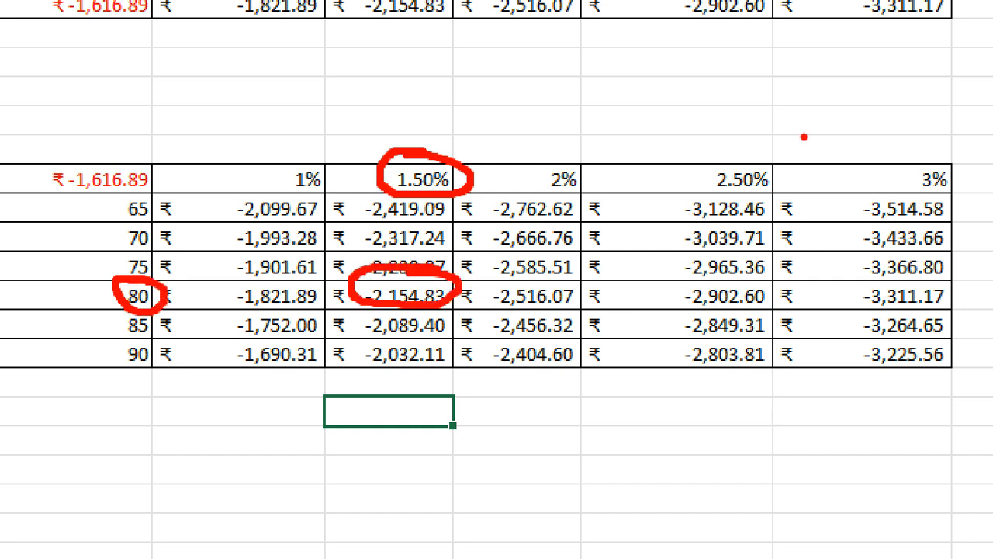
{"action": "mouse_move", "coordinate": [758, 138]}
{"action": "left_mouse_down"}
{"action": "mouse_move", "coordinate": [697, 194]}
{"action": "mouse_move", "coordinate": [704, 151]}
{"action": "left_mouse_up"}
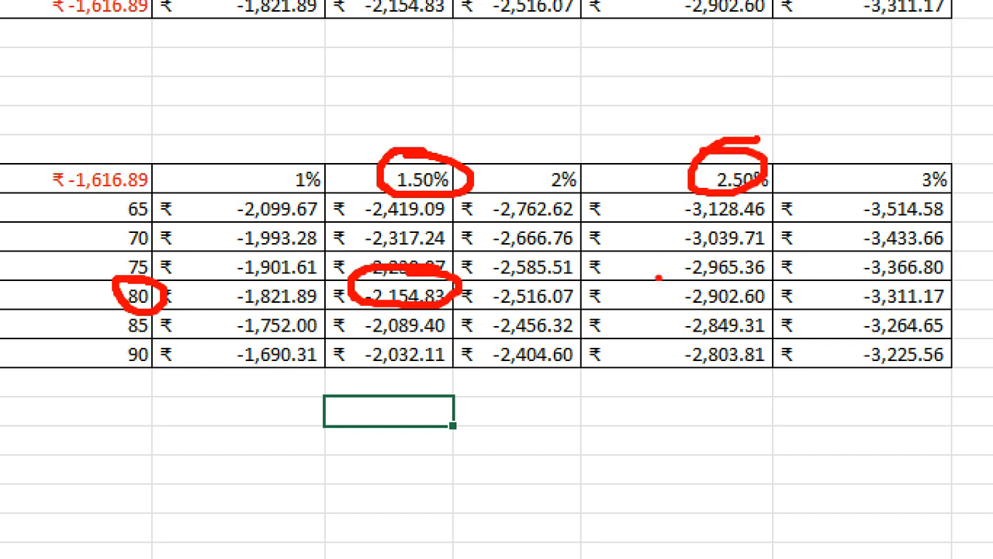
{"action": "mouse_move", "coordinate": [743, 288]}
{"action": "left_mouse_down"}
{"action": "mouse_move", "coordinate": [664, 293]}
{"action": "mouse_move", "coordinate": [793, 303]}
{"action": "mouse_move", "coordinate": [725, 283]}
{"action": "left_mouse_up"}
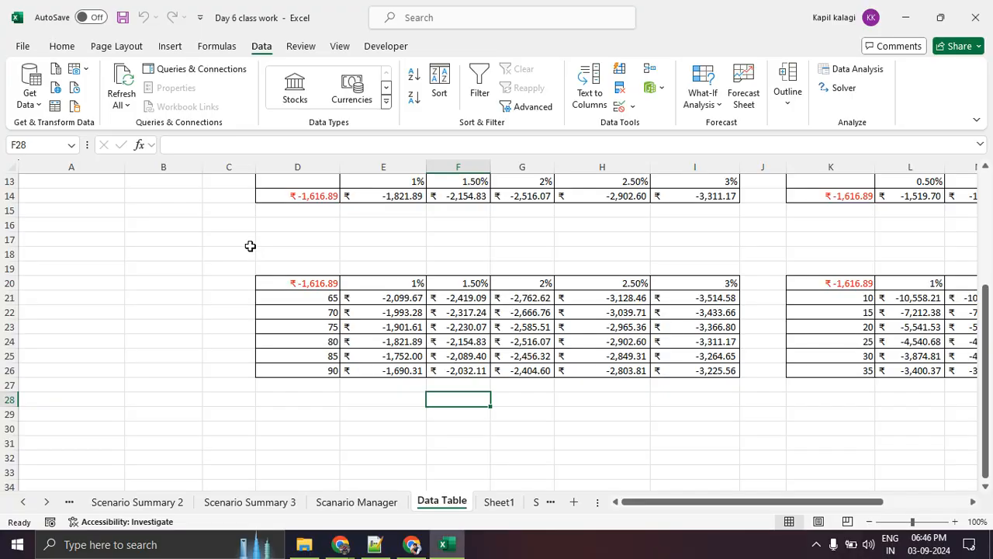
Compare the monthly payments for the 65-month term at the 1% and 2% rates.
{"action": "scroll", "coordinate": [132, 229], "scroll_direction": "up", "scroll_amount": 4}
{"action": "scroll", "coordinate": [365, 295], "scroll_direction": "down", "scroll_amount": 3}
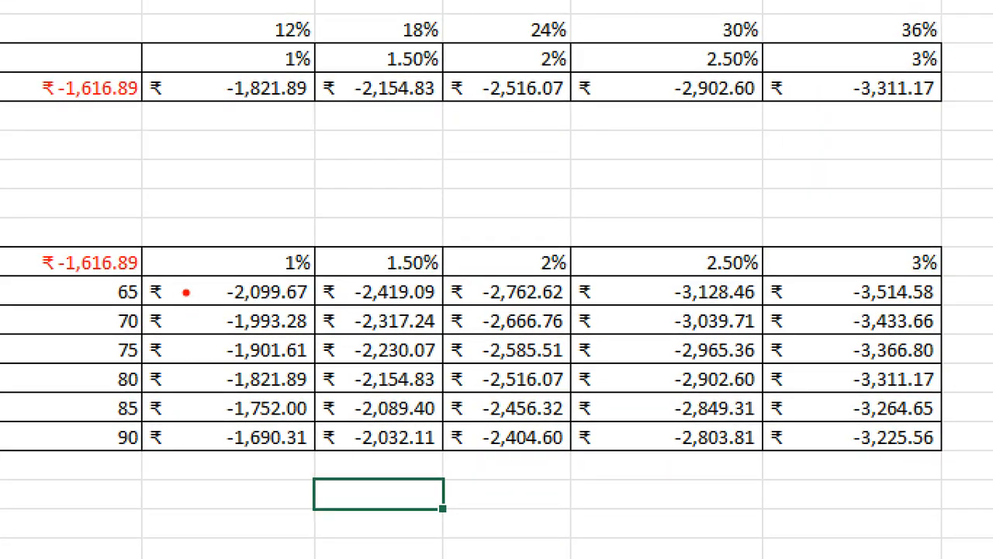
{"action": "mouse_move", "coordinate": [302, 246]}
{"action": "left_mouse_down"}
{"action": "mouse_move", "coordinate": [281, 243]}
{"action": "mouse_move", "coordinate": [327, 256]}
{"action": "mouse_move", "coordinate": [294, 245]}
{"action": "left_mouse_up"}
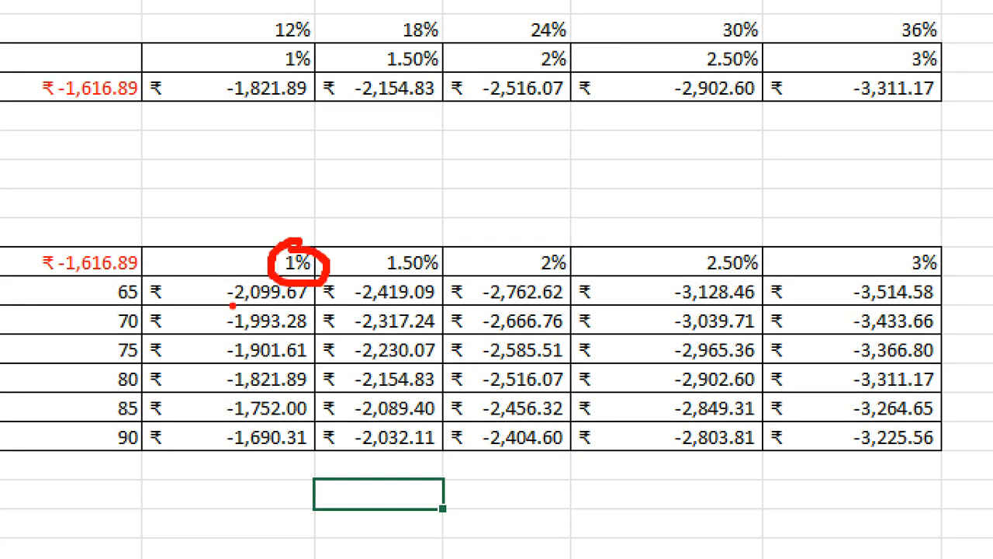
{"action": "left_click_drag", "start_coordinate": [230, 308], "coordinate": [297, 307]}
{"action": "mouse_move", "coordinate": [594, 241]}
{"action": "left_mouse_down"}
{"action": "mouse_move", "coordinate": [514, 267]}
{"action": "mouse_move", "coordinate": [543, 235]}
{"action": "left_mouse_up"}
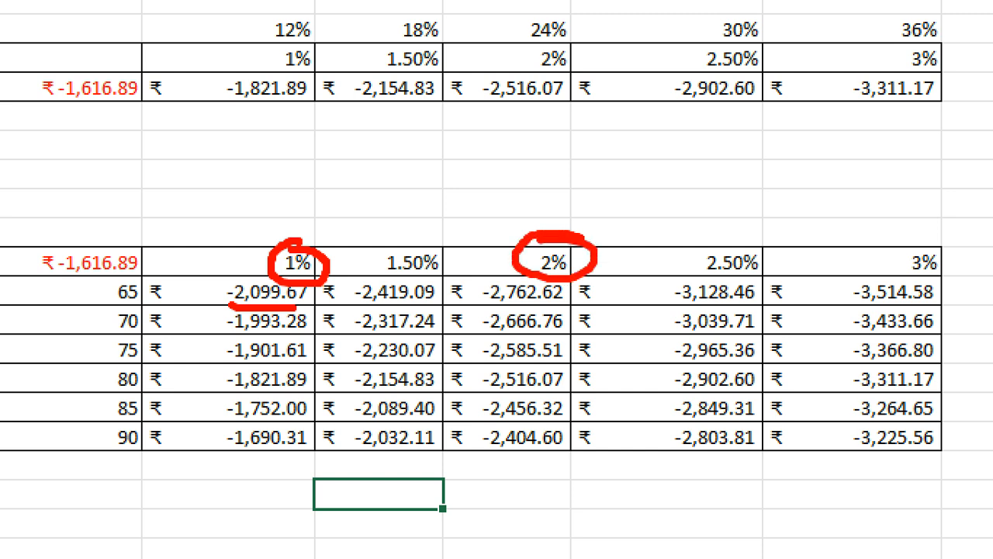
{"action": "left_click_drag", "start_coordinate": [453, 305], "coordinate": [612, 308]}
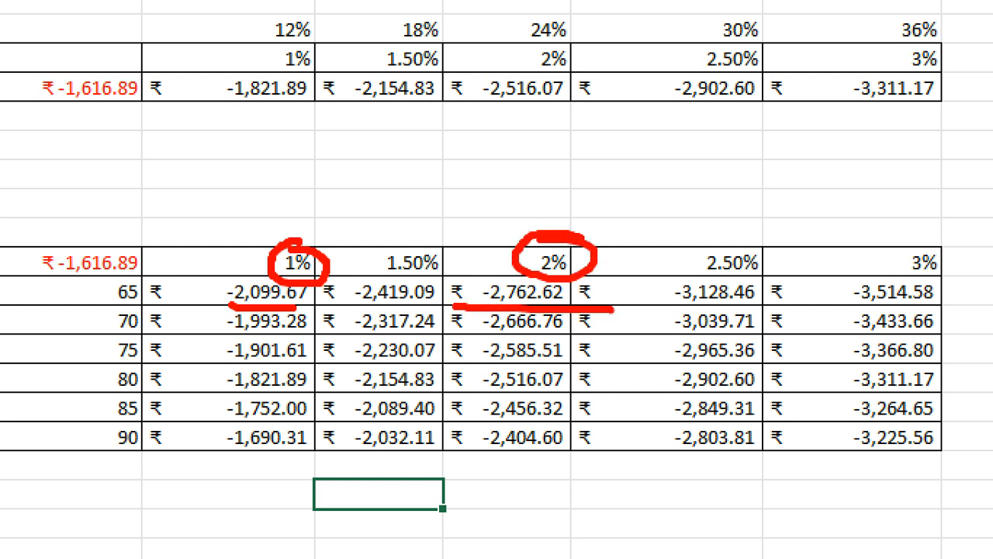
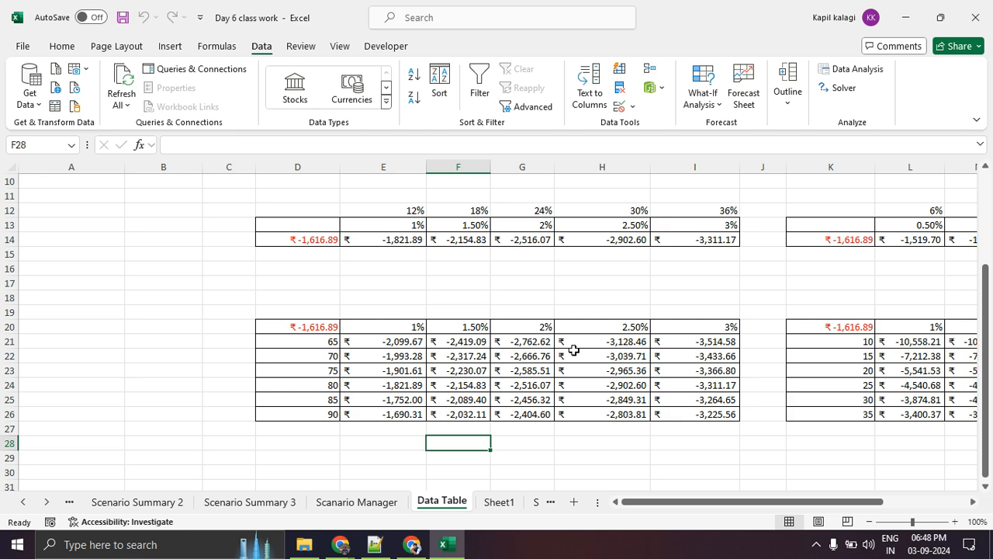
{"action": "key", "text": "alt+Tab"}
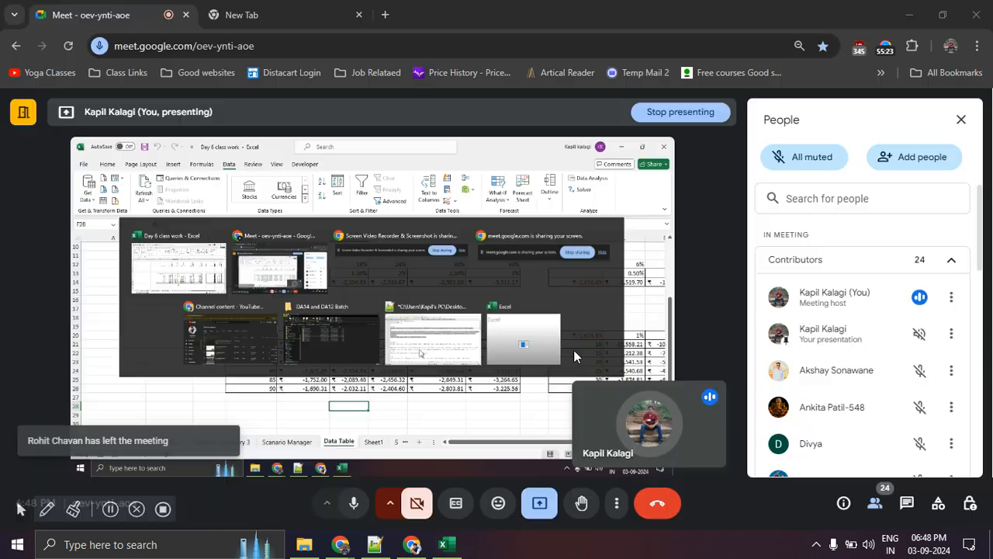
{"action": "key", "text": "alt+Tab"}
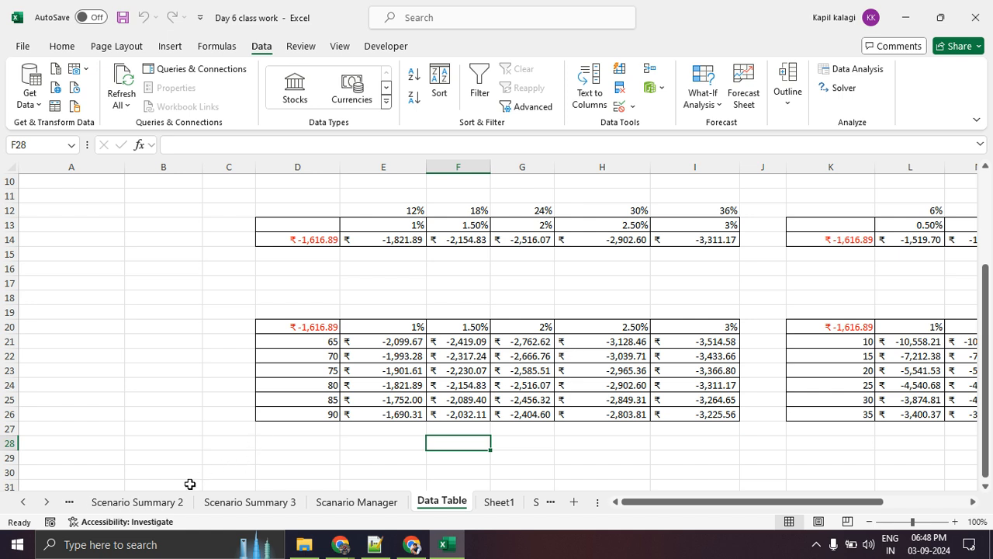
Go to the Data Analysis Toolpack worksheet.
{"action": "left_click", "coordinate": [138, 502]}
{"action": "left_click", "coordinate": [46, 502]}
{"action": "left_click", "coordinate": [46, 502]}
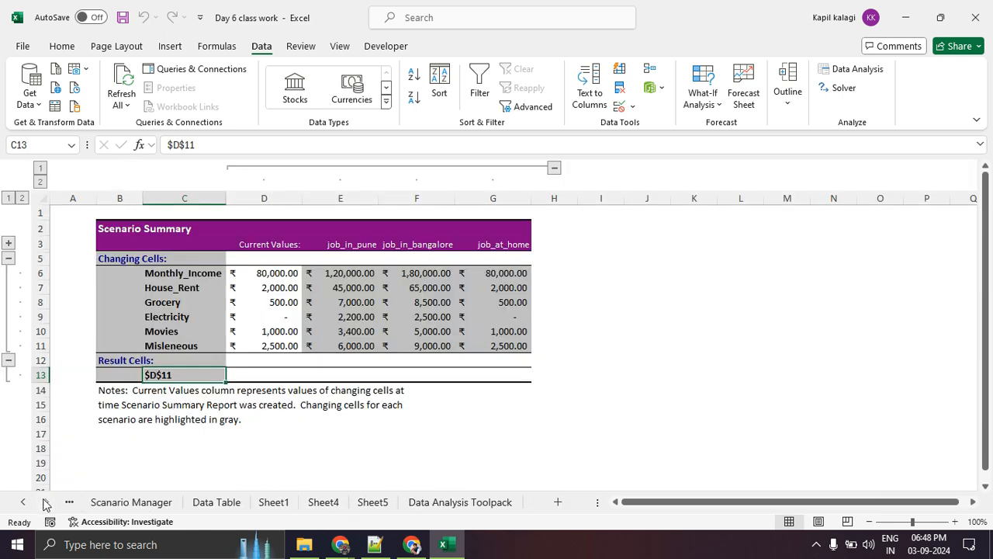
{"action": "left_click", "coordinate": [447, 505]}
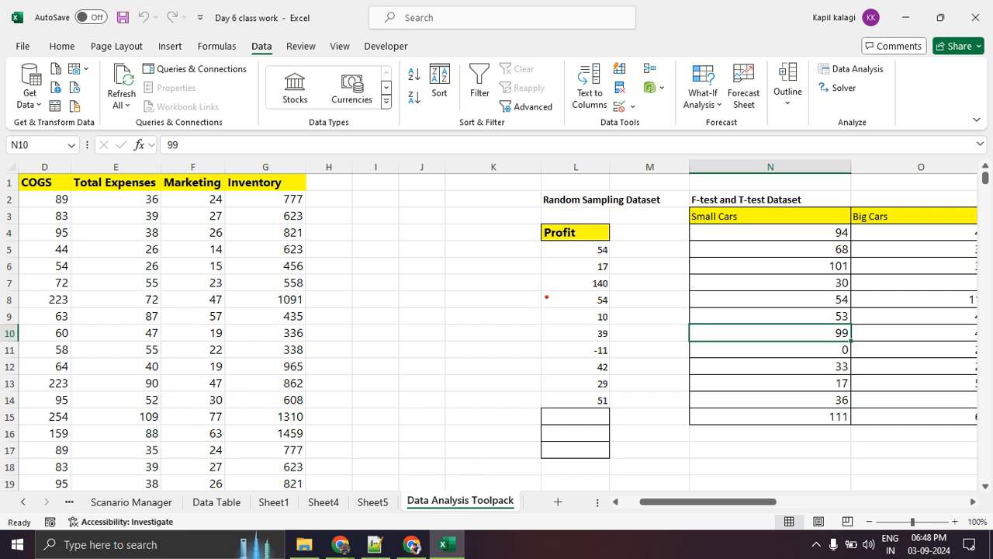
Locate the Data Analysis command among the data tools and open its list of analysis tools.
{"action": "mouse_move", "coordinate": [260, 28]}
{"action": "left_mouse_down"}
{"action": "mouse_move", "coordinate": [206, 73]}
{"action": "mouse_move", "coordinate": [242, 33]}
{"action": "mouse_move", "coordinate": [618, 62]}
{"action": "mouse_move", "coordinate": [807, 62]}
{"action": "mouse_move", "coordinate": [807, 78]}
{"action": "mouse_move", "coordinate": [900, 71]}
{"action": "mouse_move", "coordinate": [841, 52]}
{"action": "left_mouse_up"}
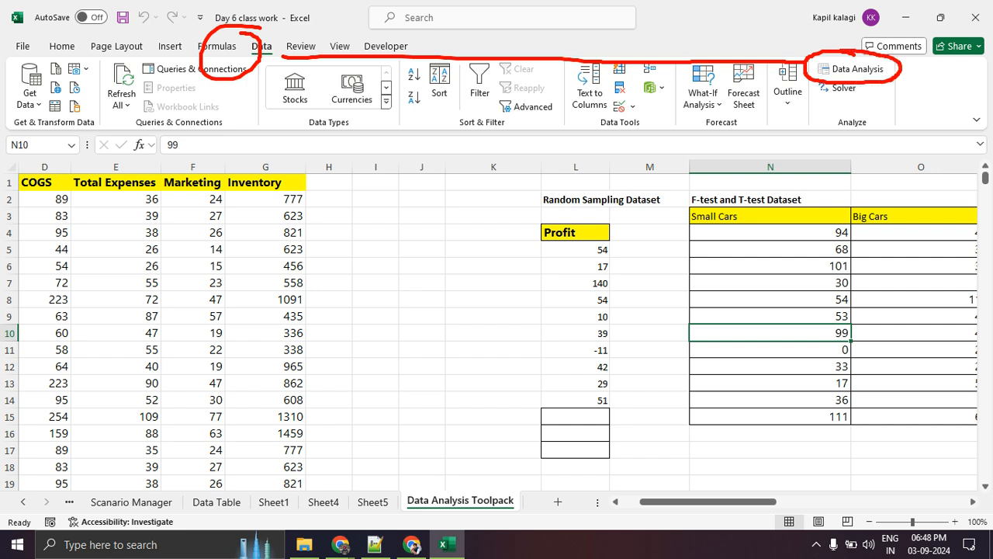
{"action": "key", "text": "super"}
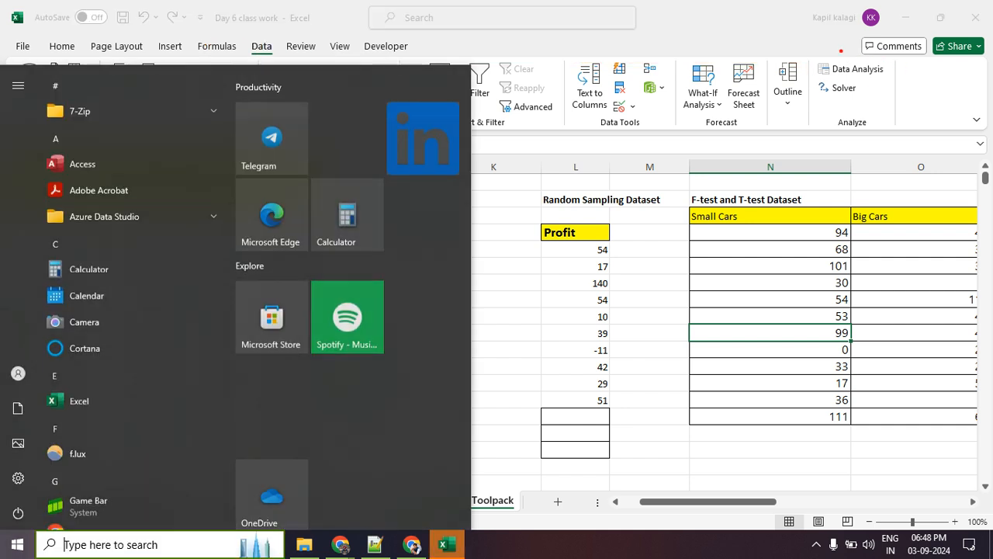
{"action": "key", "text": "super"}
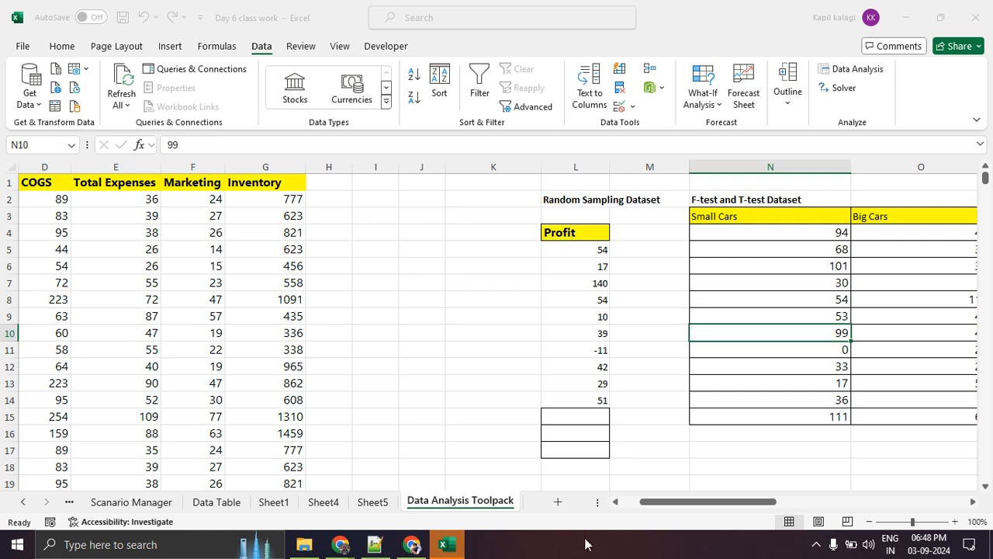
{"action": "left_click", "coordinate": [443, 544]}
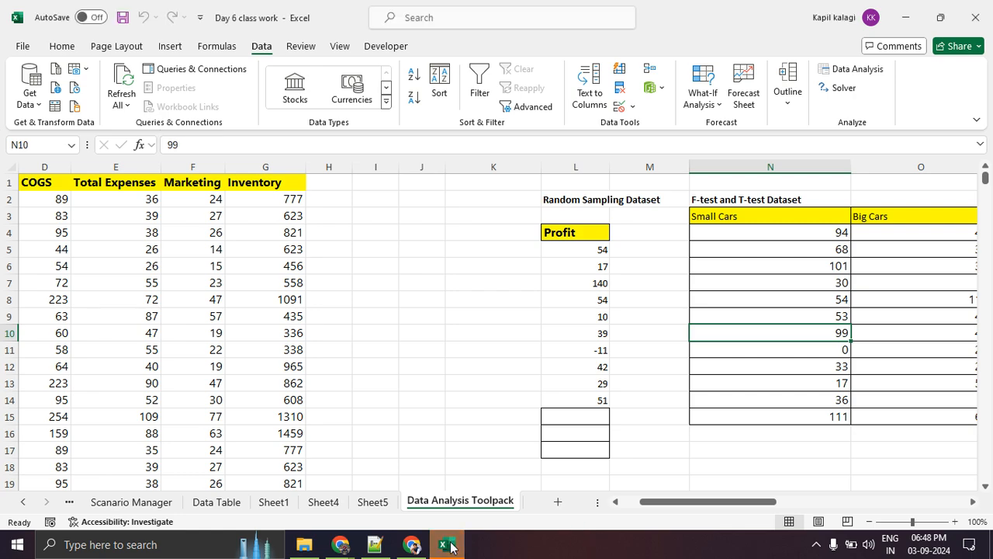
{"action": "key", "text": "ctrl+1"}
{"action": "left_click", "coordinate": [873, 68]}
{"action": "mouse_move", "coordinate": [866, 50]}
{"action": "left_mouse_down"}
{"action": "mouse_move", "coordinate": [923, 102]}
{"action": "mouse_move", "coordinate": [836, 53]}
{"action": "left_mouse_up"}
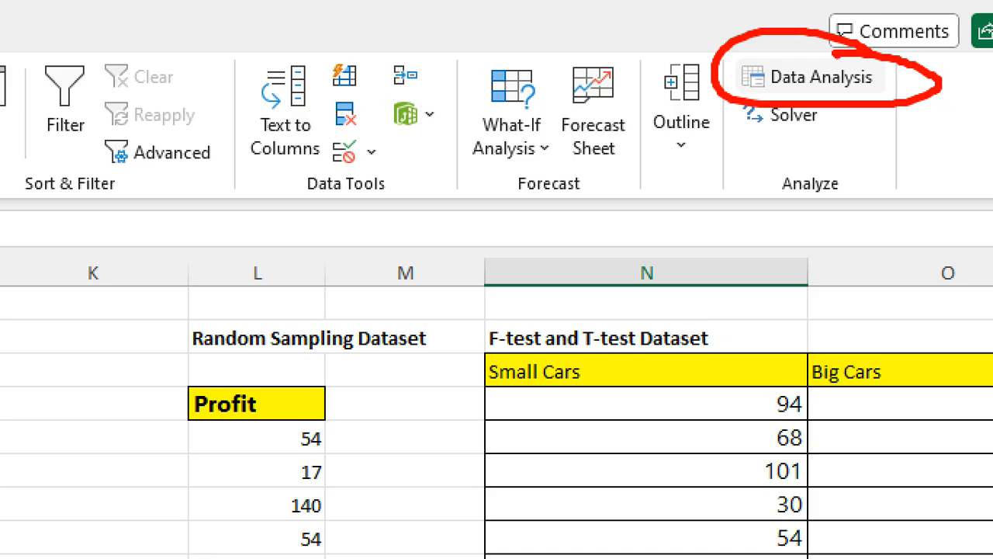
{"action": "key", "text": "Escape"}
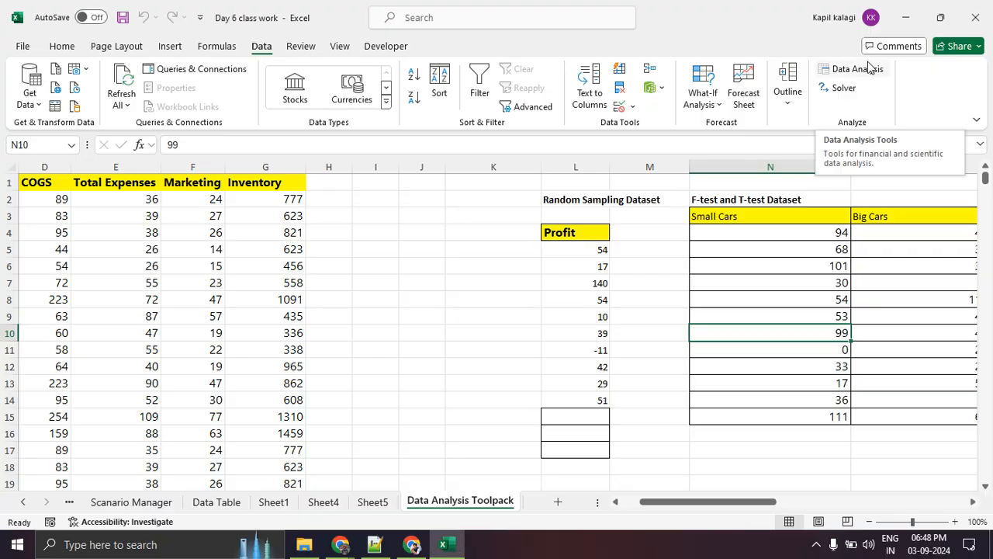
{"action": "left_click", "coordinate": [867, 68]}
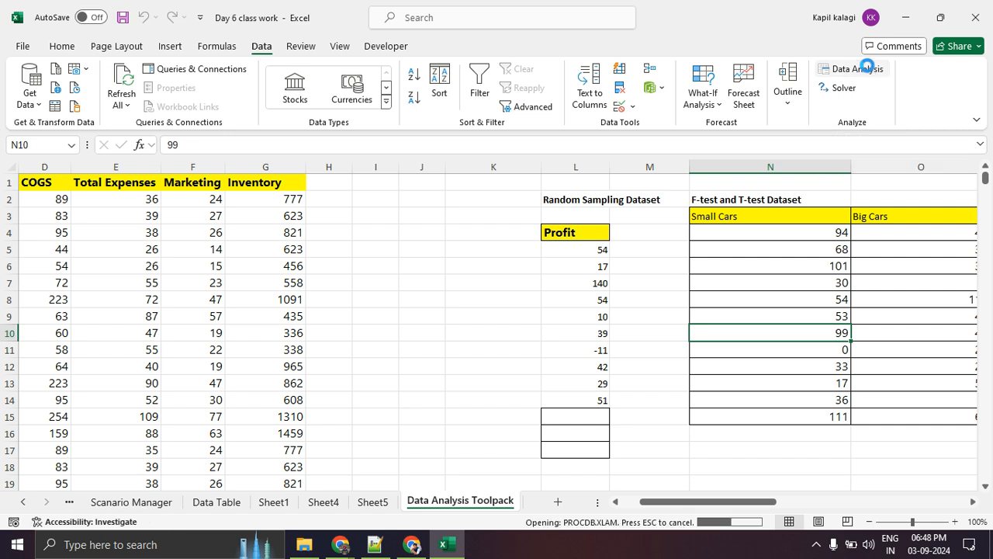
Review the available analysis tools from Anova: Two-Factor With Replication through Moving Average.
{"action": "left_click_drag", "start_coordinate": [232, 185], "coordinate": [418, 198]}
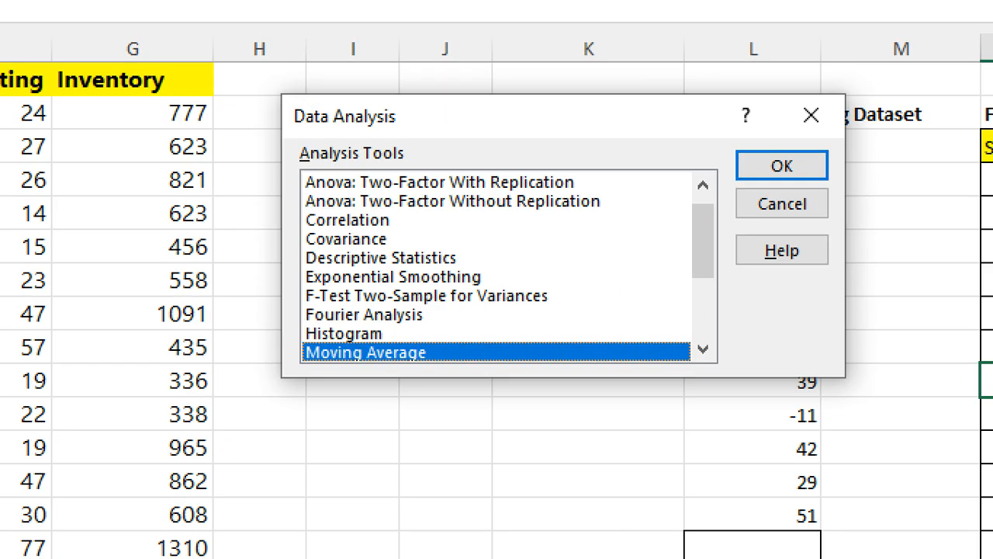
{"action": "mouse_move", "coordinate": [263, 166]}
{"action": "left_mouse_down"}
{"action": "mouse_move", "coordinate": [342, 186]}
{"action": "mouse_move", "coordinate": [370, 170]}
{"action": "left_mouse_up"}
{"action": "left_click_drag", "start_coordinate": [271, 197], "coordinate": [356, 186]}
{"action": "left_click_drag", "start_coordinate": [270, 222], "coordinate": [340, 188]}
{"action": "left_click_drag", "start_coordinate": [255, 254], "coordinate": [356, 231]}
{"action": "left_click_drag", "start_coordinate": [257, 303], "coordinate": [333, 277]}
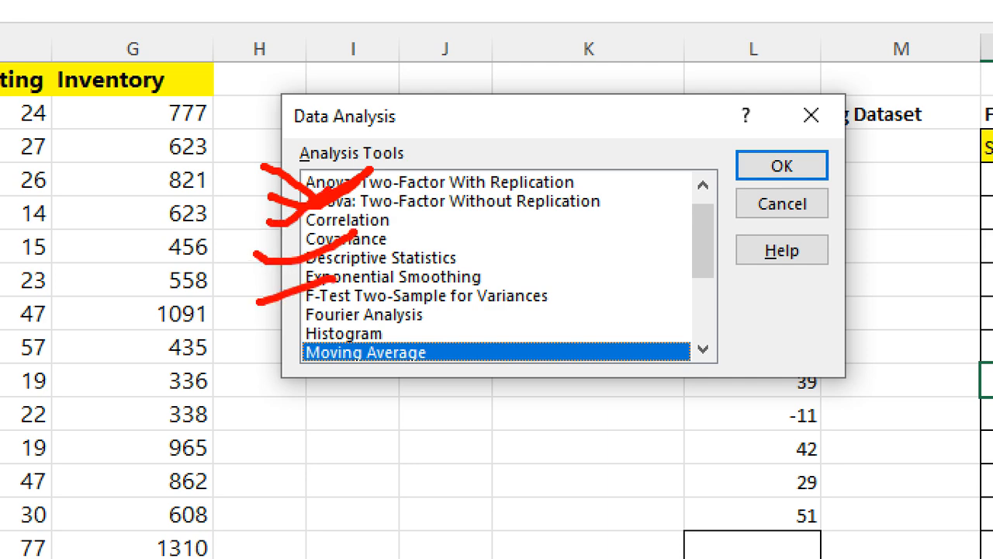
{"action": "left_click_drag", "start_coordinate": [262, 357], "coordinate": [392, 298]}
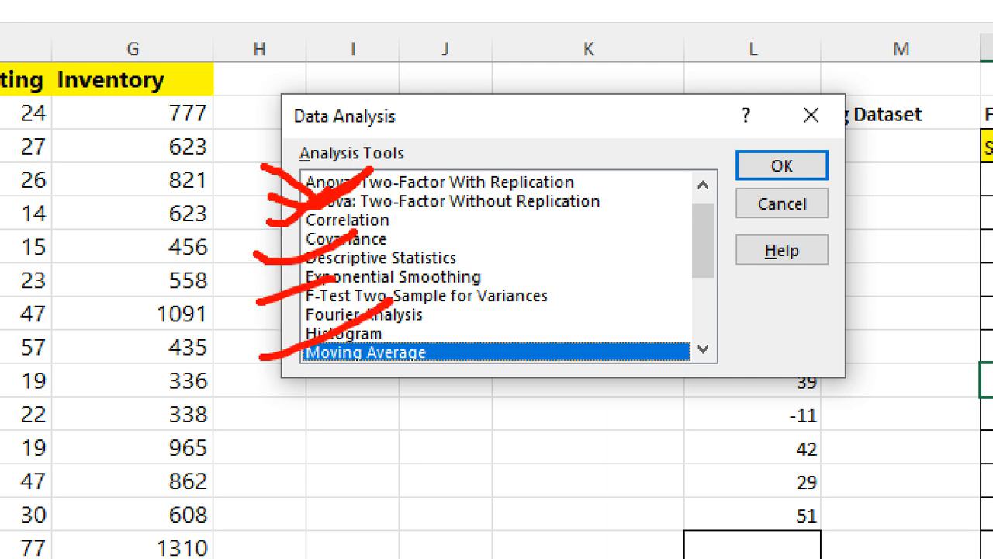
{"action": "key", "text": "Escape"}
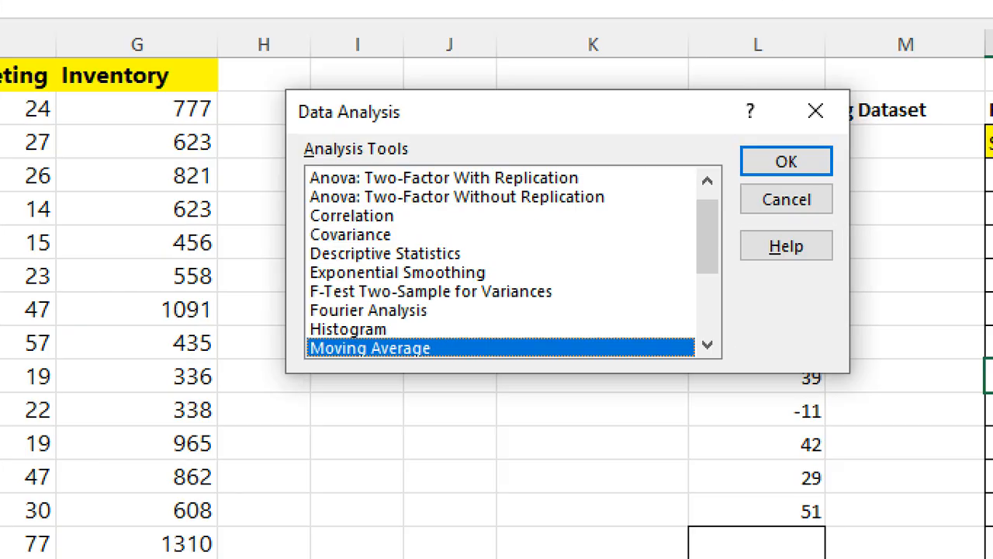
{"action": "left_click_drag", "start_coordinate": [519, 232], "coordinate": [288, 261]}
{"action": "mouse_move", "coordinate": [182, 233]}
{"action": "left_mouse_down"}
{"action": "mouse_move", "coordinate": [670, 186]}
{"action": "mouse_move", "coordinate": [589, 163]}
{"action": "left_mouse_up"}
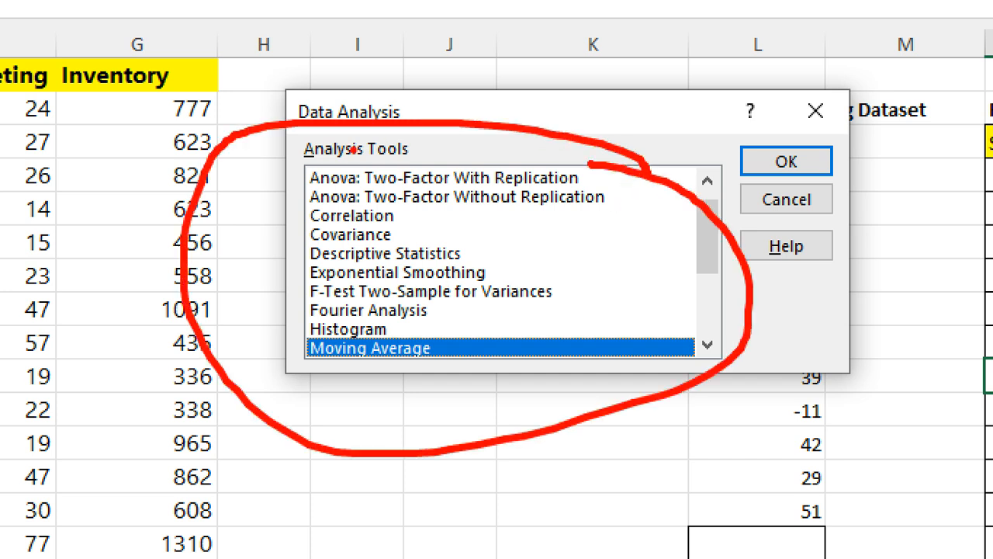
{"action": "left_click_drag", "start_coordinate": [257, 182], "coordinate": [345, 159]}
{"action": "left_click_drag", "start_coordinate": [272, 214], "coordinate": [350, 177]}
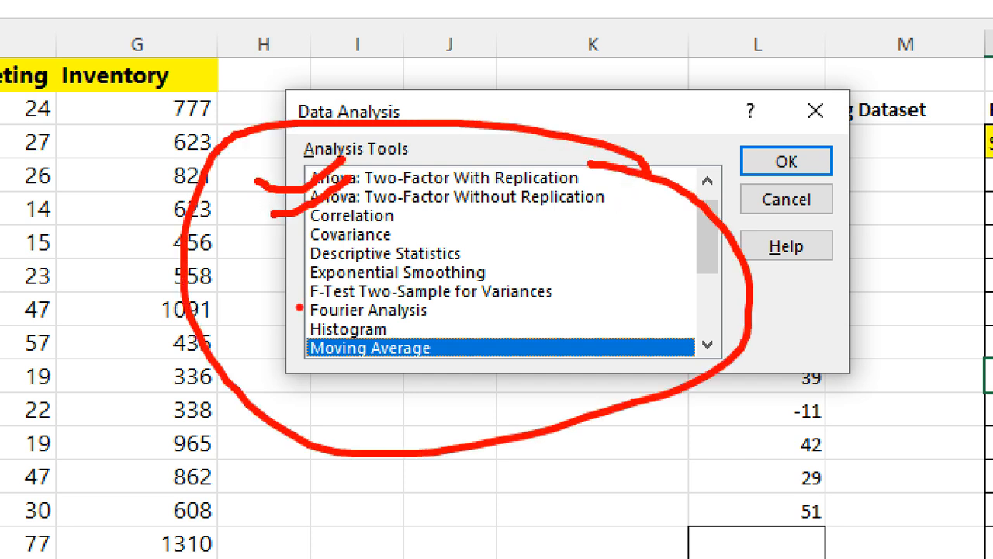
{"action": "left_click_drag", "start_coordinate": [293, 297], "coordinate": [378, 282]}
{"action": "left_click_drag", "start_coordinate": [258, 370], "coordinate": [335, 333]}
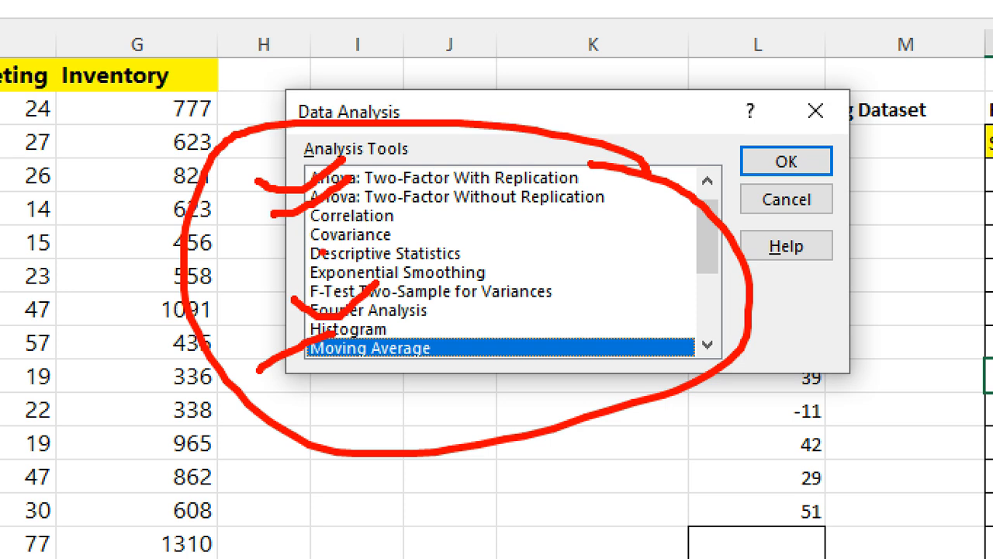
{"action": "key", "text": "Escape"}
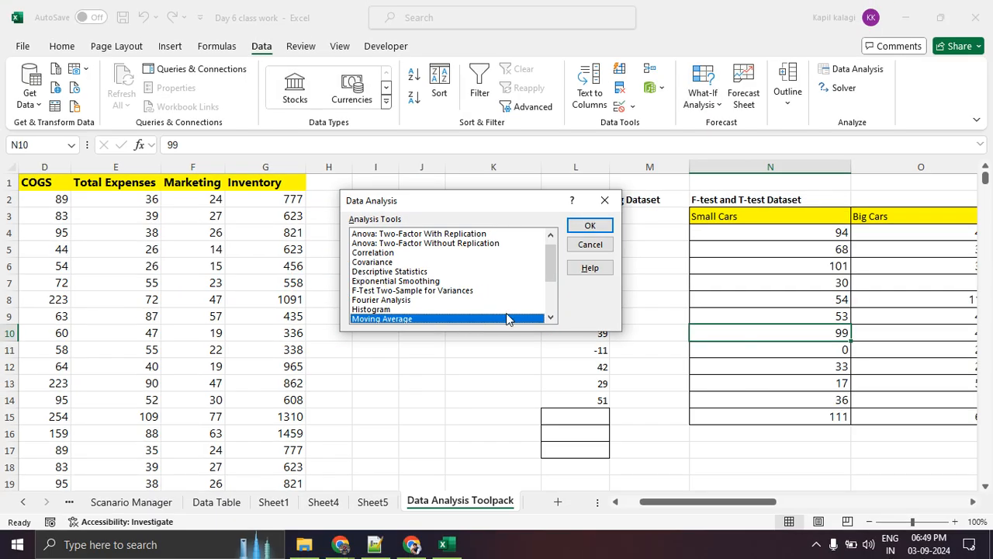
Review the remaining analysis tools from Histogram through z-Test, including Random Number Generation, Regression and Sampling.
{"action": "left_click_drag", "start_coordinate": [552, 261], "coordinate": [554, 332]}
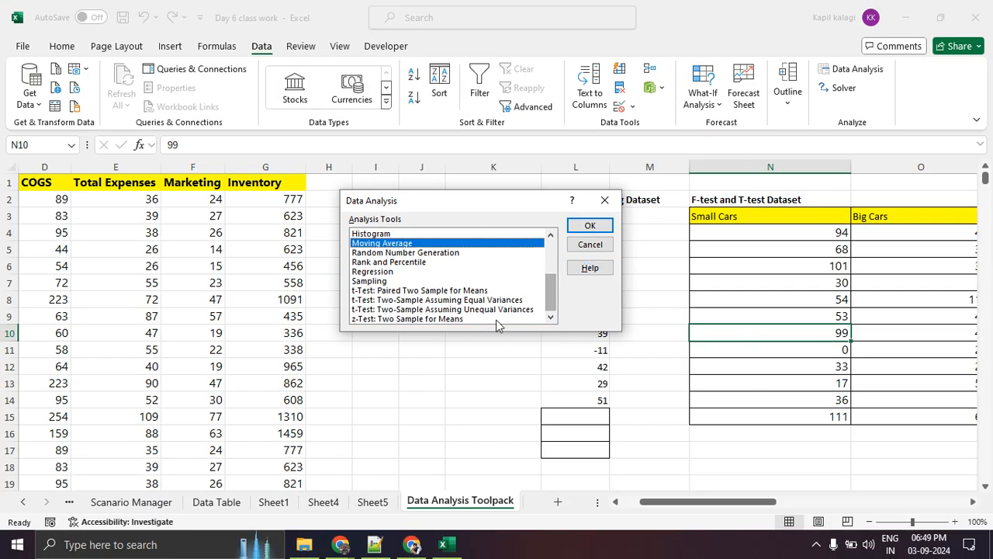
{"action": "key", "text": "ctrl+1"}
{"action": "left_click", "coordinate": [380, 290]}
{"action": "left_click_drag", "start_coordinate": [347, 291], "coordinate": [325, 287]}
{"action": "mouse_move", "coordinate": [277, 251]}
{"action": "left_mouse_down"}
{"action": "mouse_move", "coordinate": [317, 238]}
{"action": "mouse_move", "coordinate": [340, 243]}
{"action": "left_mouse_up"}
{"action": "left_click_drag", "start_coordinate": [292, 284], "coordinate": [339, 271]}
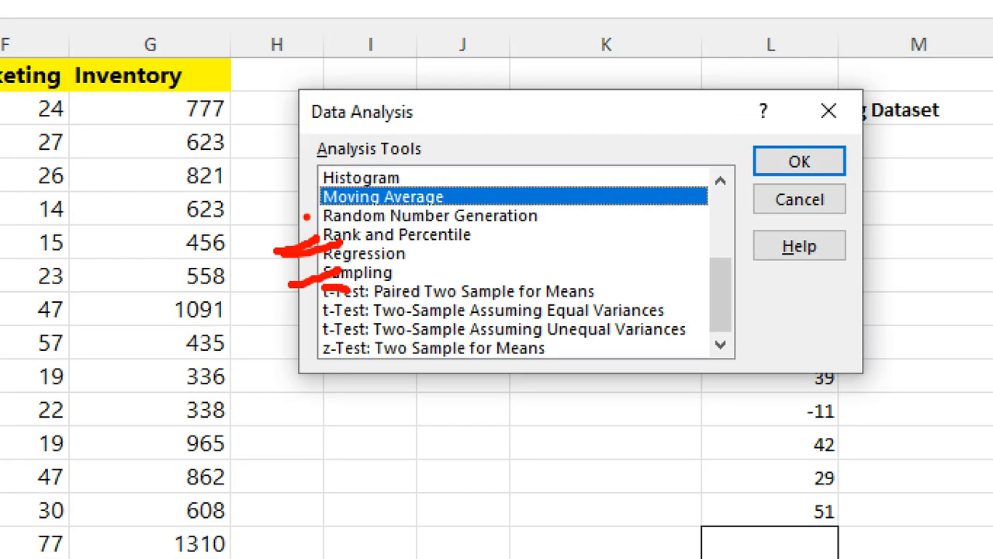
{"action": "left_click_drag", "start_coordinate": [307, 219], "coordinate": [388, 182]}
{"action": "key", "text": "Escape"}
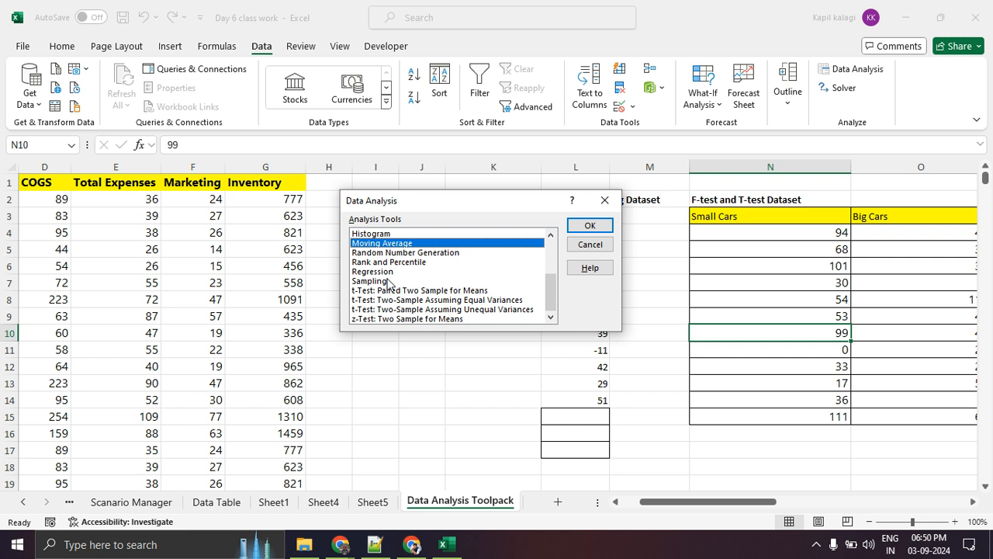
Start a Sampling analysis on the COGS data with input range $D$1:$D$14 and Labels enabled.
{"action": "left_click", "coordinate": [387, 282]}
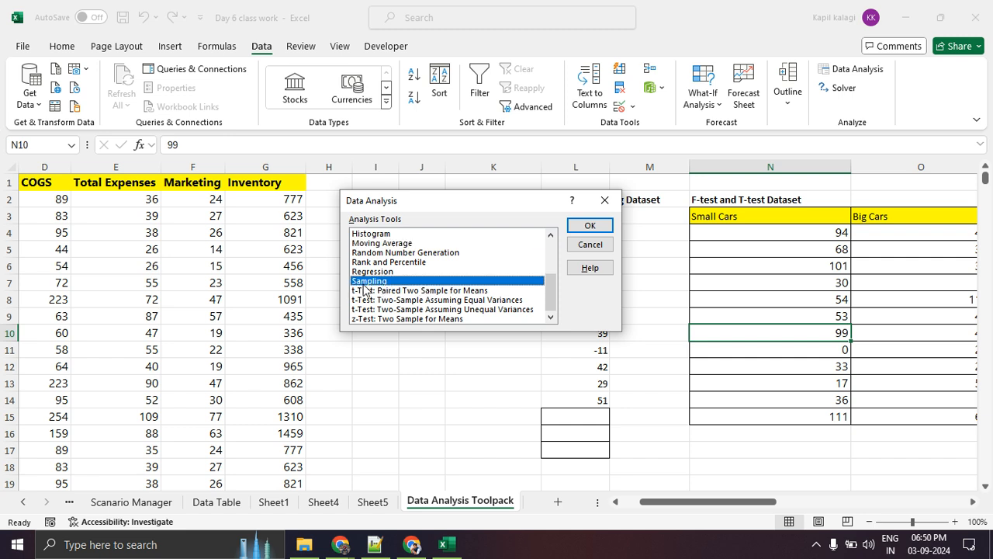
{"action": "left_click", "coordinate": [584, 225]}
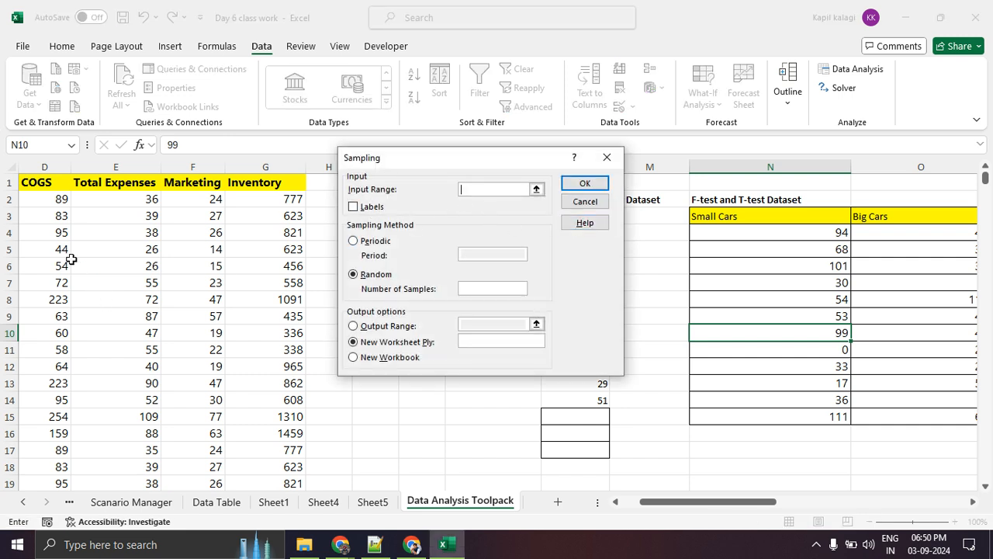
{"action": "left_click_drag", "start_coordinate": [51, 186], "coordinate": [61, 400]}
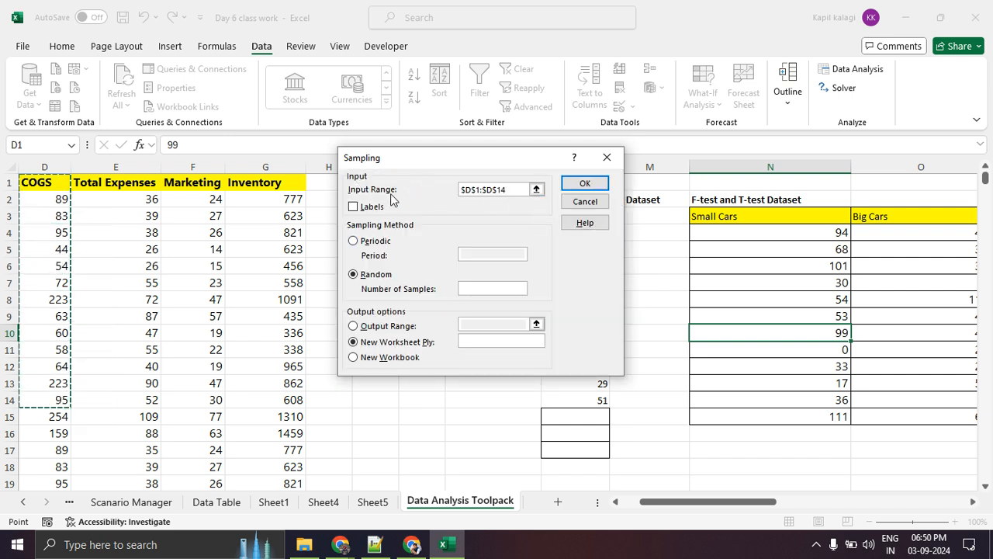
{"action": "left_click", "coordinate": [353, 207]}
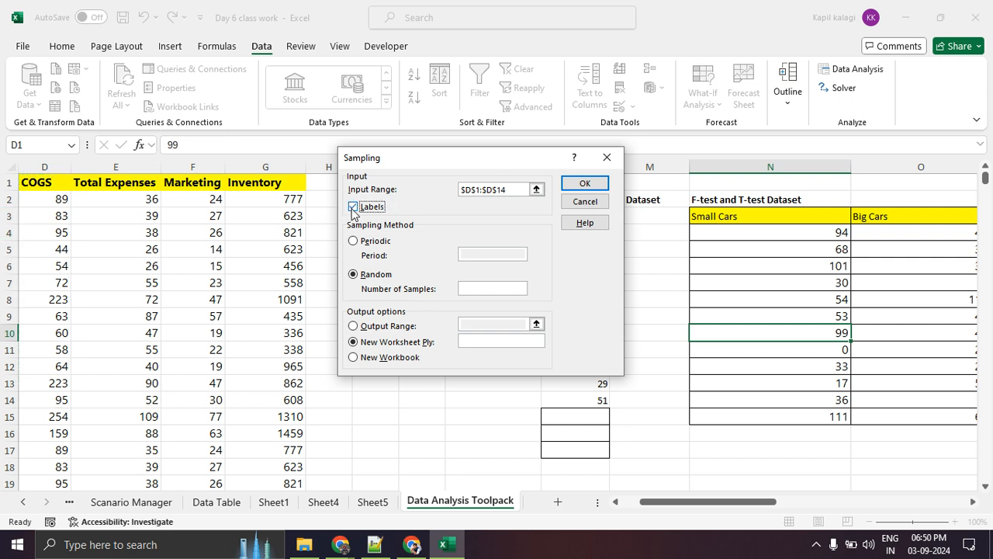
Set the number of samples to 3 for the Random sampling method.
{"action": "key", "text": "ctrl+1"}
{"action": "left_click", "coordinate": [411, 278]}
{"action": "mouse_move", "coordinate": [414, 268]}
{"action": "left_mouse_down"}
{"action": "mouse_move", "coordinate": [267, 305]}
{"action": "mouse_move", "coordinate": [395, 260]}
{"action": "left_mouse_up"}
{"action": "key", "text": "Escape"}
{"action": "left_click", "coordinate": [495, 289]}
{"action": "type", "text": "3"}
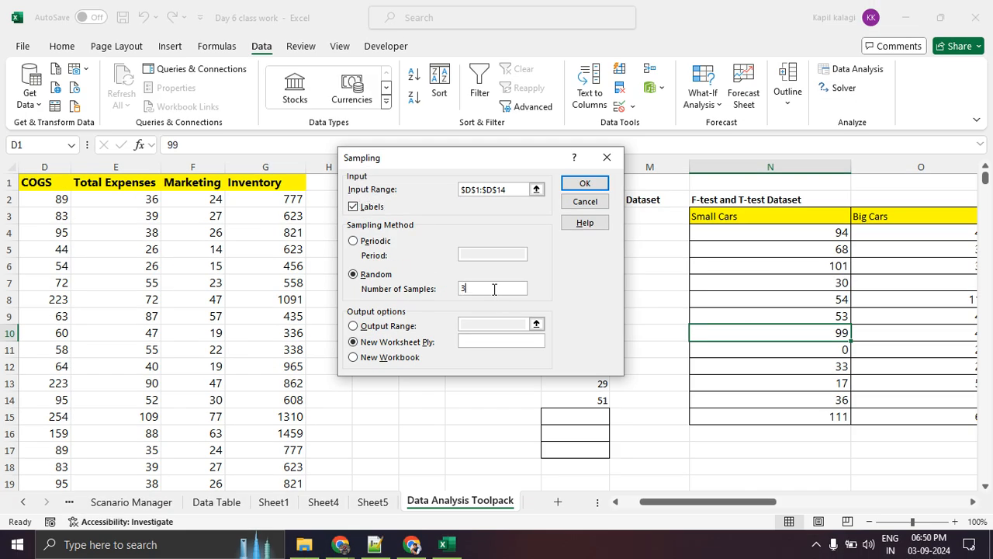
Set the sampling output range to $N$17 and run the analysis.
{"action": "left_click", "coordinate": [354, 328]}
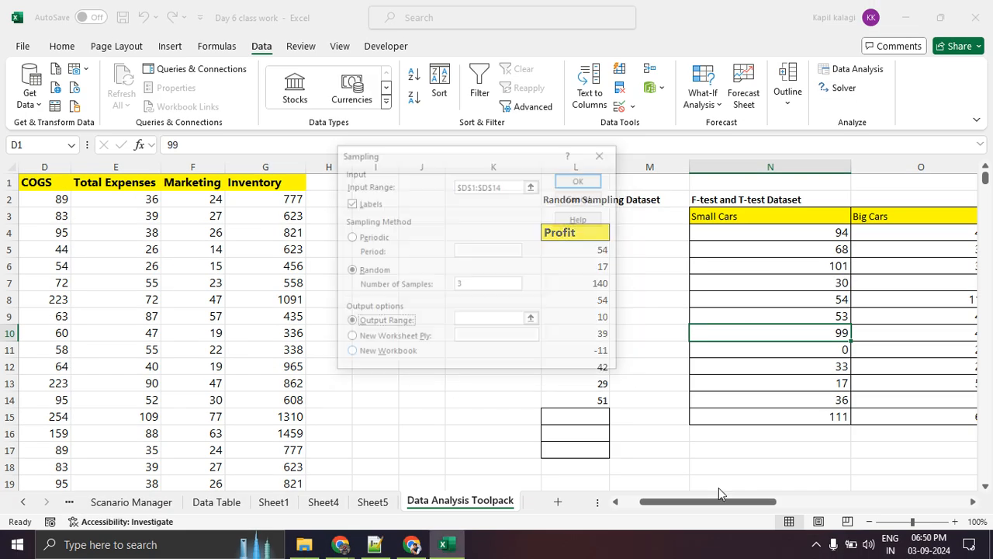
{"action": "left_click", "coordinate": [498, 323]}
{"action": "left_click", "coordinate": [810, 449]}
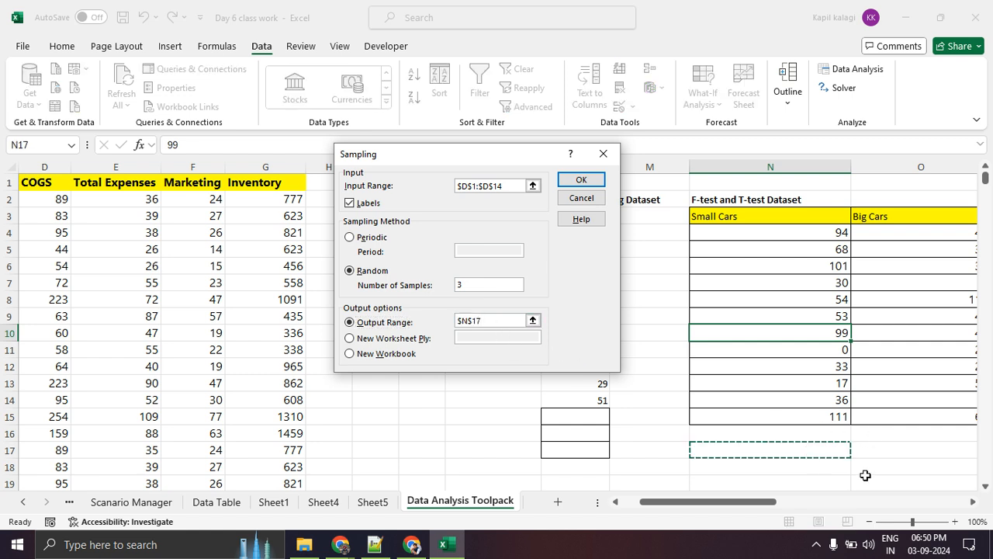
{"action": "left_click", "coordinate": [590, 179]}
Compare the sampled values in N17:N19 with the source data in the COGS column.
{"action": "scroll", "coordinate": [856, 368], "scroll_direction": "down", "scroll_amount": 2}
{"action": "left_click", "coordinate": [829, 425]}
{"action": "left_click_drag", "start_coordinate": [822, 364], "coordinate": [813, 401]}
{"action": "scroll", "coordinate": [284, 315], "scroll_direction": "up", "scroll_amount": 1}
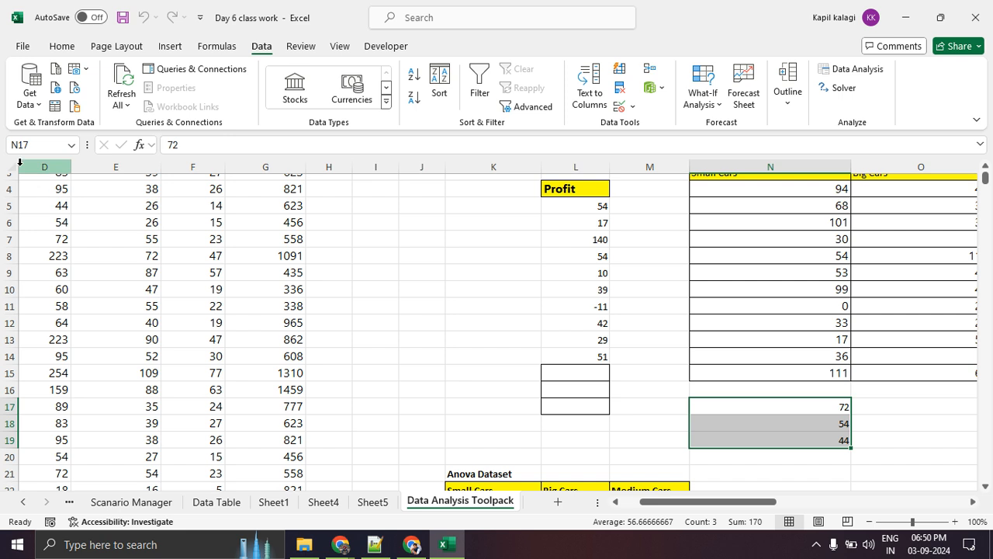
{"action": "scroll", "coordinate": [82, 266], "scroll_direction": "up", "scroll_amount": 2}
{"action": "left_click_drag", "start_coordinate": [49, 198], "coordinate": [85, 416]}
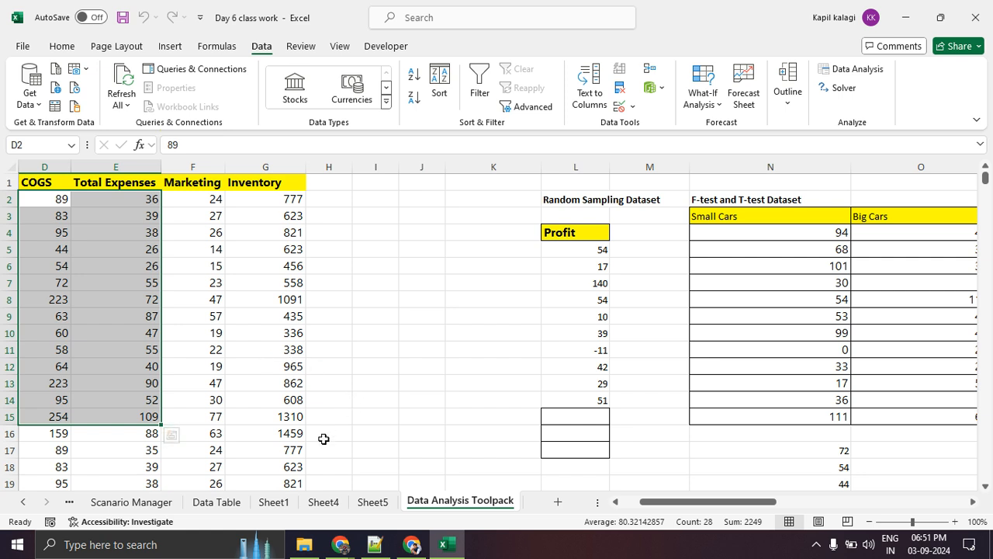
{"action": "left_click", "coordinate": [166, 511]}
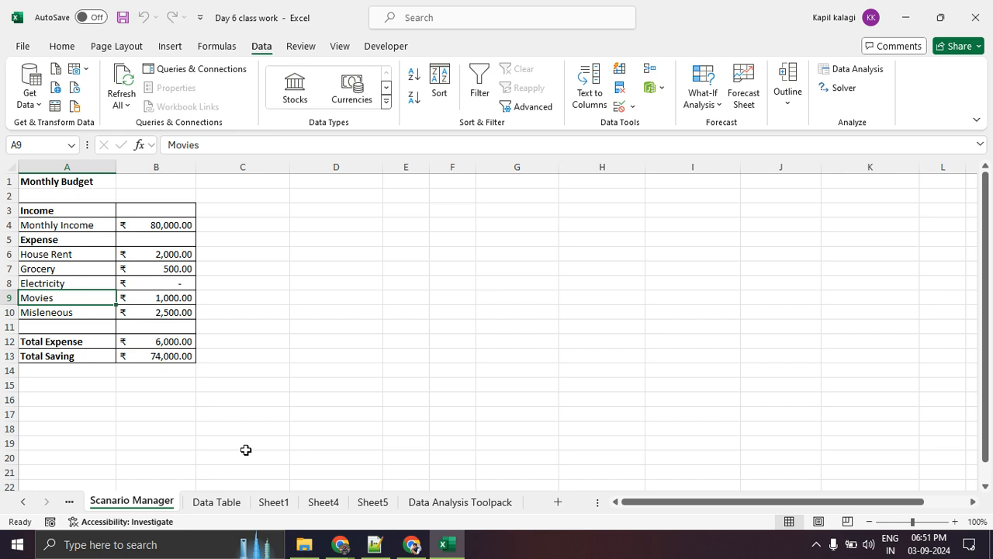
{"action": "left_click", "coordinate": [458, 510]}
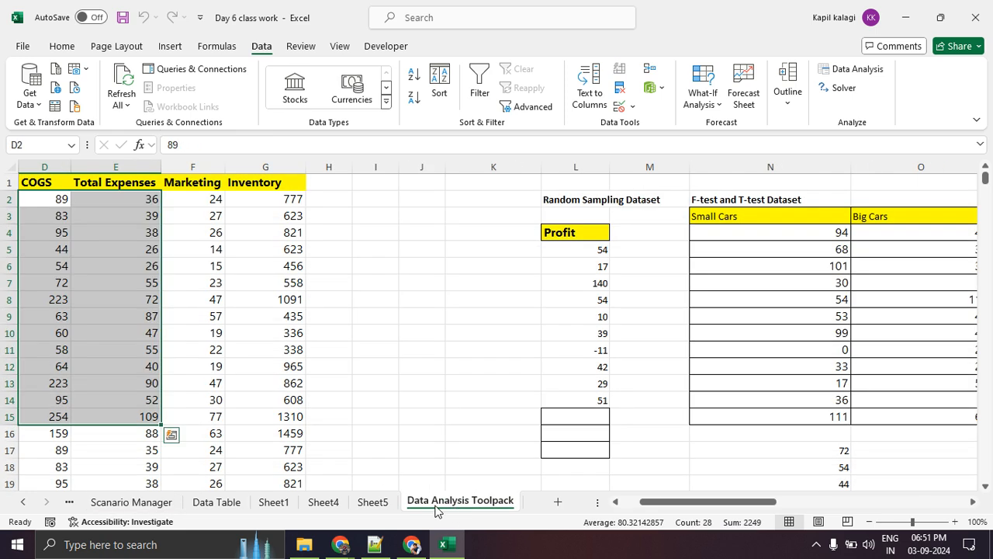
{"action": "left_click", "coordinate": [105, 346]}
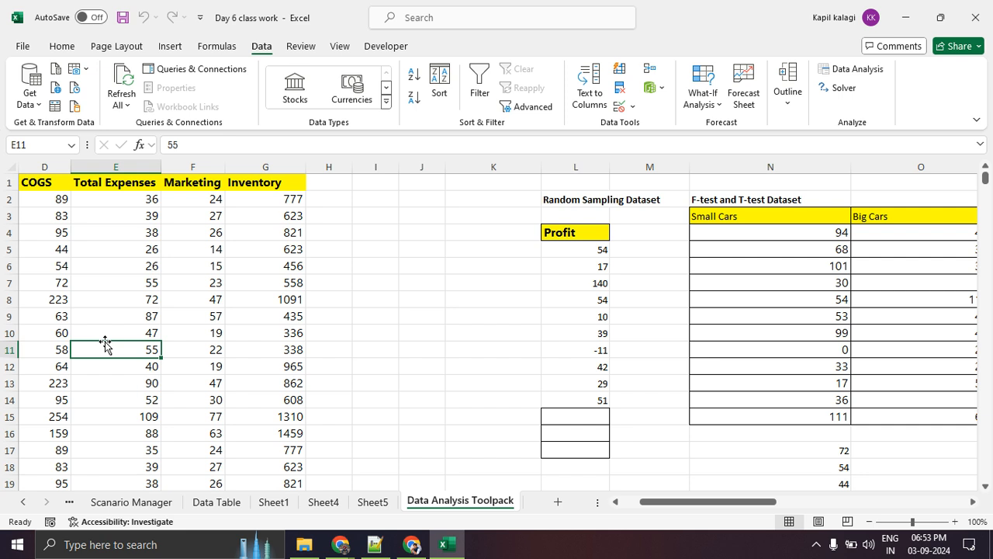
Switch to File Explorer and open Retail Store Data Analysis Report from the mini-project folder under Excel Class's Additional Files.
{"action": "left_click", "coordinate": [308, 550]}
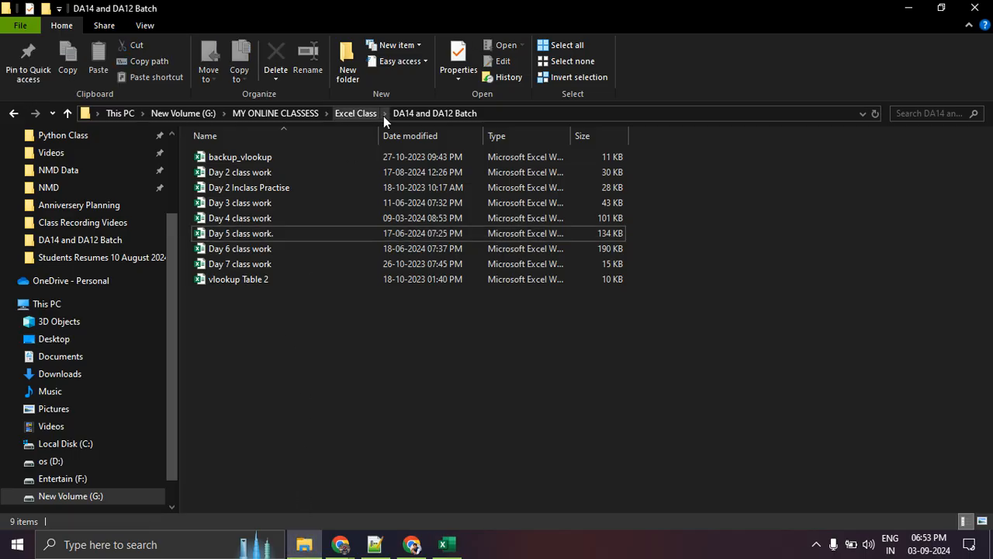
{"action": "left_click", "coordinate": [372, 114]}
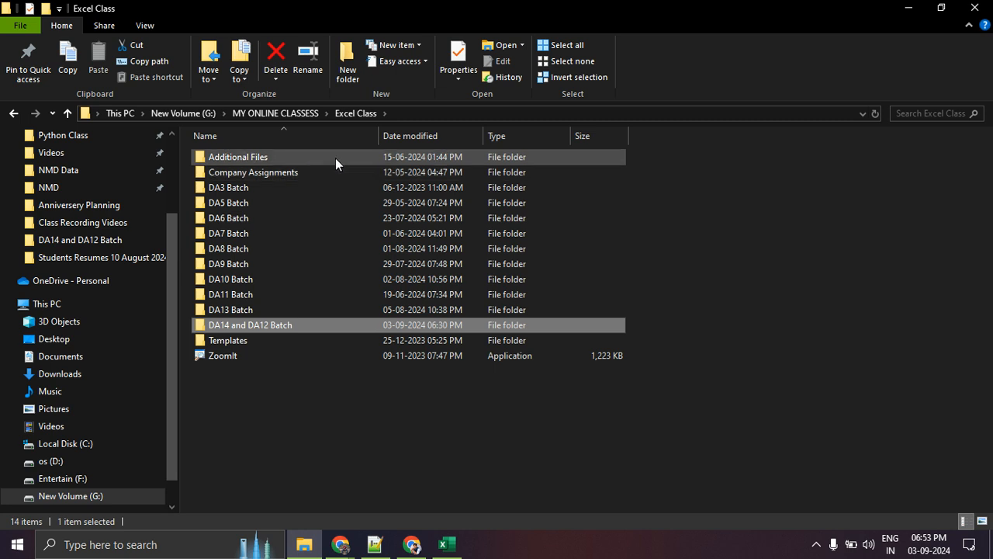
{"action": "double_click", "coordinate": [330, 171]}
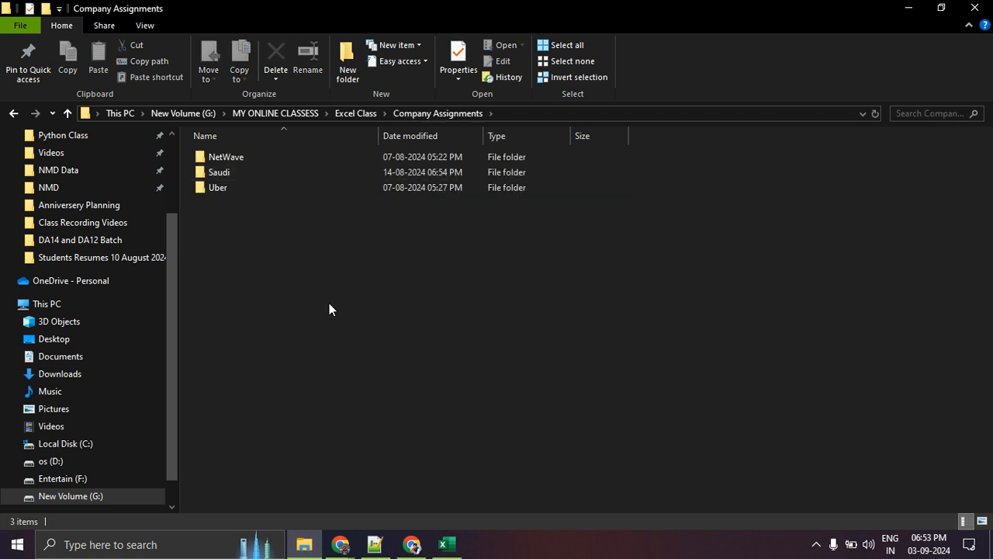
{"action": "key", "text": "BackSpace"}
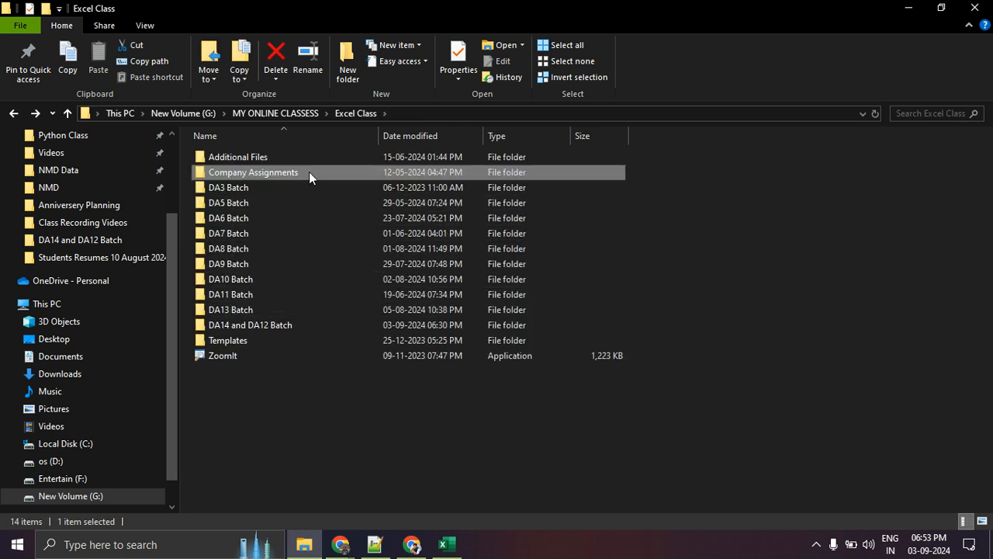
{"action": "double_click", "coordinate": [306, 158]}
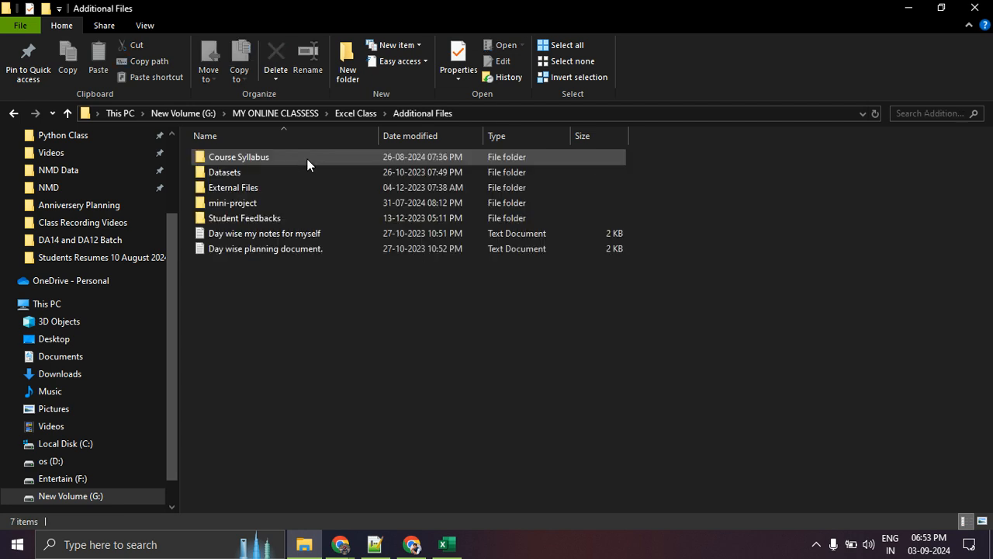
{"action": "double_click", "coordinate": [297, 202]}
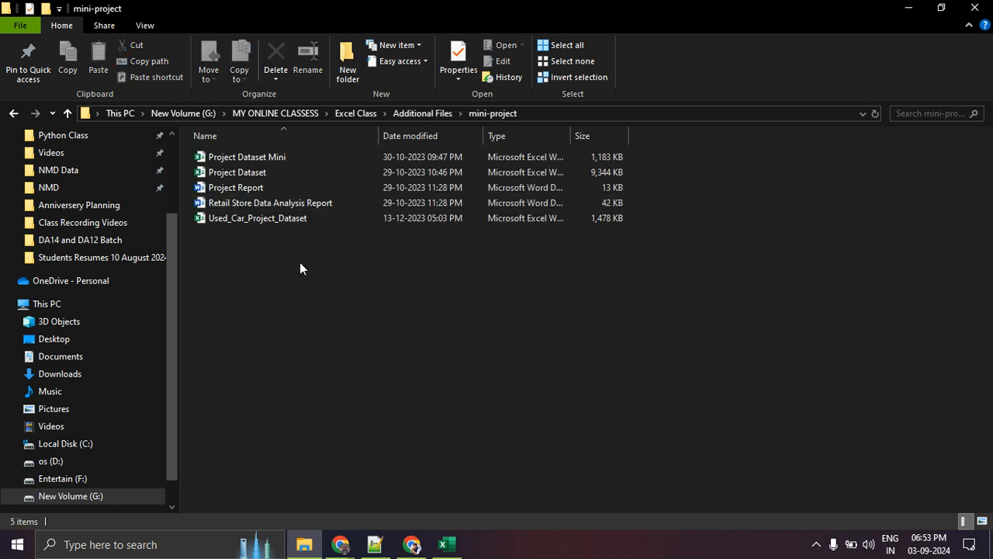
{"action": "left_click", "coordinate": [330, 203]}
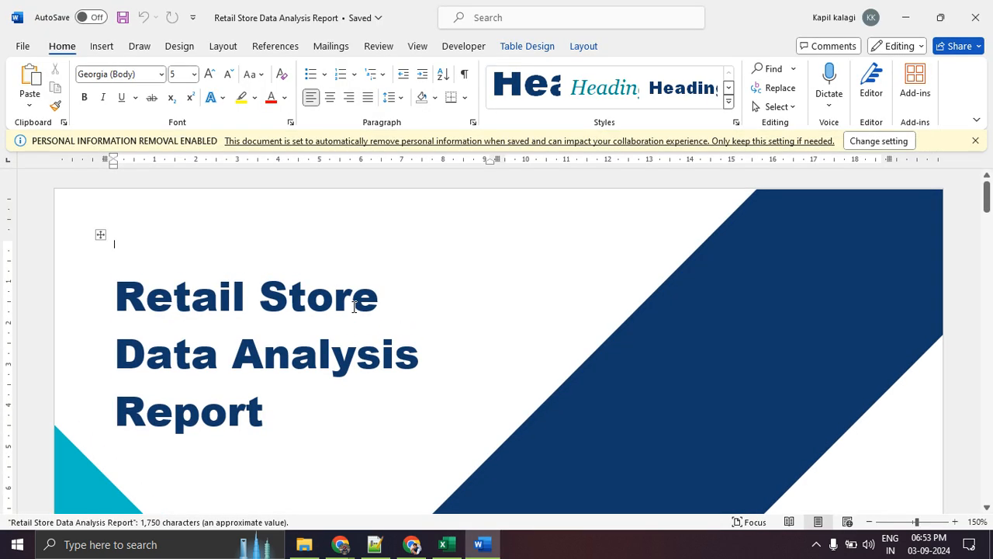
Change the report's personal information removal setting and reduce the zoom to 80%.
{"action": "left_click", "coordinate": [877, 141]}
{"action": "left_click", "coordinate": [869, 522]}
{"action": "left_click", "coordinate": [869, 521]}
{"action": "left_click", "coordinate": [868, 521]}
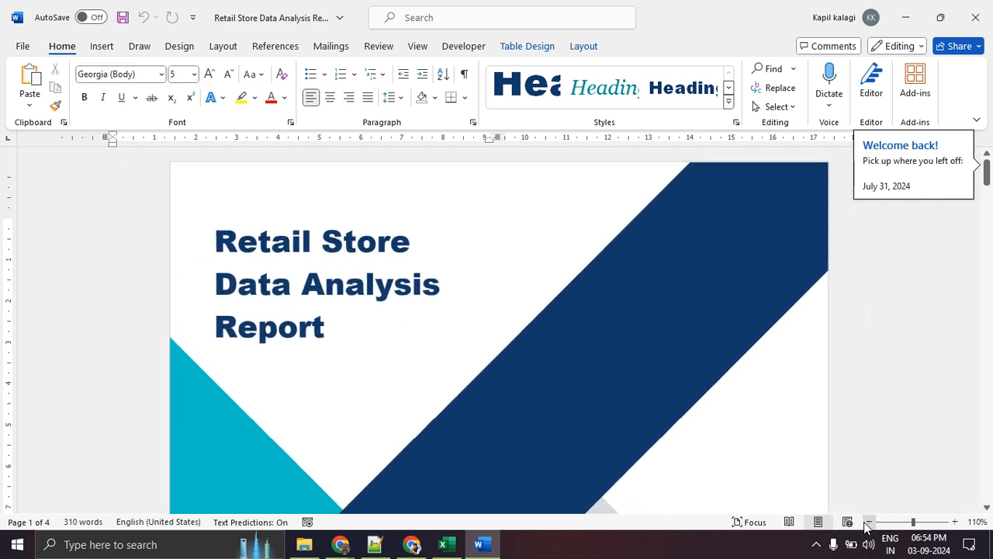
{"action": "left_click", "coordinate": [869, 521]}
{"action": "left_click", "coordinate": [869, 521]}
{"action": "left_click", "coordinate": [868, 521]}
{"action": "left_click", "coordinate": [869, 522]}
Examine the report's cover page and read its Introduction section.
{"action": "scroll", "coordinate": [483, 340], "scroll_direction": "down", "scroll_amount": 10}
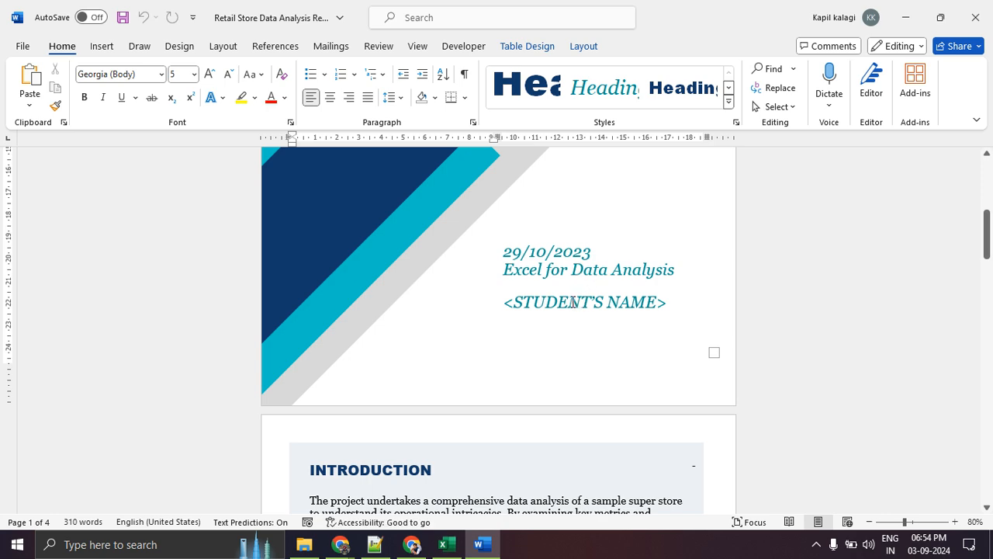
{"action": "scroll", "coordinate": [516, 305], "scroll_direction": "down", "scroll_amount": 5}
{"action": "scroll", "coordinate": [516, 305], "scroll_direction": "down", "scroll_amount": 2}
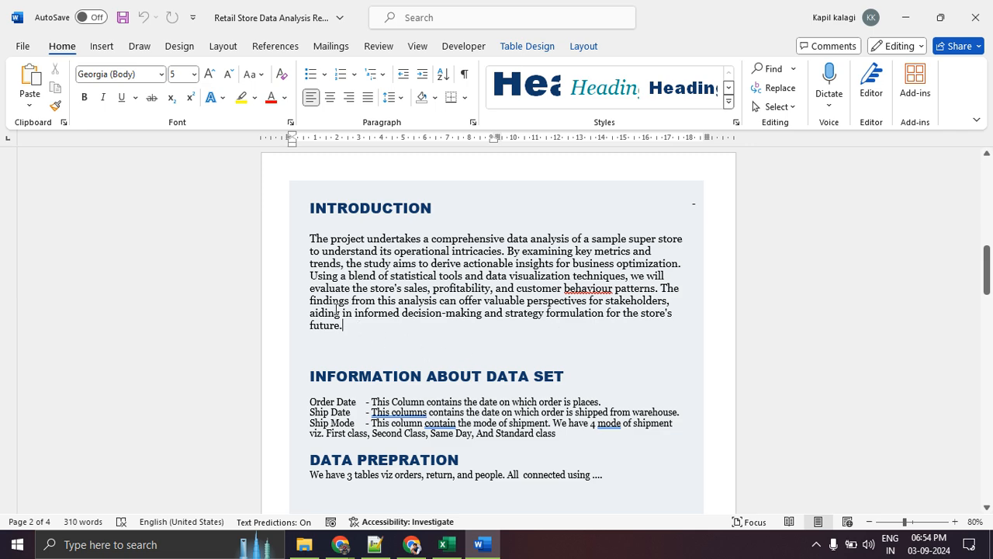
{"action": "left_click_drag", "start_coordinate": [351, 326], "coordinate": [302, 252]}
{"action": "left_click", "coordinate": [478, 300]}
{"action": "scroll", "coordinate": [487, 292], "scroll_direction": "down", "scroll_amount": 2}
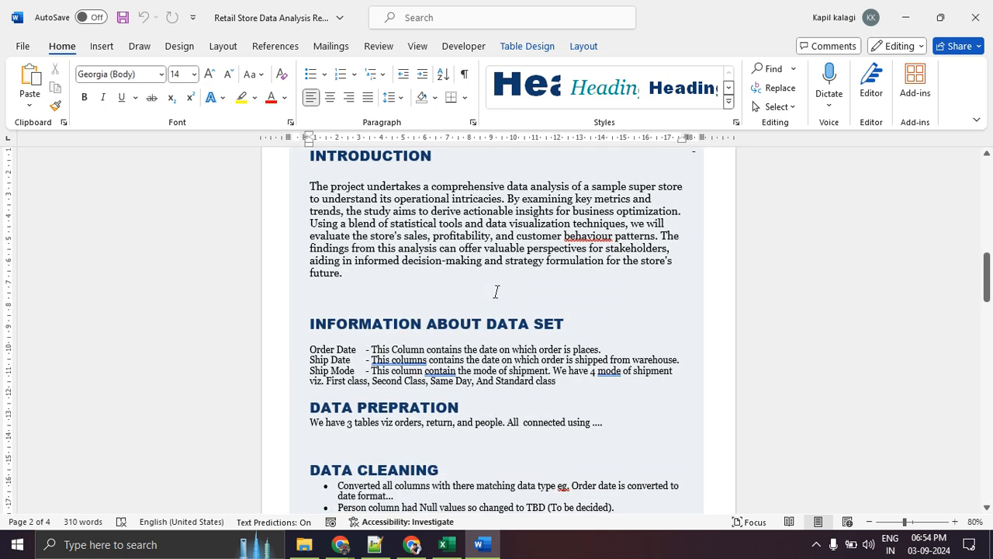
Read the report's sections on data set information, data preparation and data cleaning.
{"action": "left_click_drag", "start_coordinate": [581, 378], "coordinate": [365, 338]}
{"action": "scroll", "coordinate": [539, 345], "scroll_direction": "down", "scroll_amount": 2}
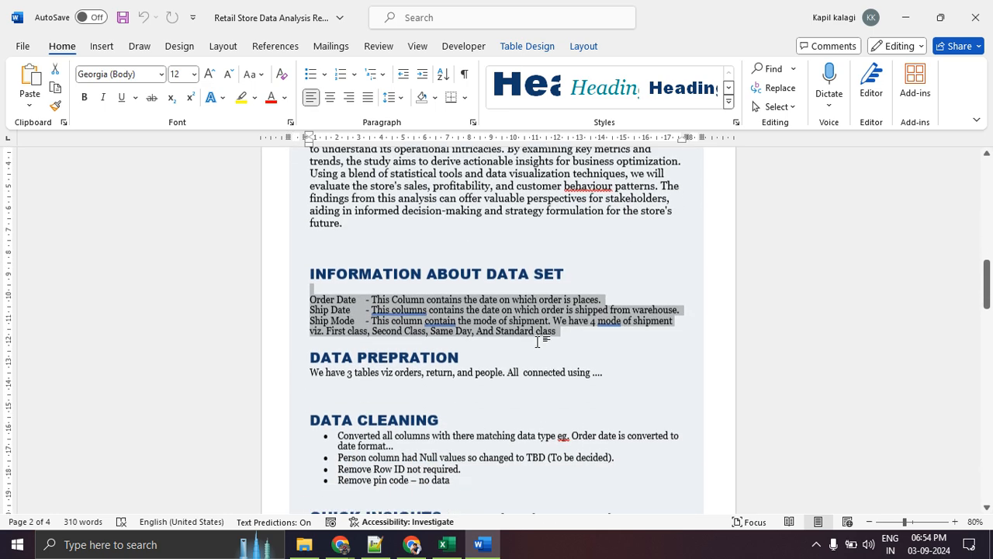
{"action": "left_click_drag", "start_coordinate": [630, 382], "coordinate": [303, 371]}
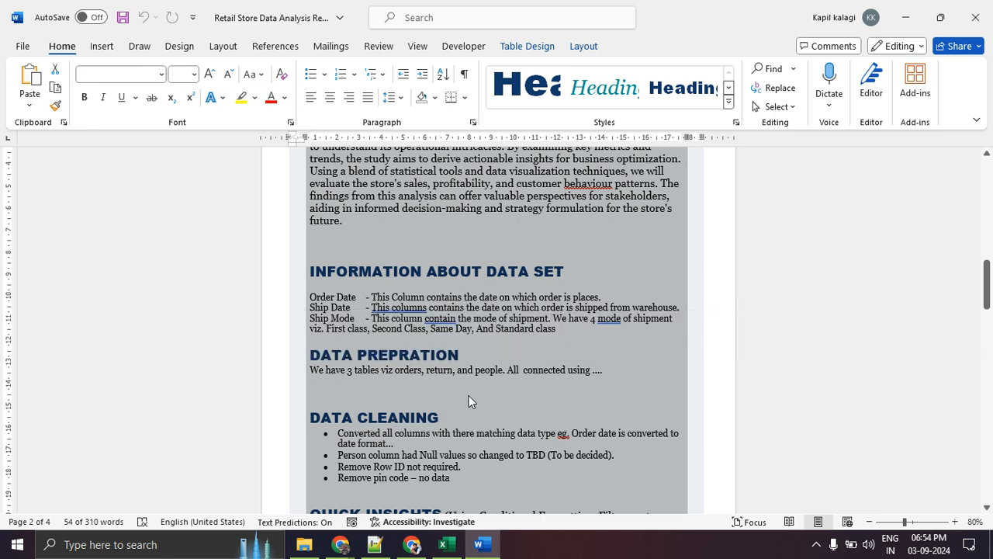
{"action": "left_click", "coordinate": [469, 395]}
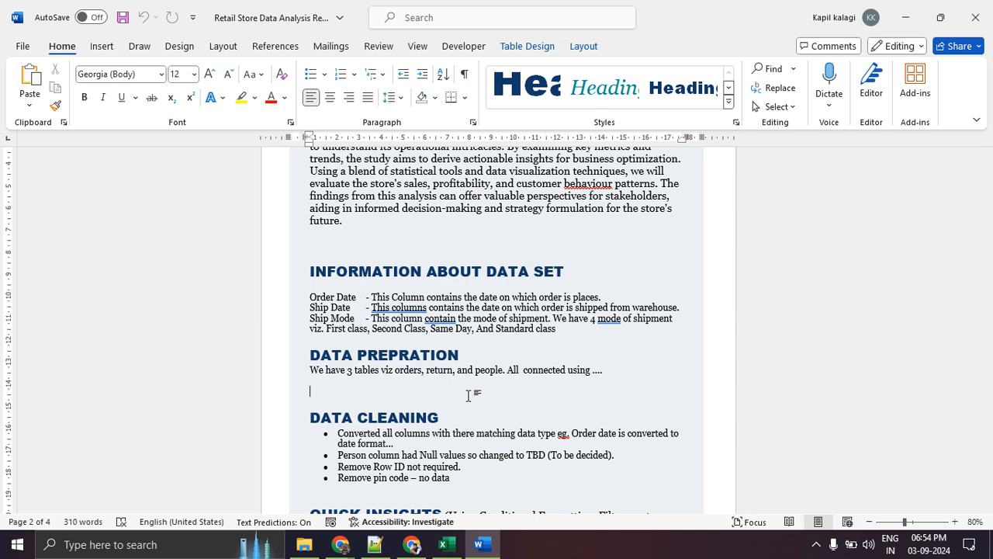
{"action": "scroll", "coordinate": [468, 395], "scroll_direction": "down", "scroll_amount": 2}
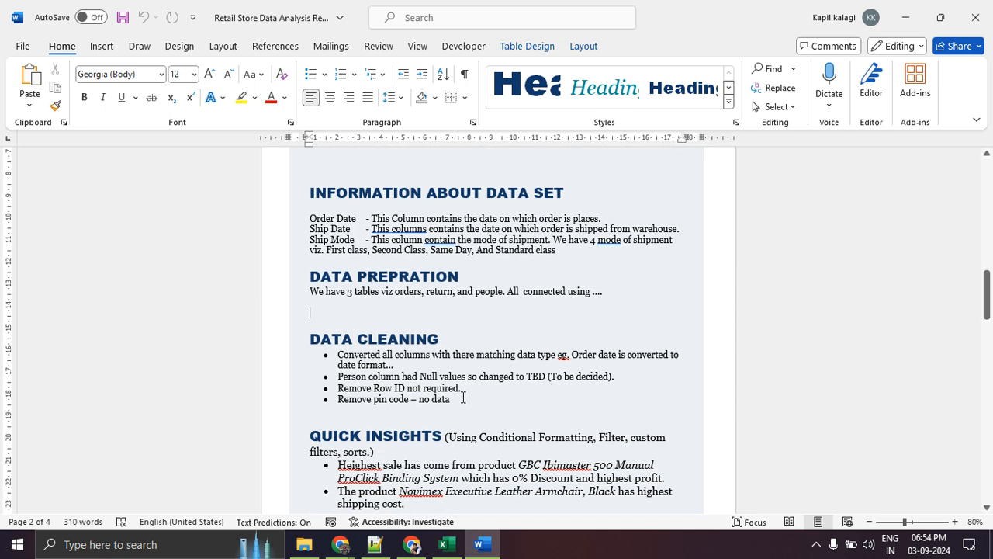
{"action": "left_click_drag", "start_coordinate": [466, 398], "coordinate": [342, 342]}
{"action": "left_click", "coordinate": [451, 365]}
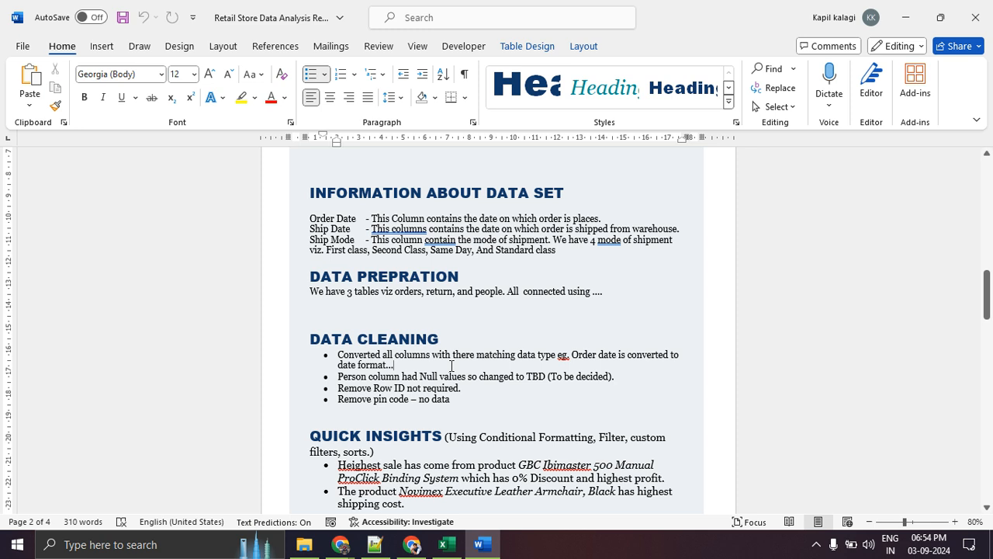
Examine the Quick Insights, the Detailed Insights table and category cost chart, and the Action Steps section.
{"action": "scroll", "coordinate": [450, 376], "scroll_direction": "down", "scroll_amount": 3}
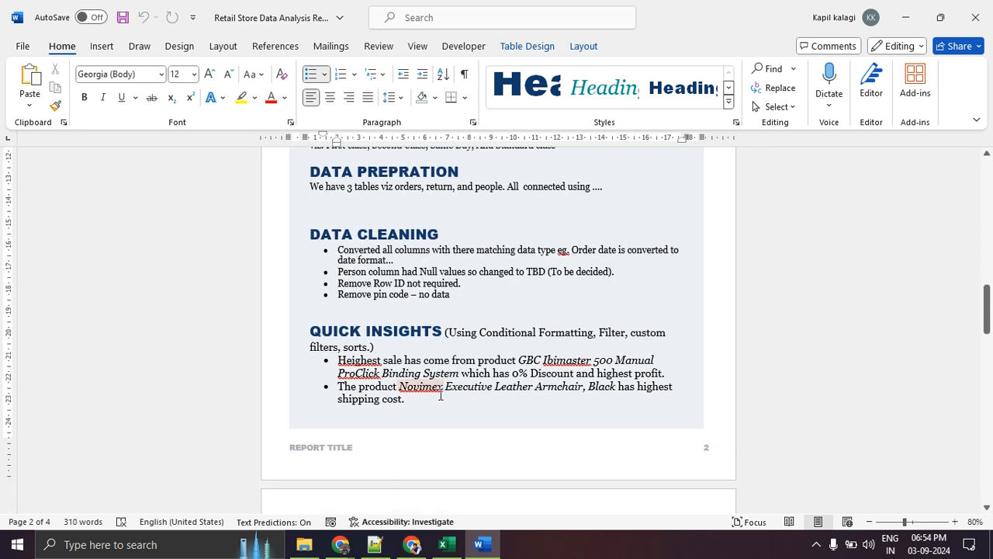
{"action": "left_click_drag", "start_coordinate": [407, 399], "coordinate": [338, 357]}
{"action": "left_click", "coordinate": [501, 359]}
{"action": "scroll", "coordinate": [609, 343], "scroll_direction": "down", "scroll_amount": 4}
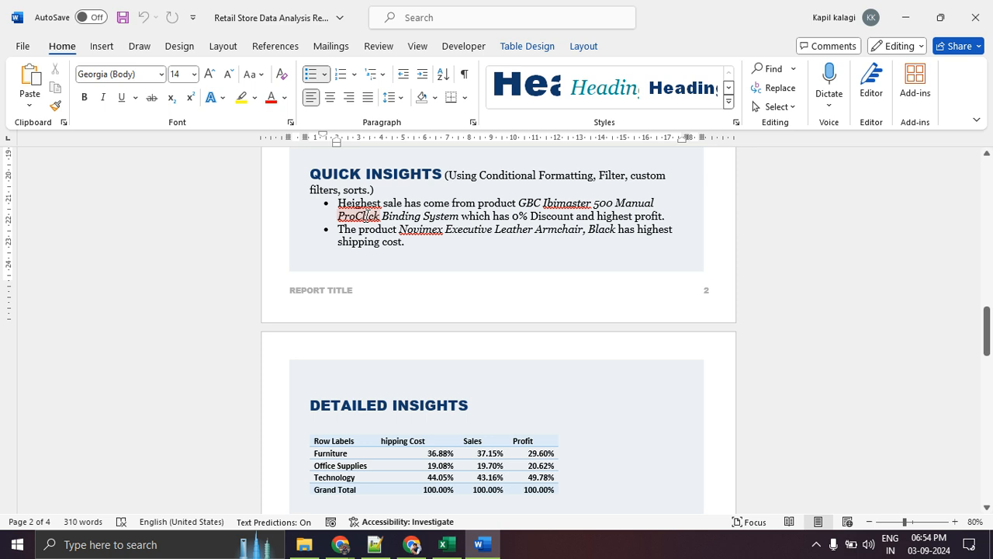
{"action": "scroll", "coordinate": [399, 230], "scroll_direction": "down", "scroll_amount": 3}
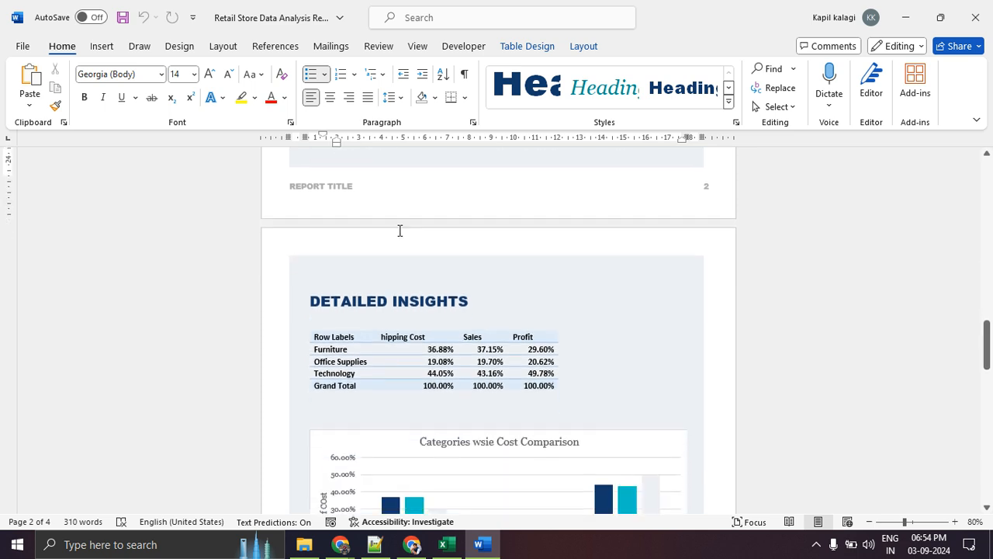
{"action": "scroll", "coordinate": [418, 279], "scroll_direction": "down", "scroll_amount": 3}
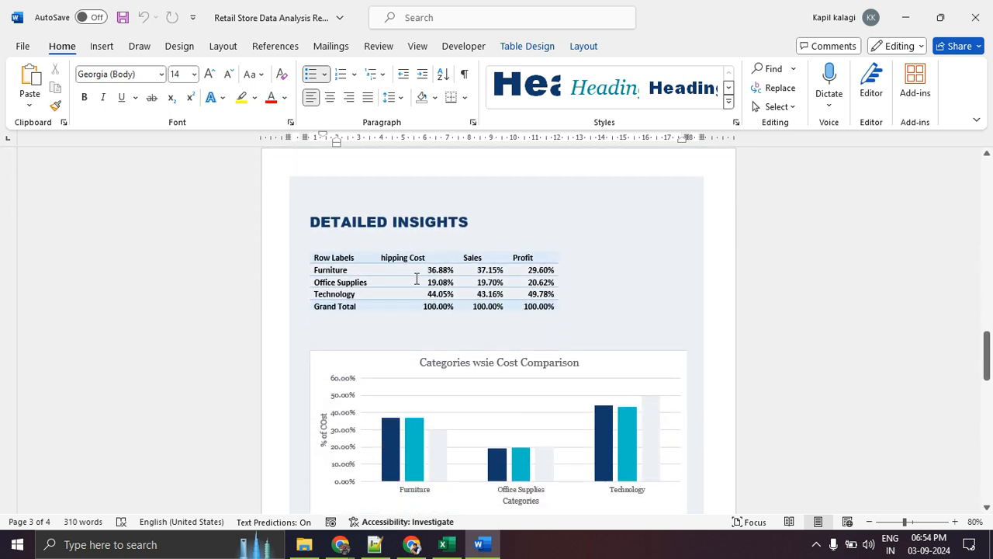
{"action": "scroll", "coordinate": [416, 289], "scroll_direction": "down", "scroll_amount": 2}
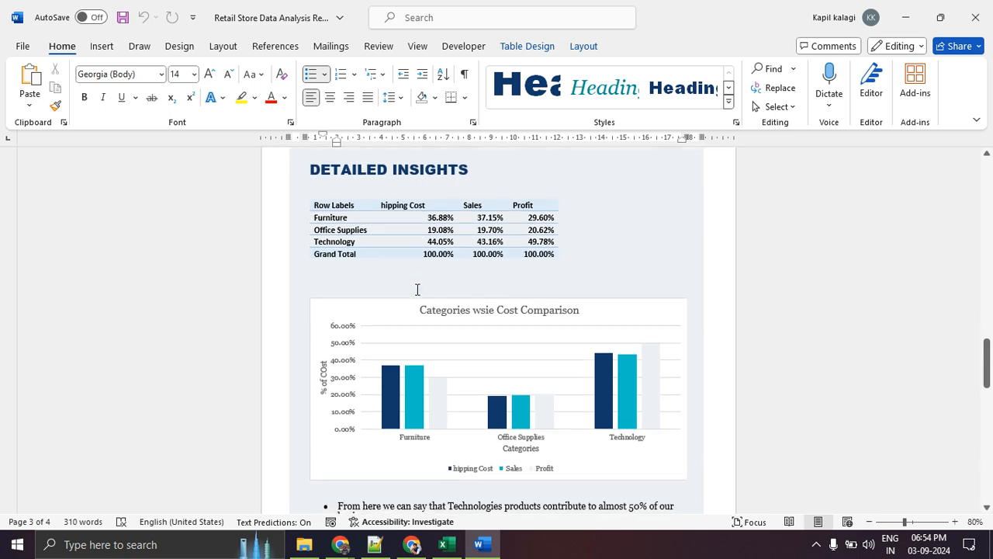
{"action": "scroll", "coordinate": [416, 290], "scroll_direction": "down", "scroll_amount": 2}
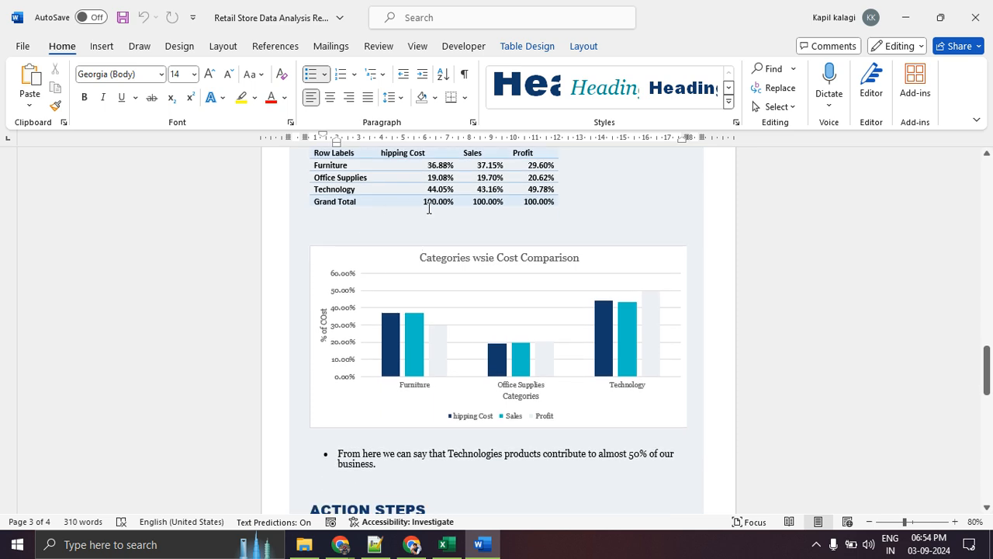
{"action": "scroll", "coordinate": [556, 314], "scroll_direction": "down", "scroll_amount": 5}
{"action": "scroll", "coordinate": [556, 315], "scroll_direction": "down", "scroll_amount": 5}
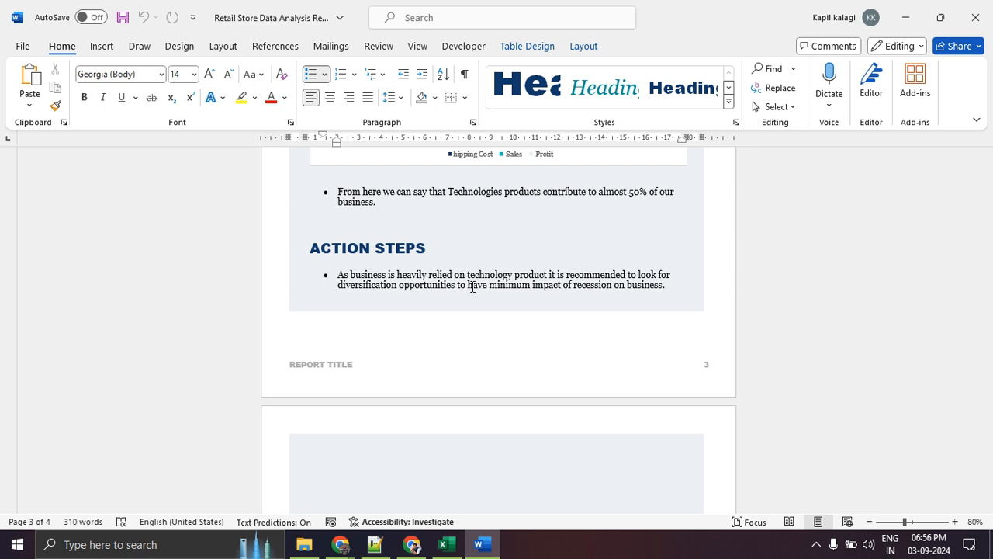
{"action": "key", "text": "alt+Tab"}
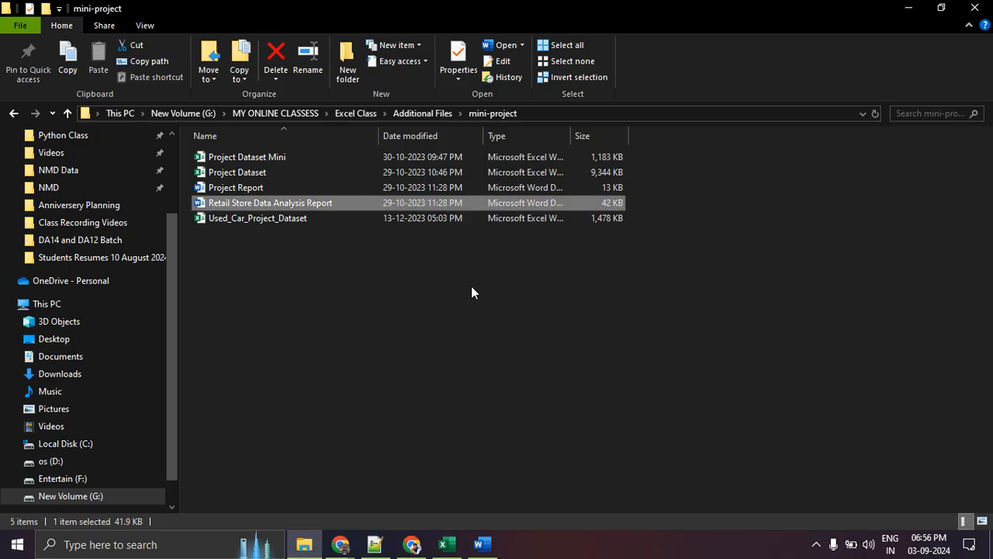
{"action": "key", "text": "alt+Tab"}
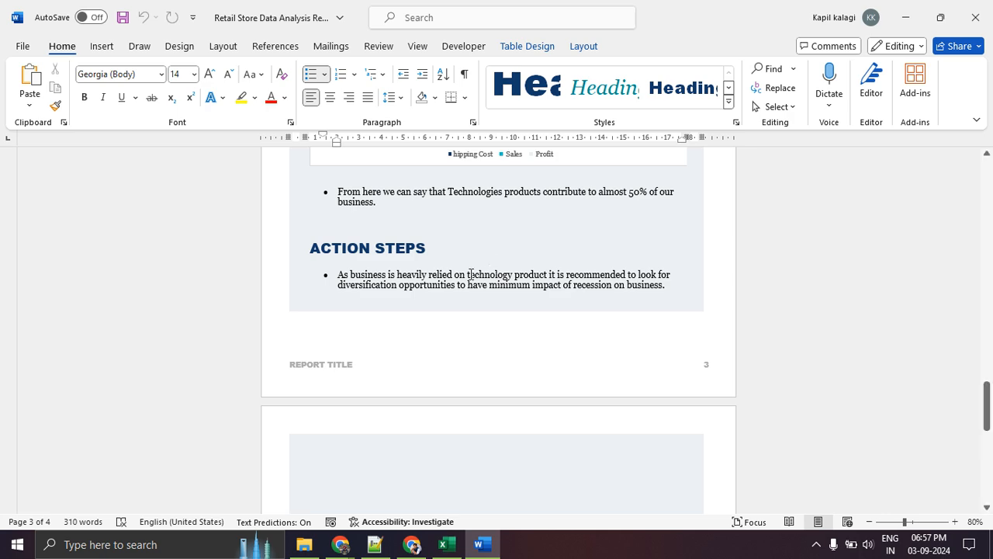
Switch to the Google Meet call in Chrome and look through the list of meeting participants.
{"action": "left_click", "coordinate": [340, 543]}
{"action": "left_click", "coordinate": [250, 495]}
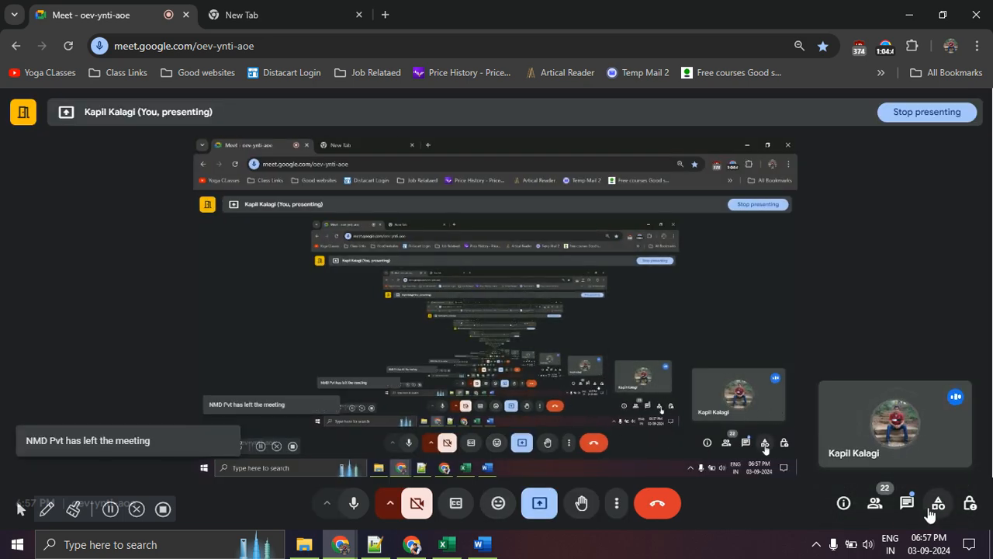
{"action": "left_click", "coordinate": [875, 503]}
{"action": "scroll", "coordinate": [896, 407], "scroll_direction": "down", "scroll_amount": 3}
{"action": "scroll", "coordinate": [888, 396], "scroll_direction": "down", "scroll_amount": 5}
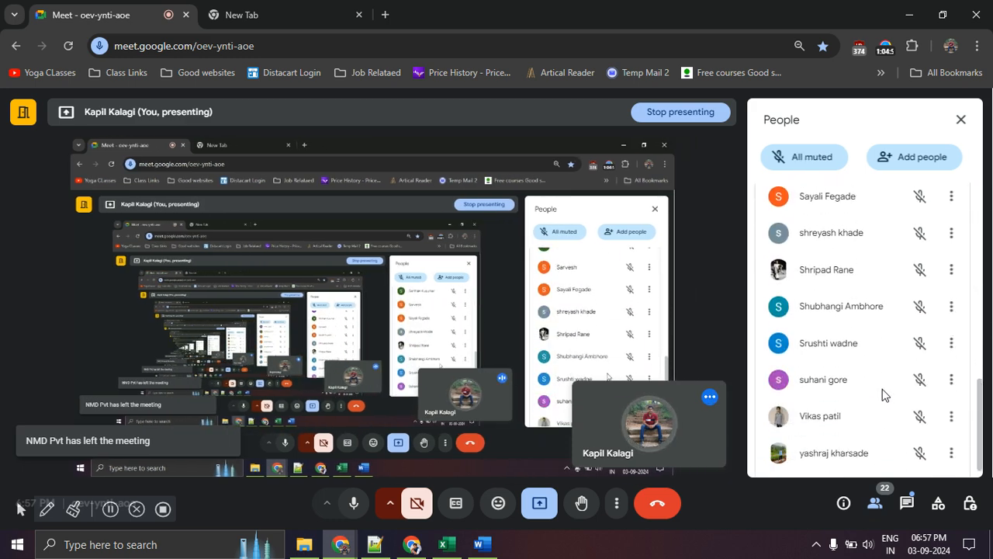
{"action": "scroll", "coordinate": [883, 394], "scroll_direction": "up", "scroll_amount": 4}
{"action": "scroll", "coordinate": [882, 395], "scroll_direction": "up", "scroll_amount": 5}
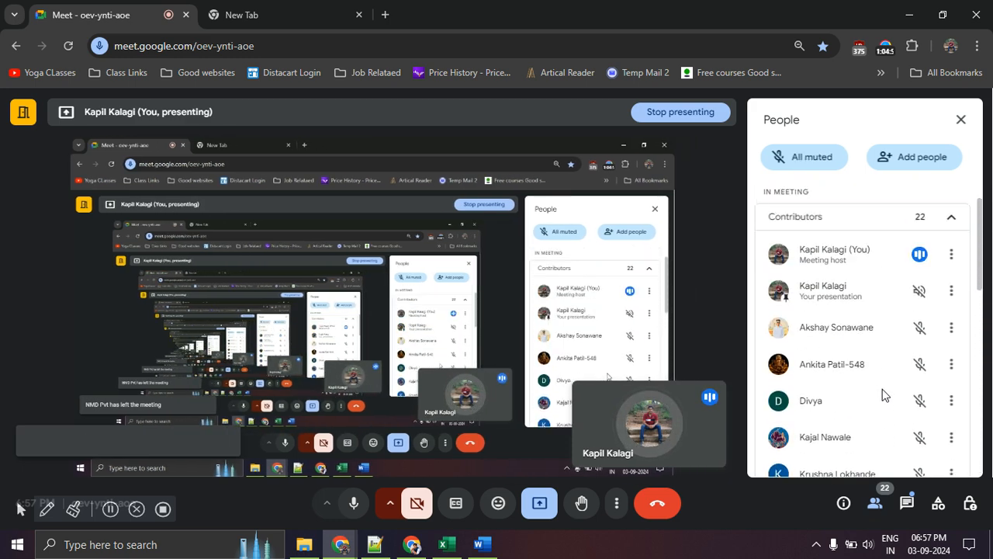
{"action": "scroll", "coordinate": [882, 395], "scroll_direction": "down", "scroll_amount": 3}
{"action": "scroll", "coordinate": [882, 395], "scroll_direction": "up", "scroll_amount": 2}
{"action": "scroll", "coordinate": [882, 395], "scroll_direction": "down", "scroll_amount": 6}
{"action": "scroll", "coordinate": [882, 395], "scroll_direction": "up", "scroll_amount": 6}
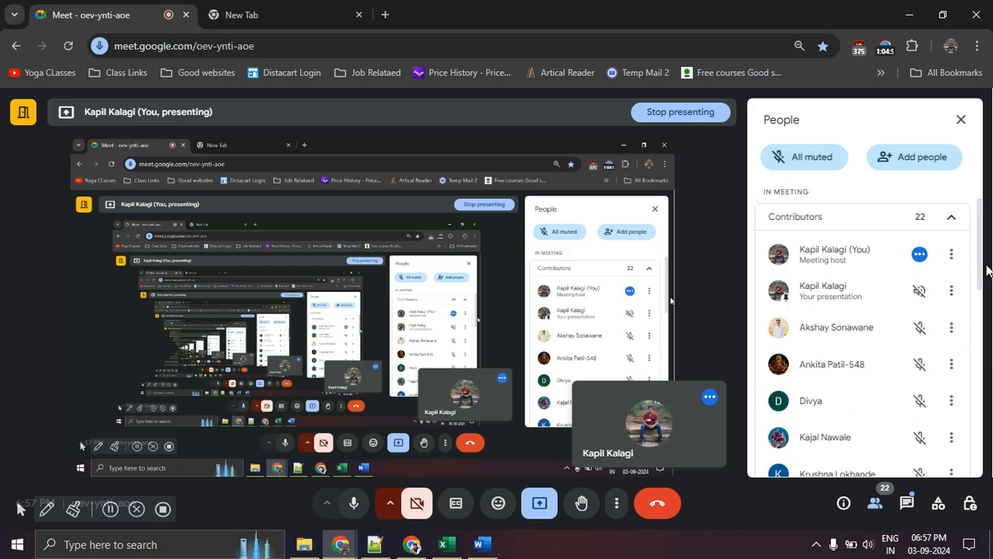
{"action": "scroll", "coordinate": [980, 309], "scroll_direction": "down", "scroll_amount": 2}
{"action": "left_click_drag", "start_coordinate": [980, 309], "coordinate": [980, 440]}
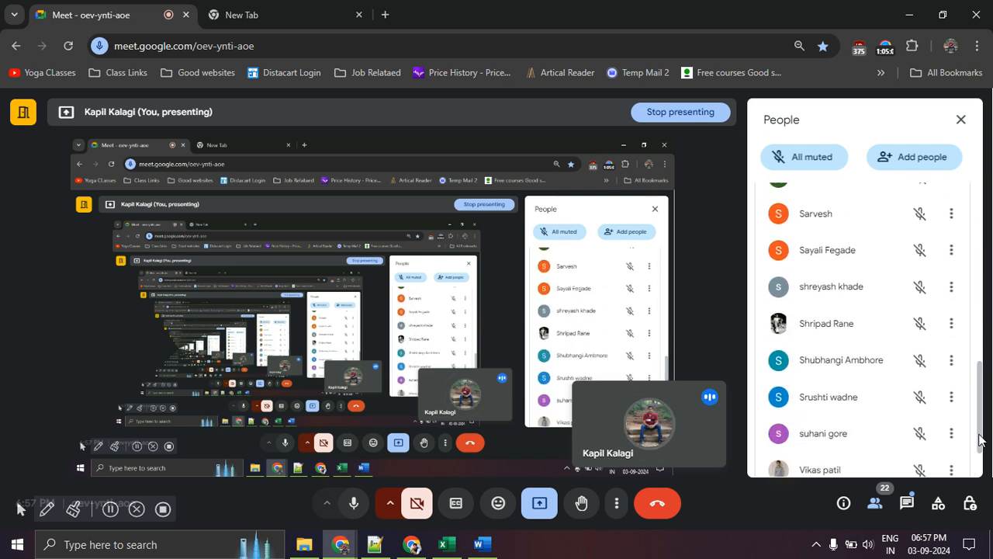